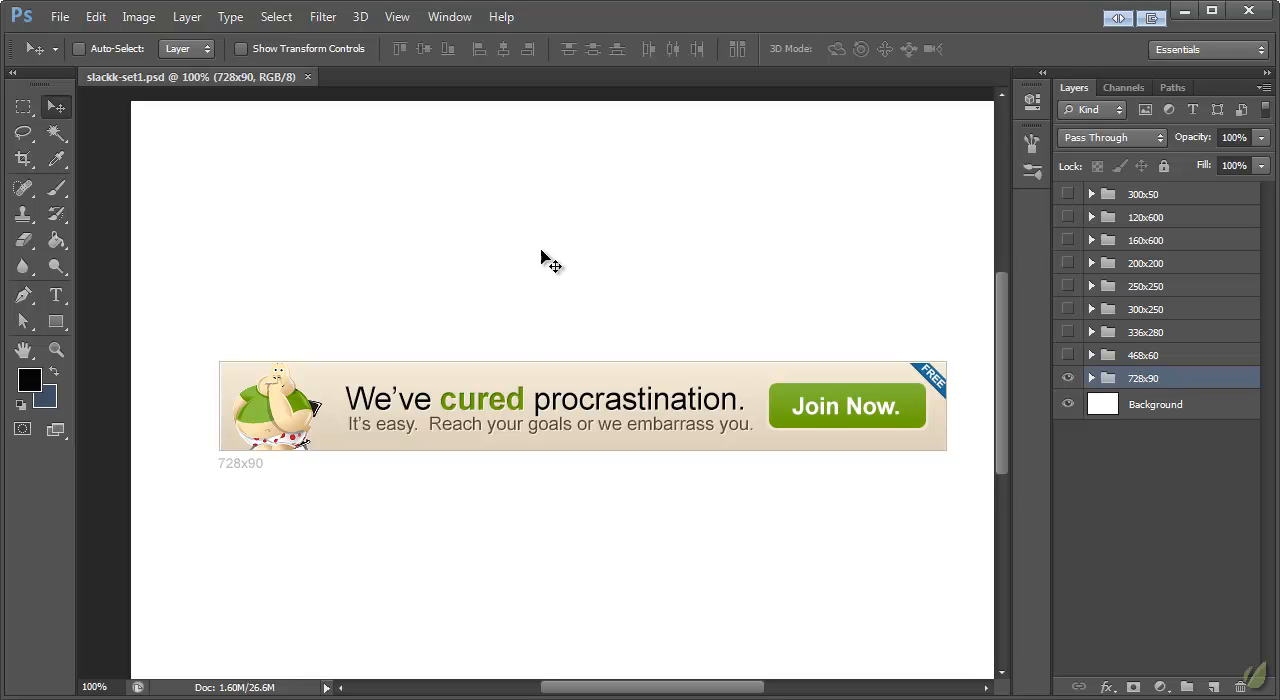
Step: Move the 728x90 banner to the canvas's upper-left corner, and show and select the 468x60 group
drag(526, 416, 444, 173)
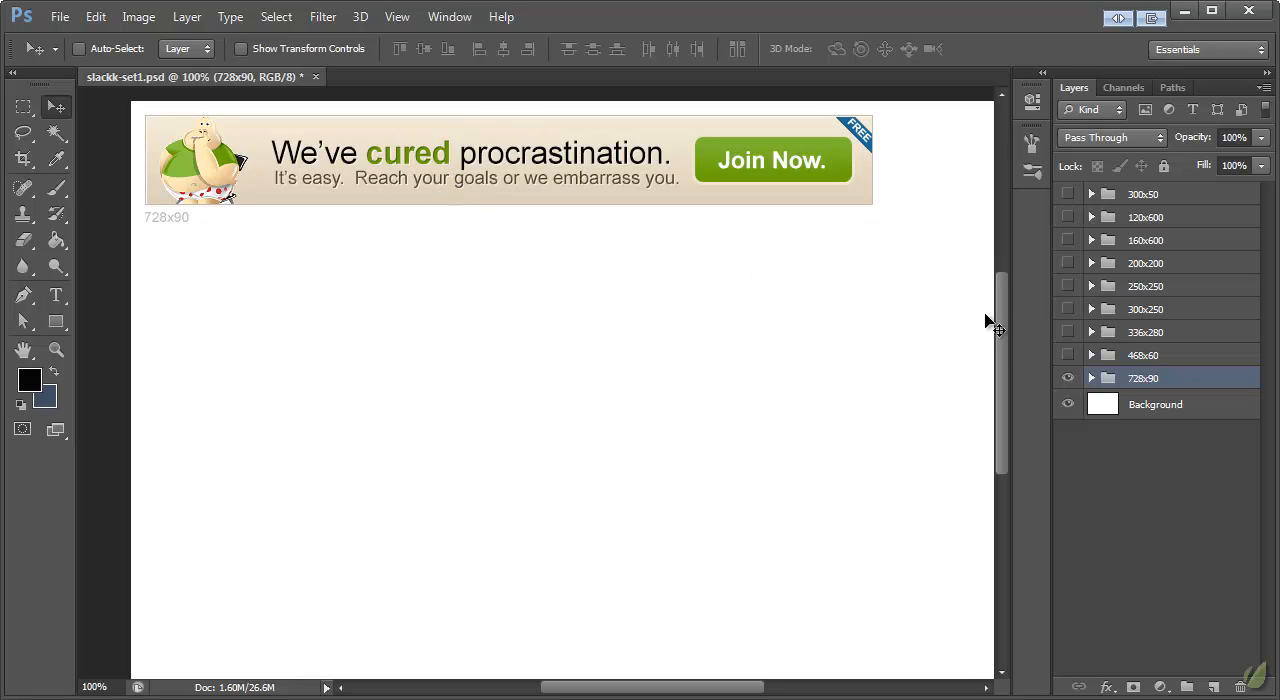
click(1068, 356)
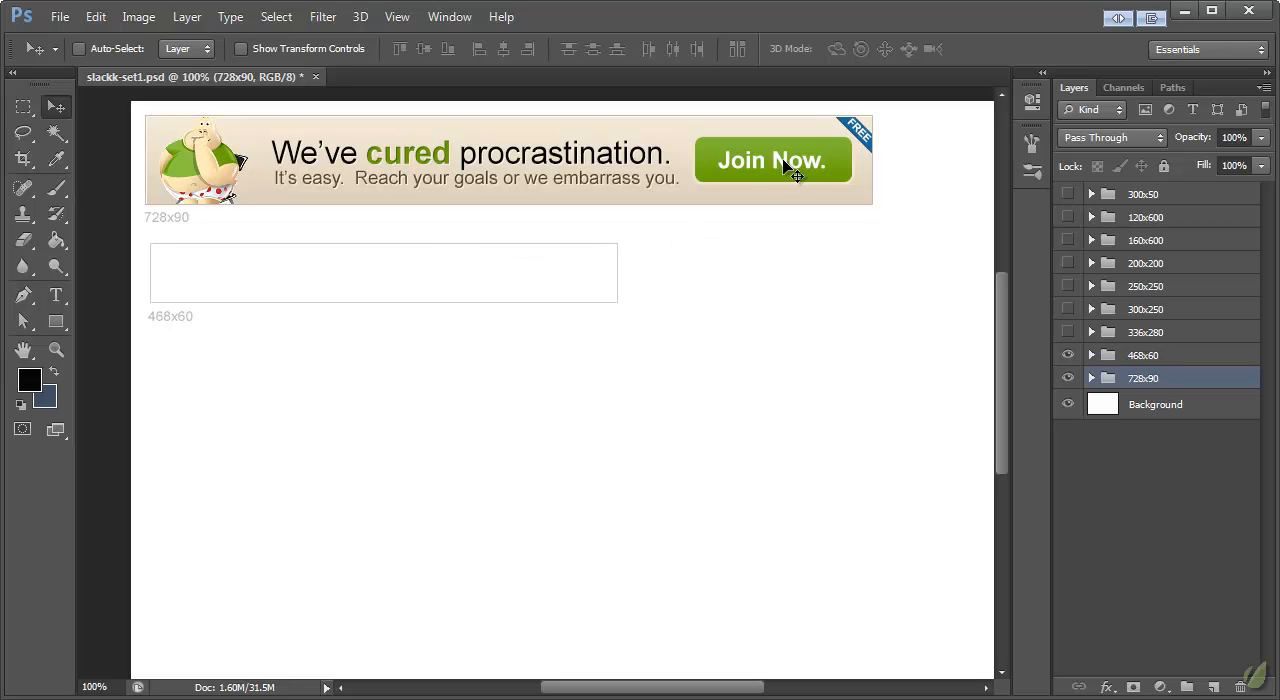
click(1145, 357)
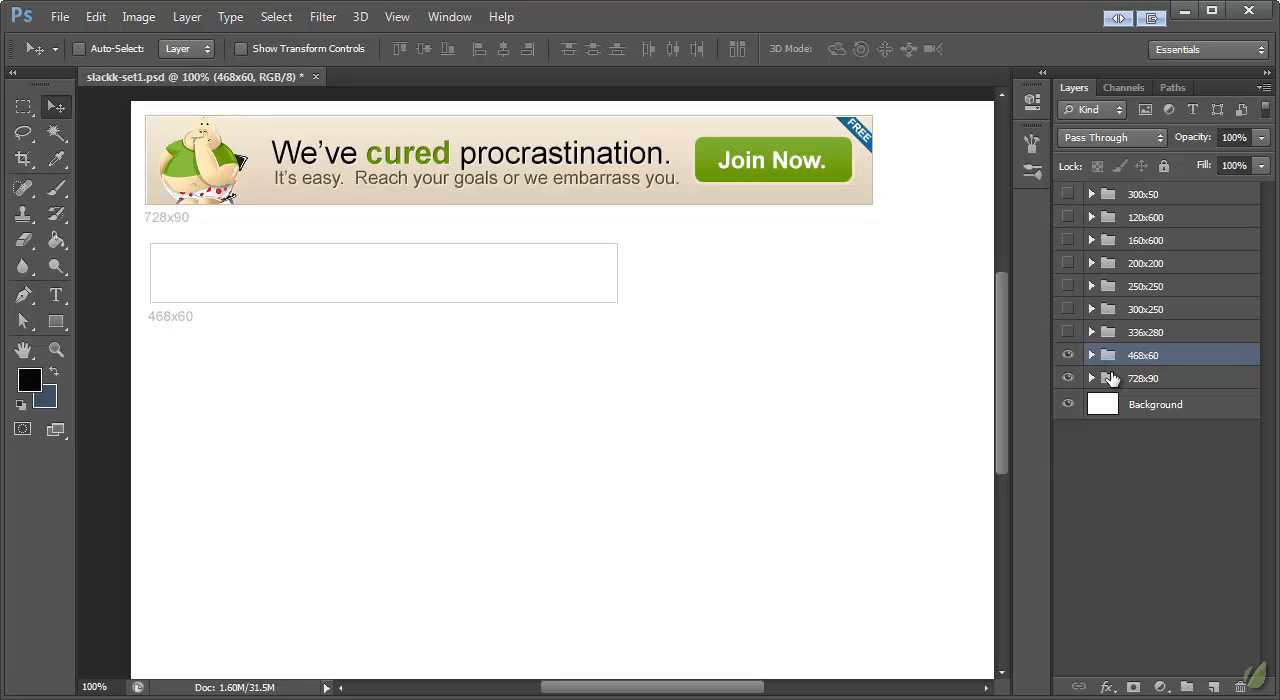
Step: Copy the layer style of Rectangle 1 in the 728x90 group onto Rectangle 2 in the 468x60 group
click(1091, 355)
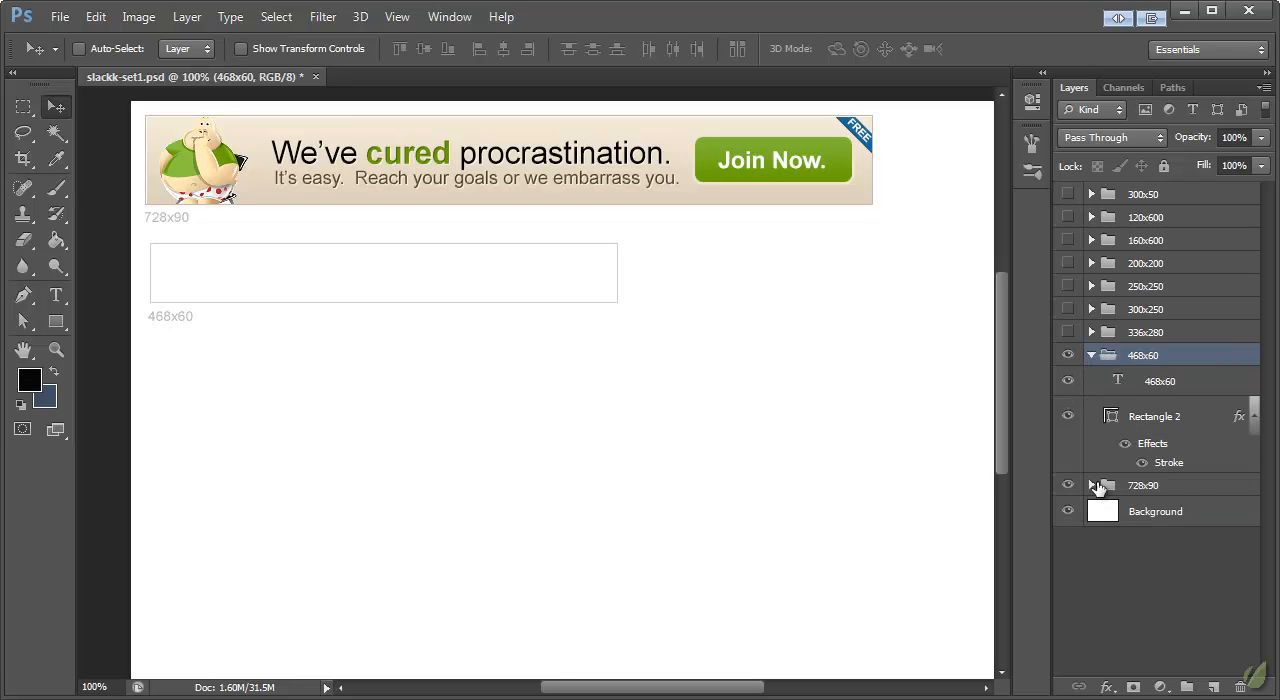
click(1091, 485)
scroll(1150, 385, down, 5)
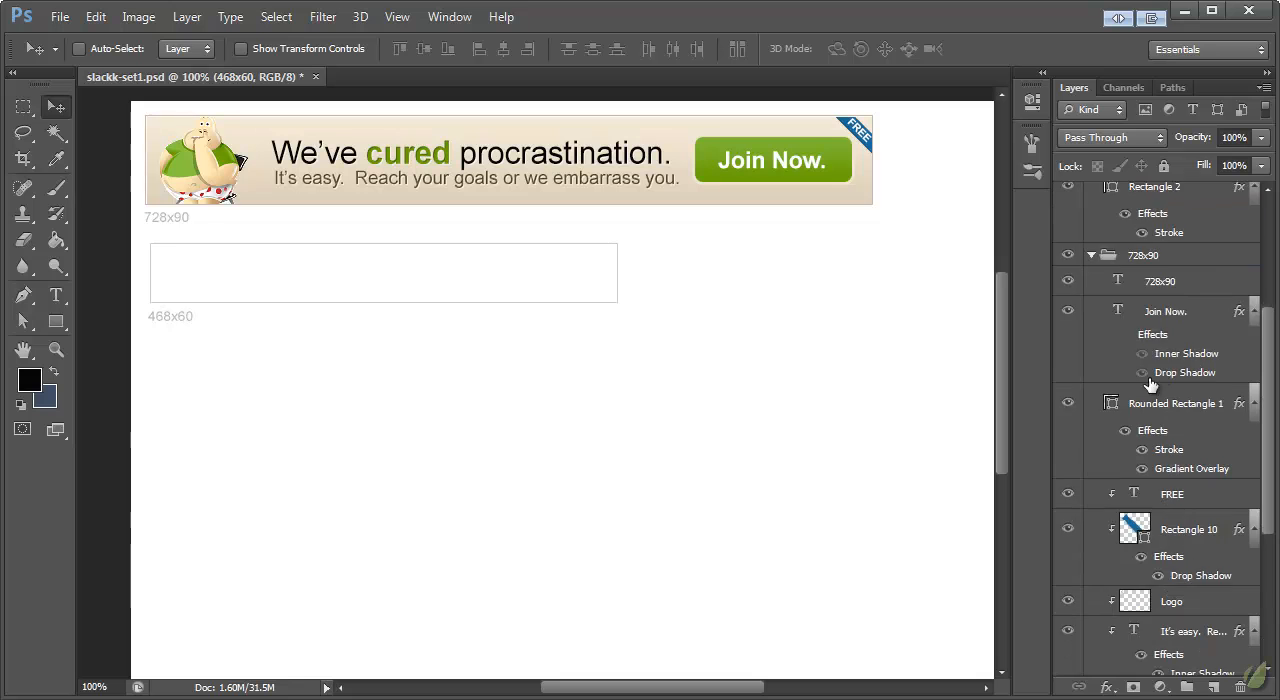
scroll(1150, 385, down, 3)
click(1157, 558)
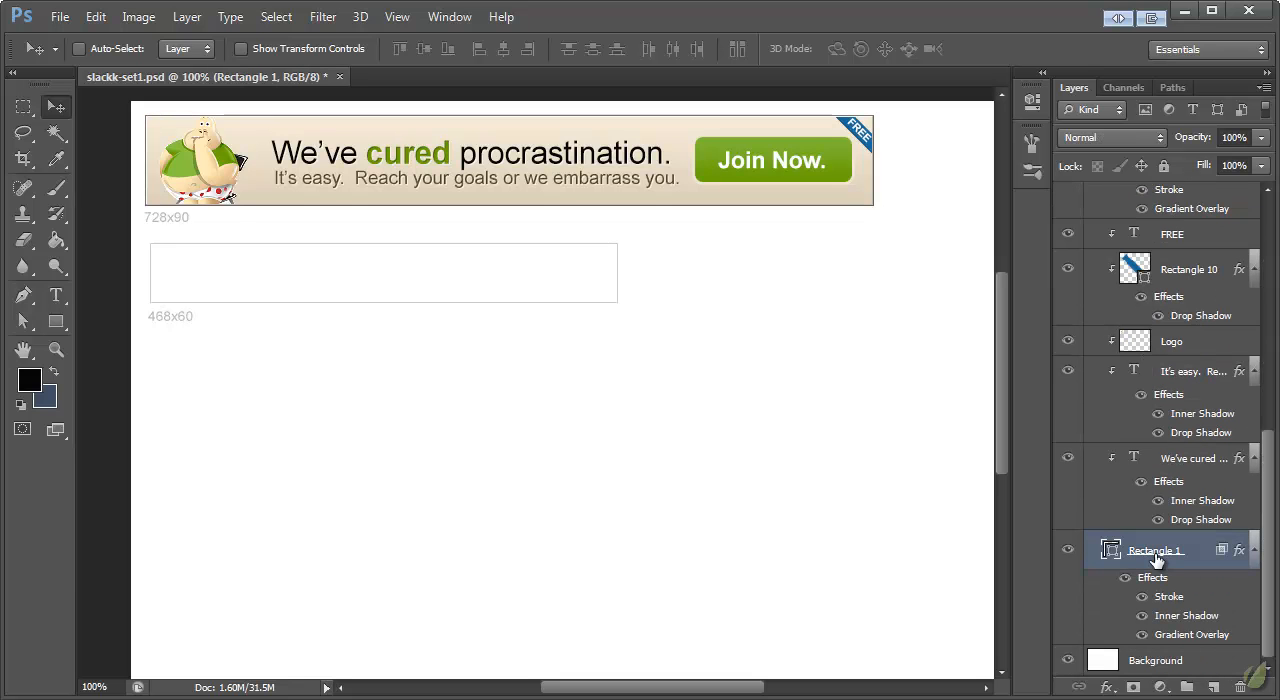
right_click(1146, 560)
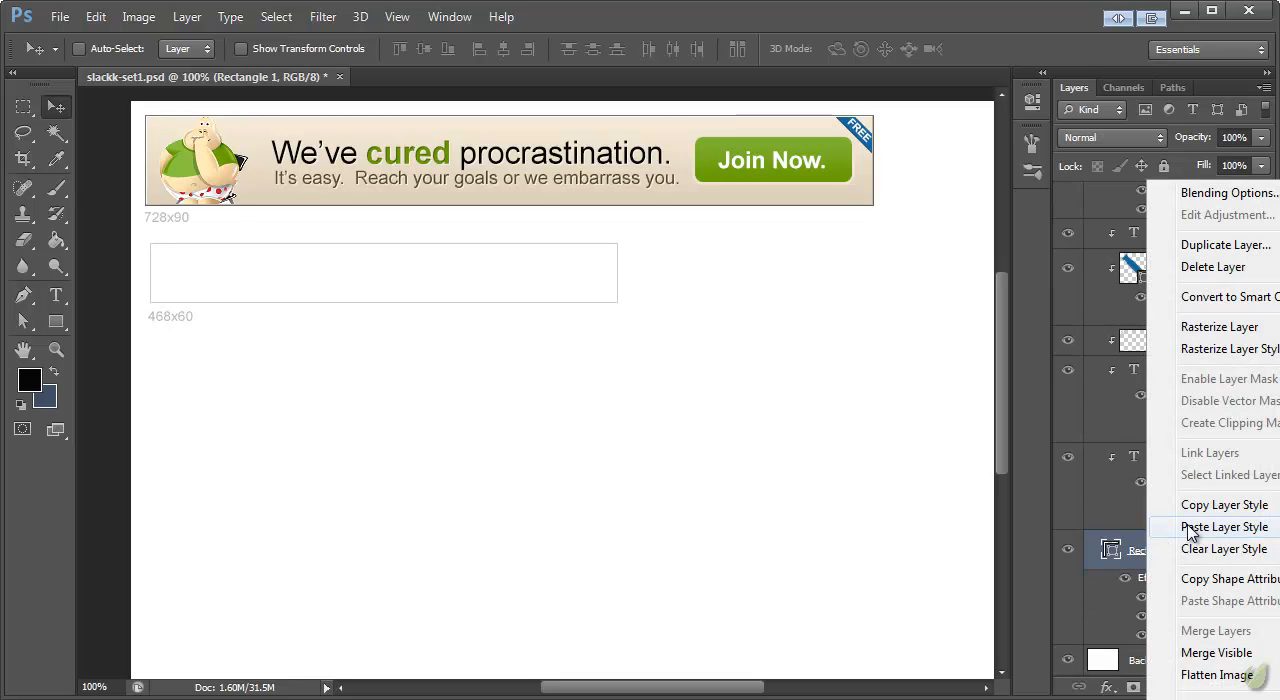
click(1123, 503)
scroll(1124, 492, up, 9)
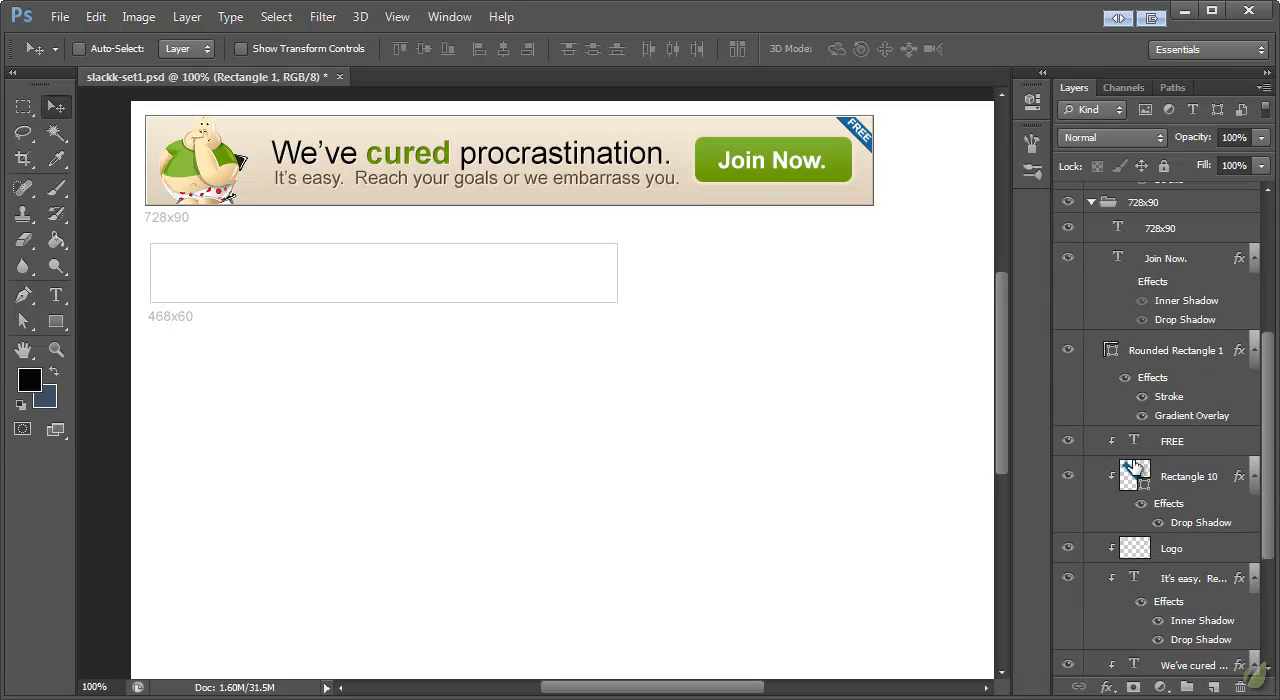
scroll(1165, 343, up, 3)
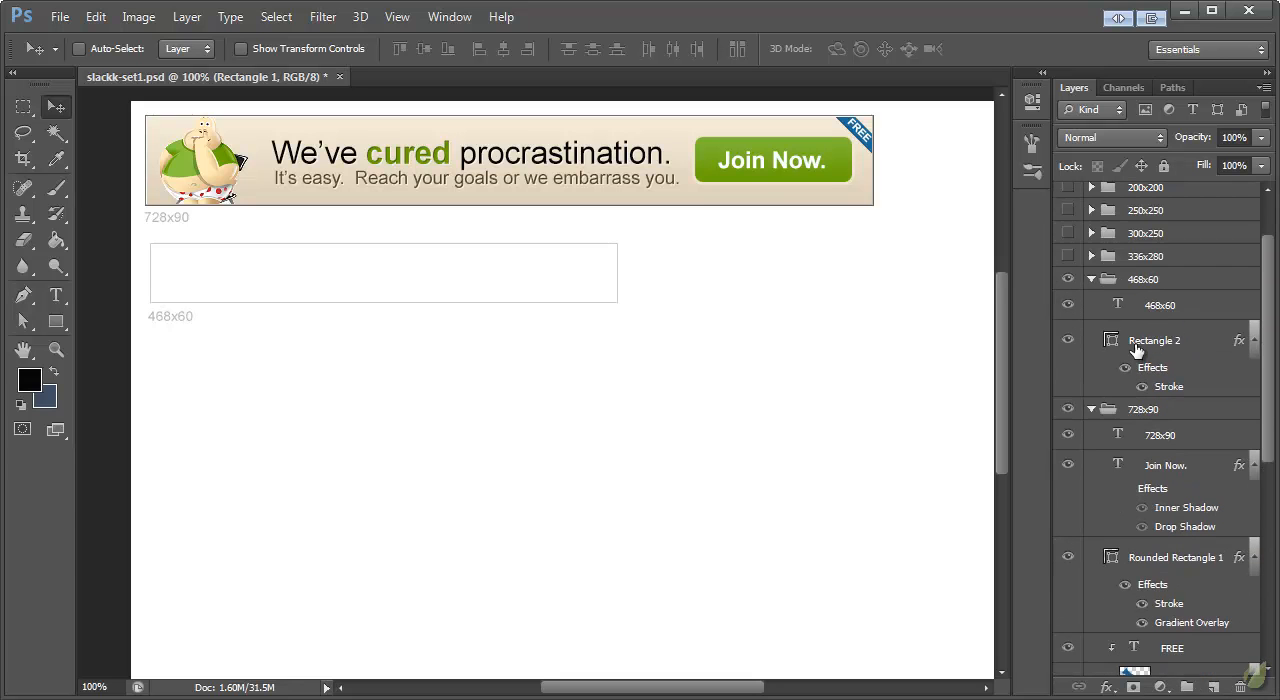
right_click(1136, 347)
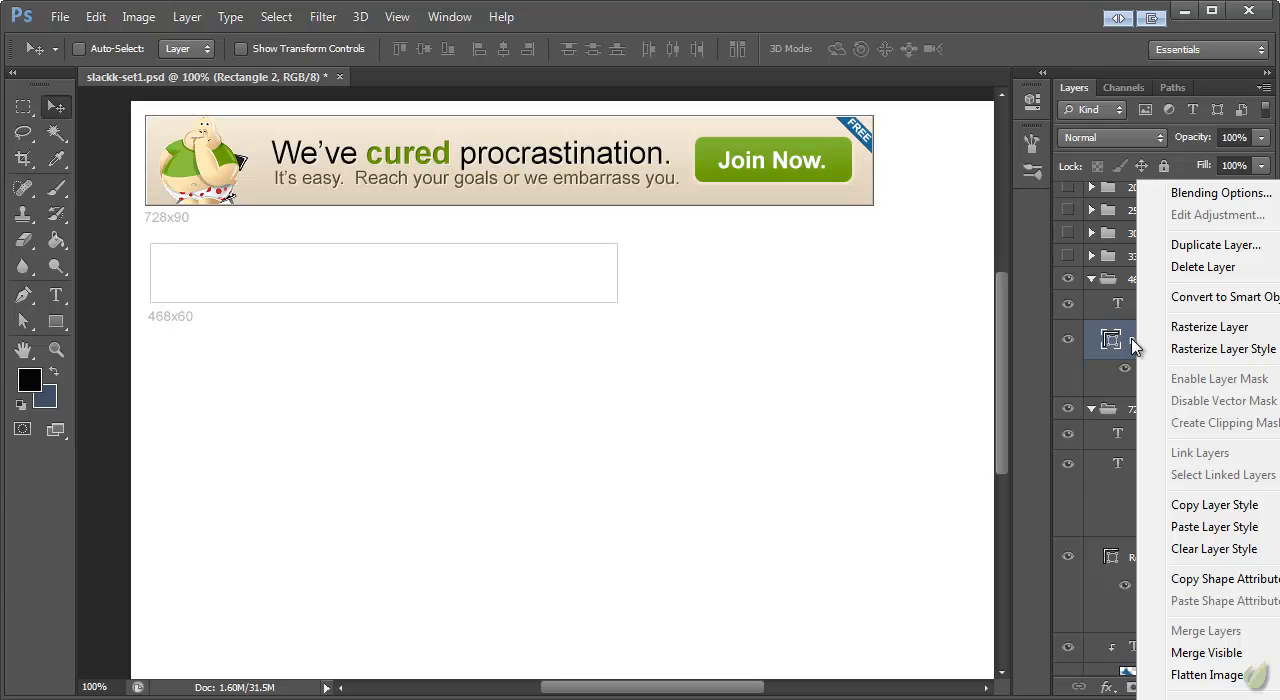
click(1194, 527)
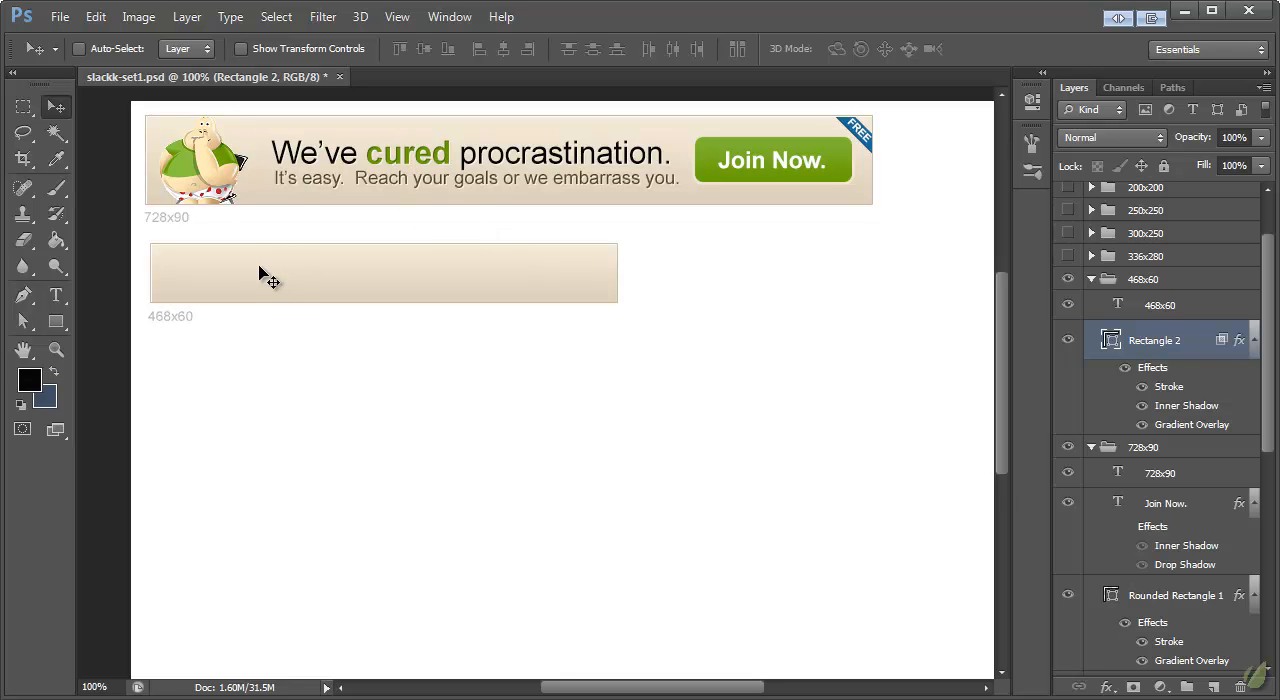
Step: Duplicate the 728x90 layers from Join Now. down to We've cured procrastination. and put the copies in the 468x60 group above Rectangle 2
scroll(1175, 369, down, 6)
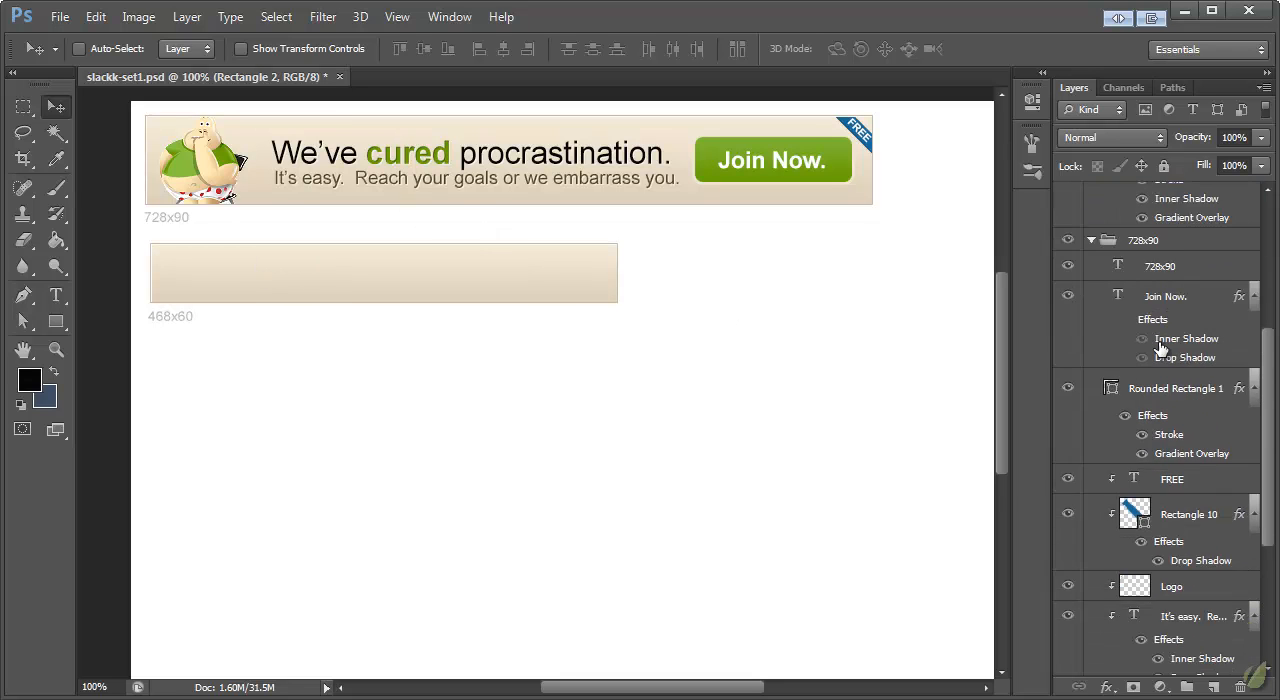
scroll(1171, 343, up, 3)
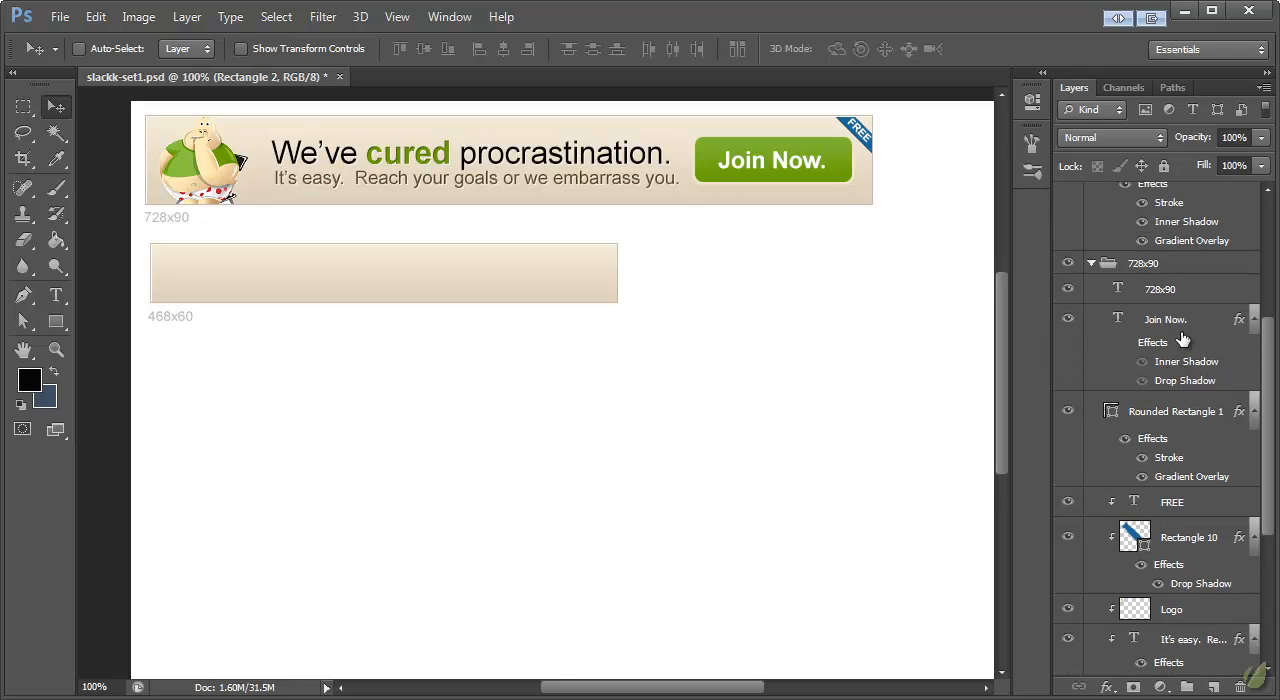
scroll(1195, 352, up, 2)
scroll(1152, 246, up, 1)
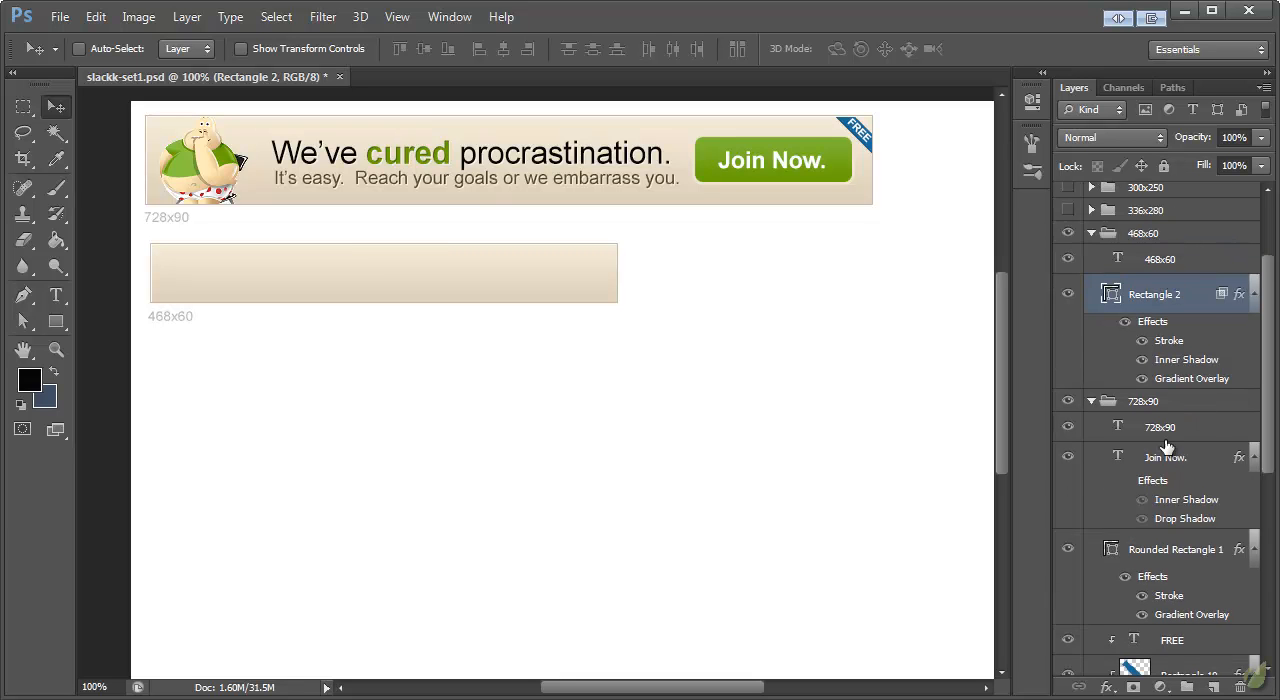
scroll(1147, 402, down, 4)
click(1163, 276)
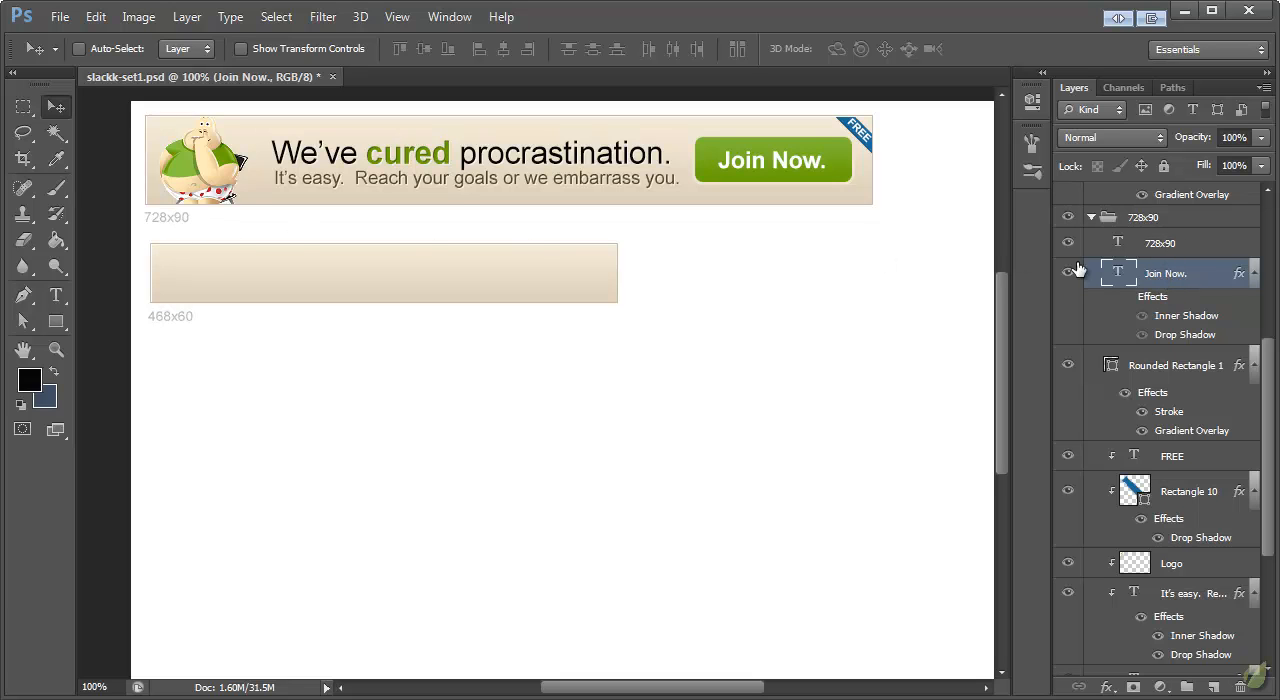
scroll(1200, 270, down, 2)
scroll(1185, 272, down, 3)
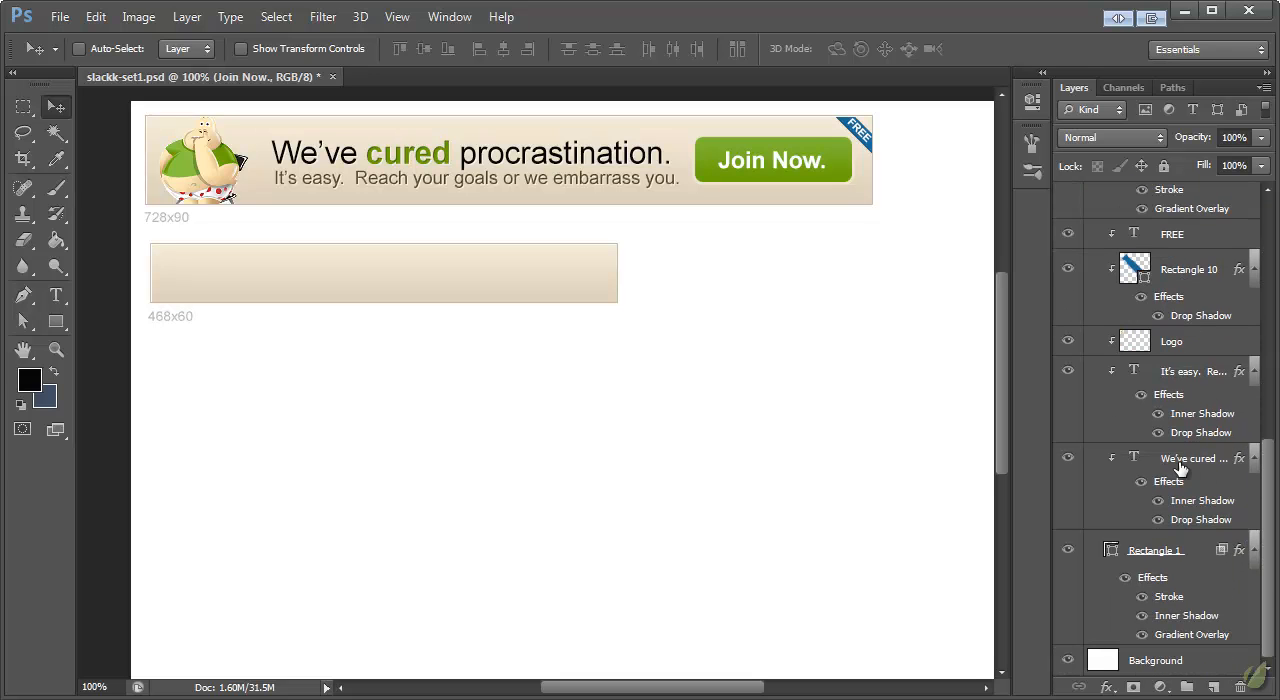
shift+click(1183, 462)
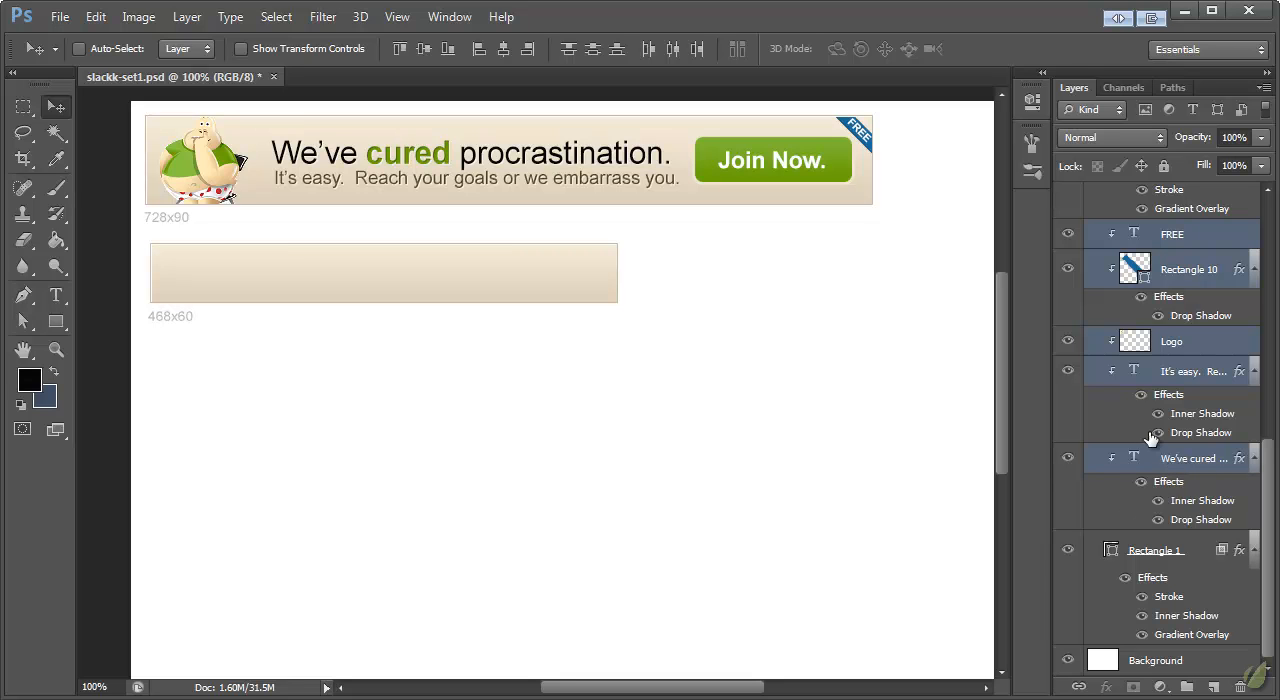
scroll(1183, 482, up, 8)
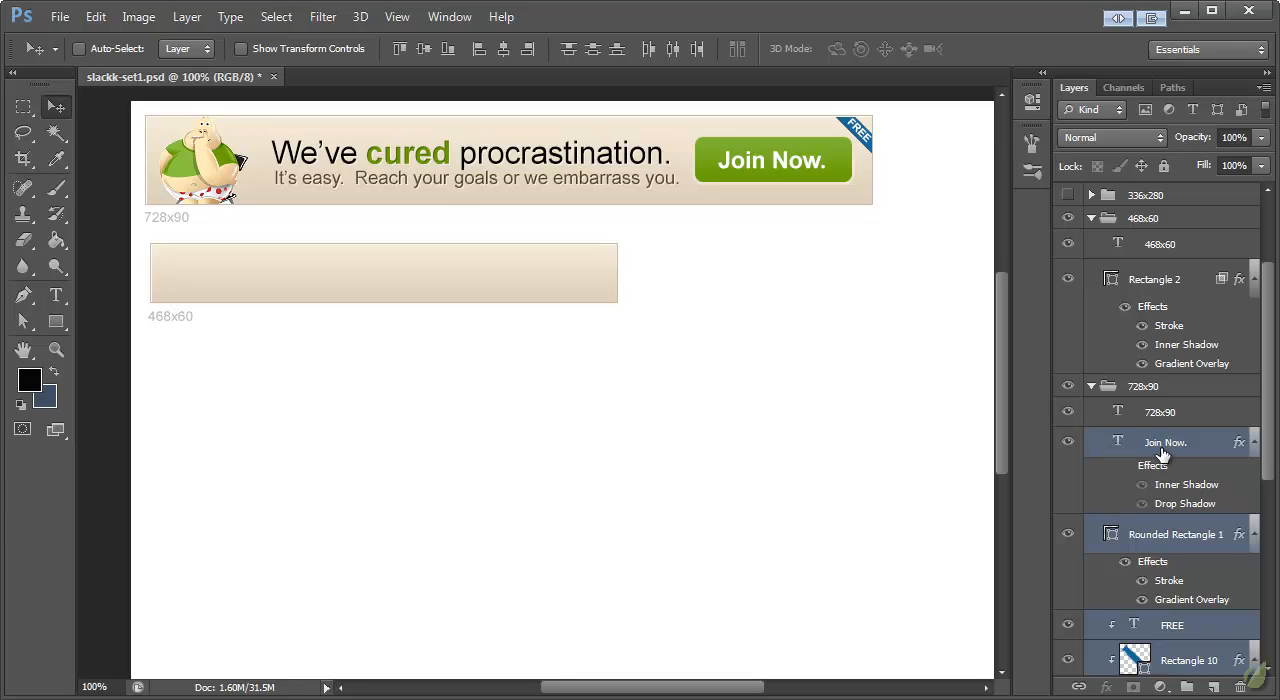
right_click(1162, 455)
click(1208, 192)
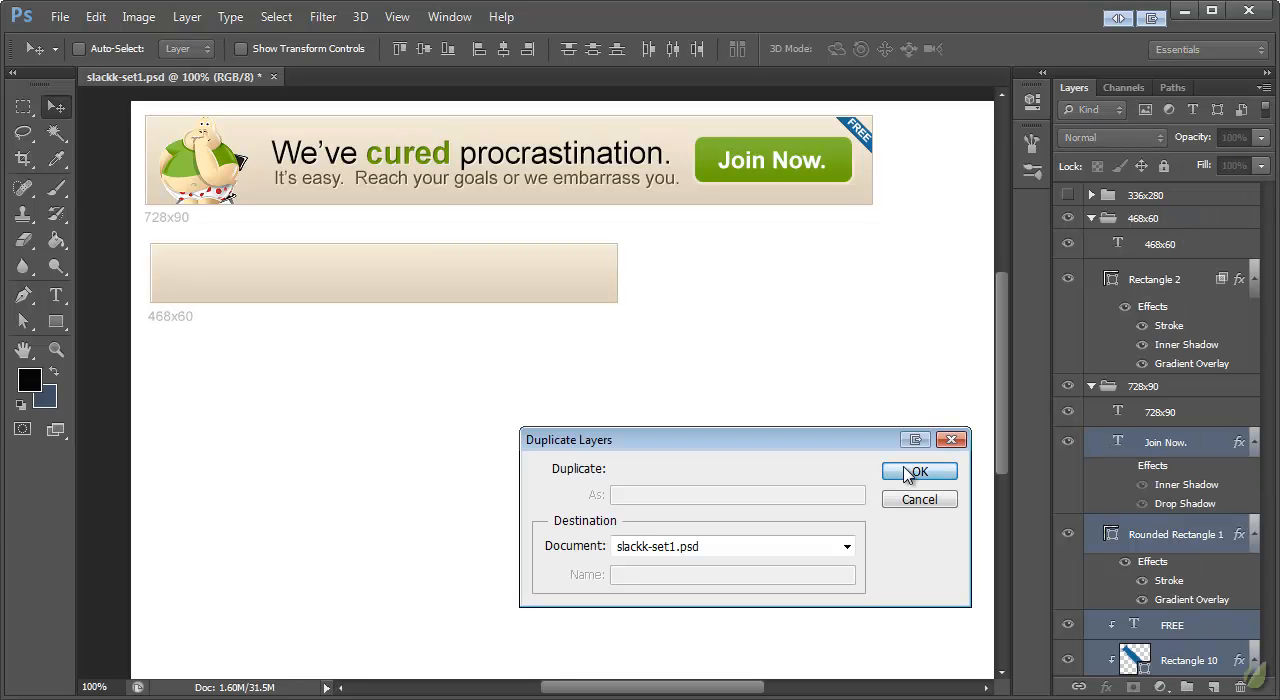
click(914, 472)
drag(1178, 562, 1100, 385)
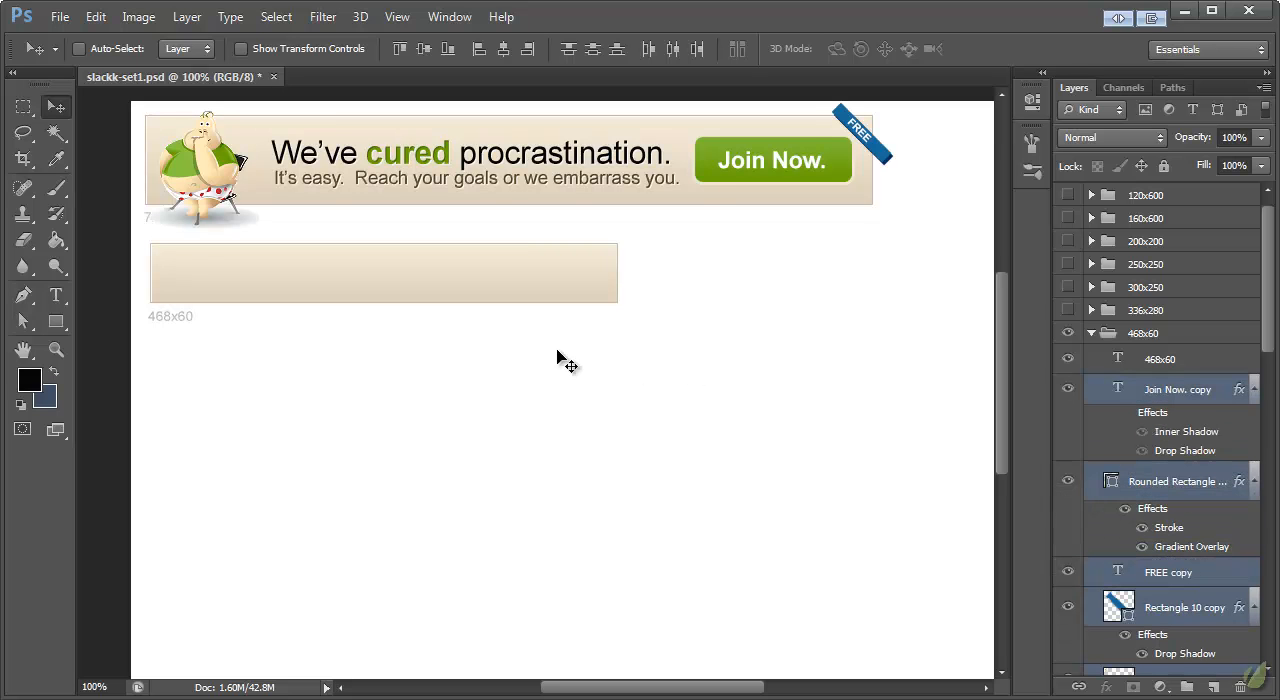
scroll(1213, 415, down, 3)
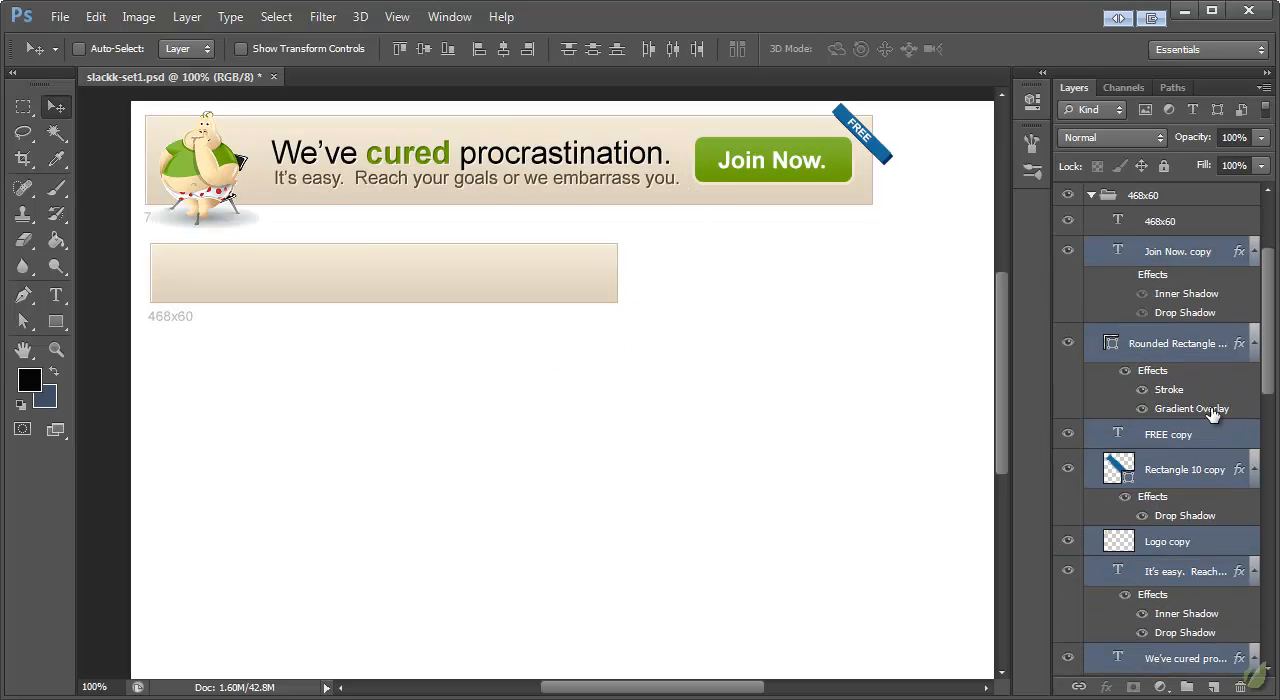
scroll(1211, 408, up, 1)
click(1168, 376)
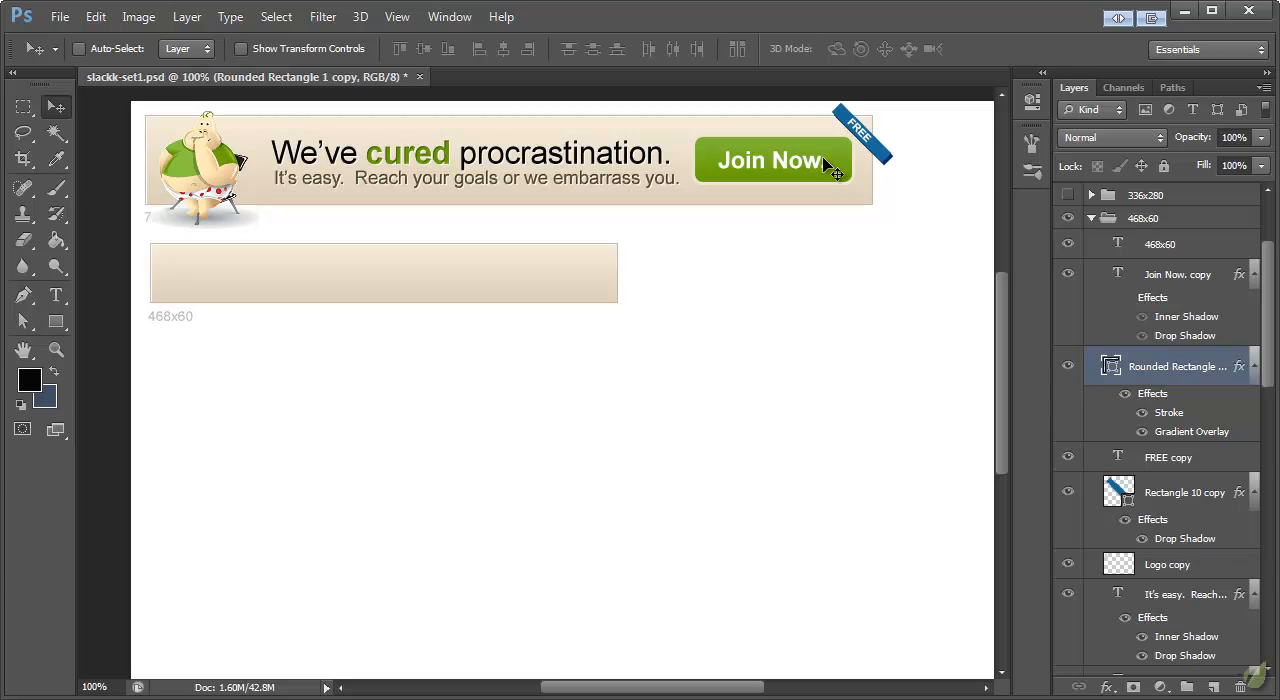
scroll(1186, 410, down, 5)
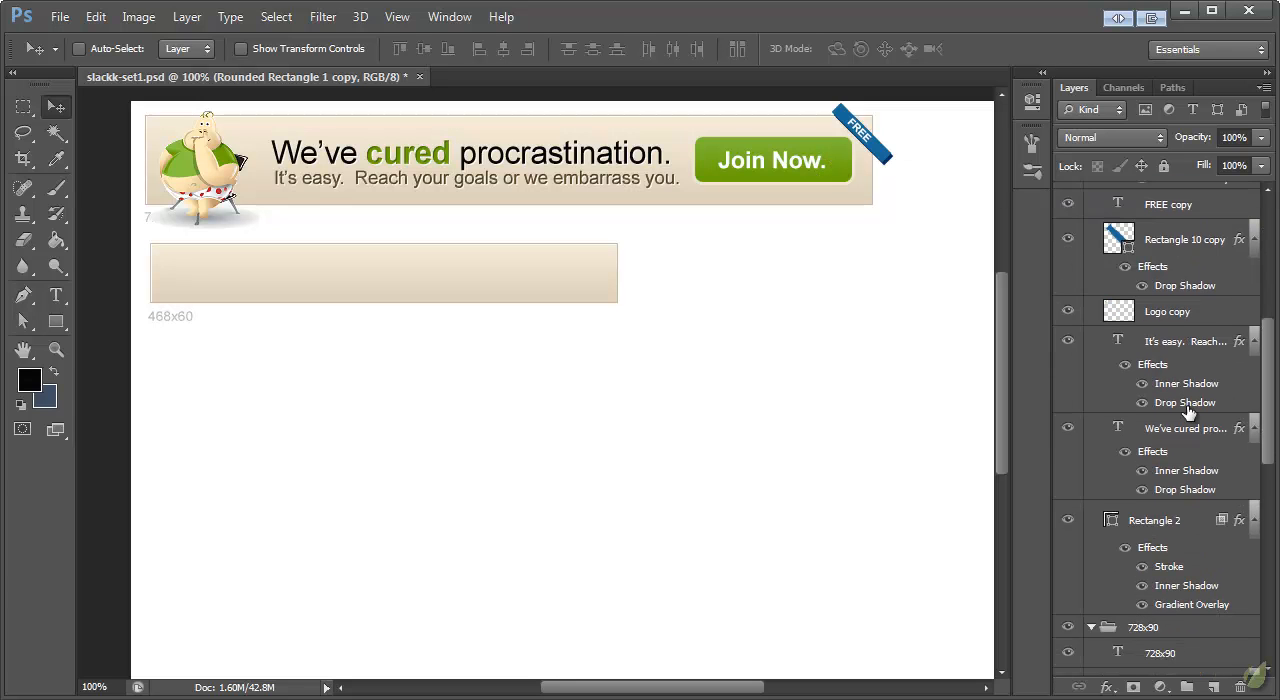
shift+click(1180, 432)
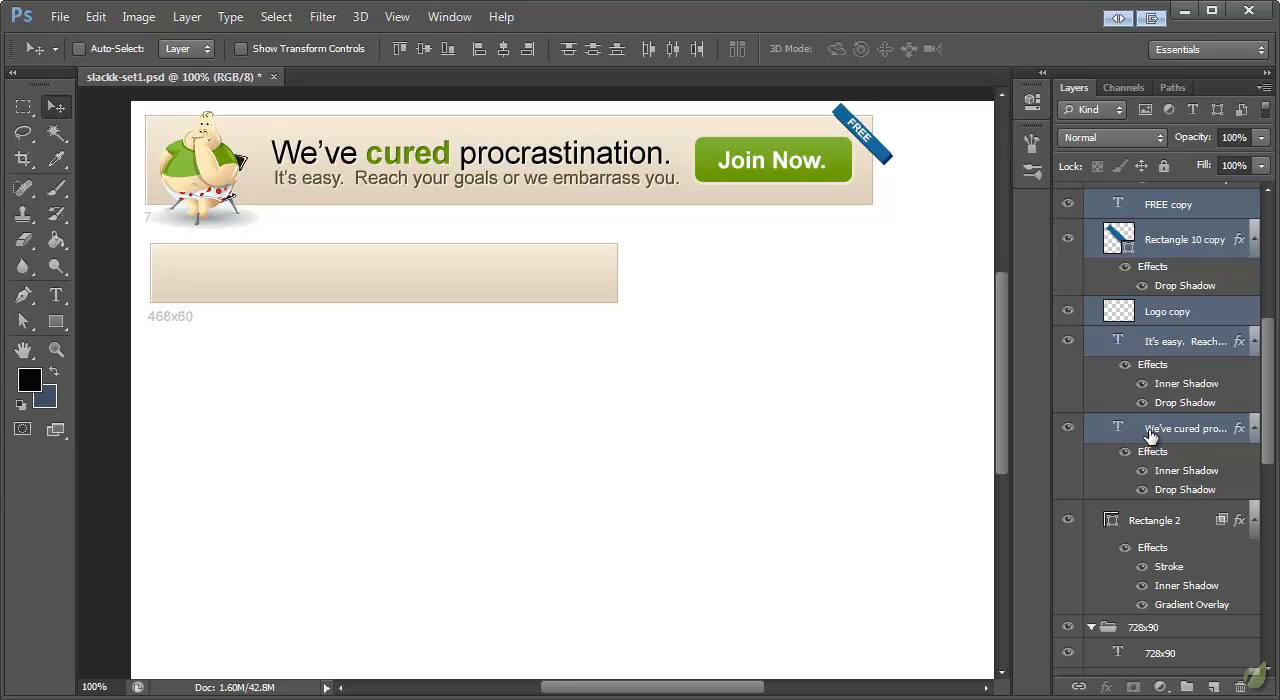
right_click(1150, 437)
key(Escape)
Step: Clip the copied layers from the rounded rectangle down to the We've cured procrastination. text to Rectangle 2 with a clipping mask
click(1178, 437)
scroll(1180, 437, up, 7)
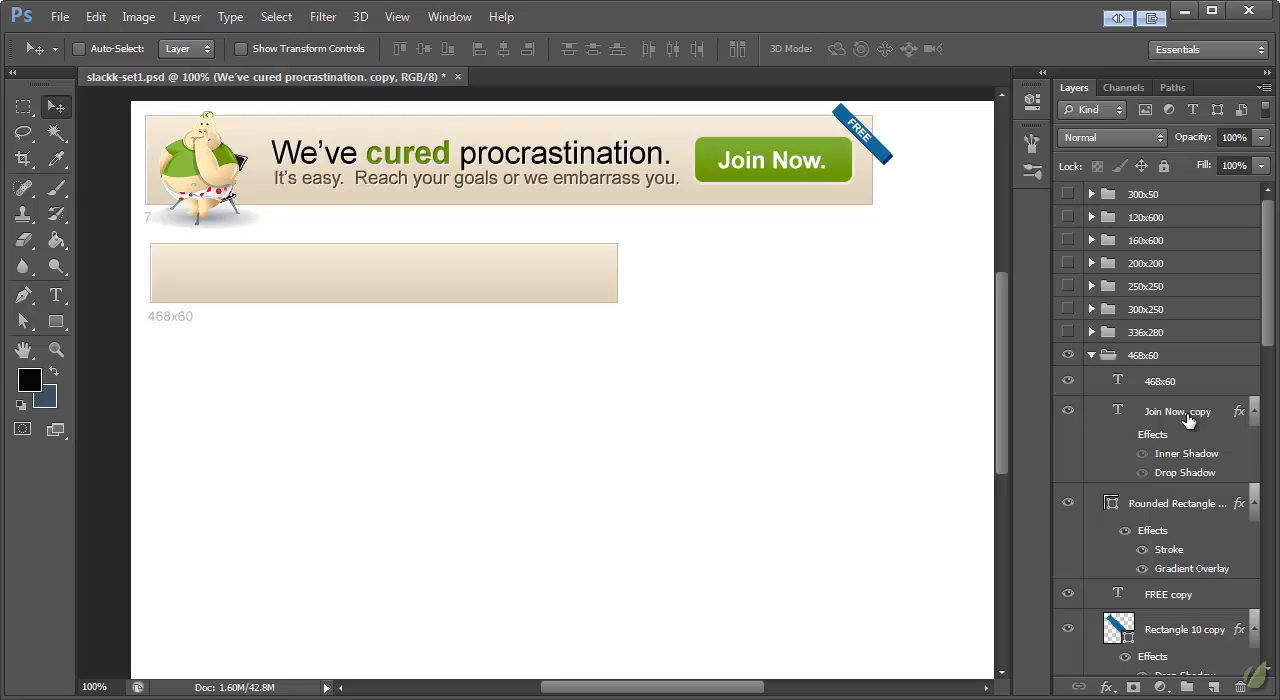
scroll(1192, 416, down, 7)
scroll(1208, 450, down, 1)
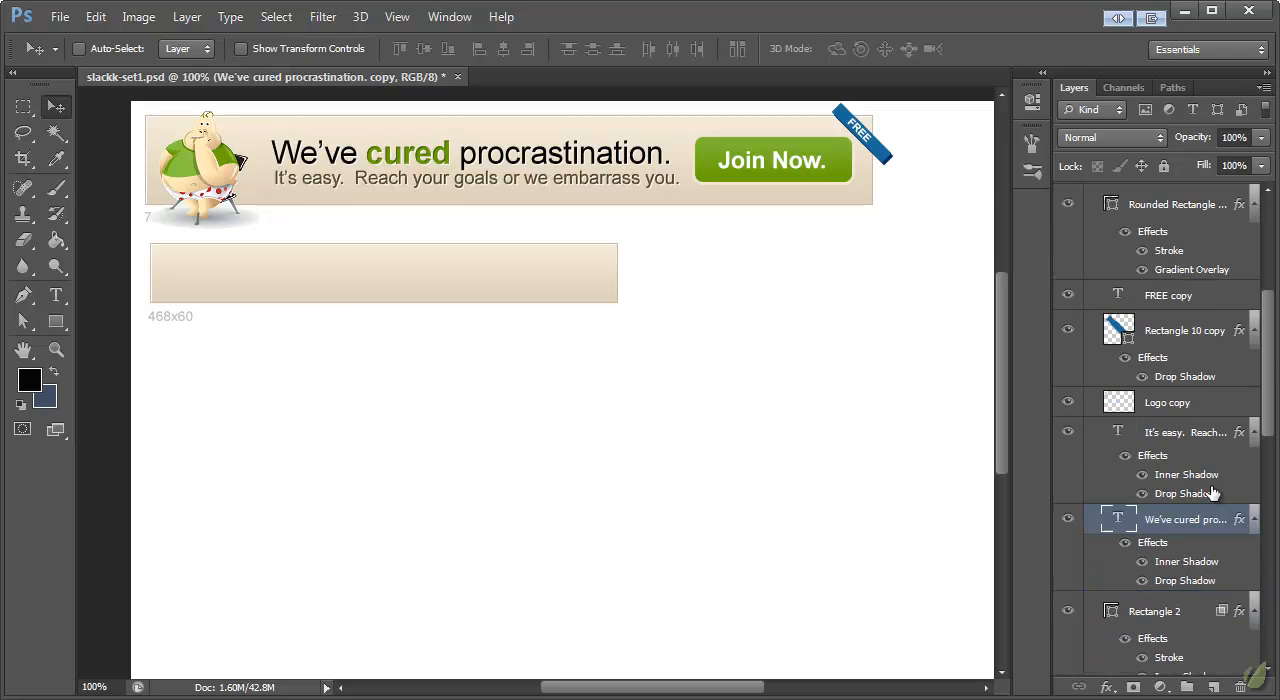
scroll(1160, 300, up, 10)
scroll(1162, 330, down, 8)
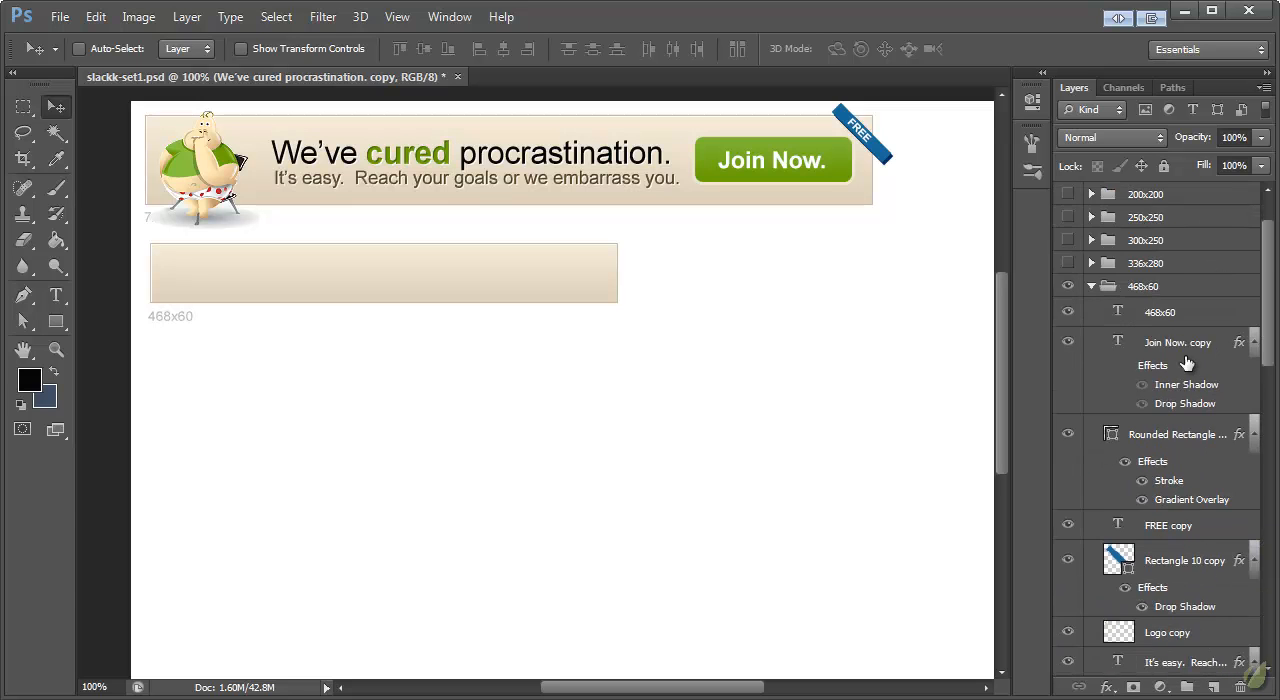
shift+click(1165, 346)
right_click(1165, 346)
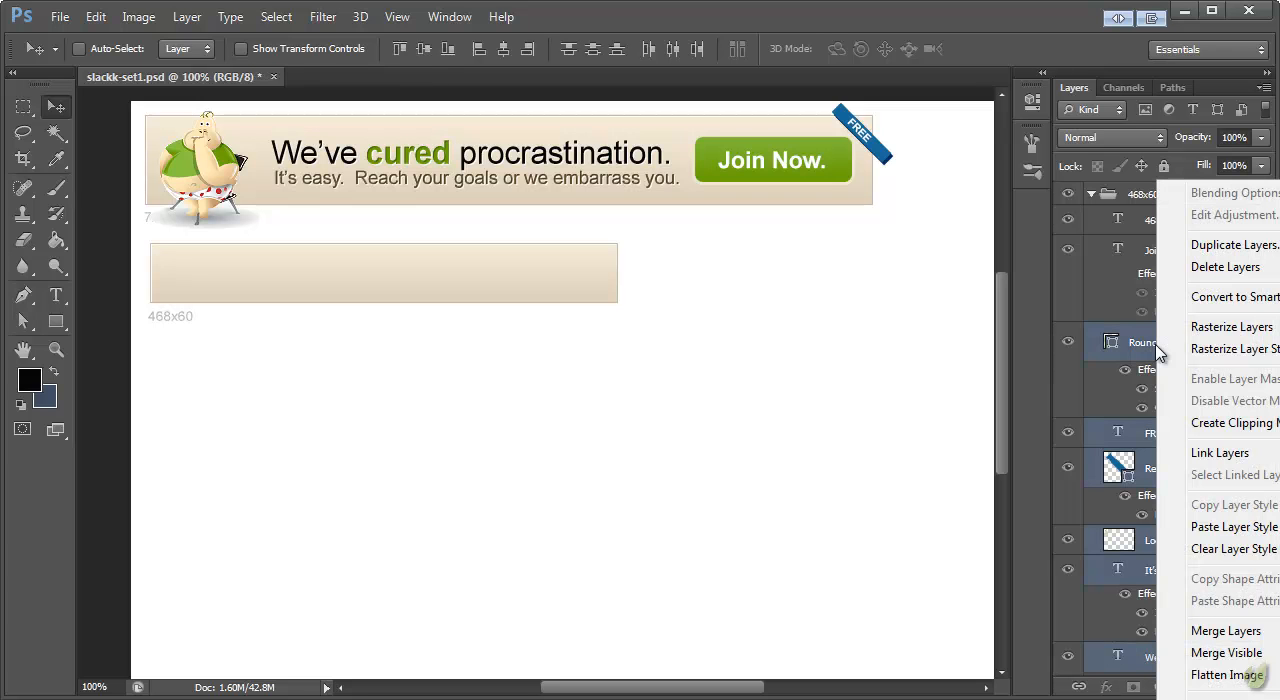
click(1219, 426)
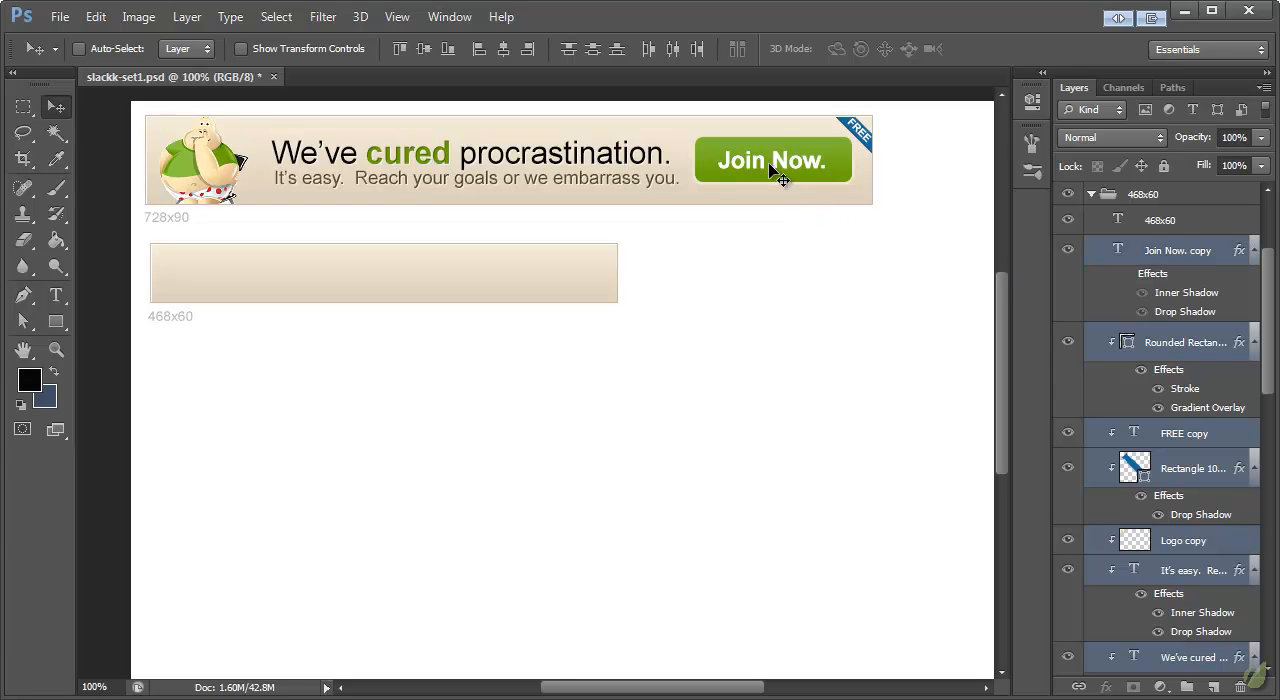
Step: Collapse the effects lists of the copied layers in the 468x60 group
scroll(1140, 398, down, 2)
scroll(1142, 397, up, 2)
click(1254, 251)
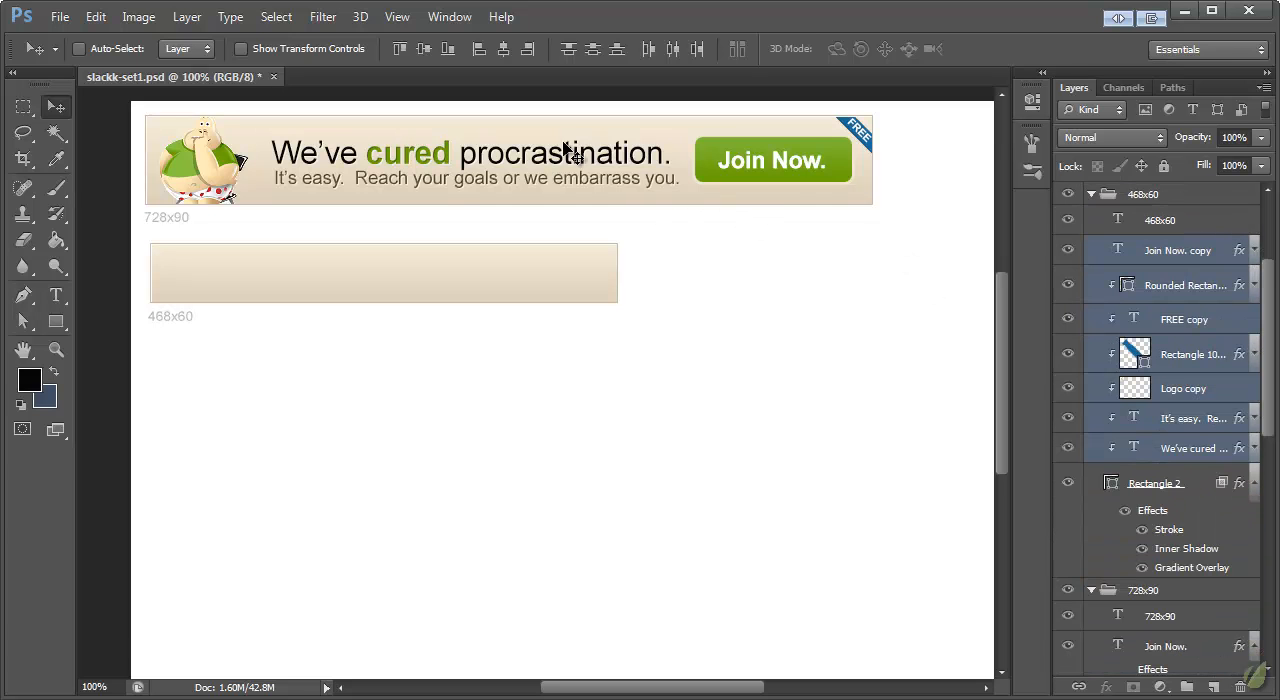
Step: Move the copied banner elements onto the 468x60 banner and scale them down to about 64% so they fit its frame
drag(588, 168, 527, 274)
key(ctrl+t)
drag(836, 343, 611, 332)
drag(567, 263, 618, 280)
drag(671, 321, 627, 326)
drag(534, 266, 536, 270)
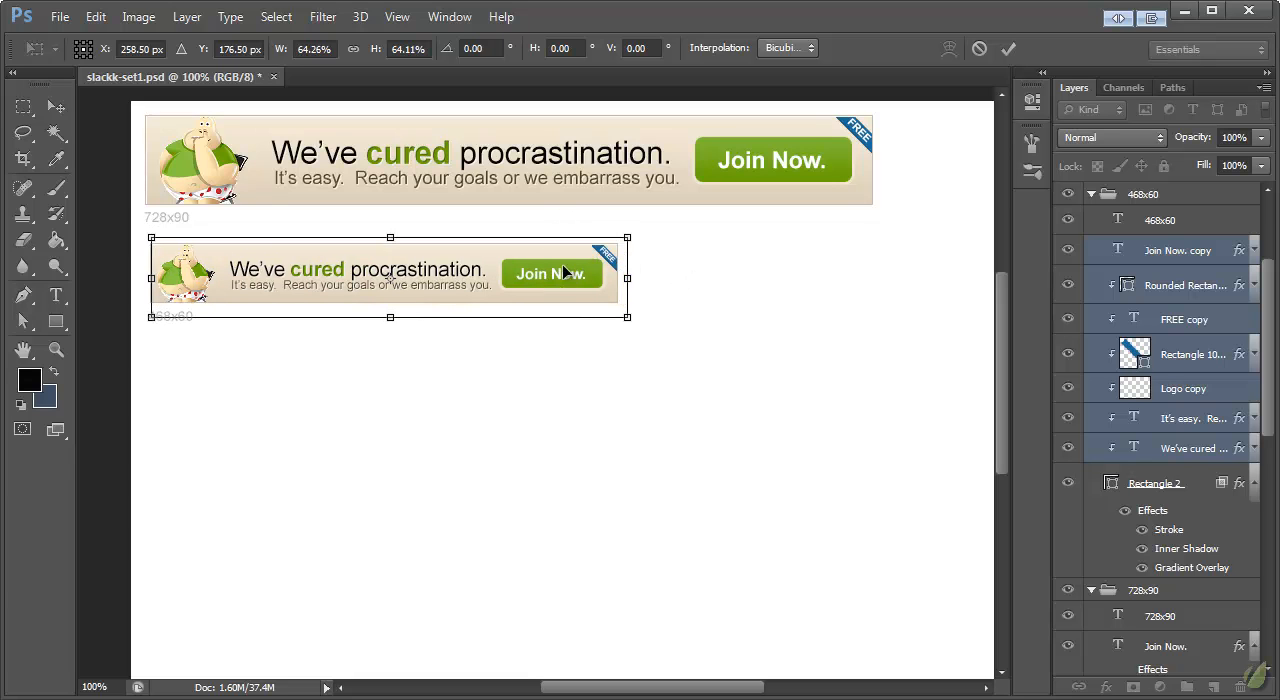
key(Up)
key(Up)
key(Up)
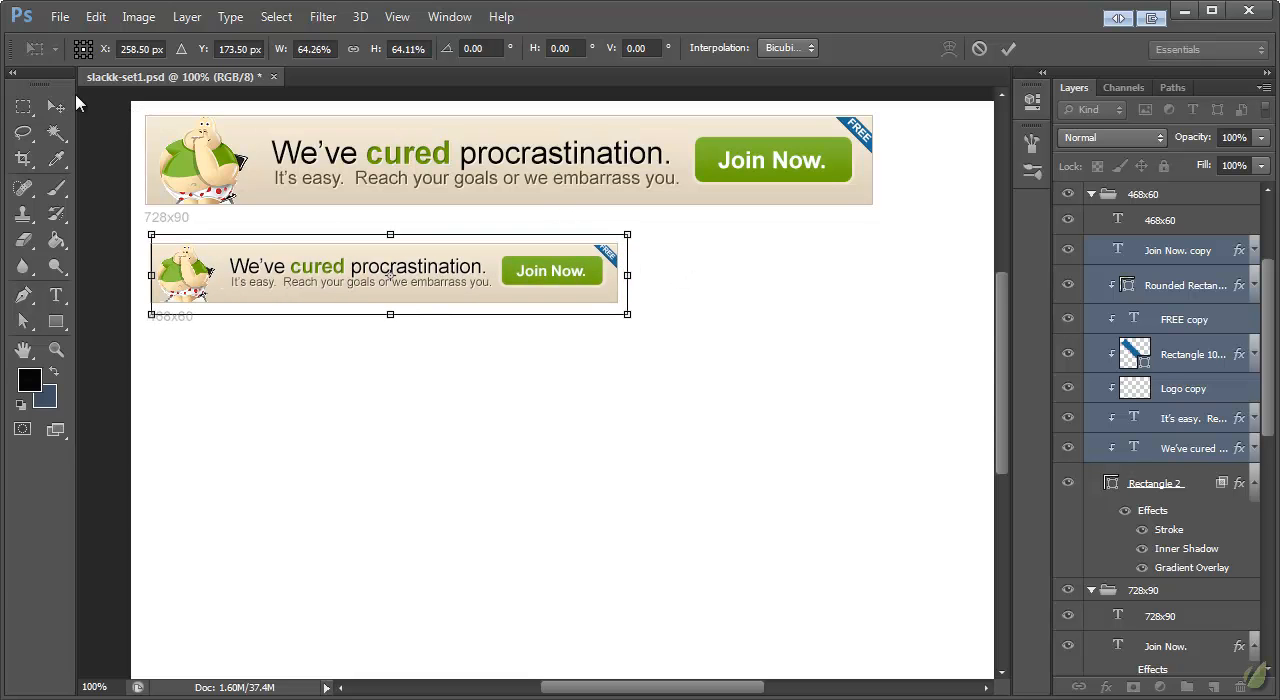
click(62, 108)
click(584, 226)
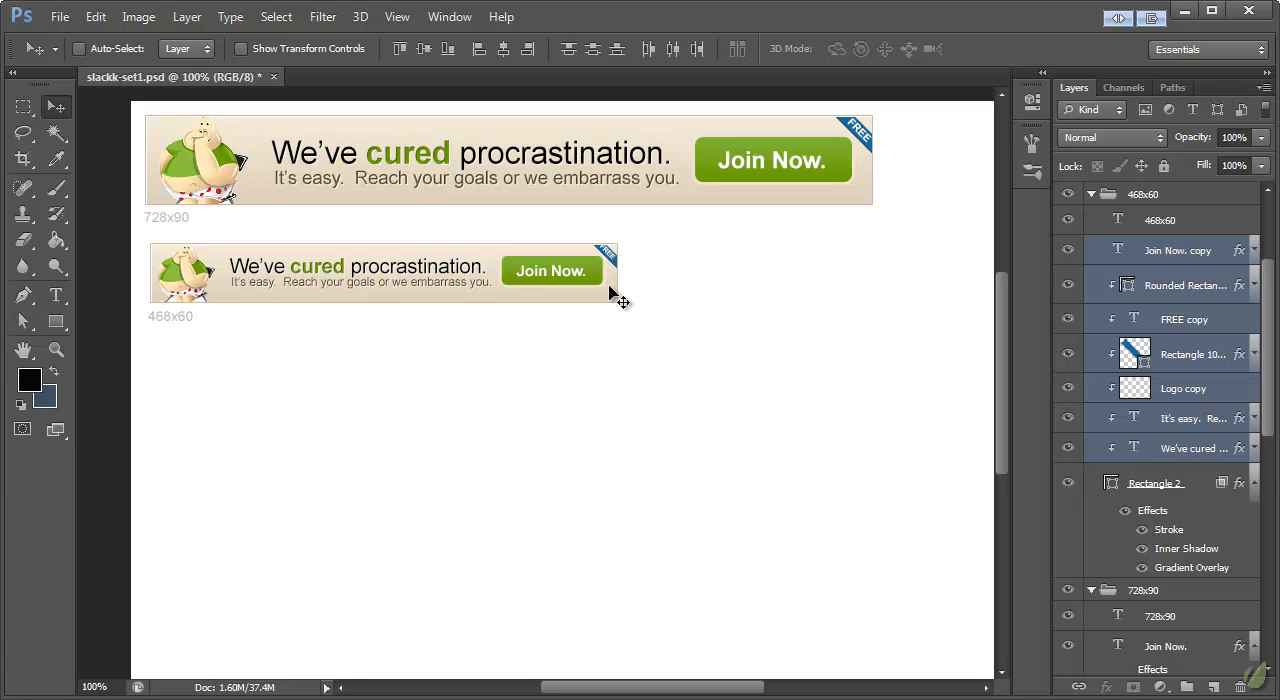
Step: Move the left-edge anchor points of the 468x60 banner's green button shape inward, narrowing the shape to about 91 px
click(1166, 254)
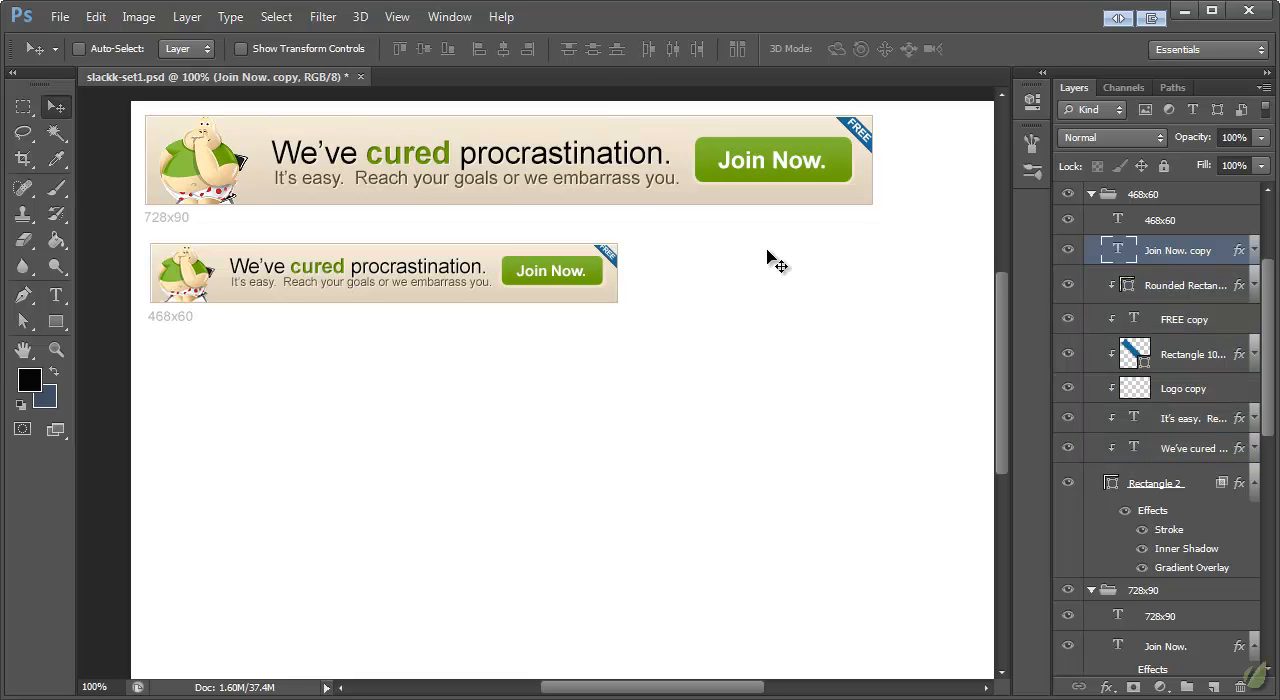
click(55, 352)
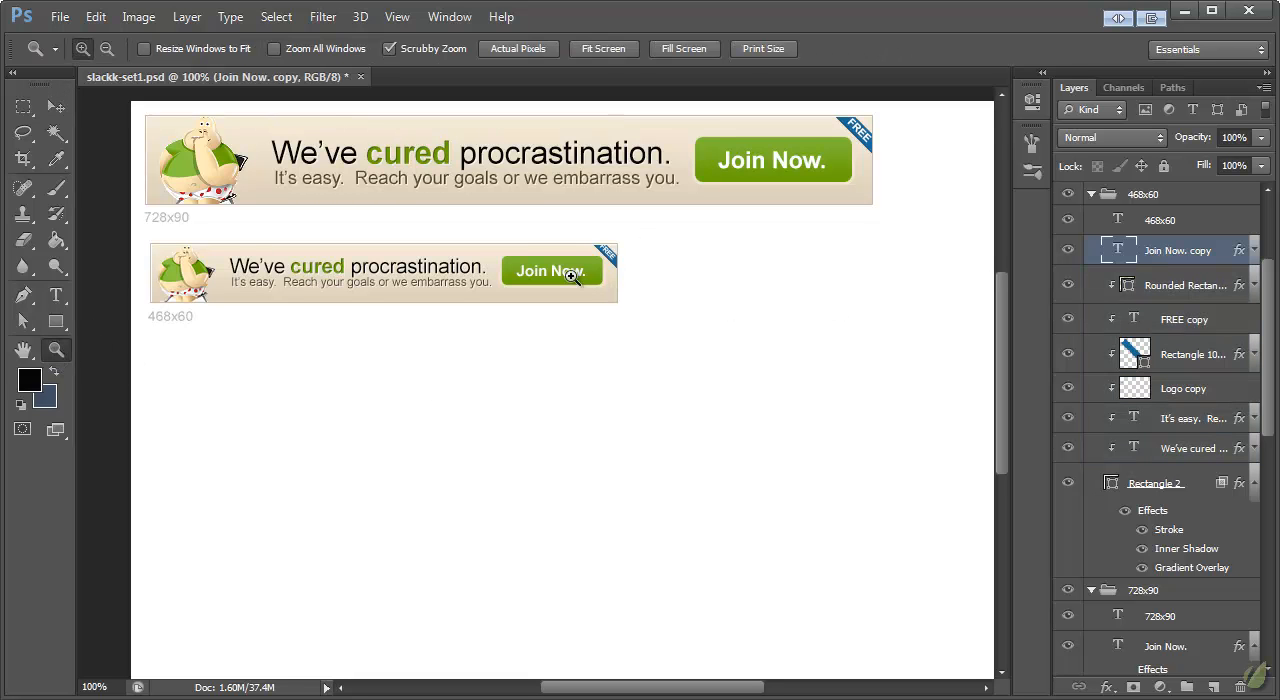
click(572, 270)
drag(666, 688, 628, 687)
click(31, 325)
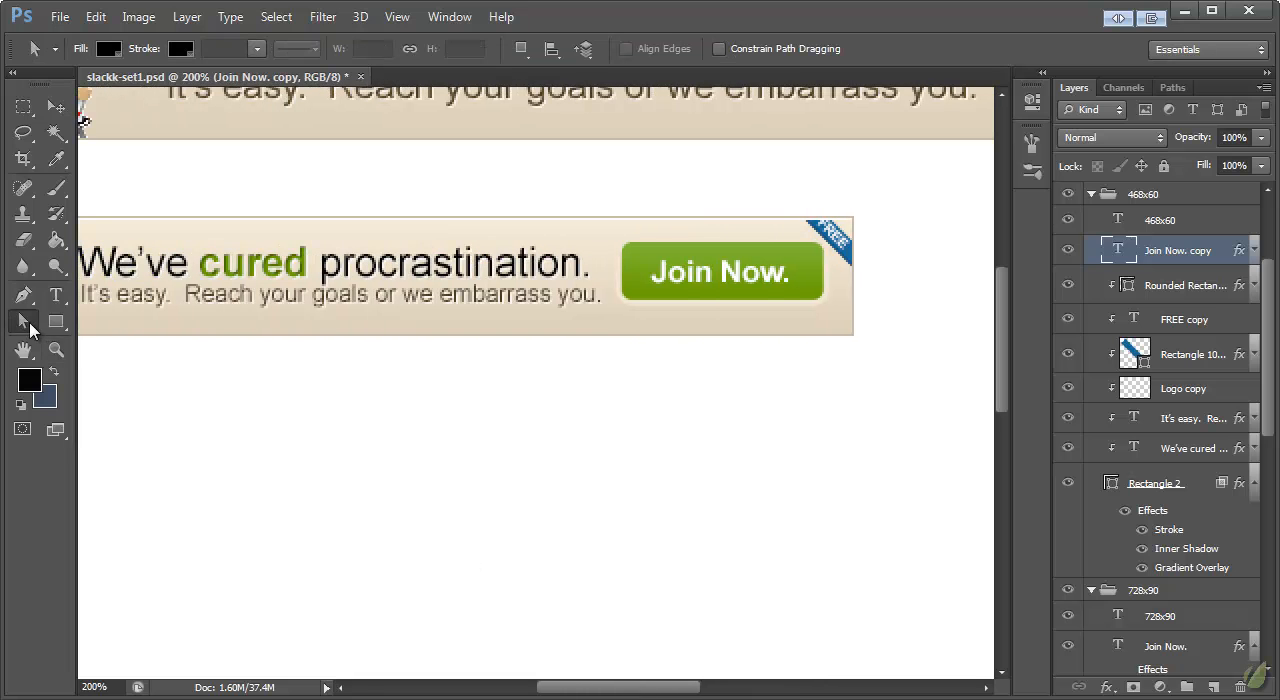
drag(31, 328, 112, 345)
click(133, 337)
click(632, 256)
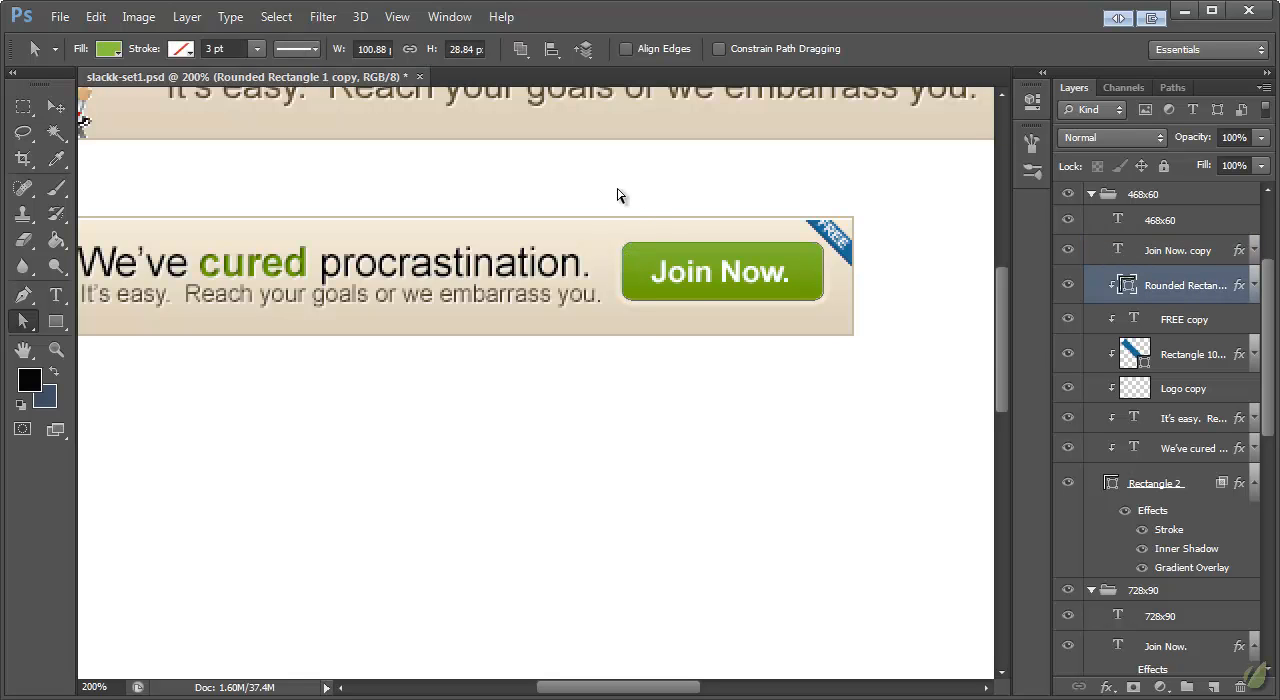
drag(603, 201, 655, 351)
key(Right)
key(Right)
key(Right)
key(Right)
key(Right)
key(Right)
key(Right)
Step: Move the right-edge anchor points of the green button shape inward, narrowing the shape to about 83 px
drag(873, 193, 785, 387)
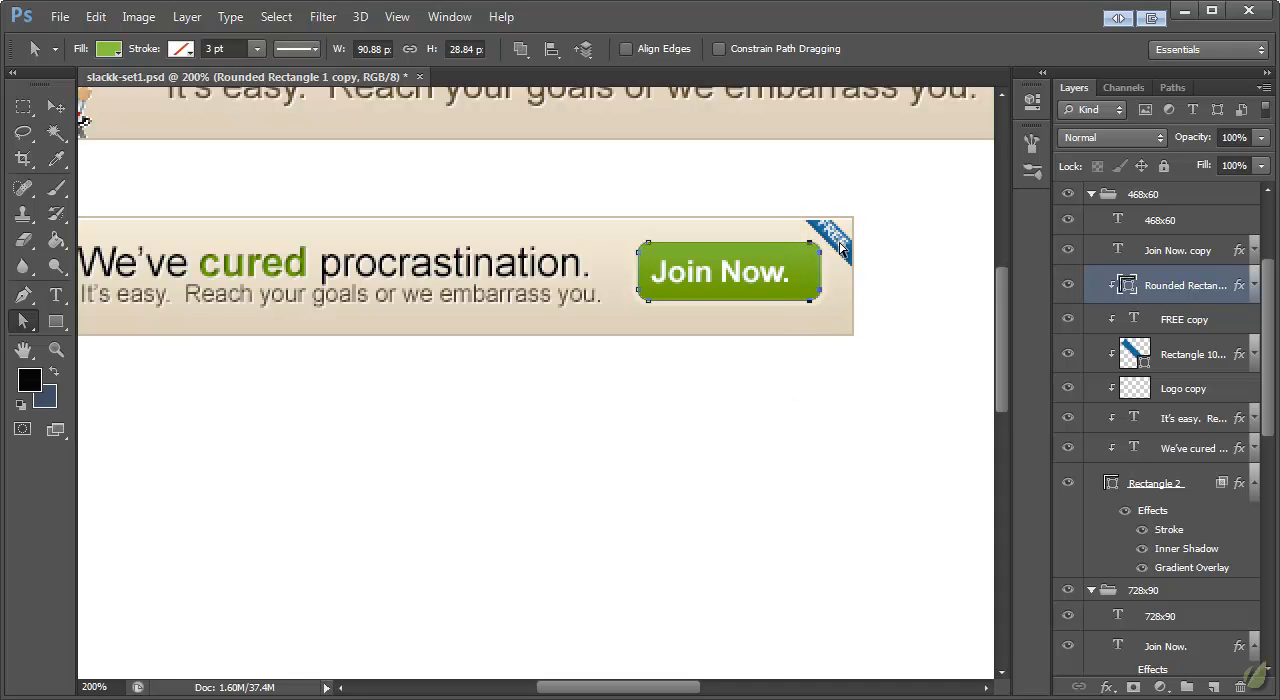
key(Left)
key(Left)
key(Left)
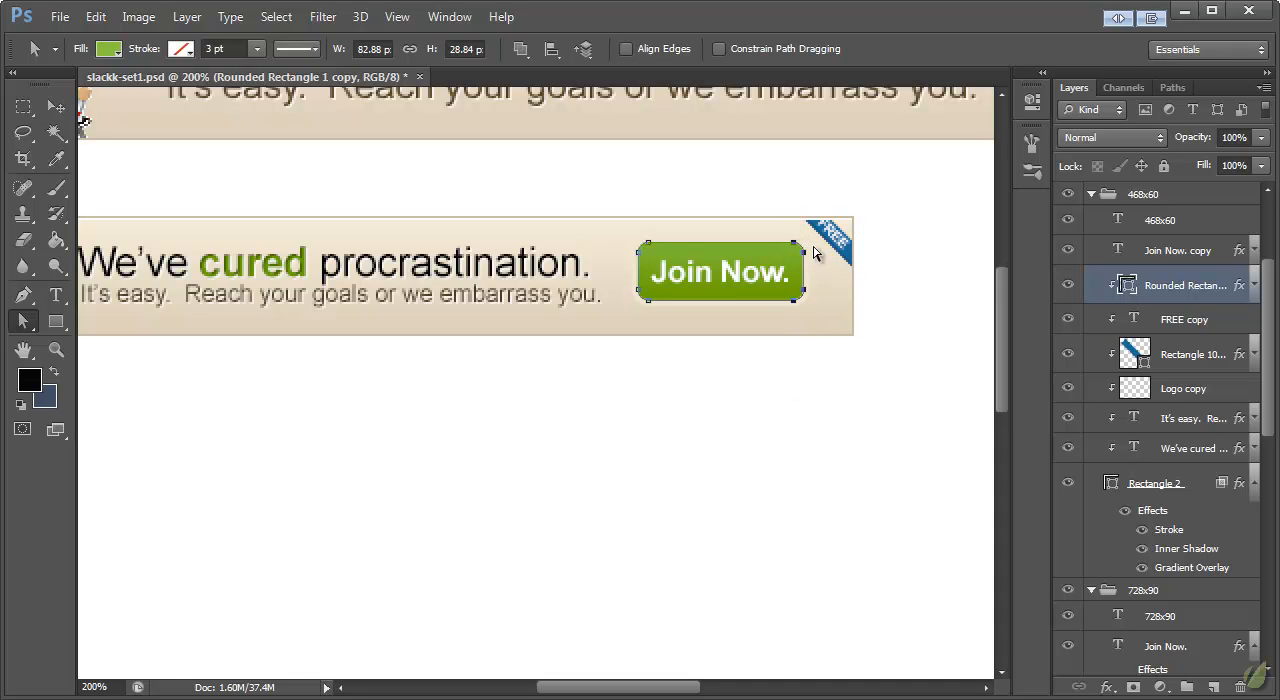
Step: Enlarge the 468x60 banner's Join Now. text and button shape together and centre them in the space beside the headline
click(58, 108)
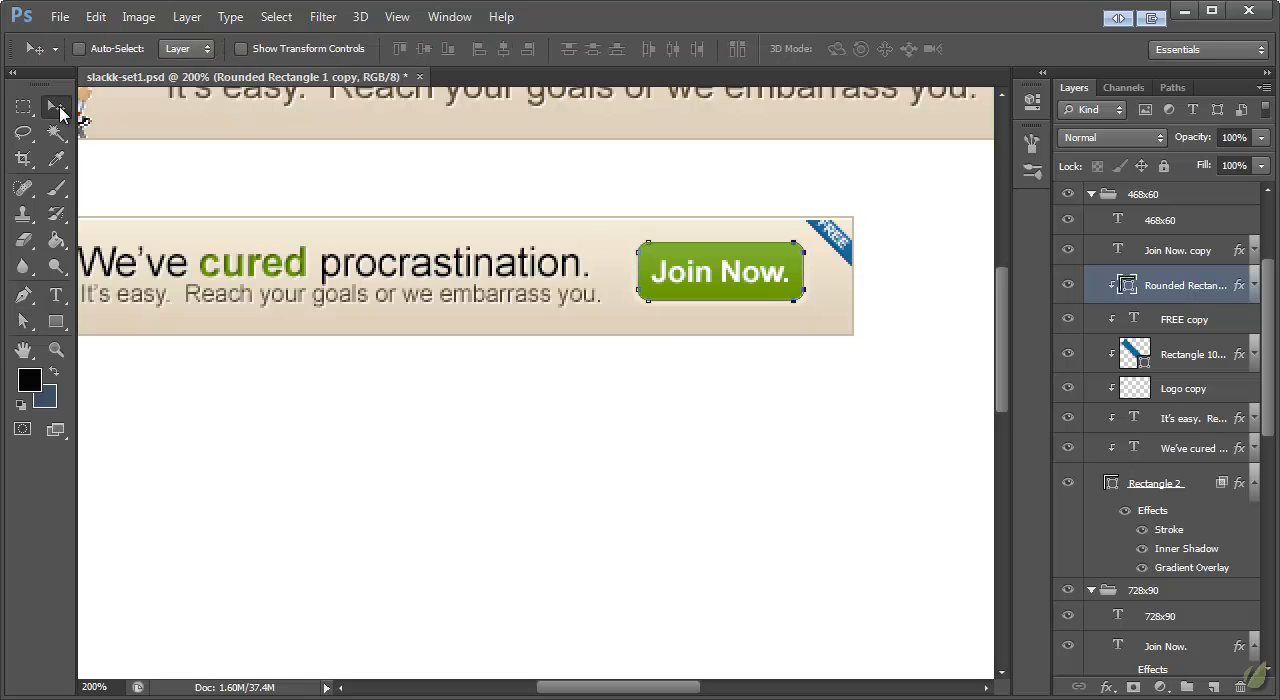
shift+click(1175, 252)
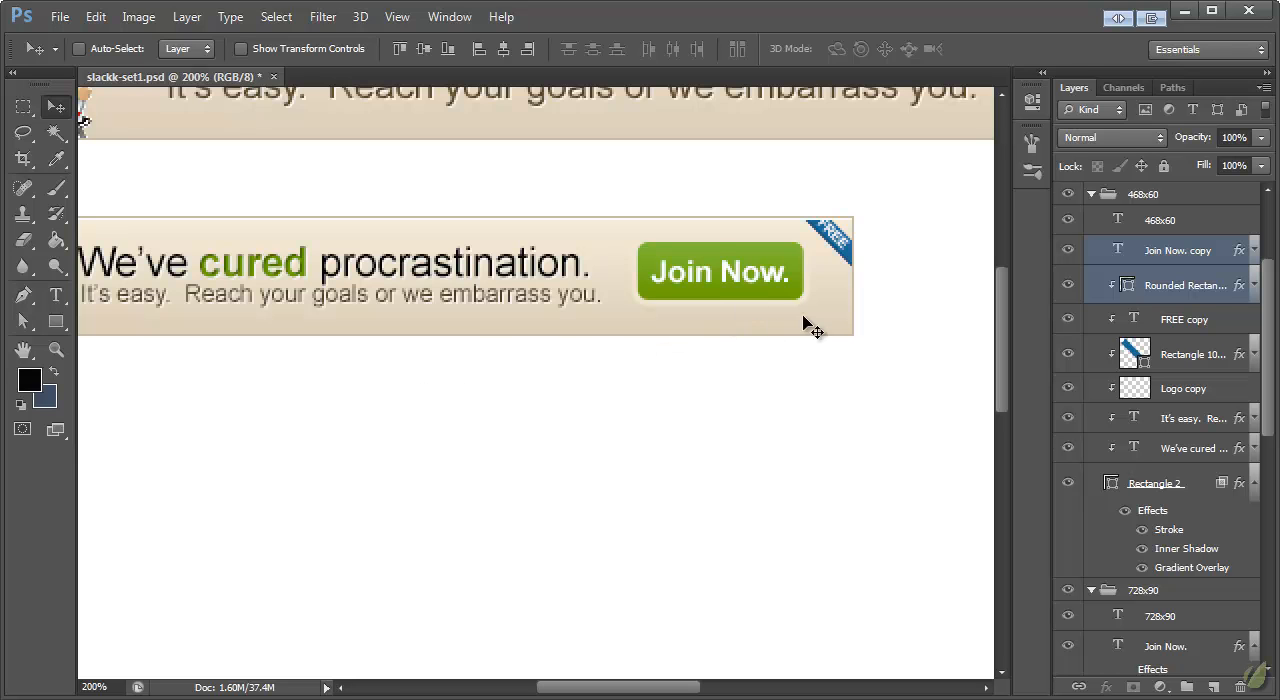
key(ctrl+t)
mouse_move(806, 309)
mouse_down()
mouse_move(831, 318)
mouse_move(778, 292)
mouse_move(826, 312)
mouse_up()
key(v)
click(600, 231)
drag(731, 270, 732, 274)
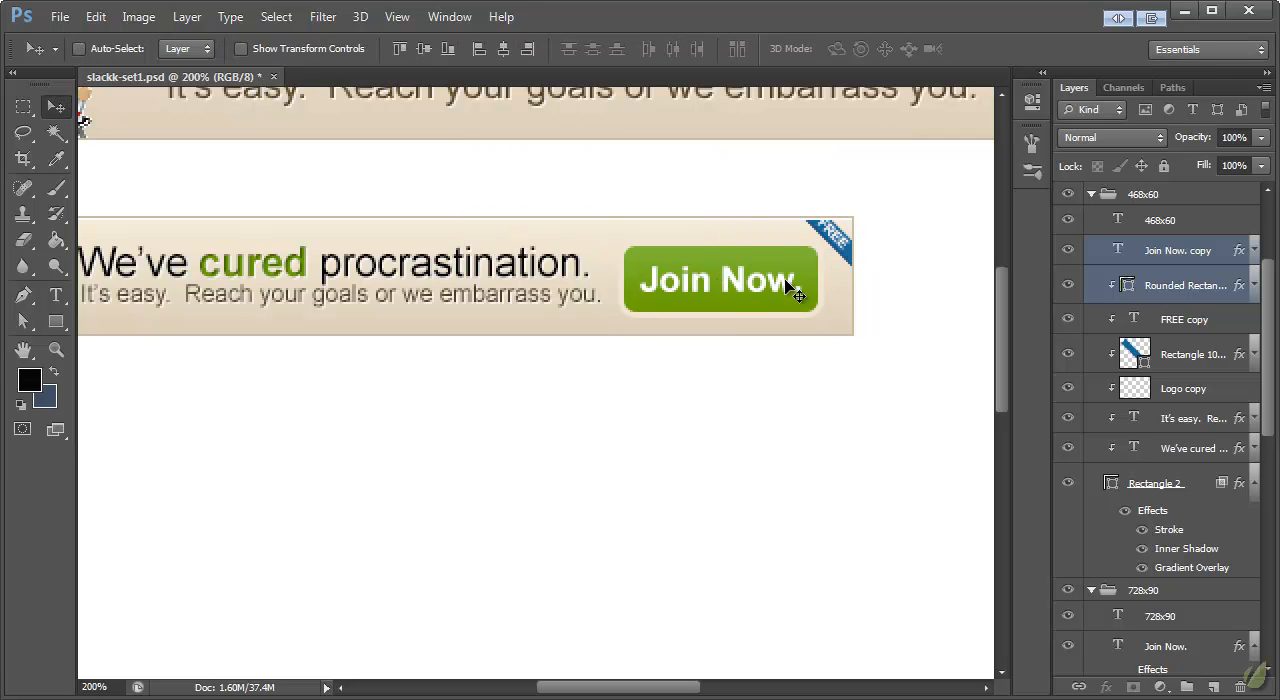
Step: Enlarge the FREE text and its blue ribbon in the 468x60 banner to about 115% and adjust their position in the corner
click(56, 349)
right_click(311, 279)
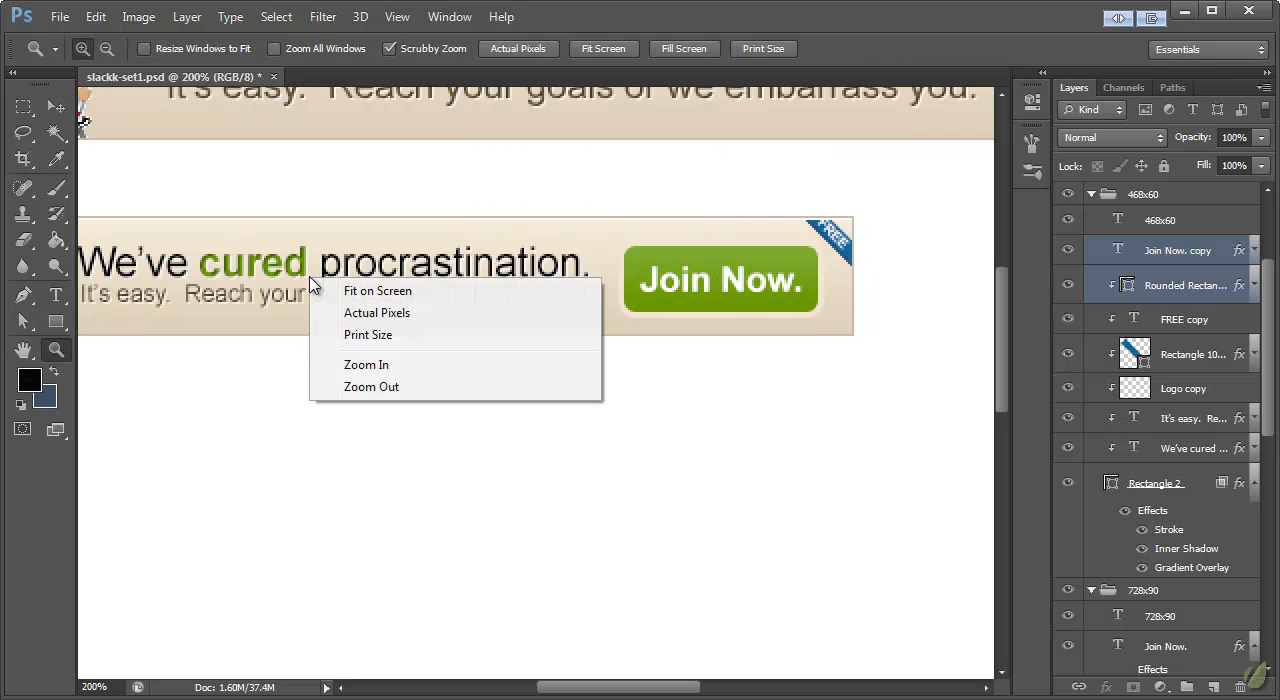
click(360, 313)
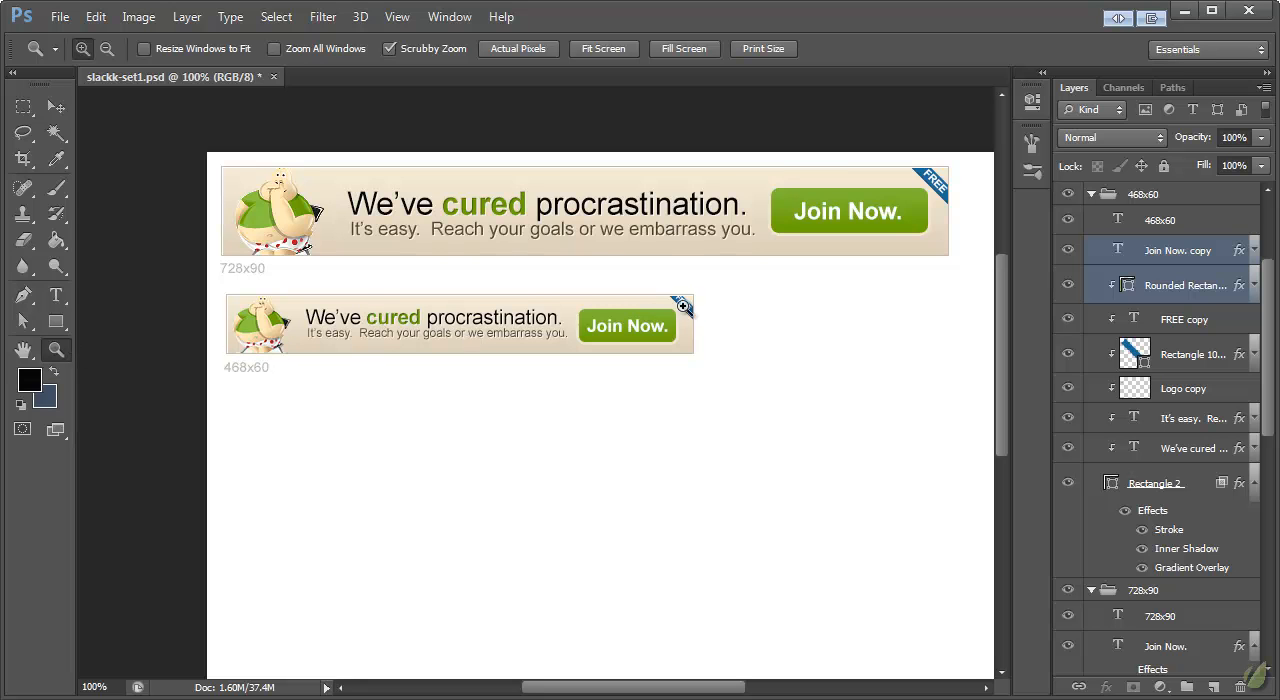
drag(683, 311, 766, 357)
click(56, 107)
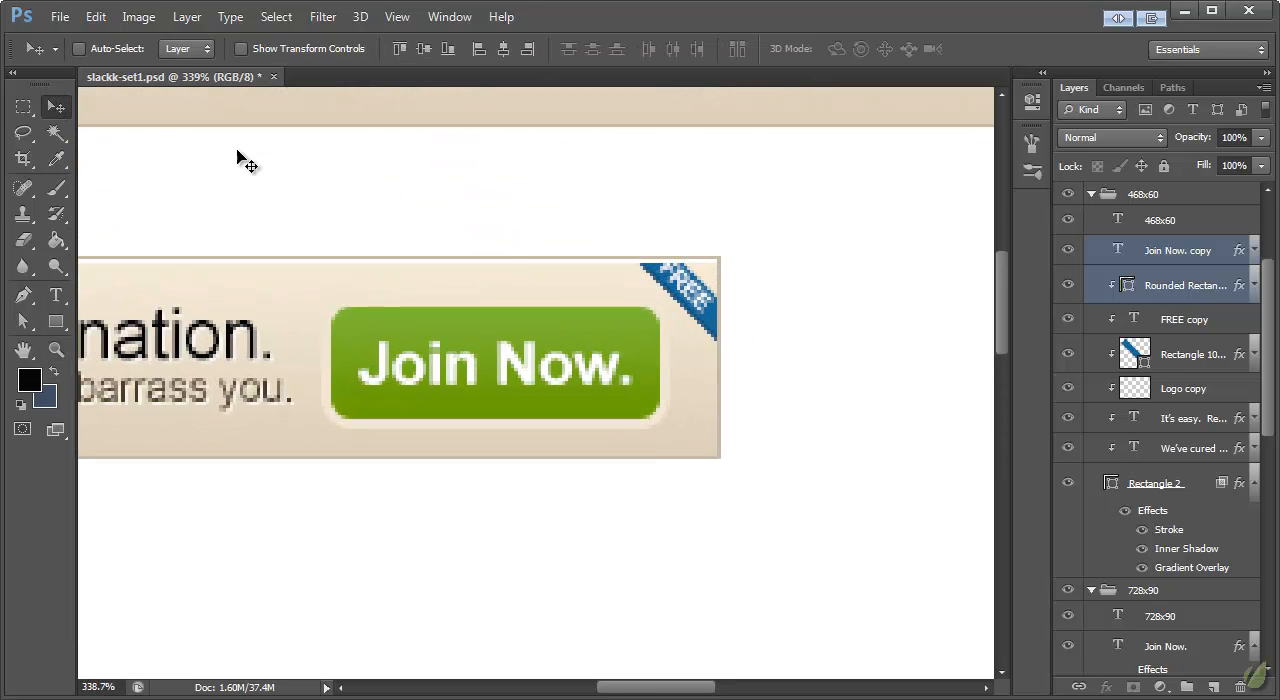
click(1182, 321)
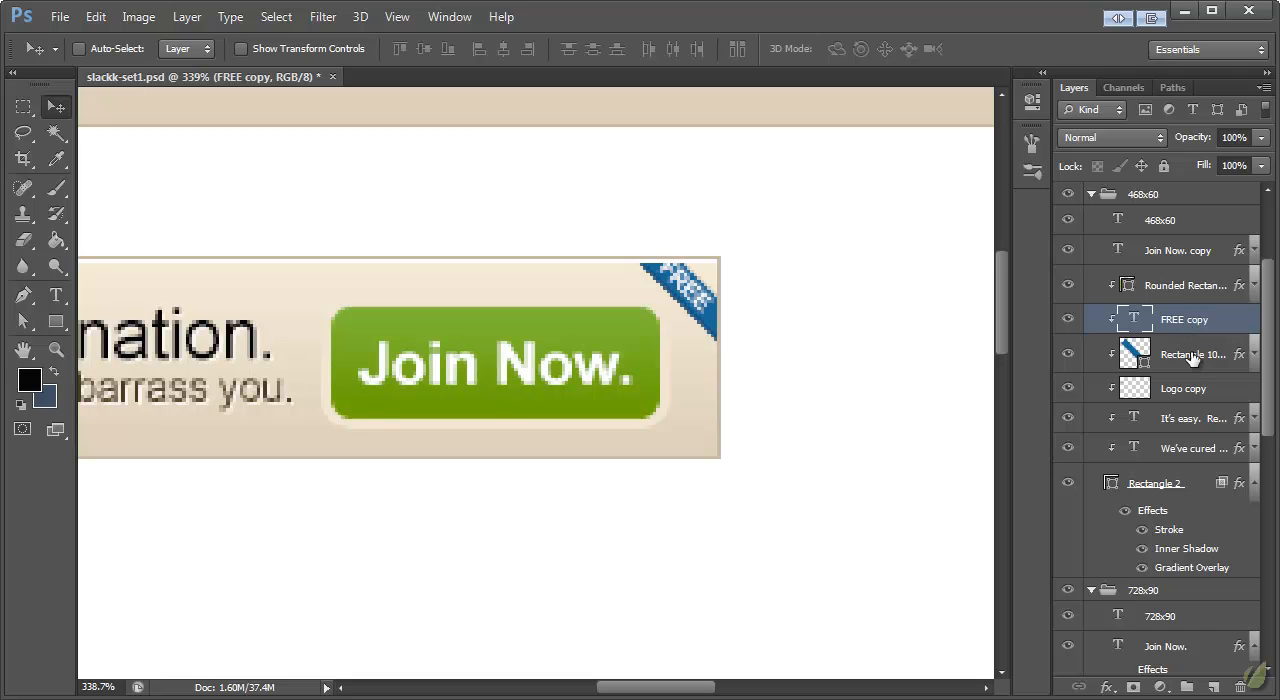
shift+click(1188, 362)
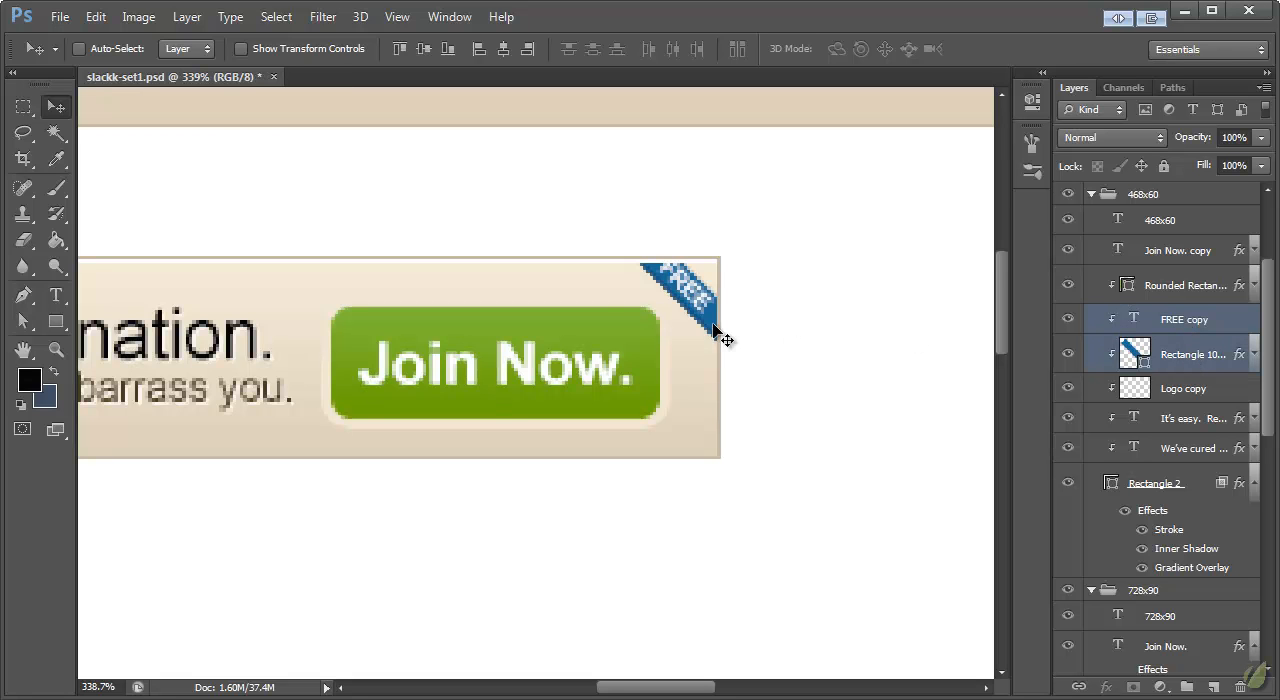
key(ctrl+t)
drag(627, 349, 607, 368)
click(57, 107)
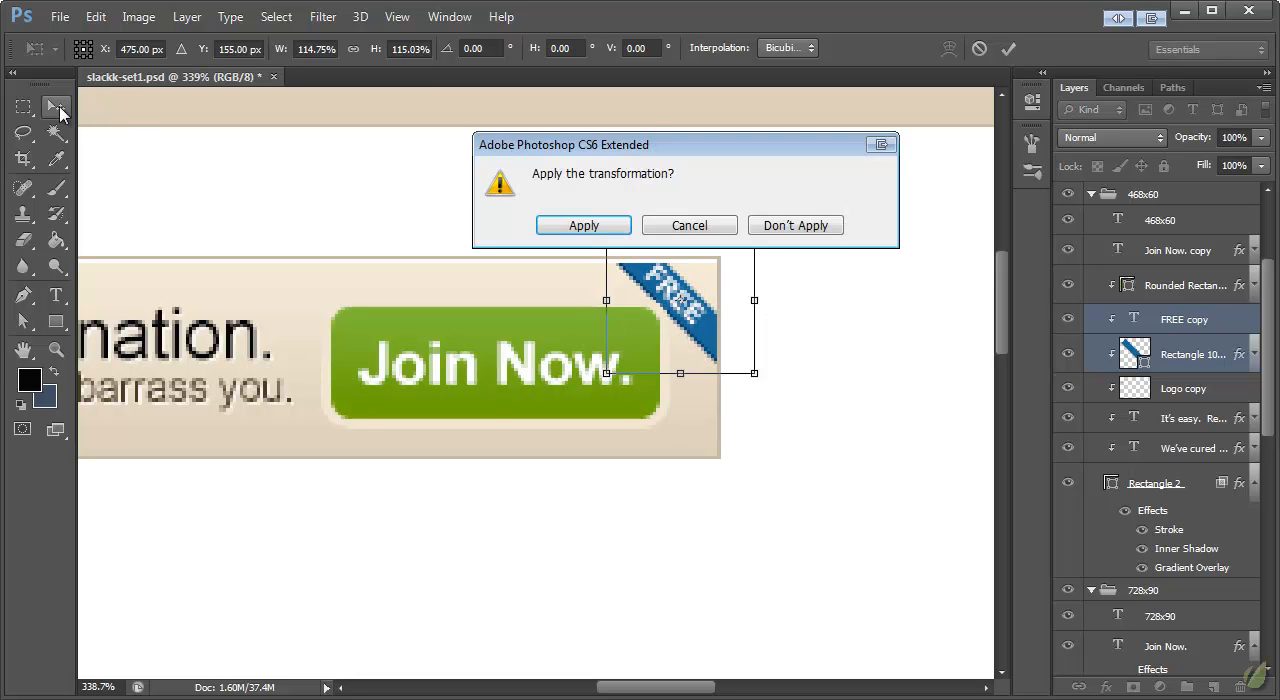
click(584, 225)
drag(676, 298, 679, 298)
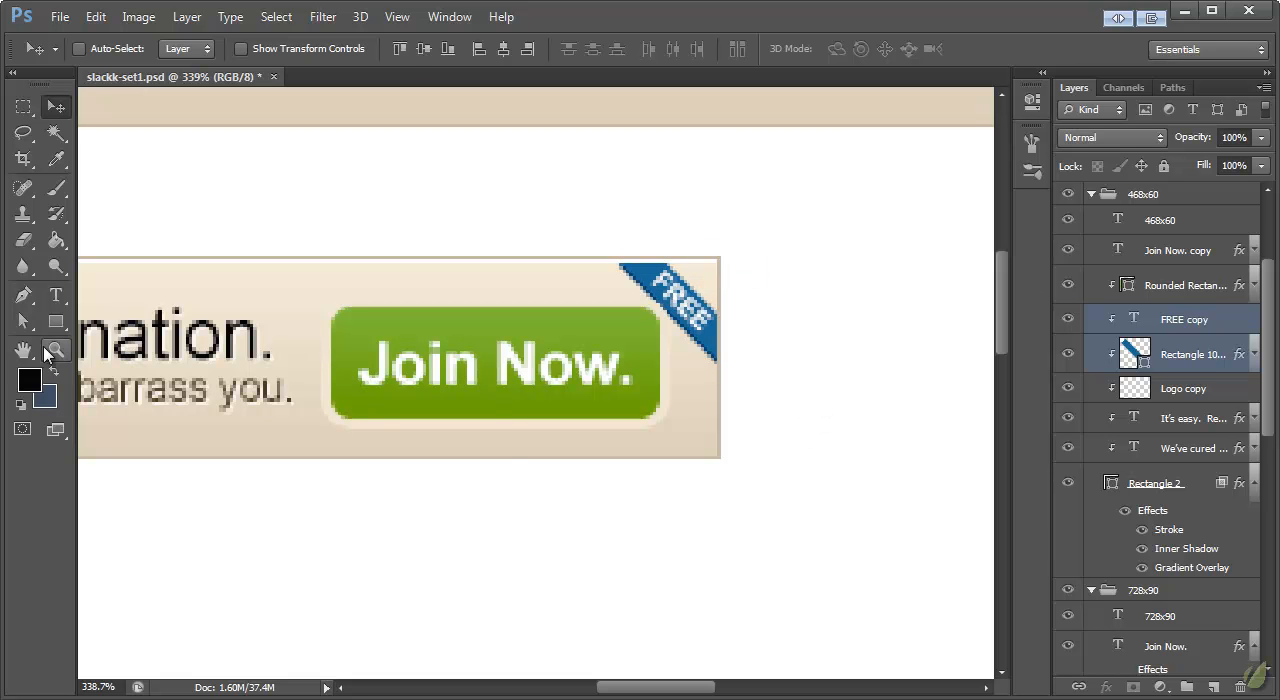
Step: Enlarge the 468x60 banner's headline and tagline together to about 103%, extending them toward the mascot
click(56, 349)
right_click(221, 332)
click(281, 370)
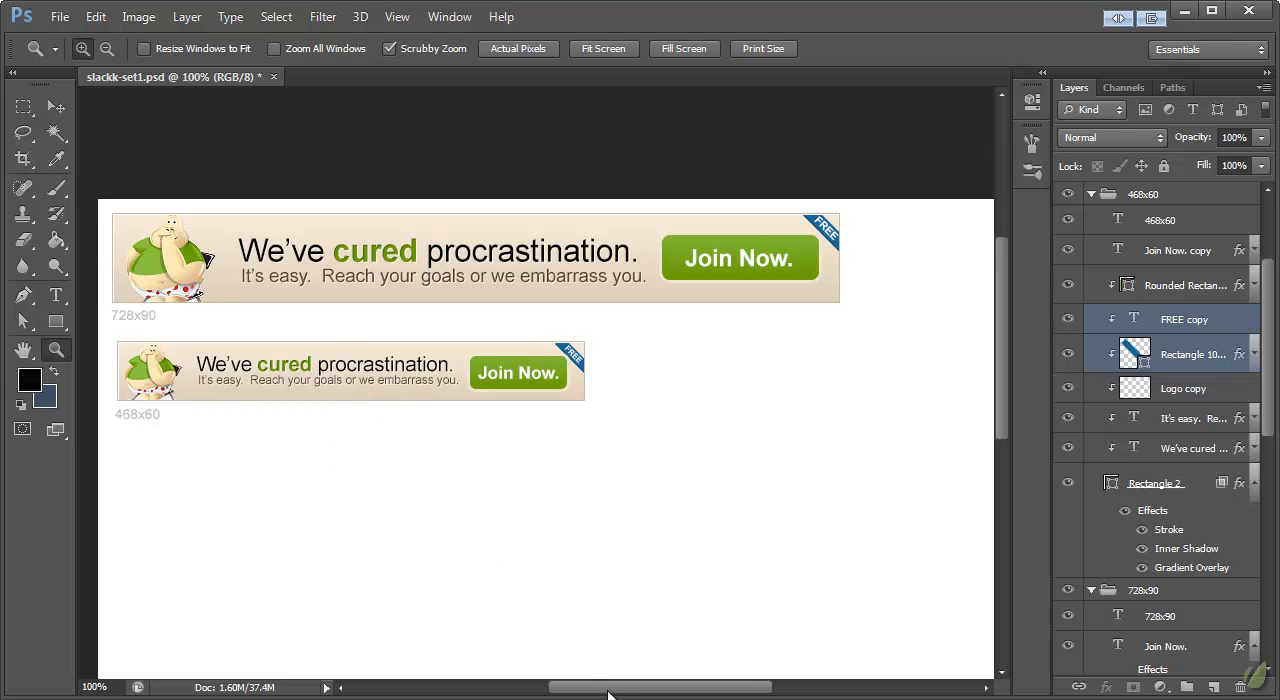
drag(614, 693, 594, 694)
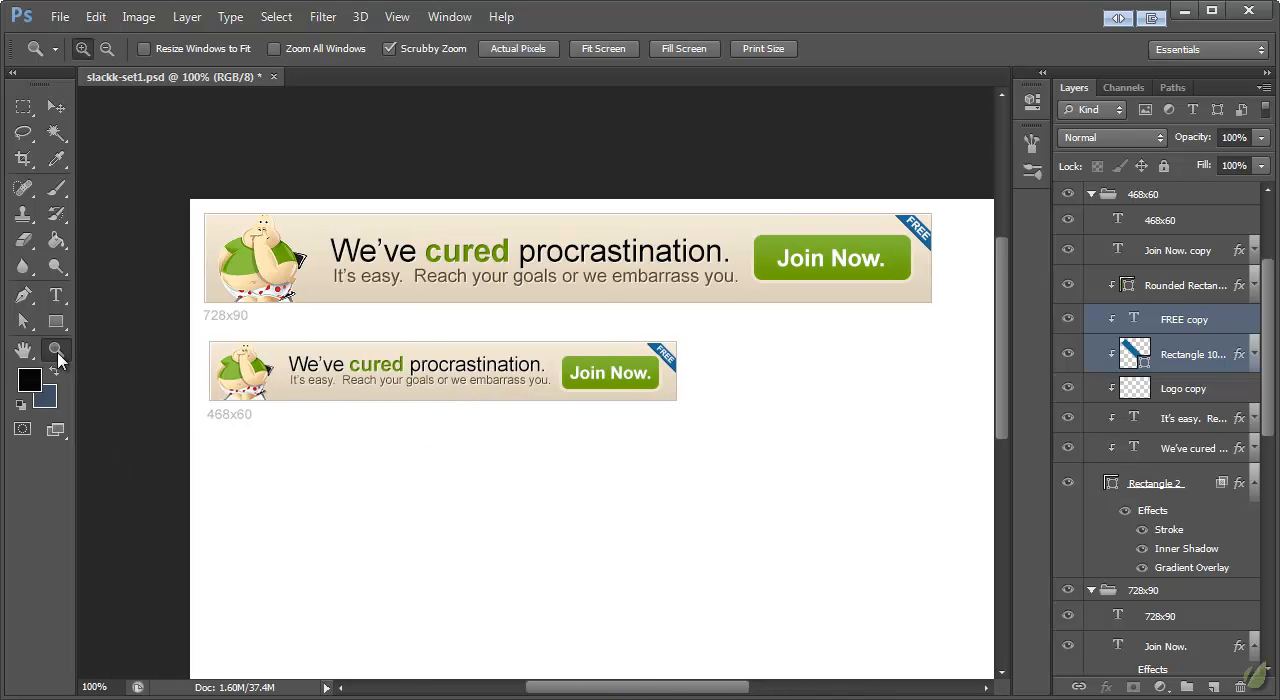
click(56, 295)
click(335, 362)
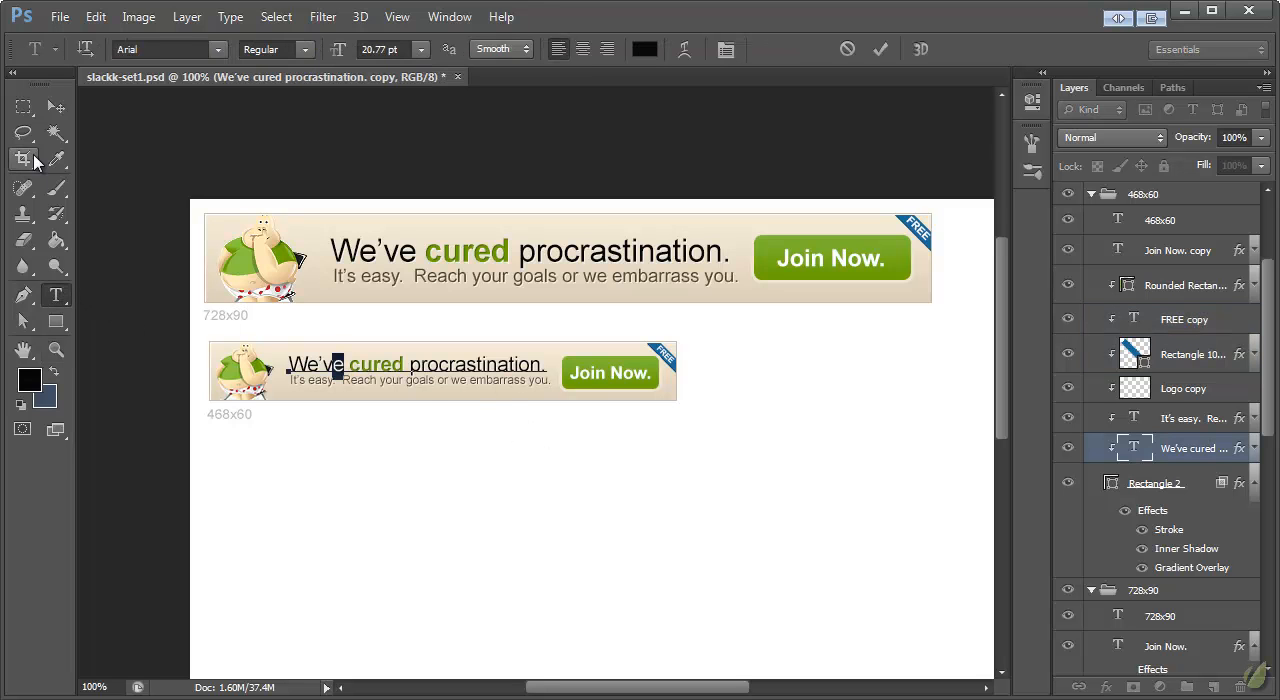
click(56, 107)
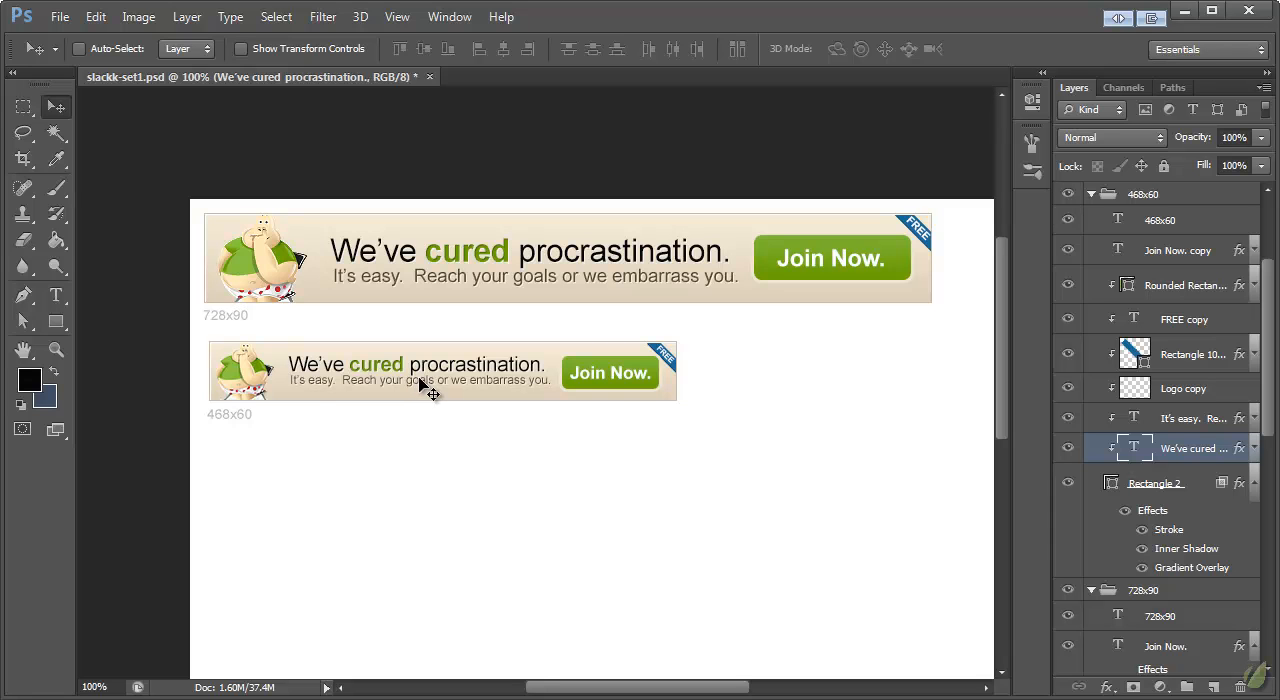
shift+click(1198, 420)
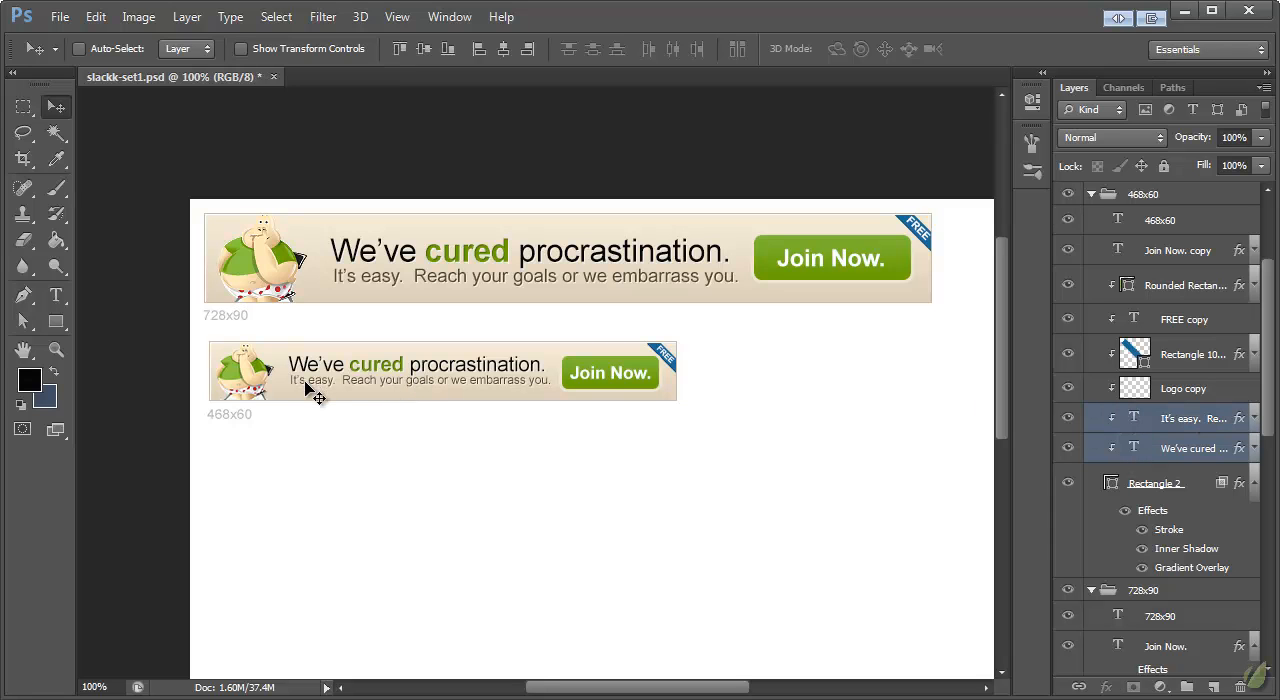
key(ctrl+t)
drag(289, 388, 283, 390)
click(56, 106)
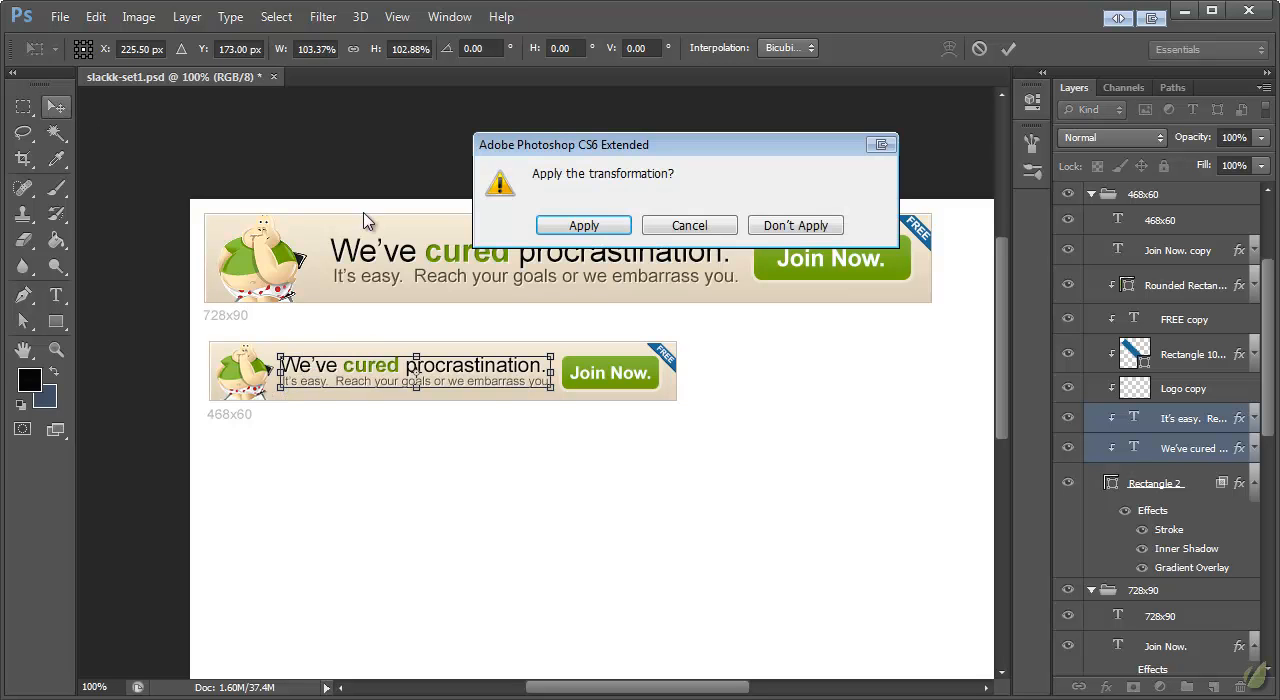
click(584, 225)
Step: Shift the mascot in the 468x60 banner slightly left, away from the text
ctrl+click(258, 384)
drag(236, 368, 238, 369)
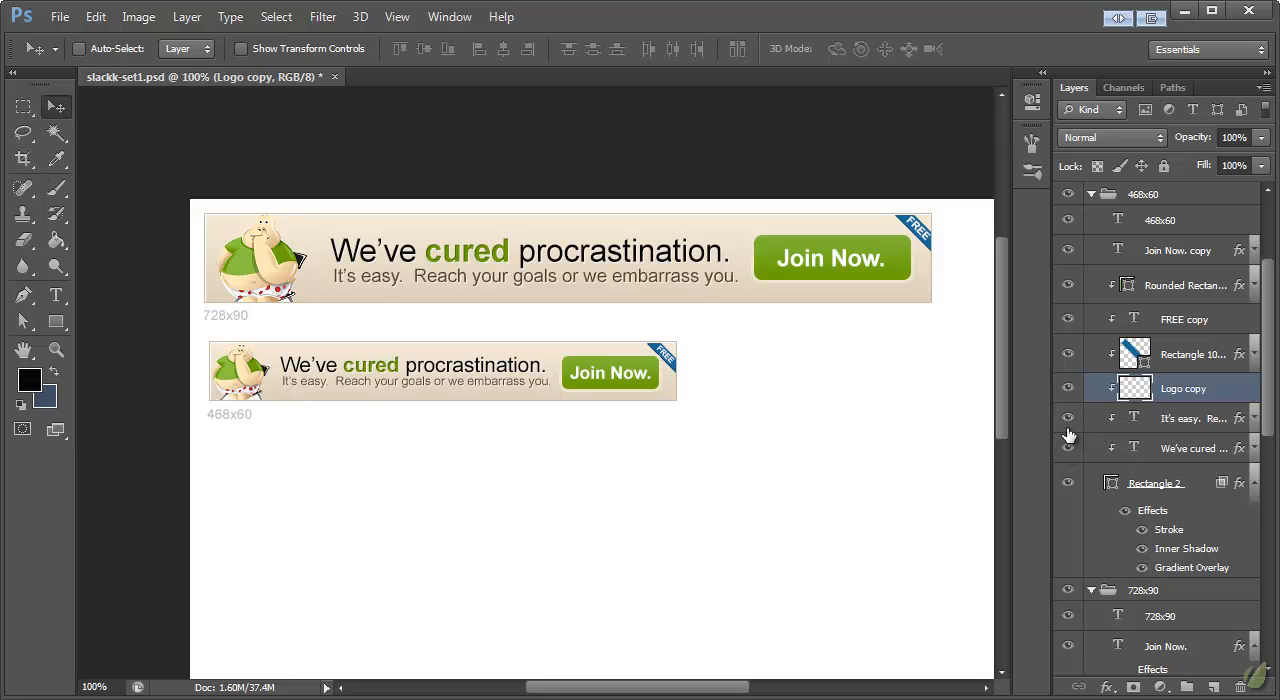
Step: Hide the 468x60 banner's tagline and try the headline vertically centred and slightly further right
drag(371, 363, 399, 377)
key(Up)
key(Up)
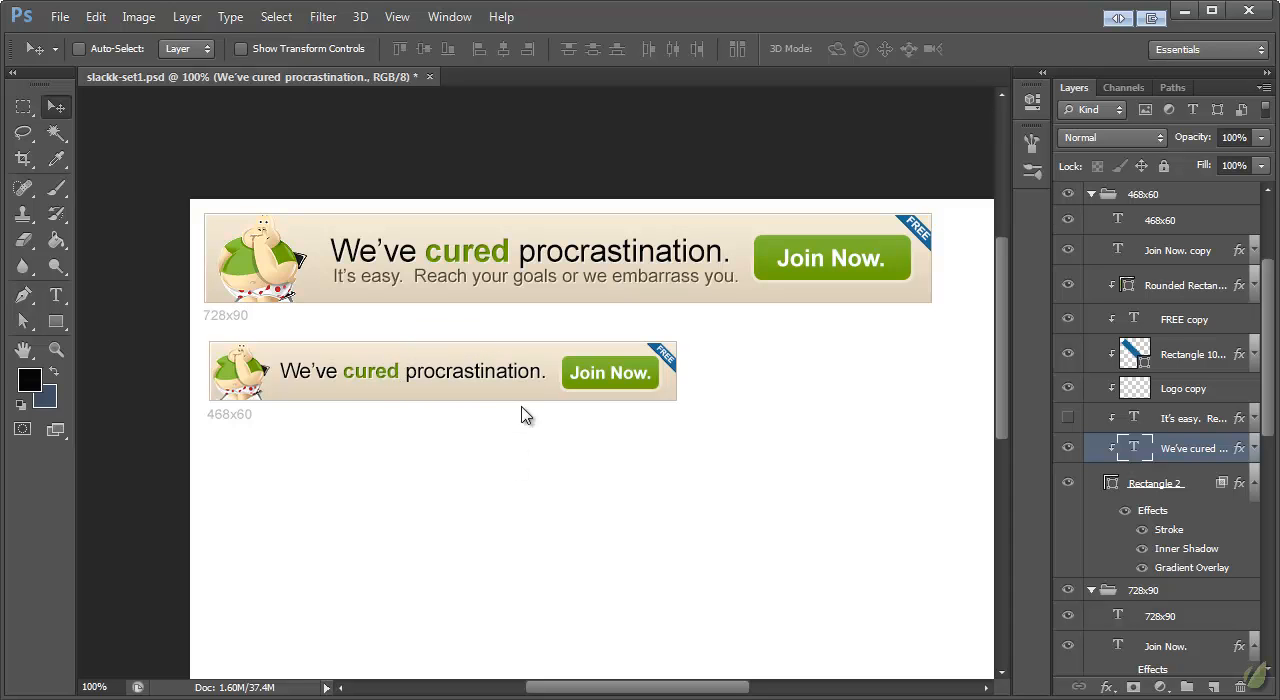
key(Right)
key(Right)
key(Up)
key(Up)
key(Up)
key(Up)
key(Up)
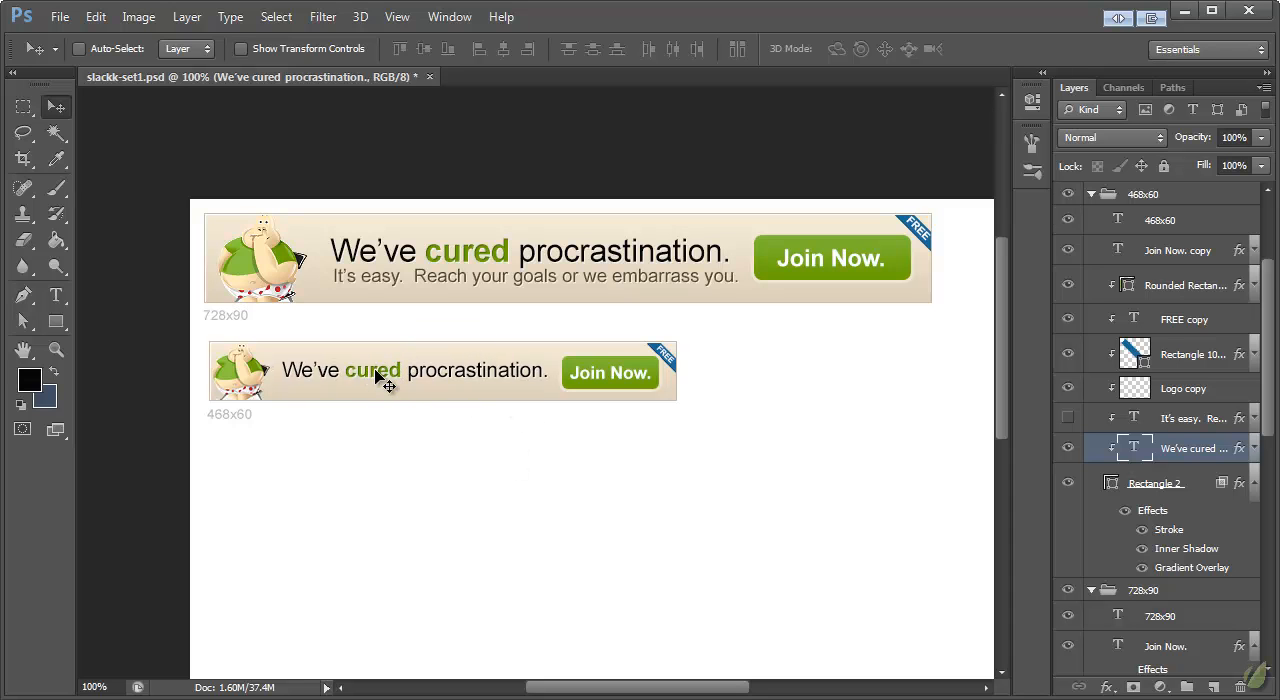
Step: Move the headline back up and show the tagline beneath it
key(Up)
key(Up)
click(1066, 419)
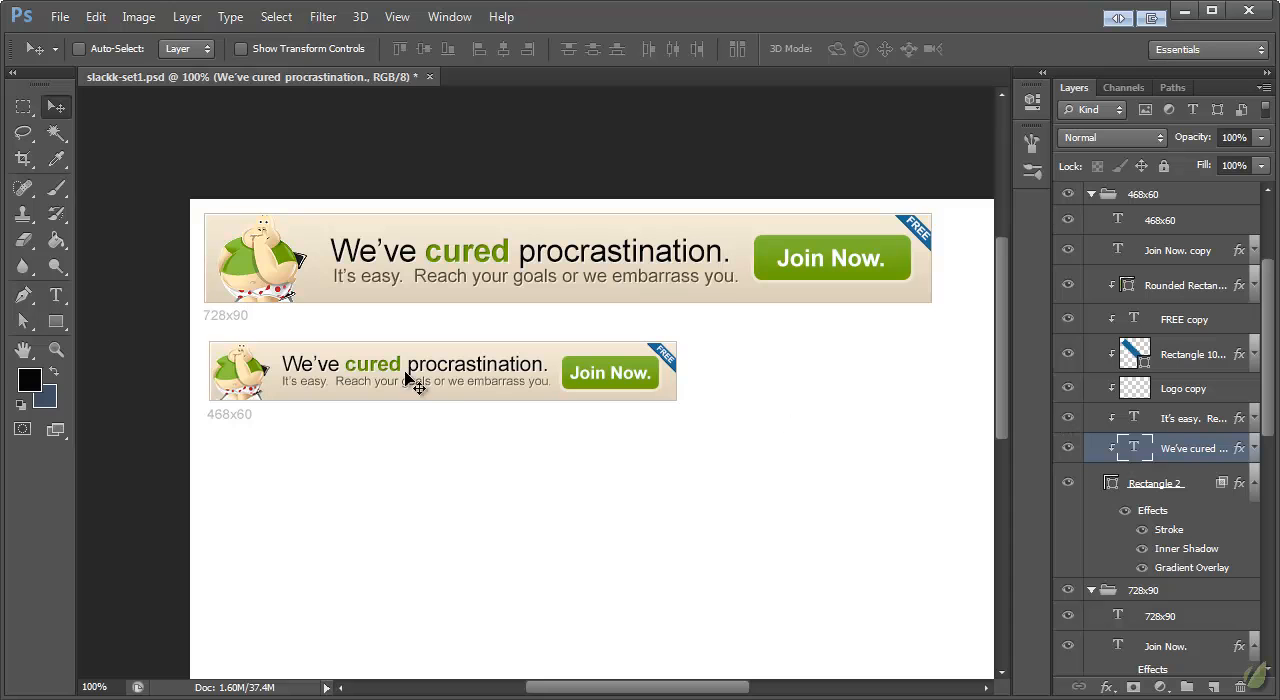
key(Down)
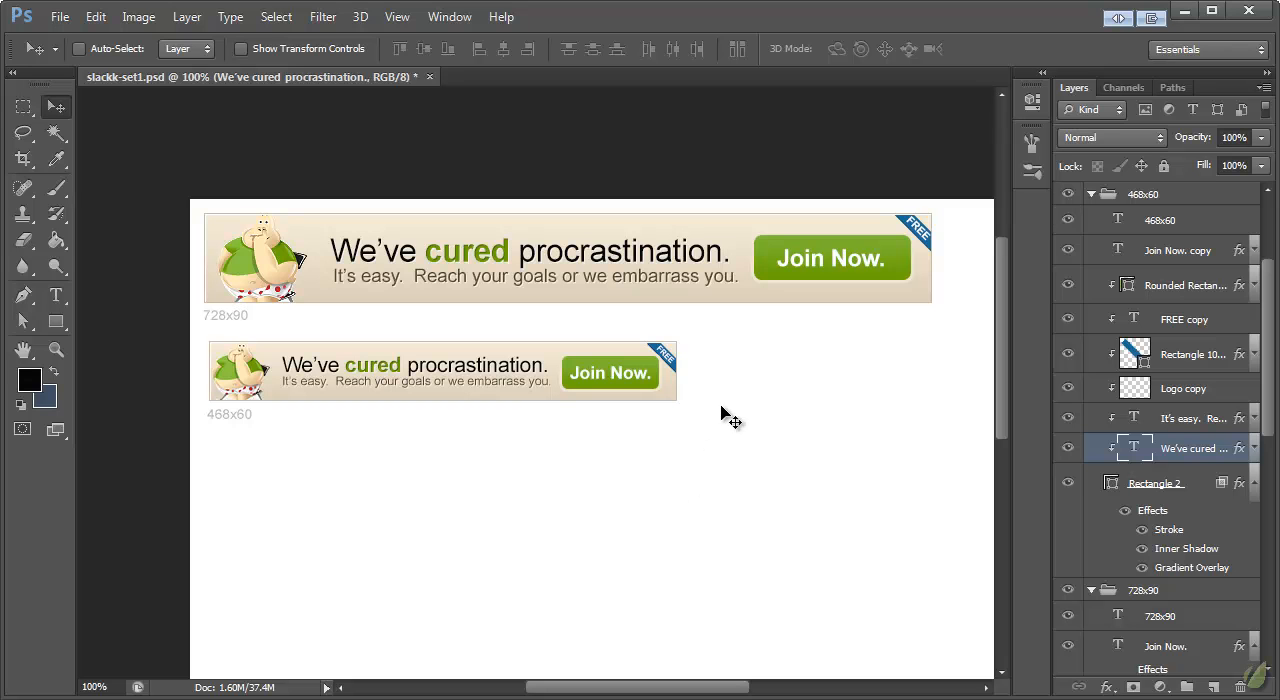
Step: Show the 300x50 group and make it the active layer group
scroll(1155, 308, up, 3)
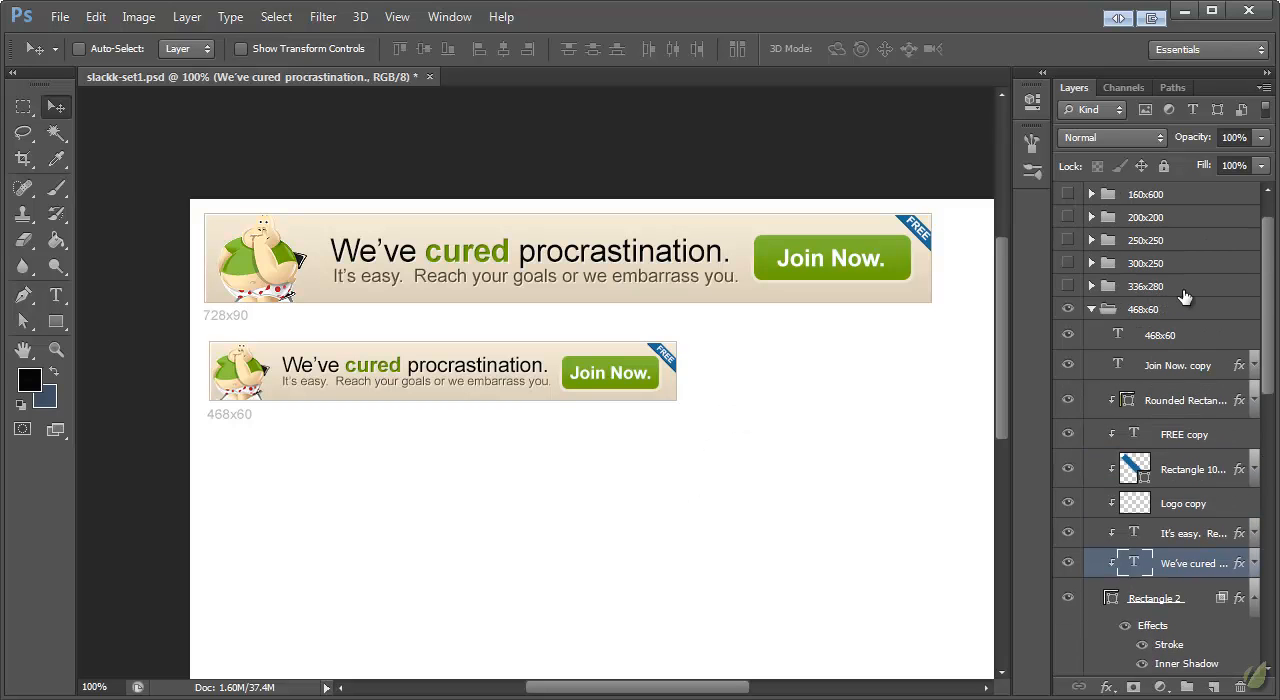
scroll(1183, 304, up, 1)
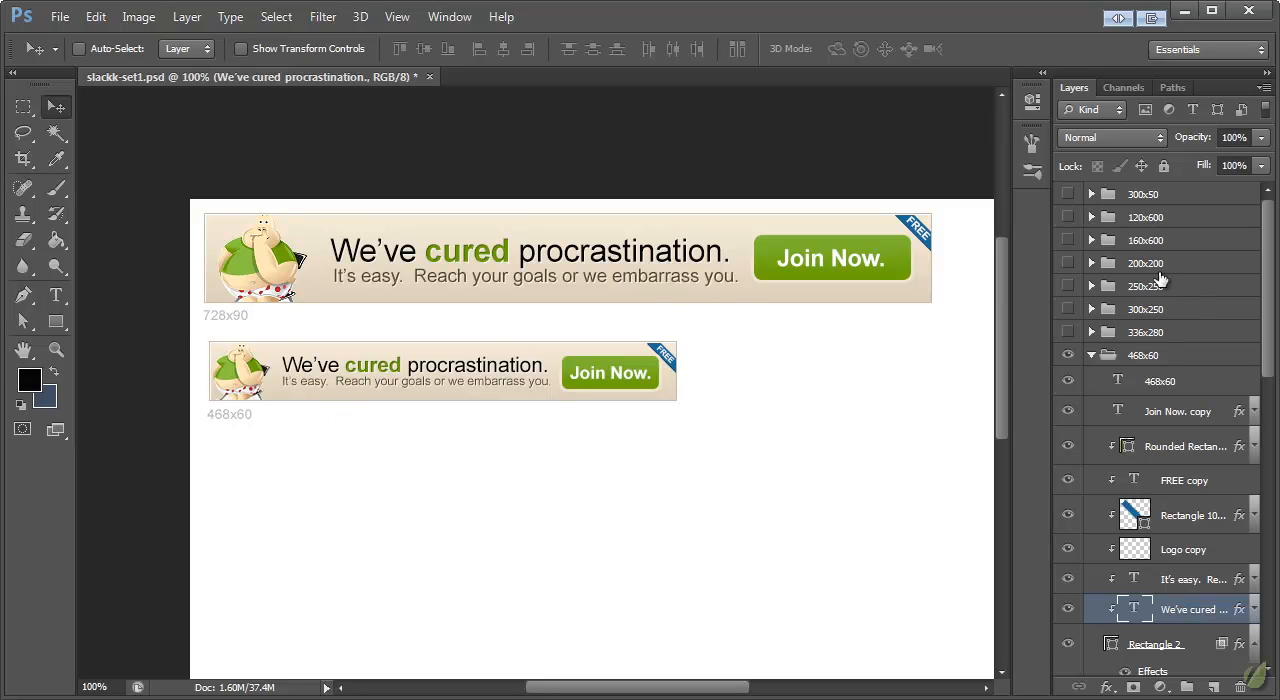
click(1067, 194)
click(1124, 197)
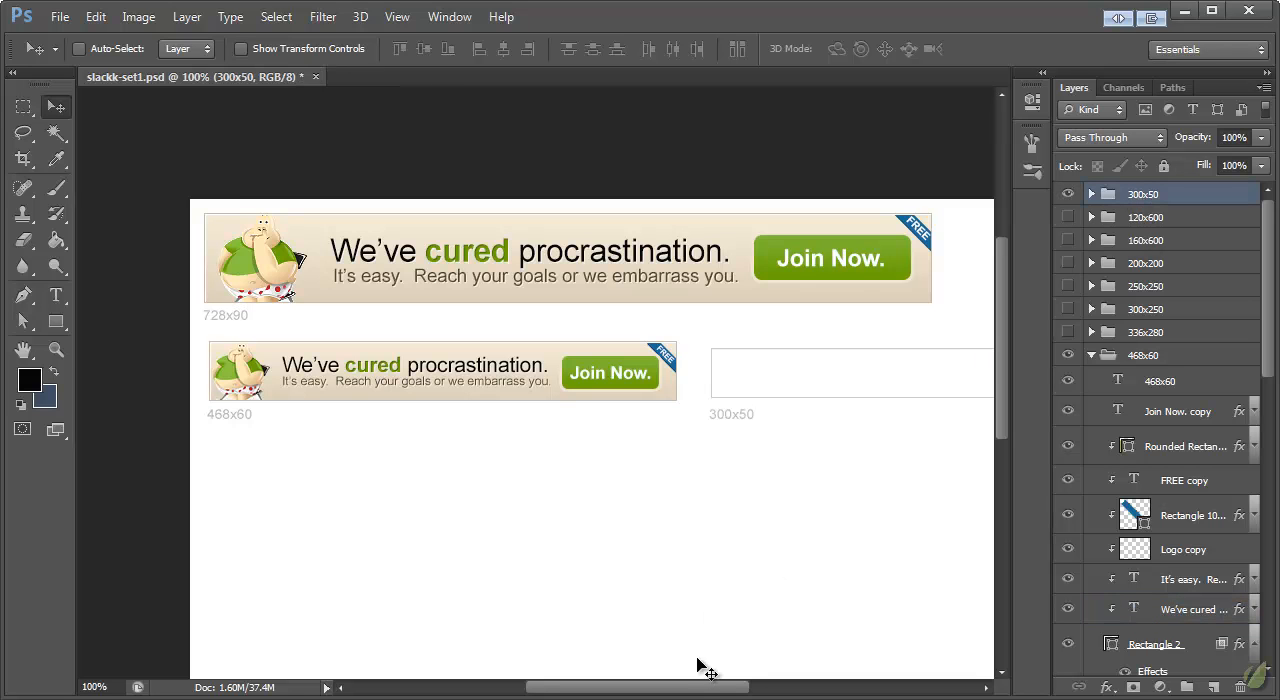
Step: Paste the copied banner background layer style onto Rectangle 9 in the 300x50 group
drag(683, 688, 725, 692)
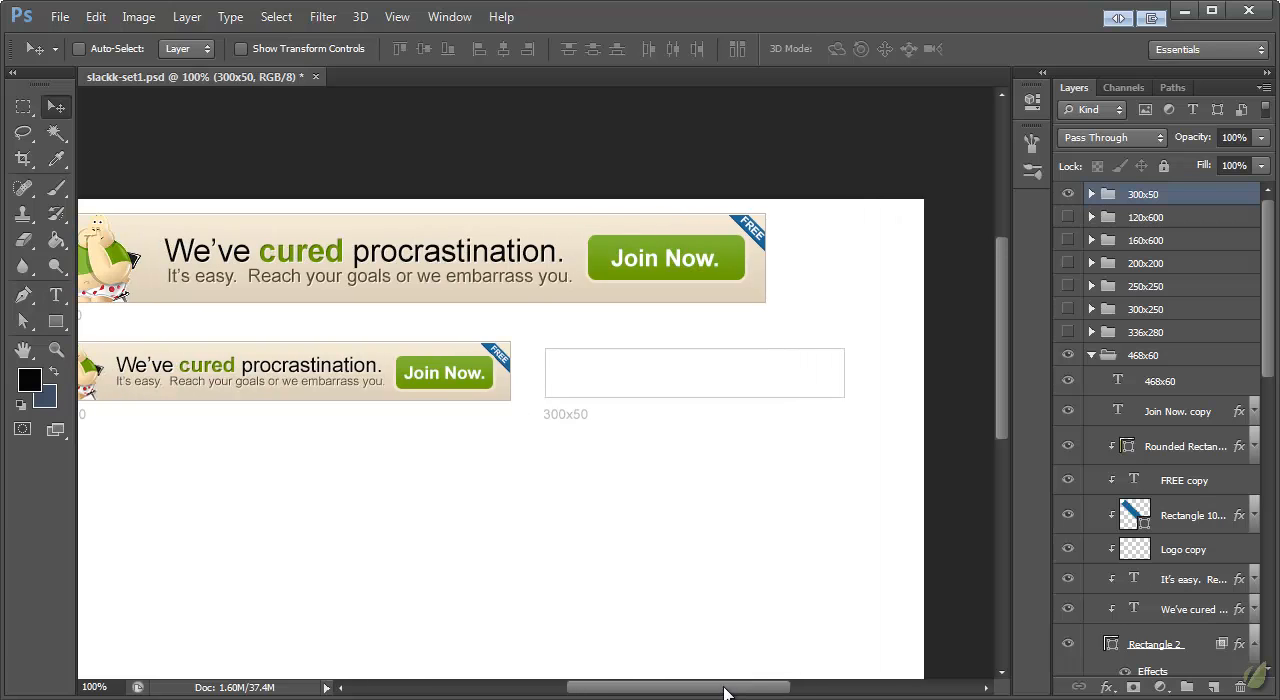
click(1091, 195)
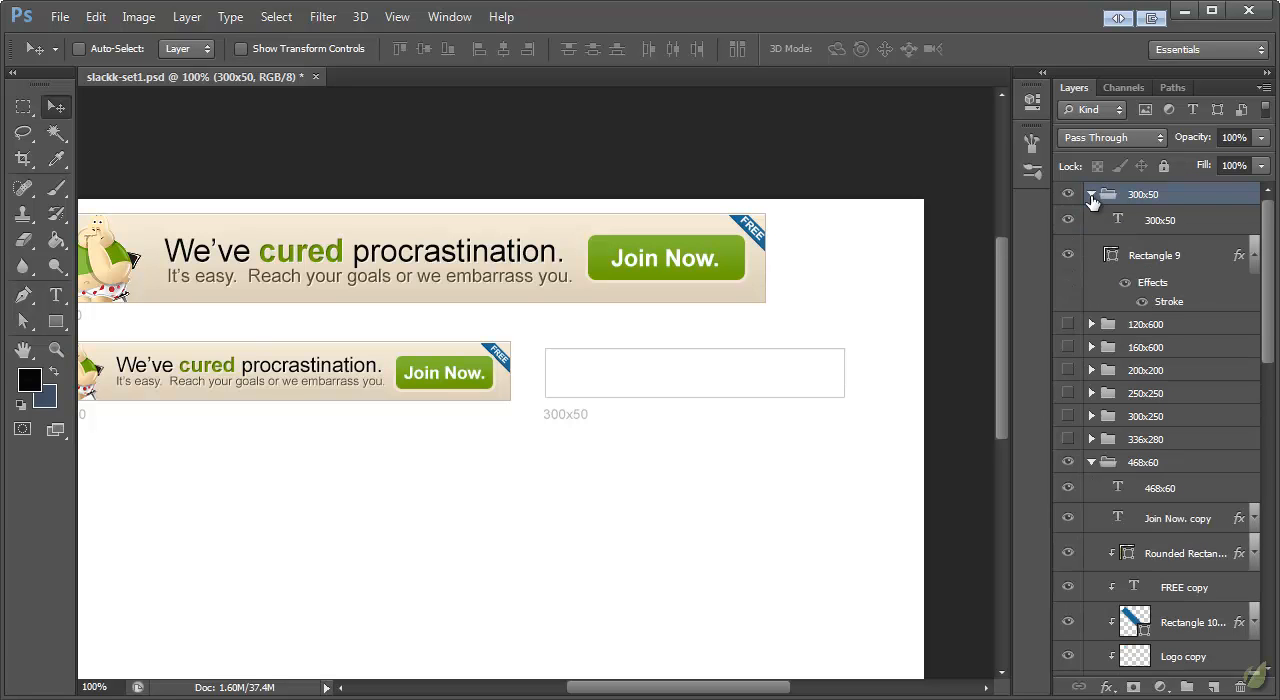
right_click(1155, 258)
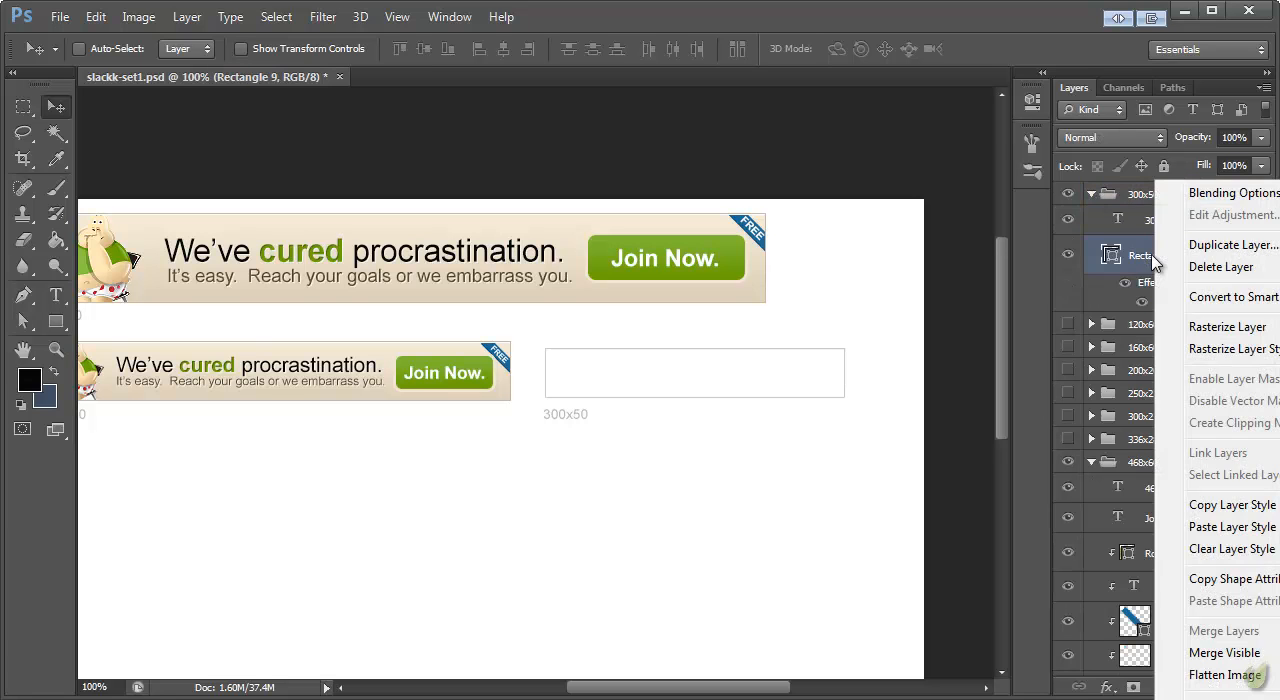
click(1165, 531)
Step: Duplicate the 468x60 group's button, label, FREE ribbon, logo, tagline and headline layers and place the duplicates above Rectangle 9 in the 300x50 group
scroll(1150, 290, down, 1)
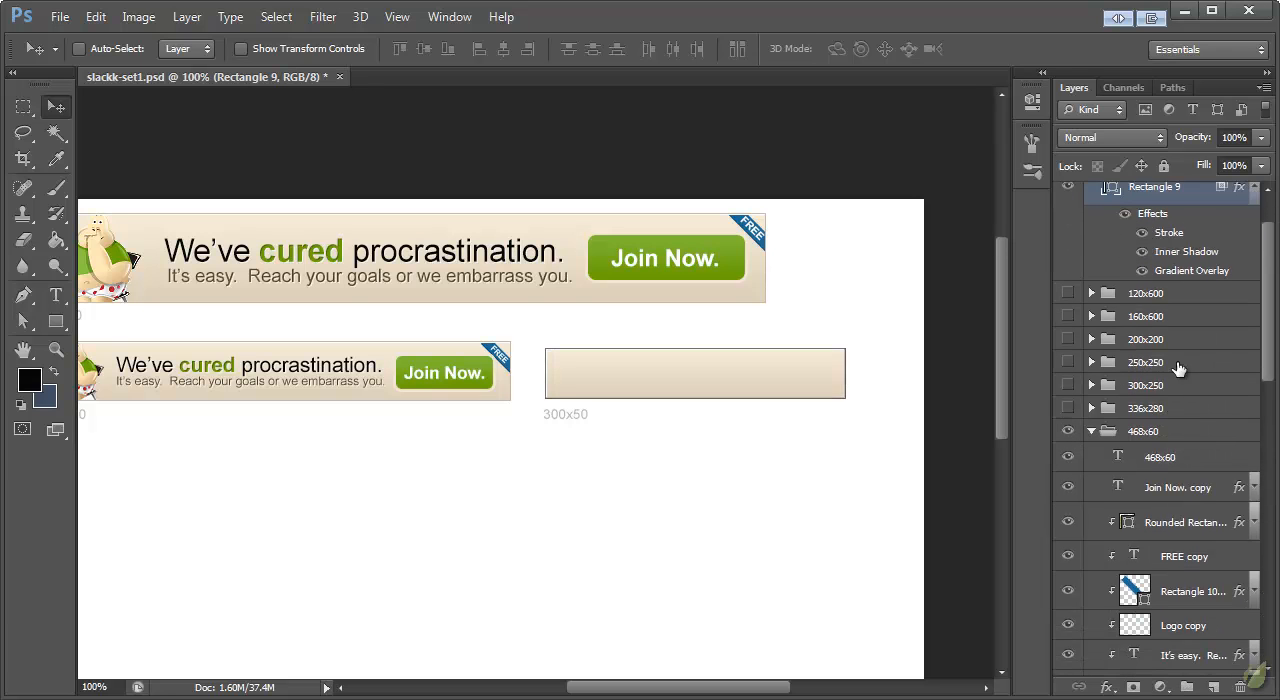
scroll(1199, 461, down, 1)
click(1178, 512)
scroll(1182, 522, down, 7)
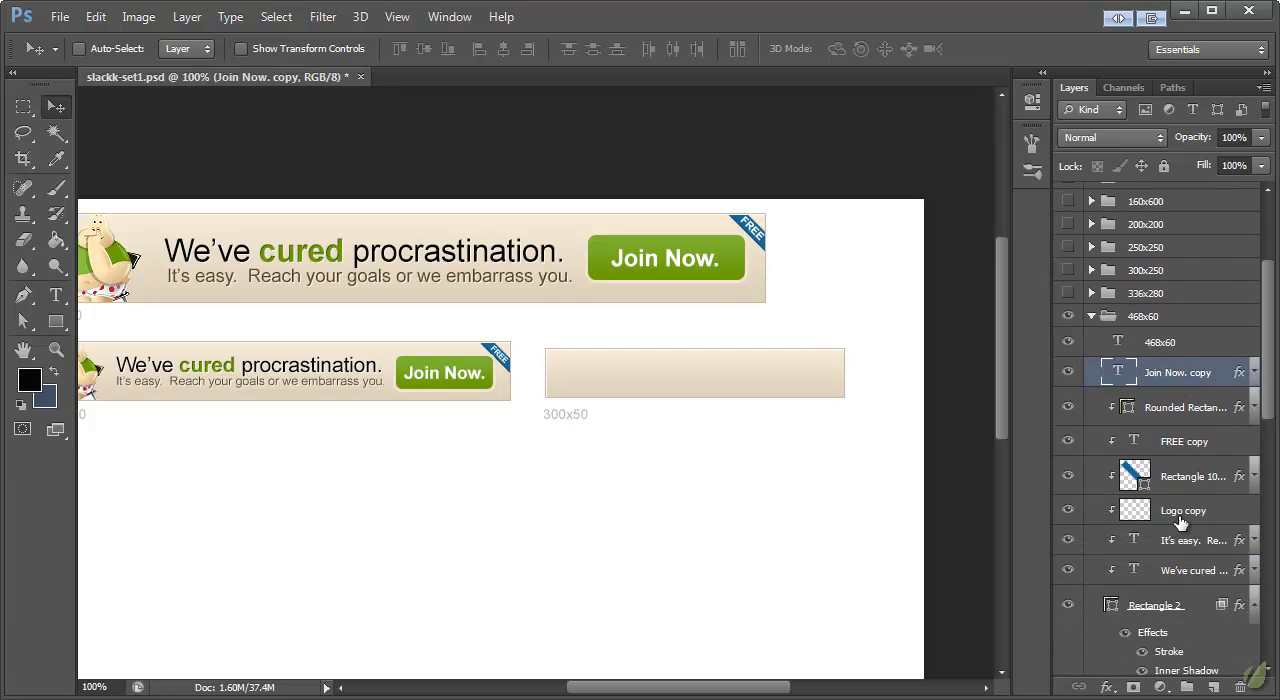
shift+click(1180, 480)
scroll(1200, 400, up, 5)
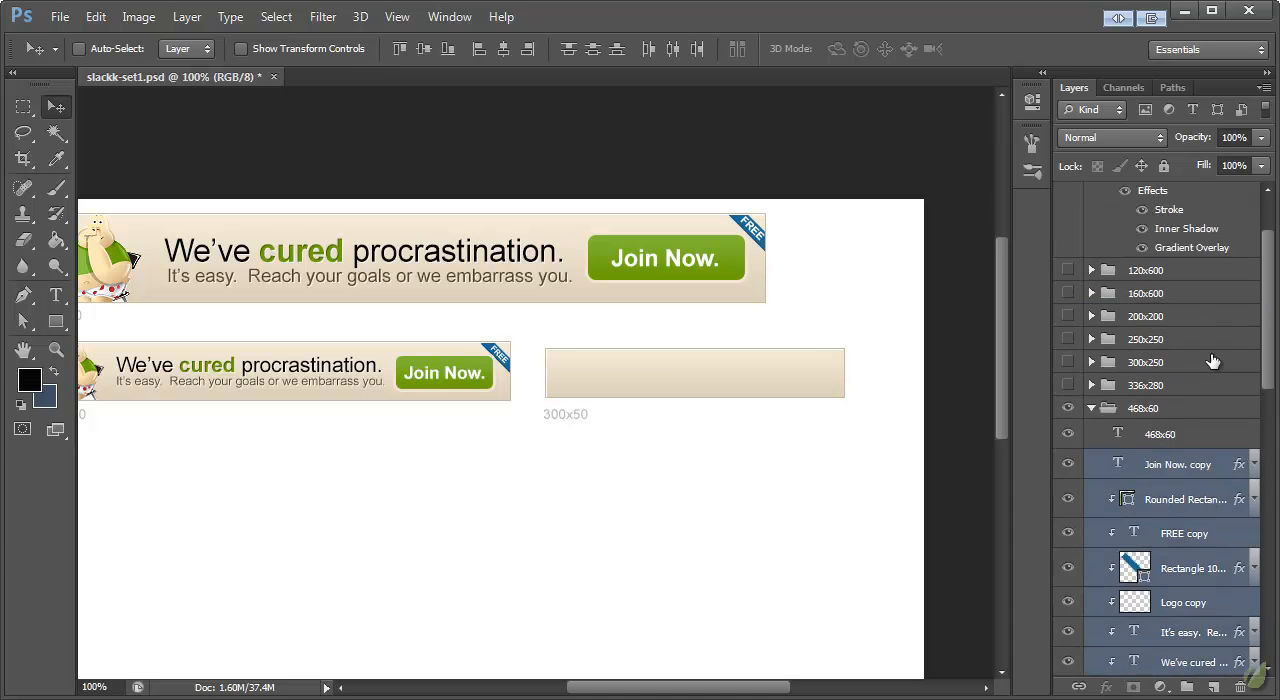
right_click(1160, 556)
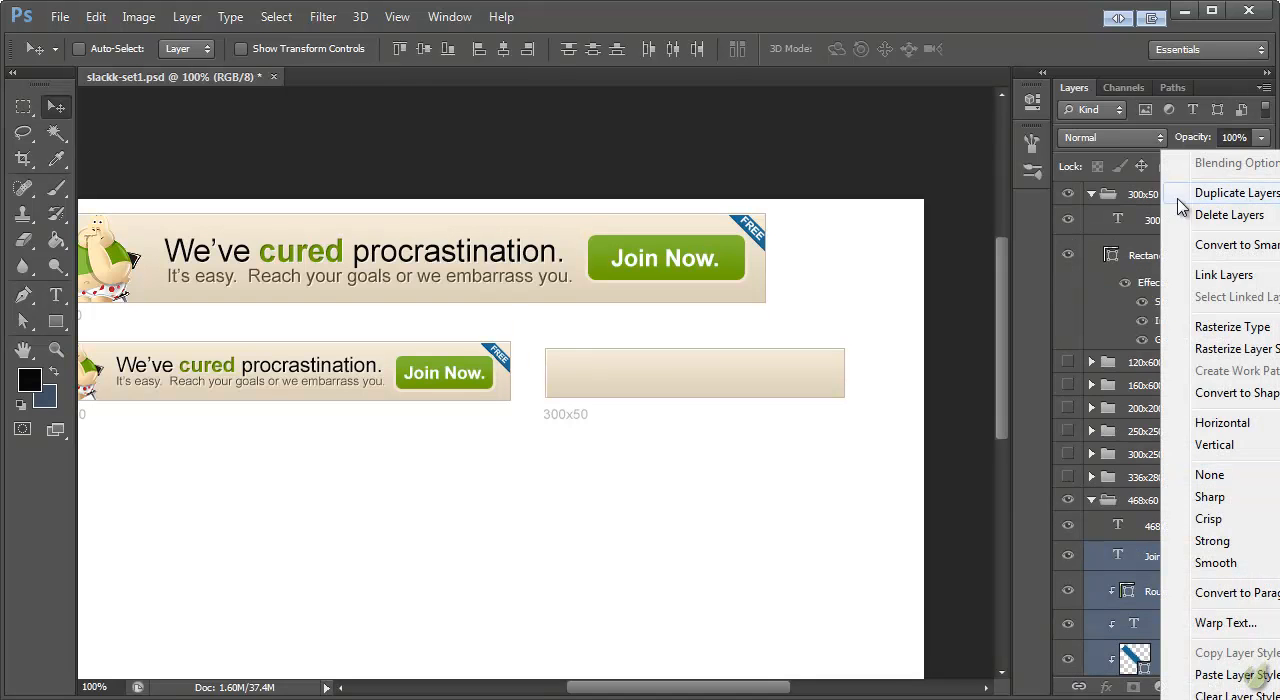
click(1190, 192)
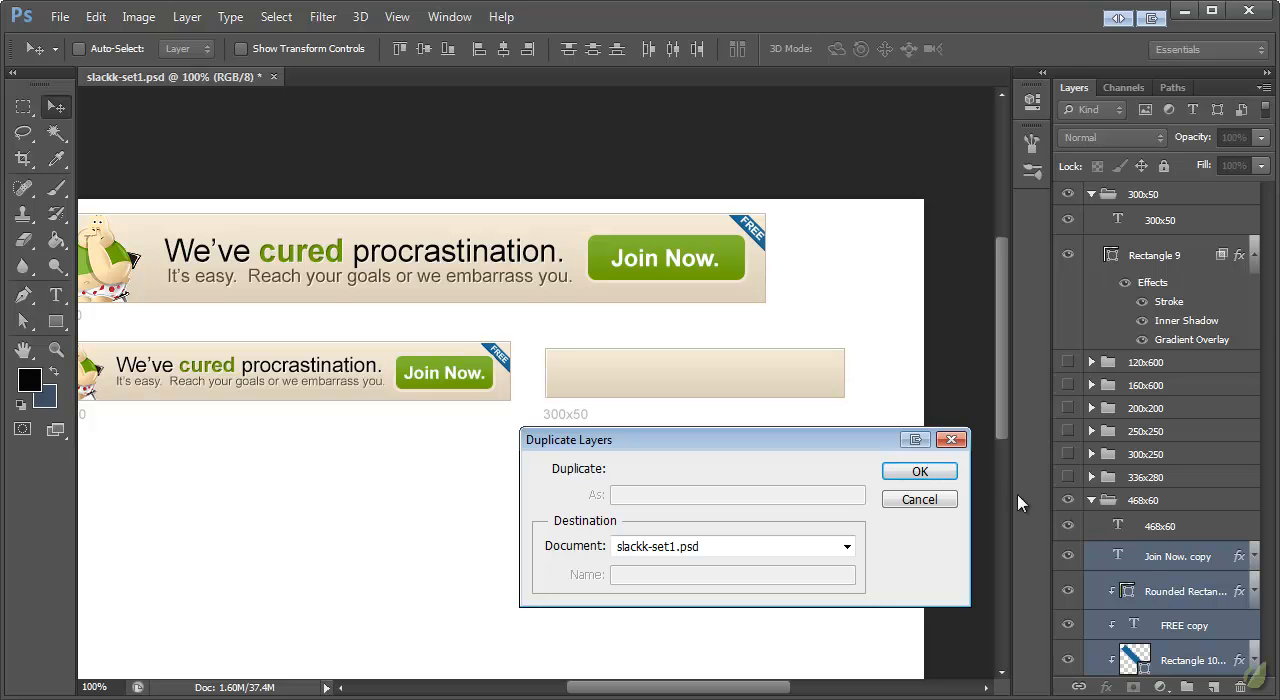
click(919, 471)
drag(1163, 563, 1166, 245)
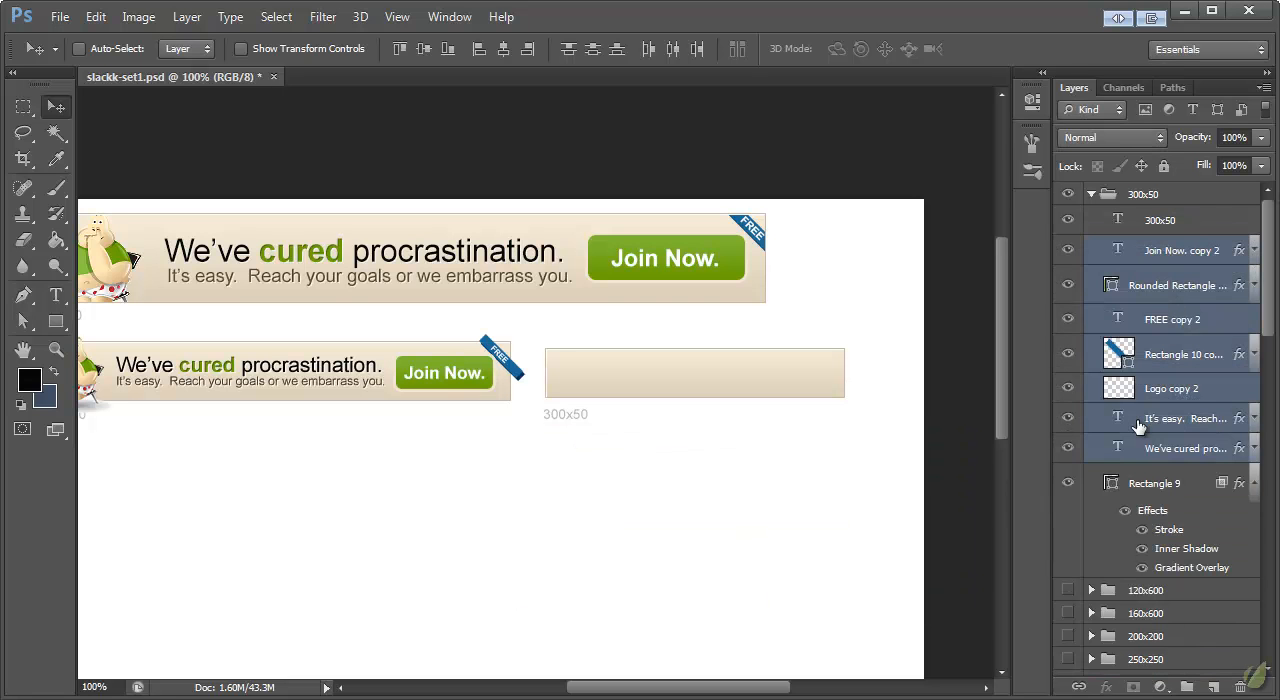
Step: Clip the duplicated layers, from the rounded rectangle down to the headline, to Rectangle 9 with a clipping mask
right_click(1154, 459)
key(Escape)
click(1170, 452)
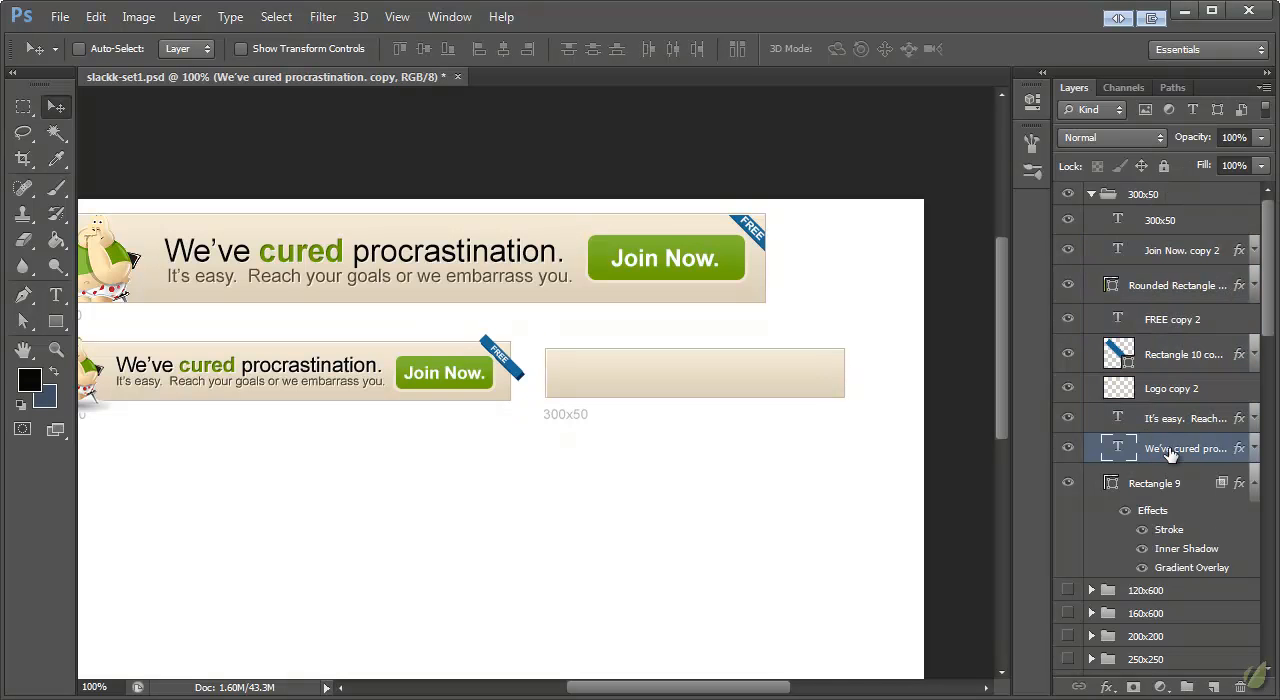
shift+click(1169, 290)
right_click(1162, 316)
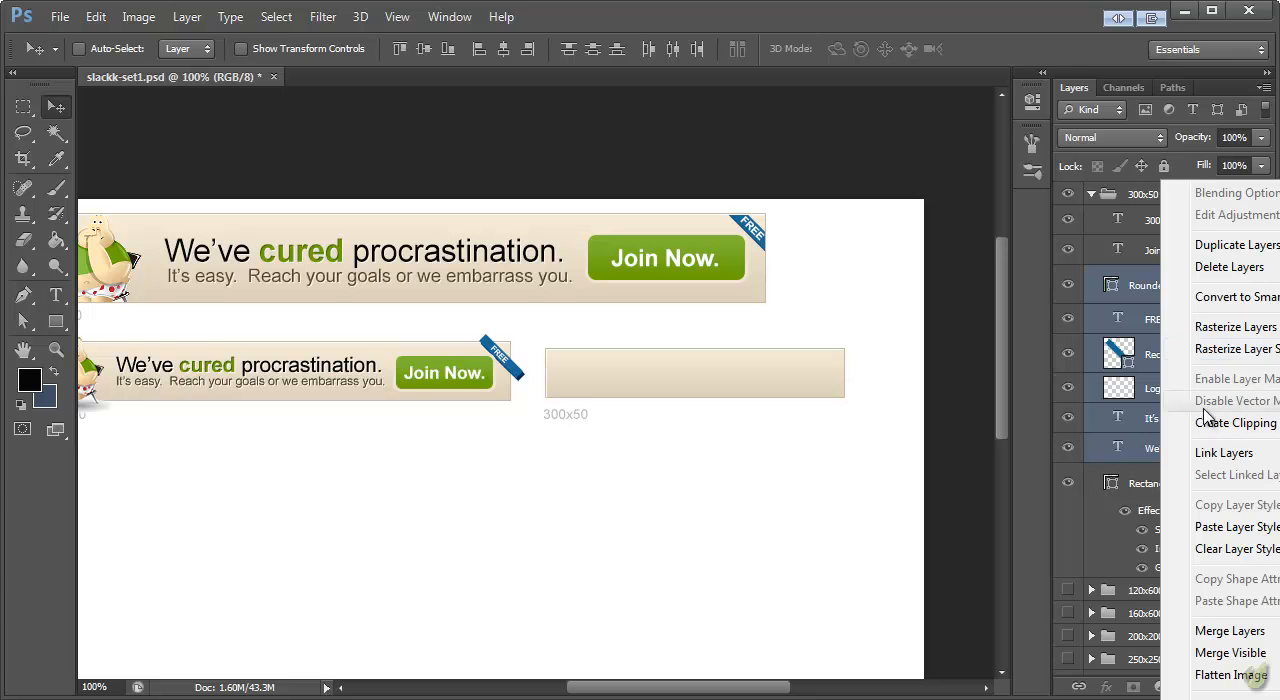
click(1210, 423)
Step: Move the clipped elements onto the 300x50 banner and scale them to about 78%, with the mascot at the banner's left end
drag(249, 368, 740, 369)
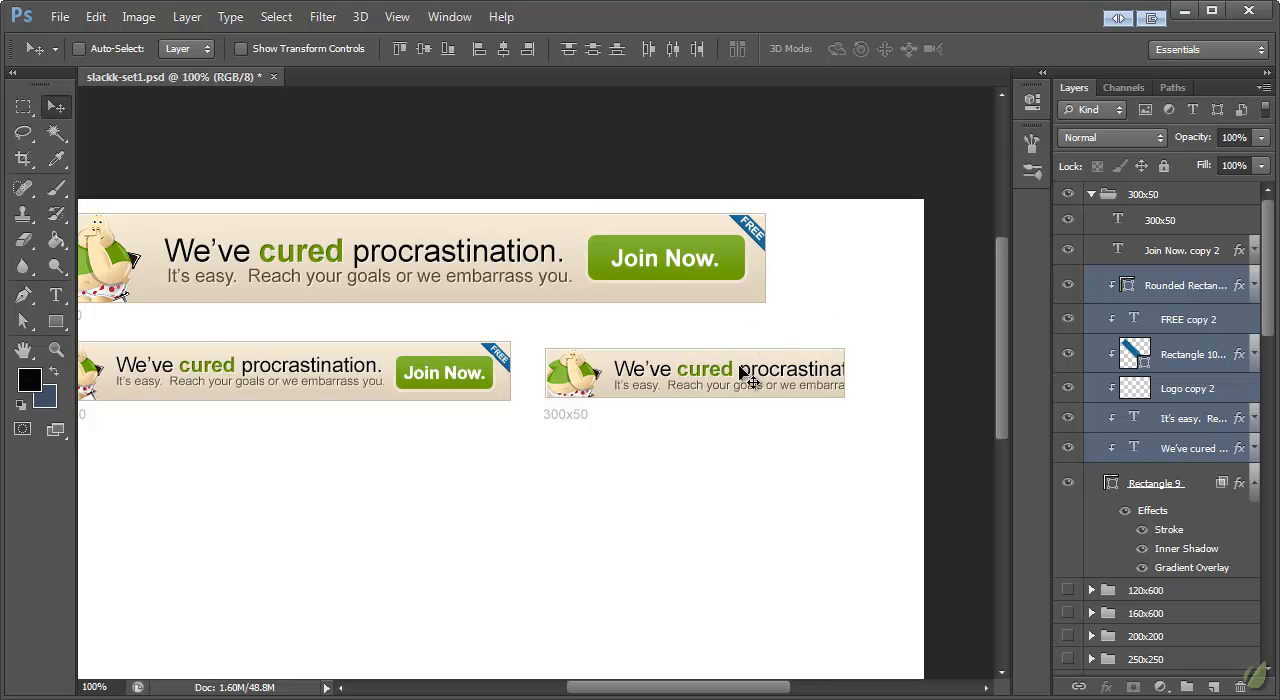
key(ctrl+t)
drag(538, 416, 643, 399)
drag(720, 370, 624, 385)
click(60, 108)
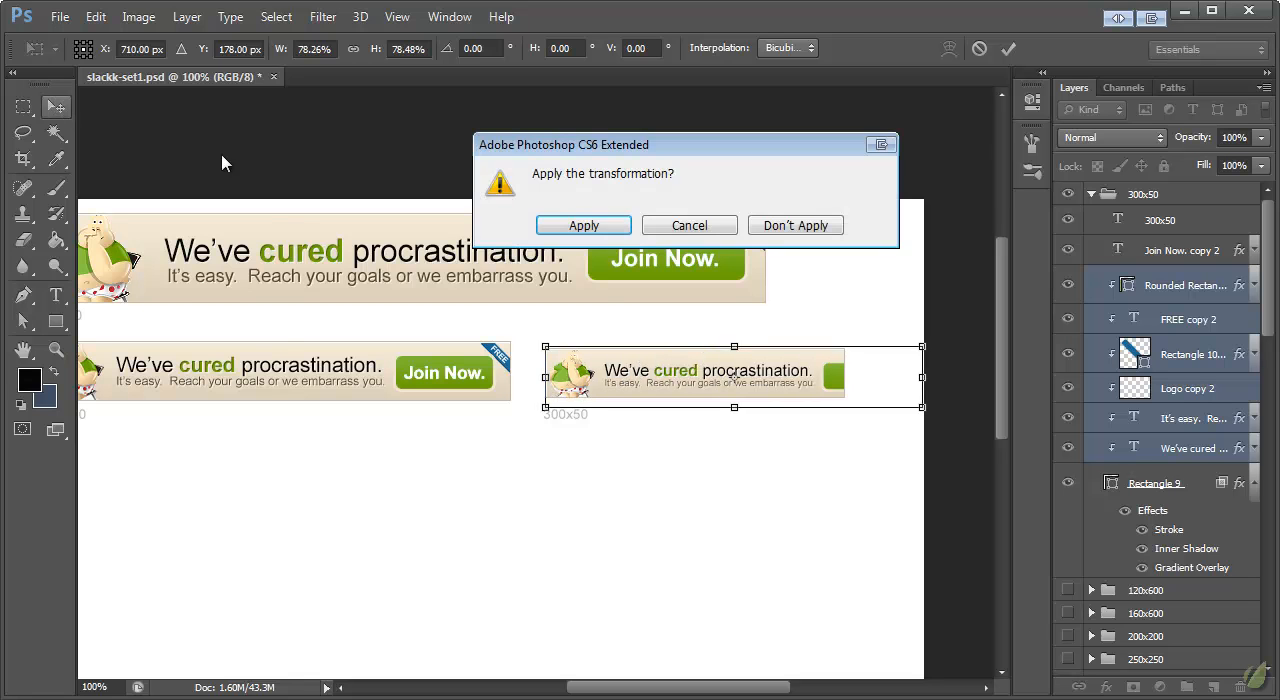
click(556, 225)
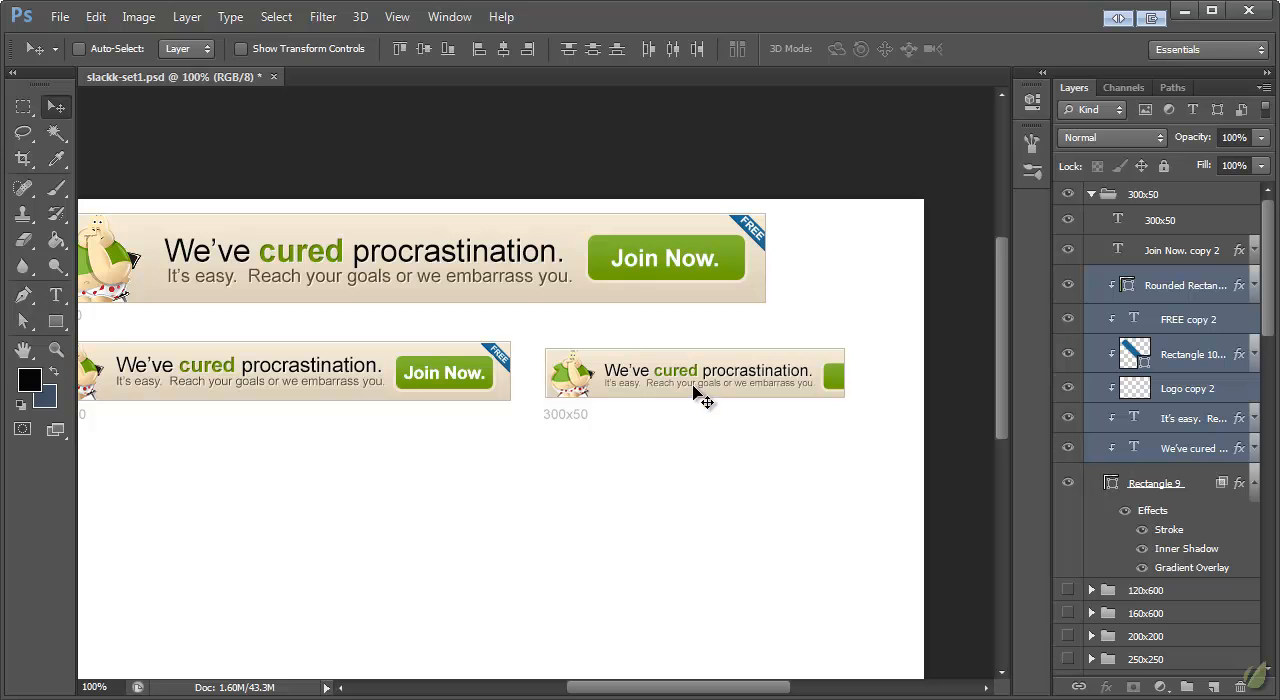
Step: Hide the 300x50 banner's tagline, break the headline onto two lines after "cured", and nudge it up and slightly right
click(1180, 420)
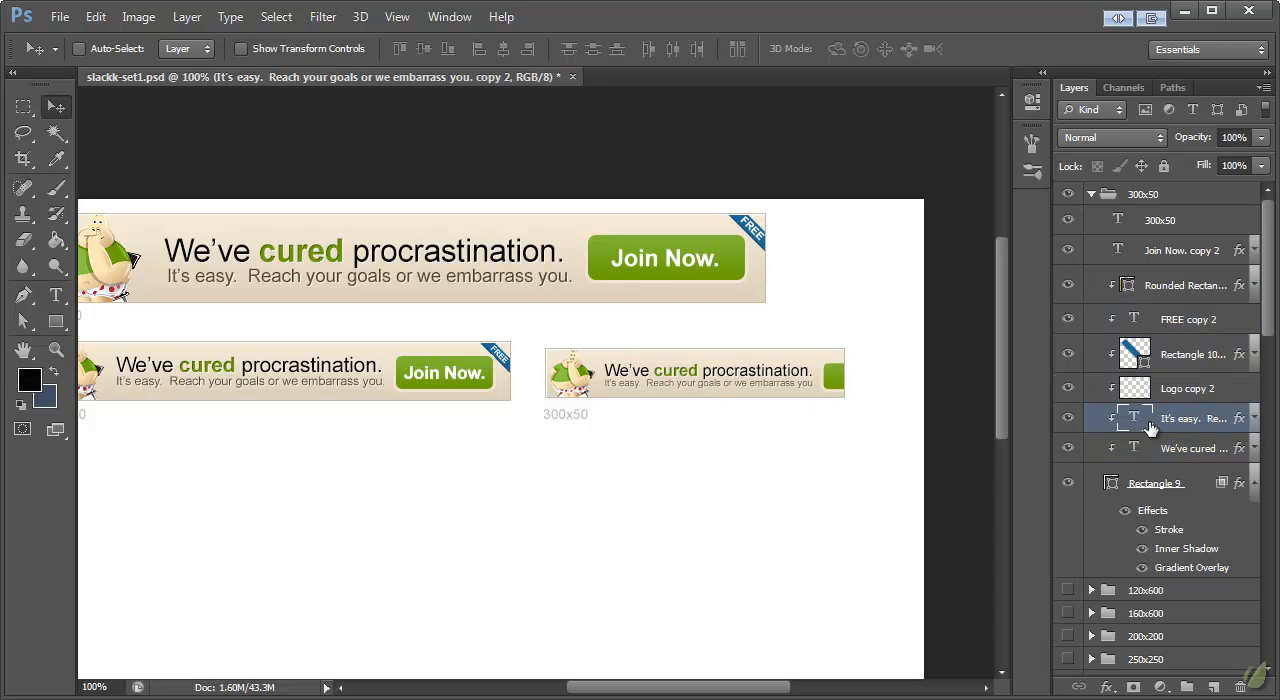
click(1068, 420)
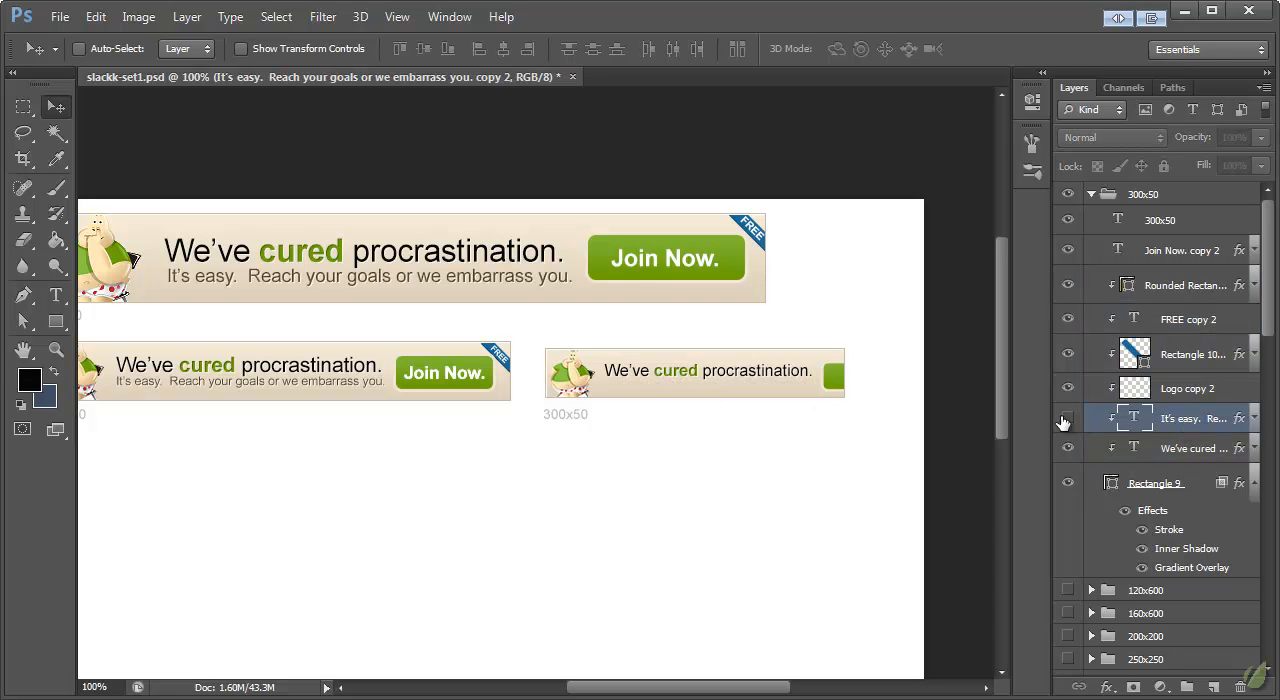
click(56, 296)
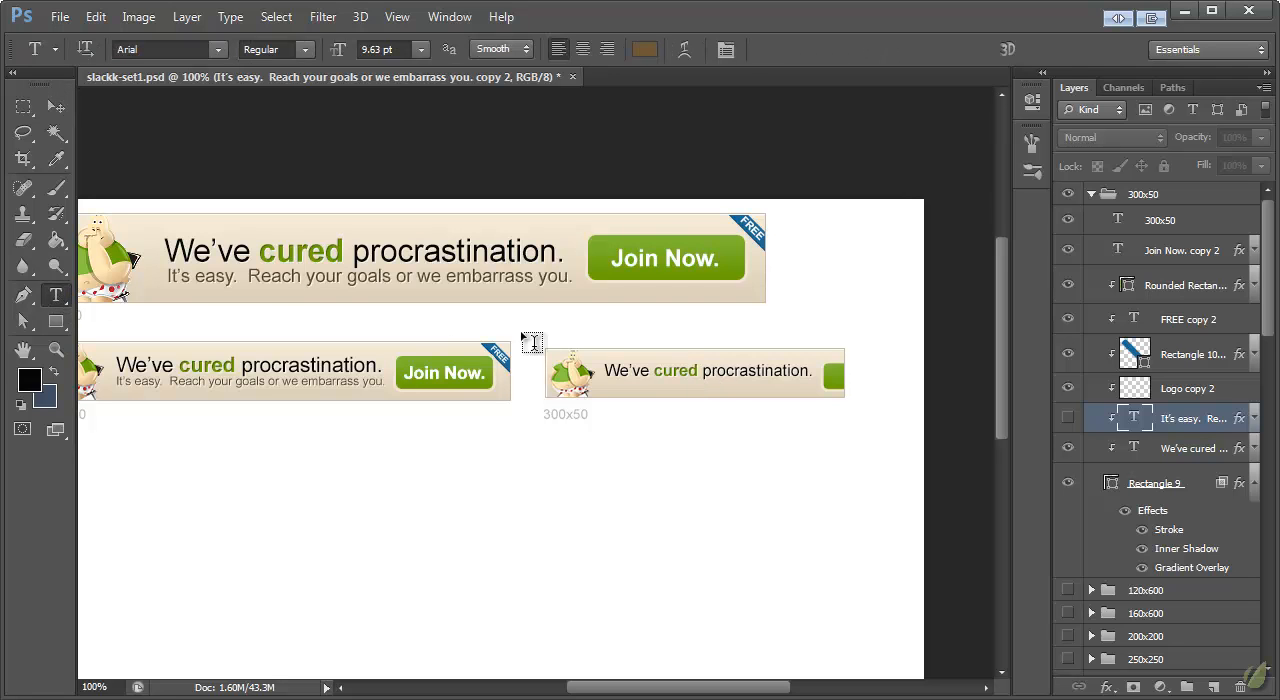
click(703, 370)
key(Return)
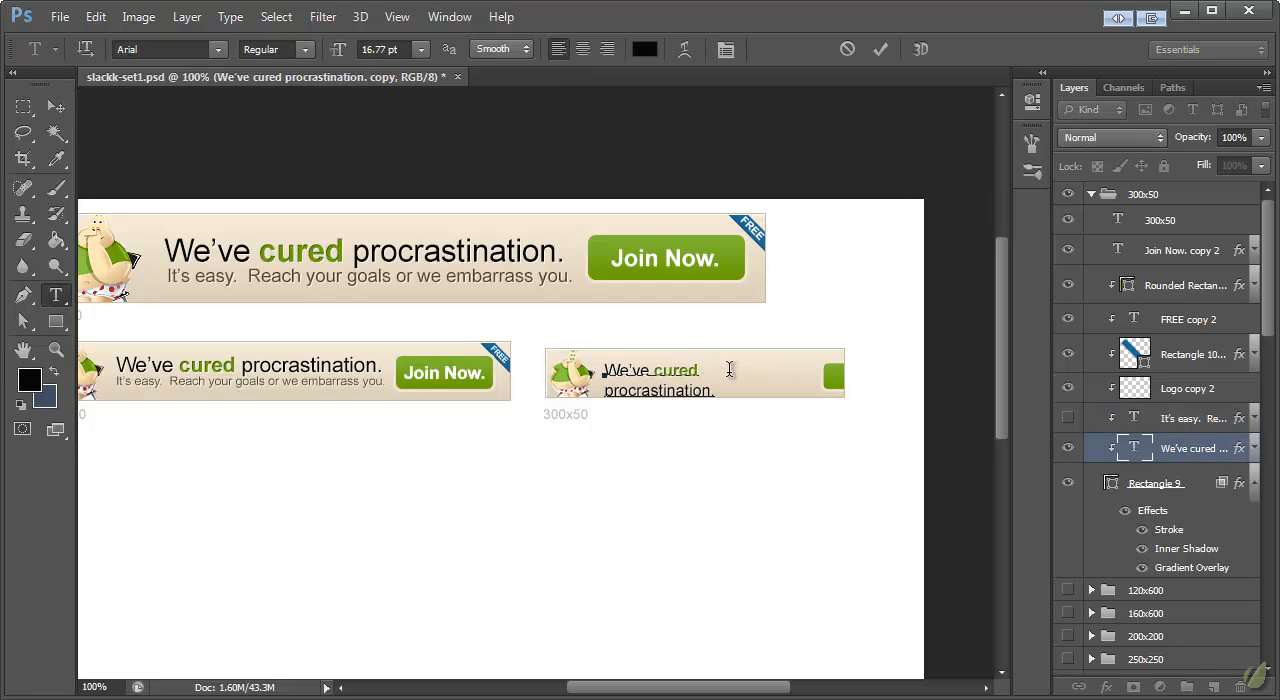
click(57, 107)
drag(671, 394, 676, 388)
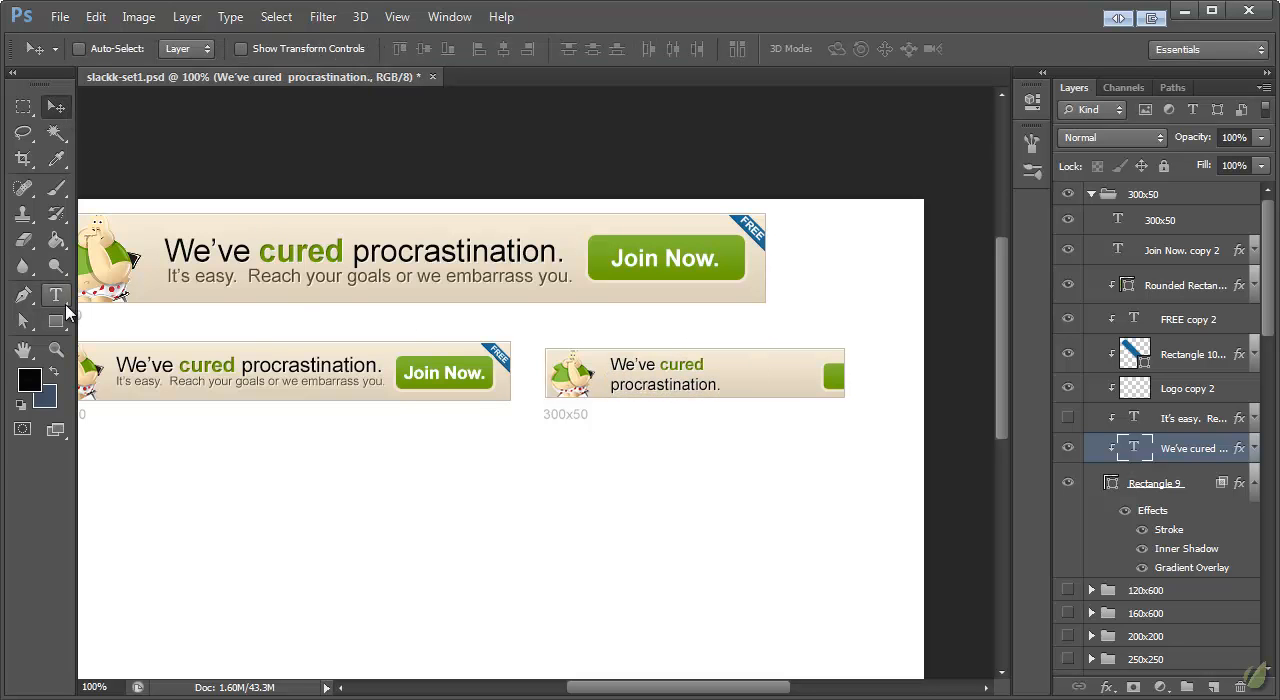
Step: Set the two-line headline's leading to 16 pt in the character settings
click(56, 295)
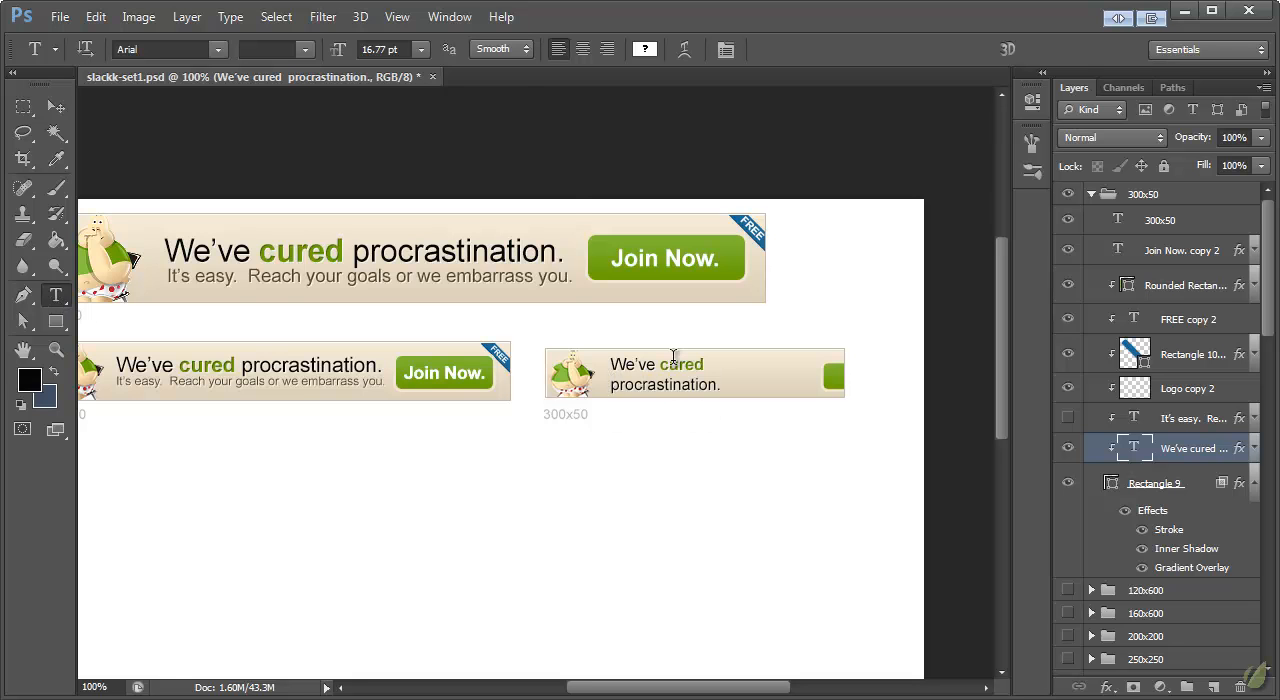
click(447, 18)
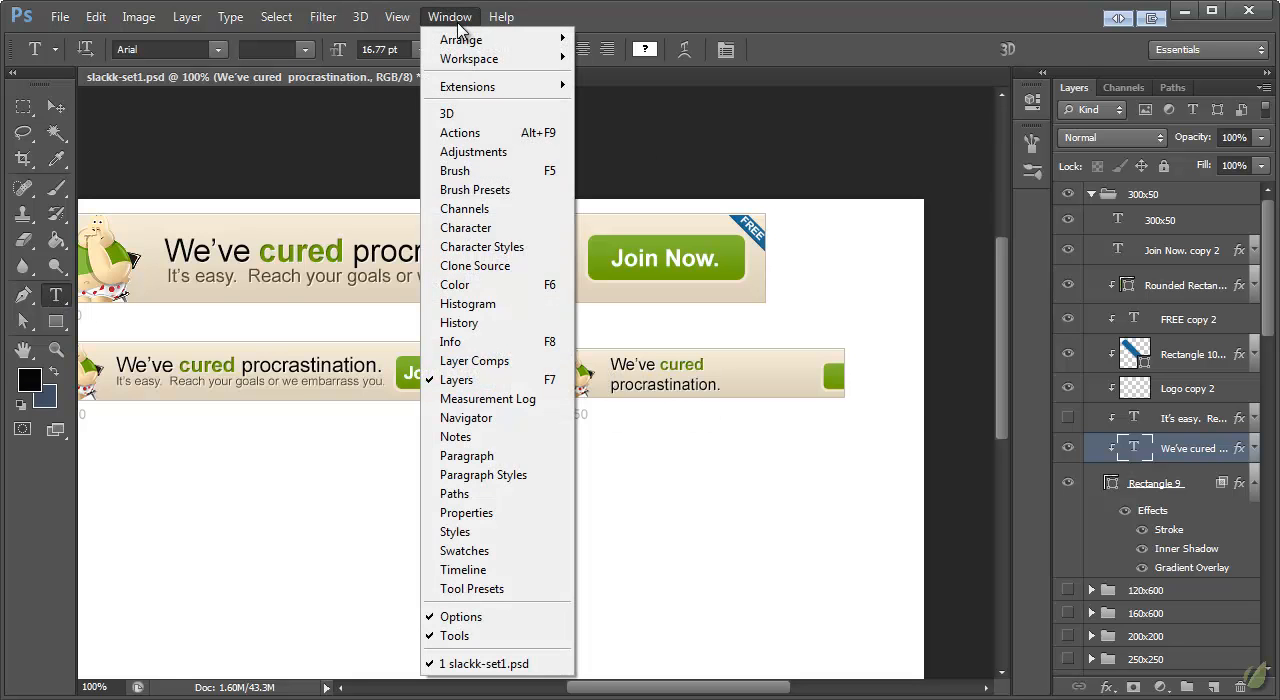
click(470, 227)
drag(855, 172, 909, 76)
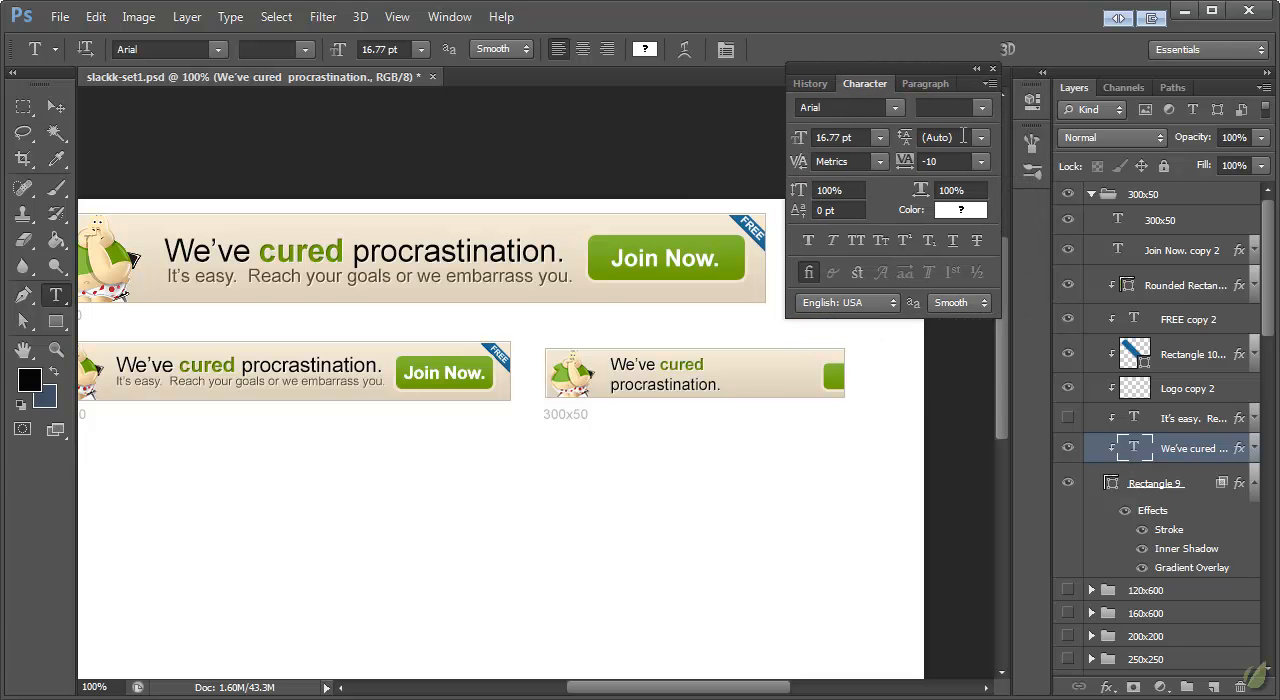
click(967, 137)
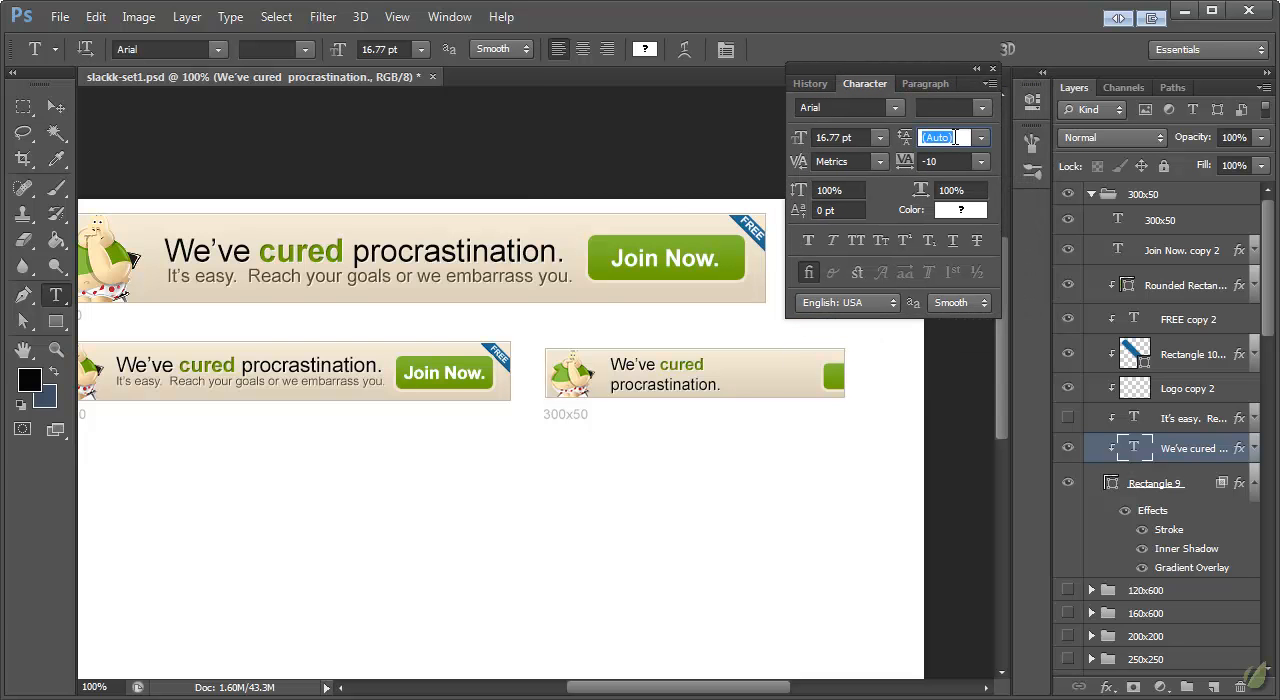
text(16)
key(Return)
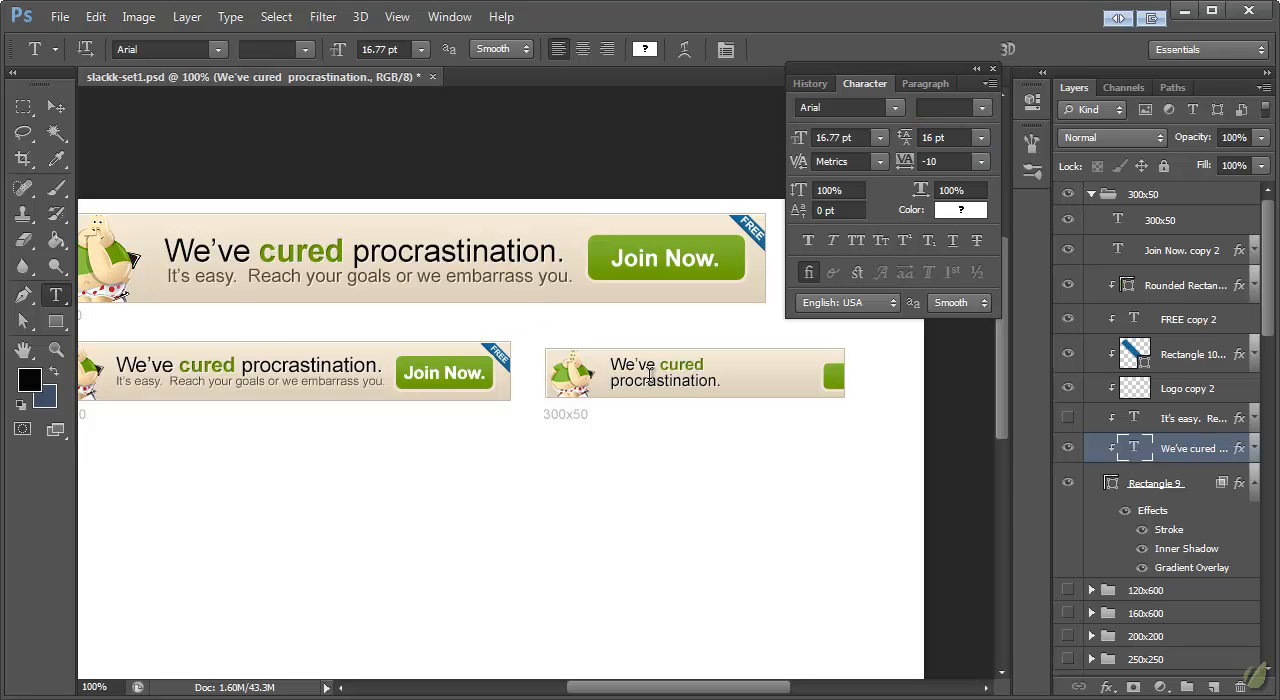
click(54, 108)
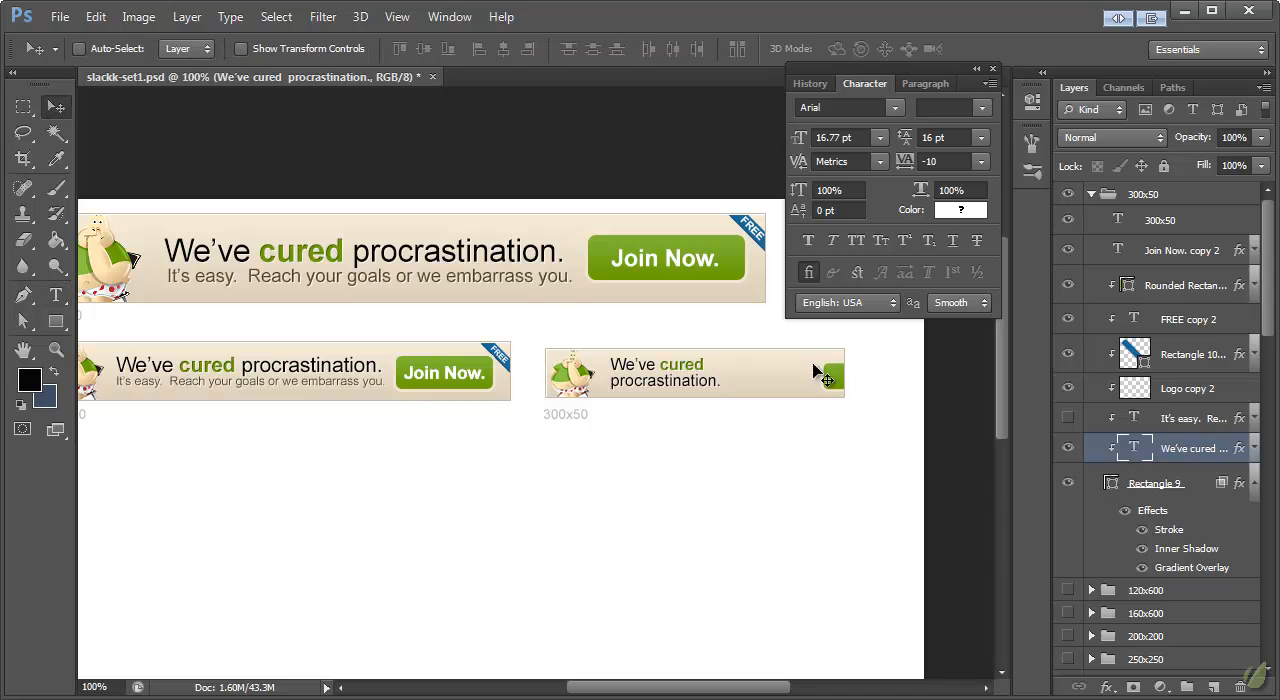
click(1188, 288)
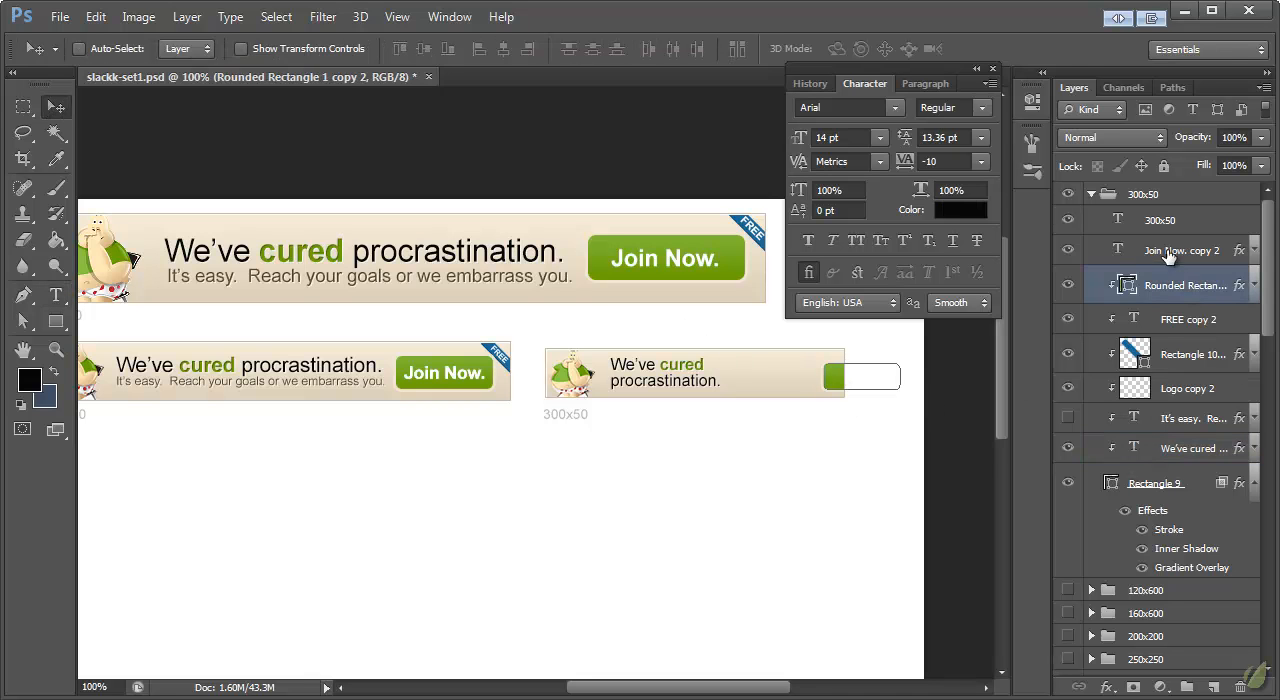
shift+click(1171, 254)
drag(837, 376, 773, 376)
key(ctrl+z)
Step: Move the "Join Now." label and the green button into the 300x50 banner, to the right of the headline
click(1163, 258)
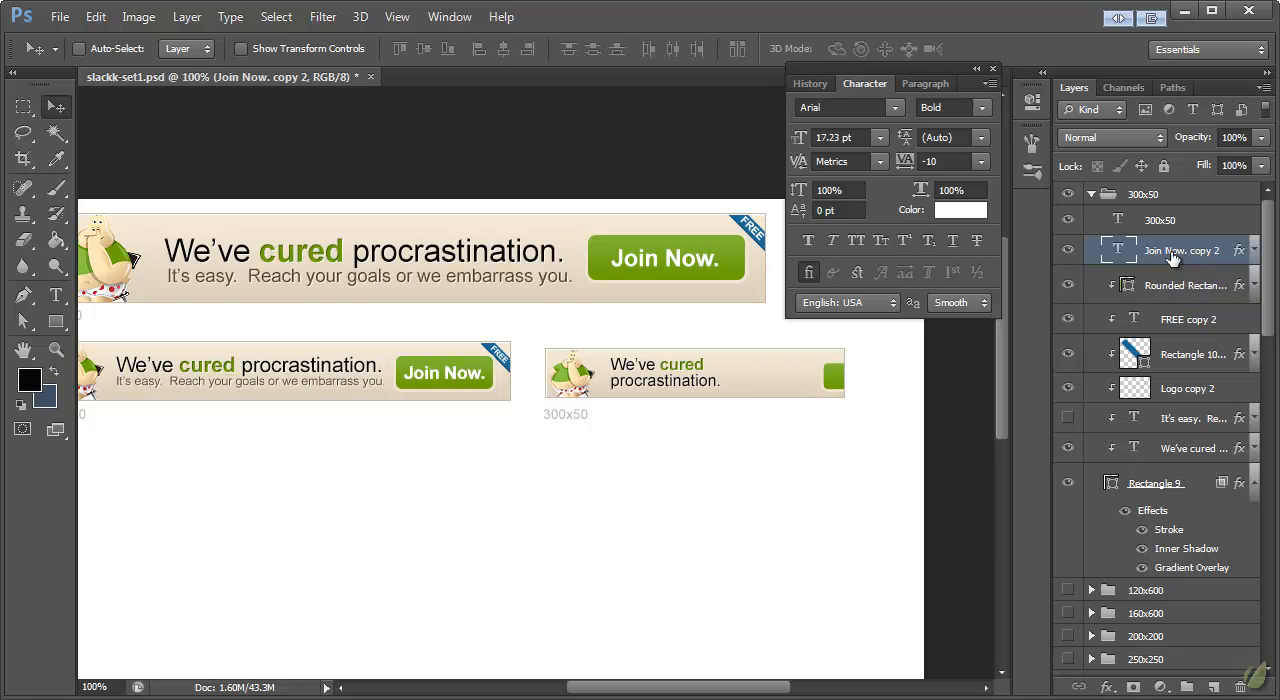
drag(447, 372, 758, 372)
shift+click(1200, 286)
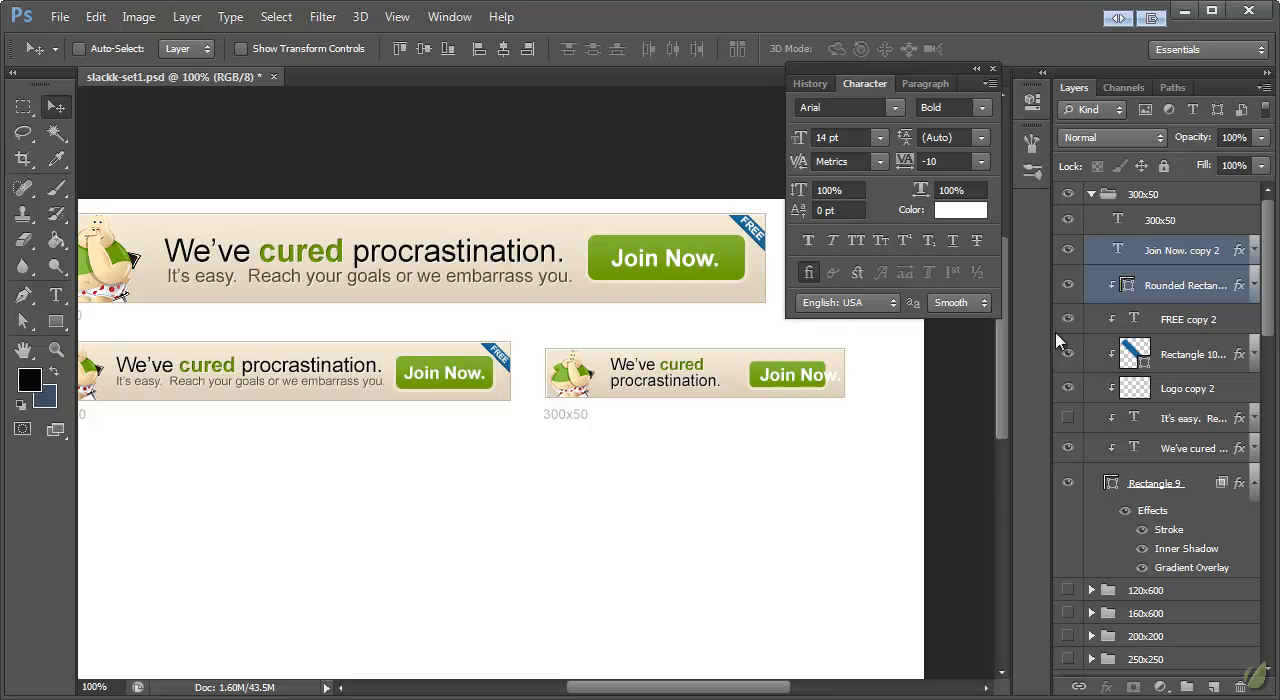
Step: Scale the 300x50 banner's "Join Now." label down to about 89%
click(1178, 253)
key(ctrl+t)
drag(838, 389, 828, 390)
click(57, 108)
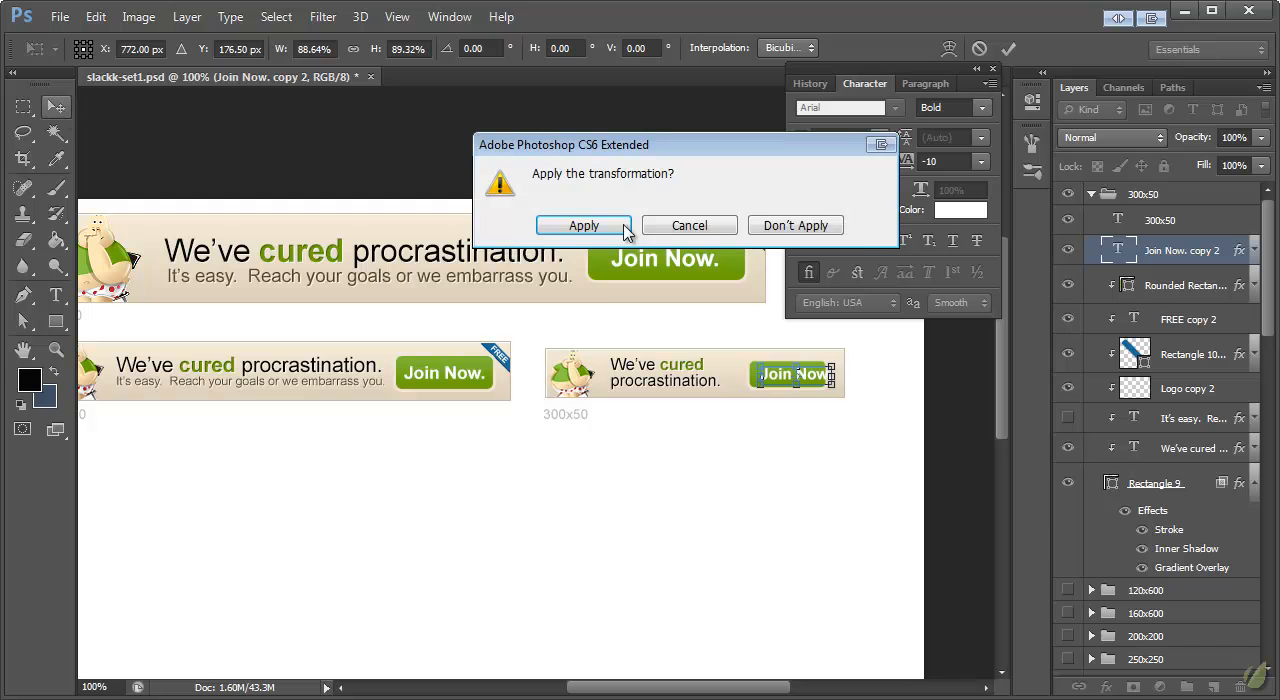
click(592, 228)
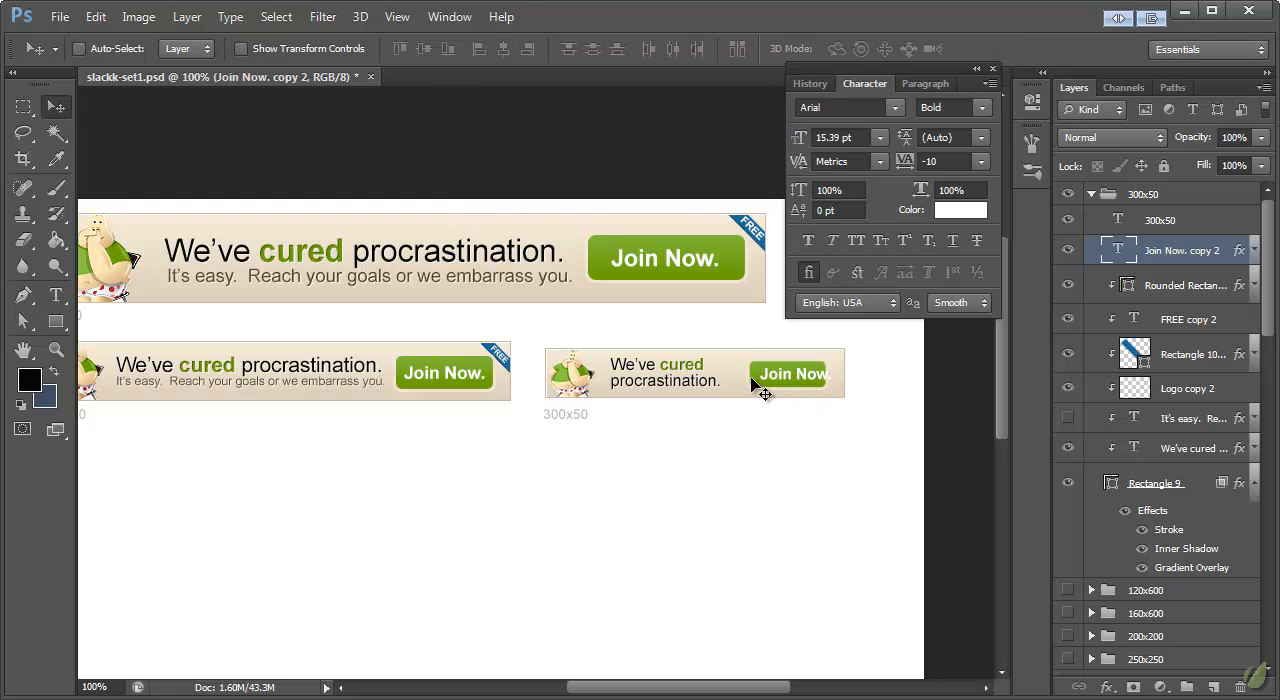
Step: Stretch the green button's right edge to a width of about 93, and shift the button and its label slightly left
click(1170, 288)
key(a)
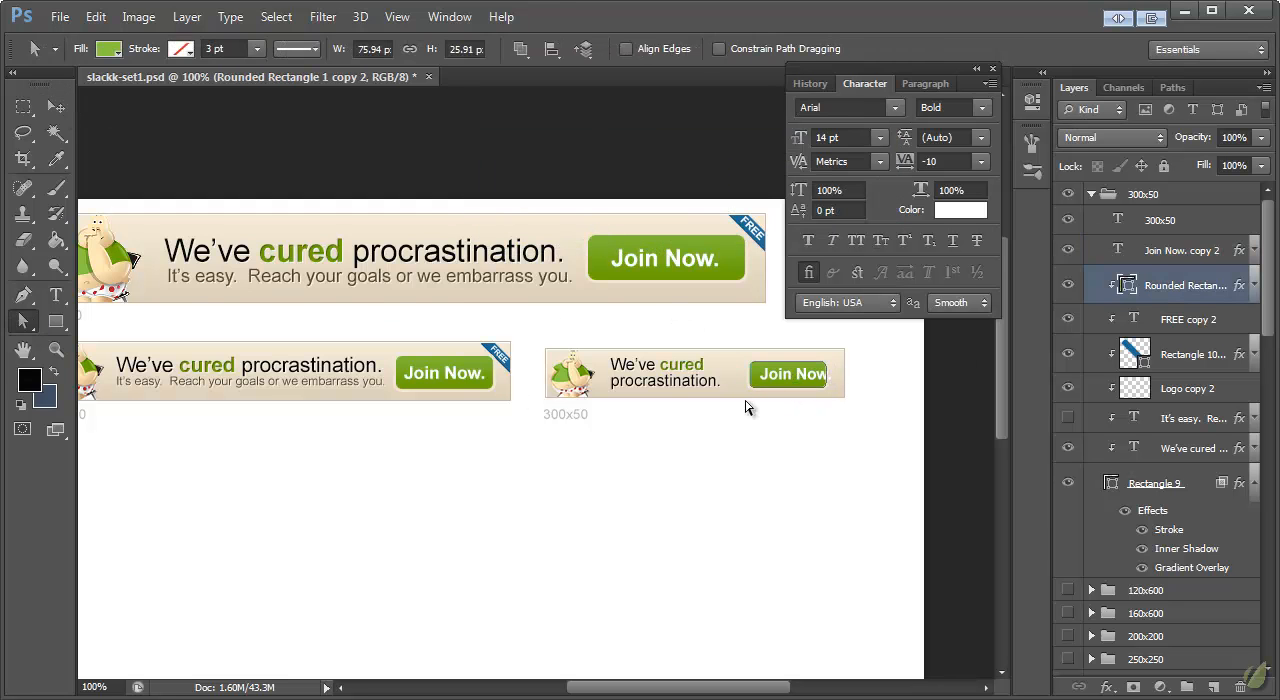
drag(816, 397, 848, 377)
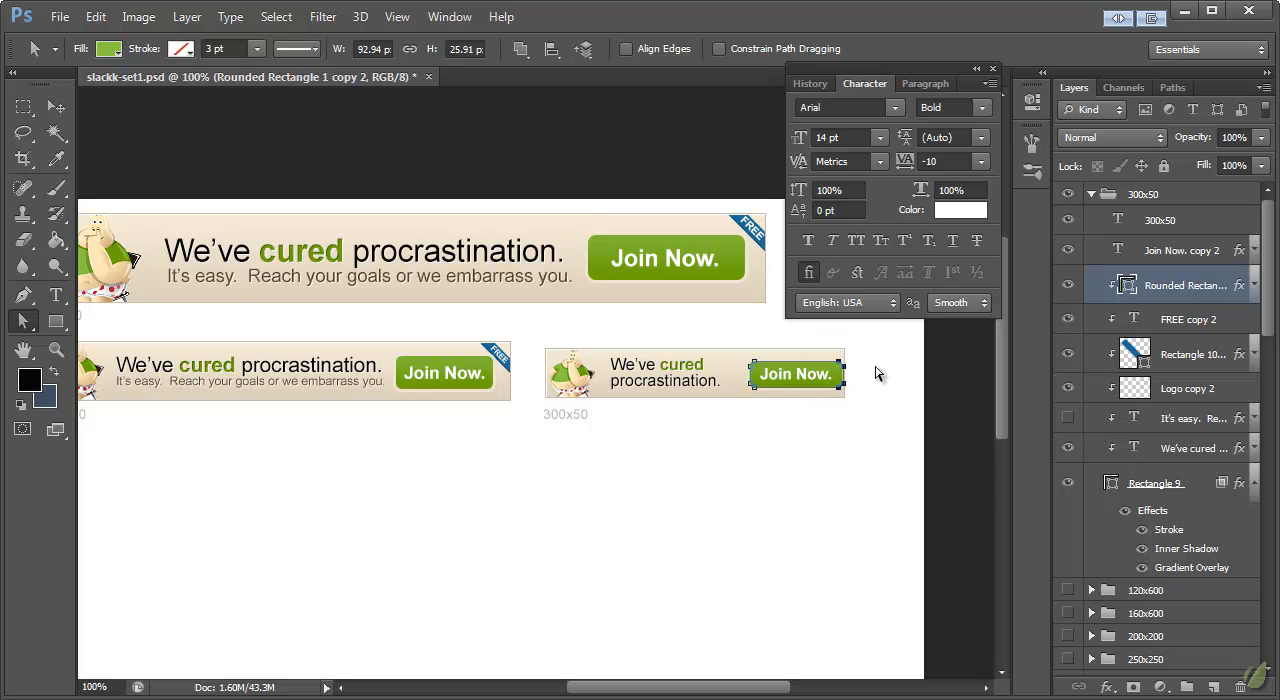
click(56, 108)
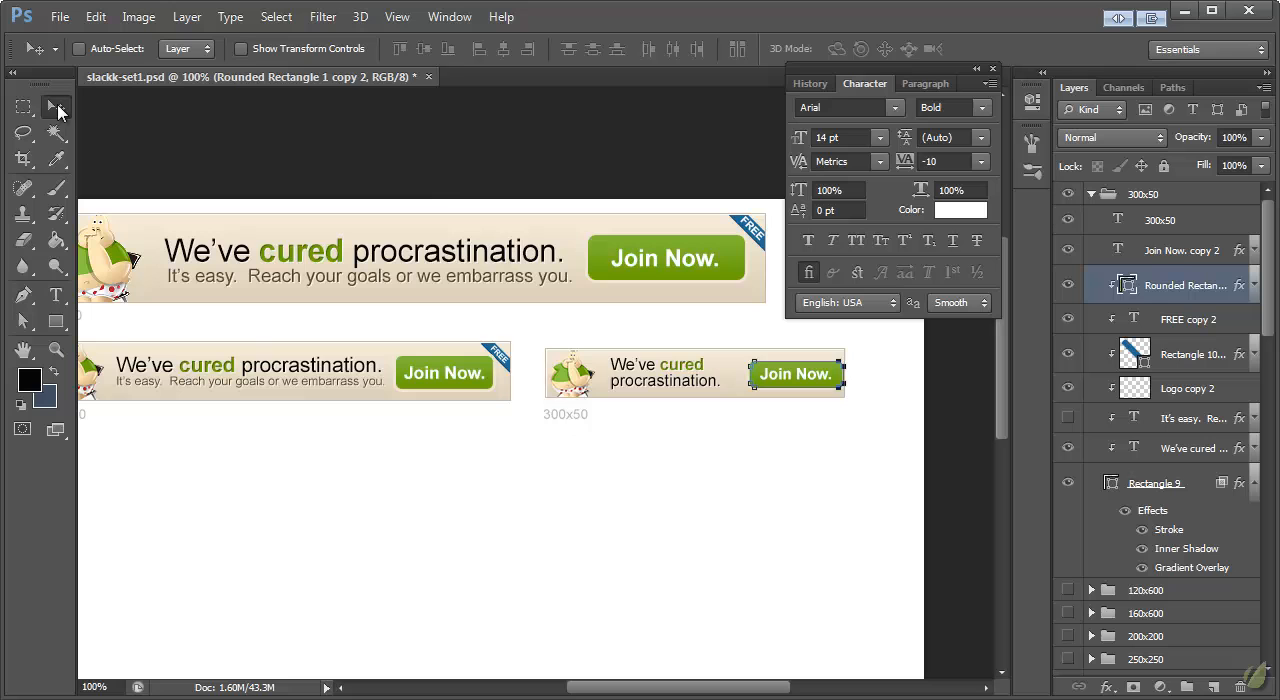
shift+click(1181, 251)
drag(814, 380, 804, 380)
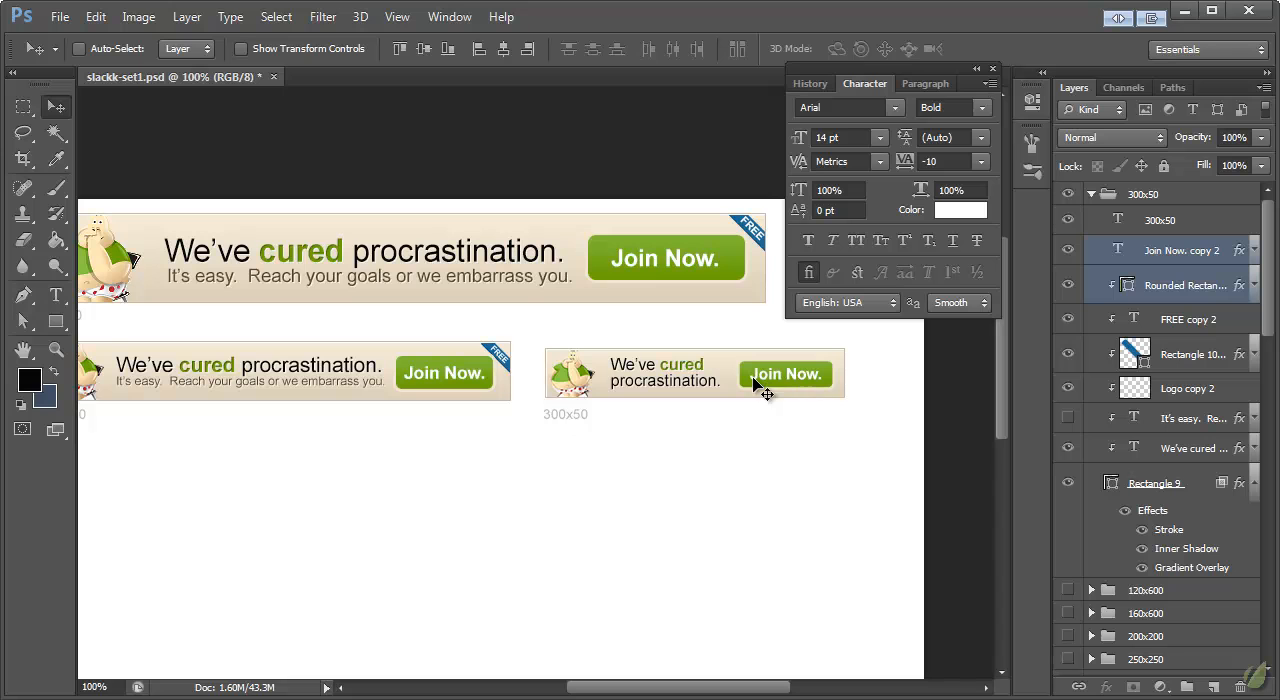
Step: Reword the 300x50 banner's button label as "Join for free."
click(56, 294)
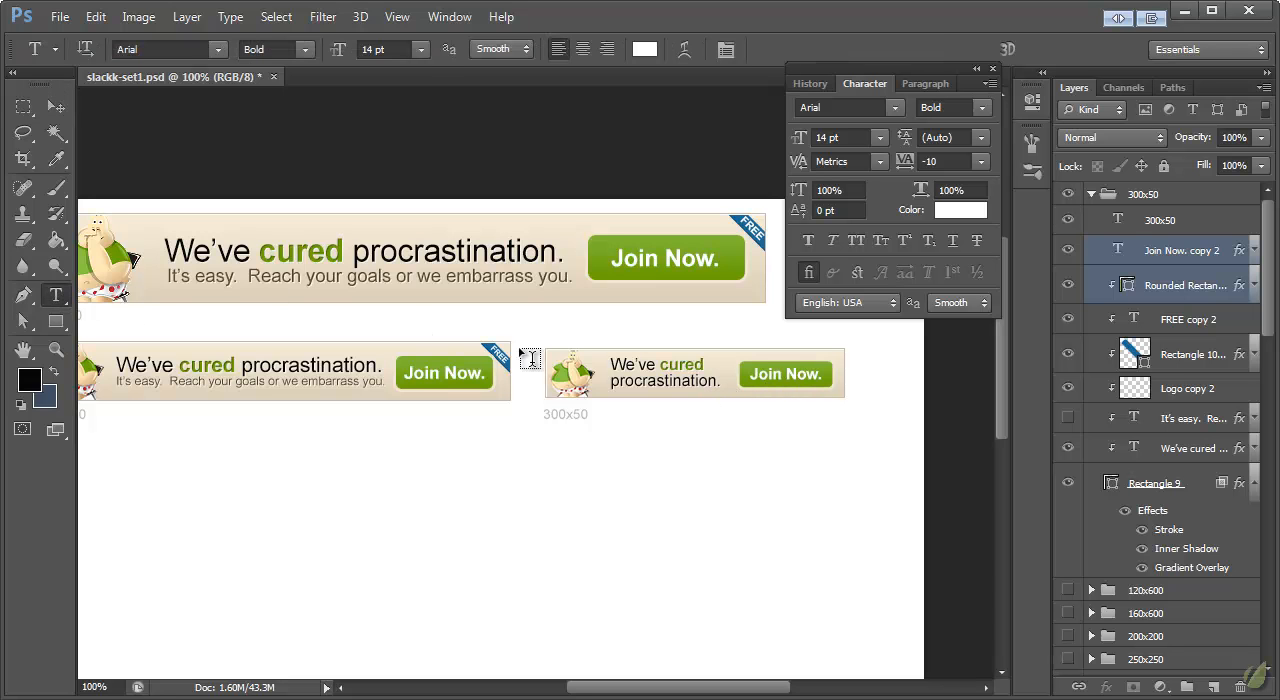
click(790, 375)
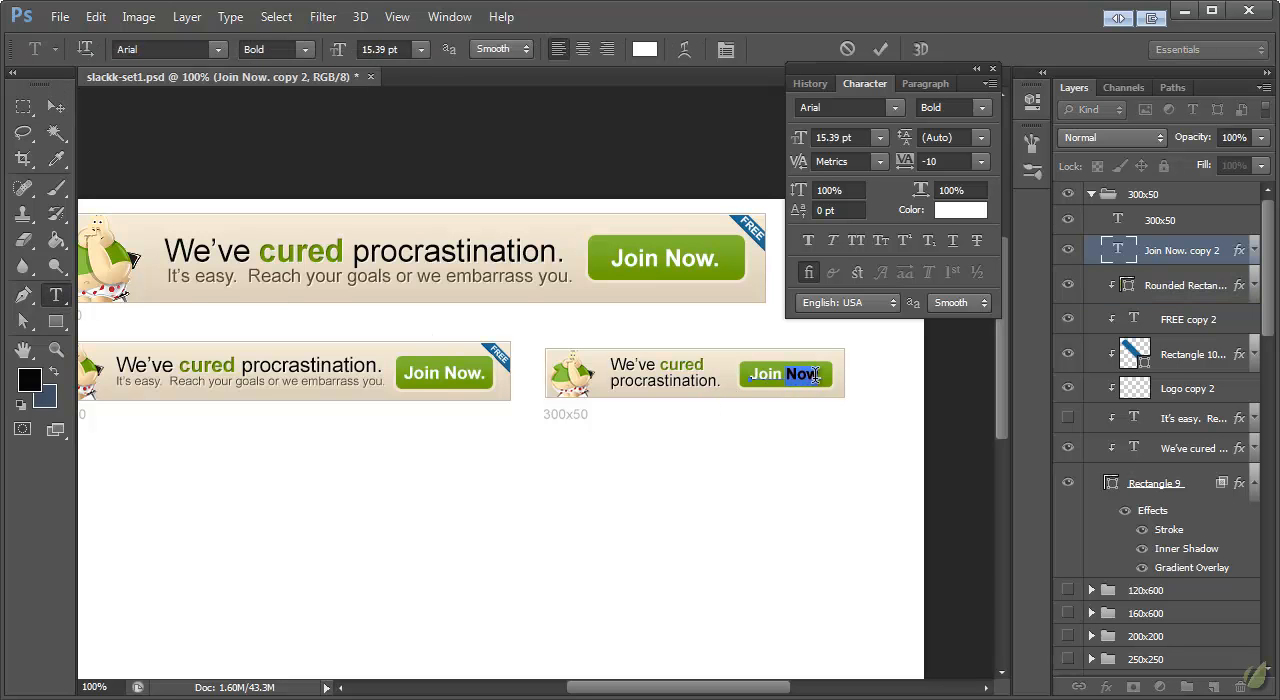
key(BackSpace)
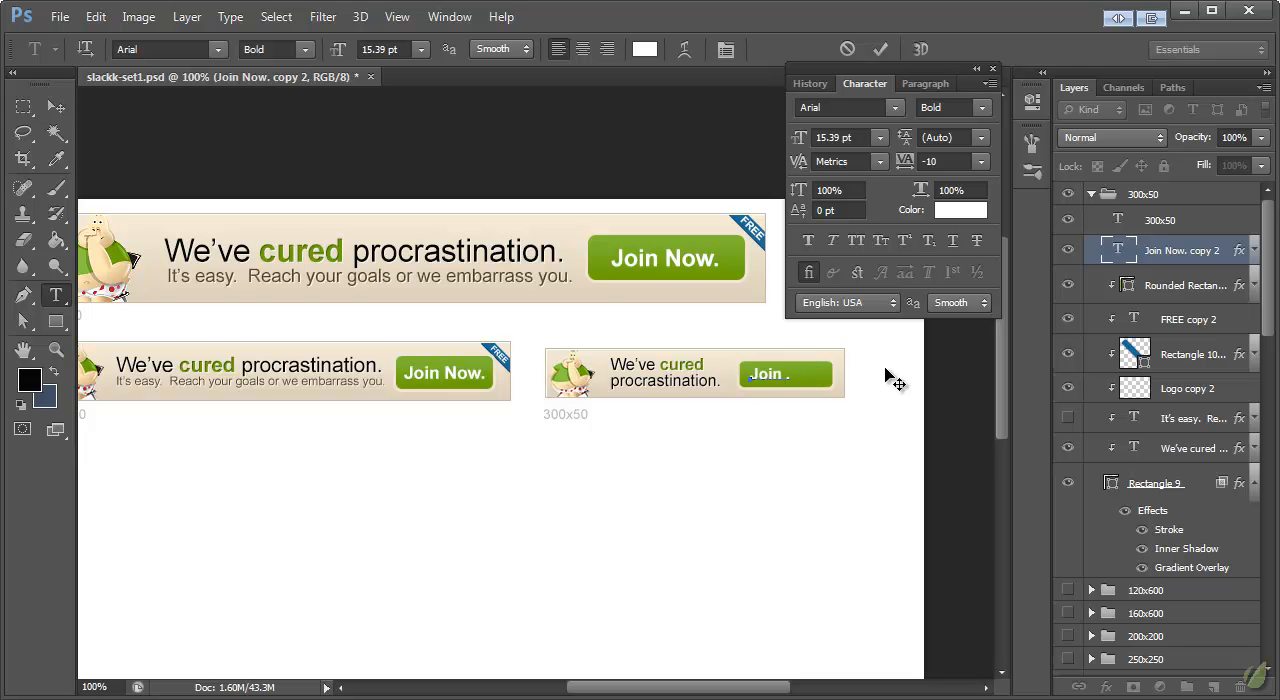
text(for free)
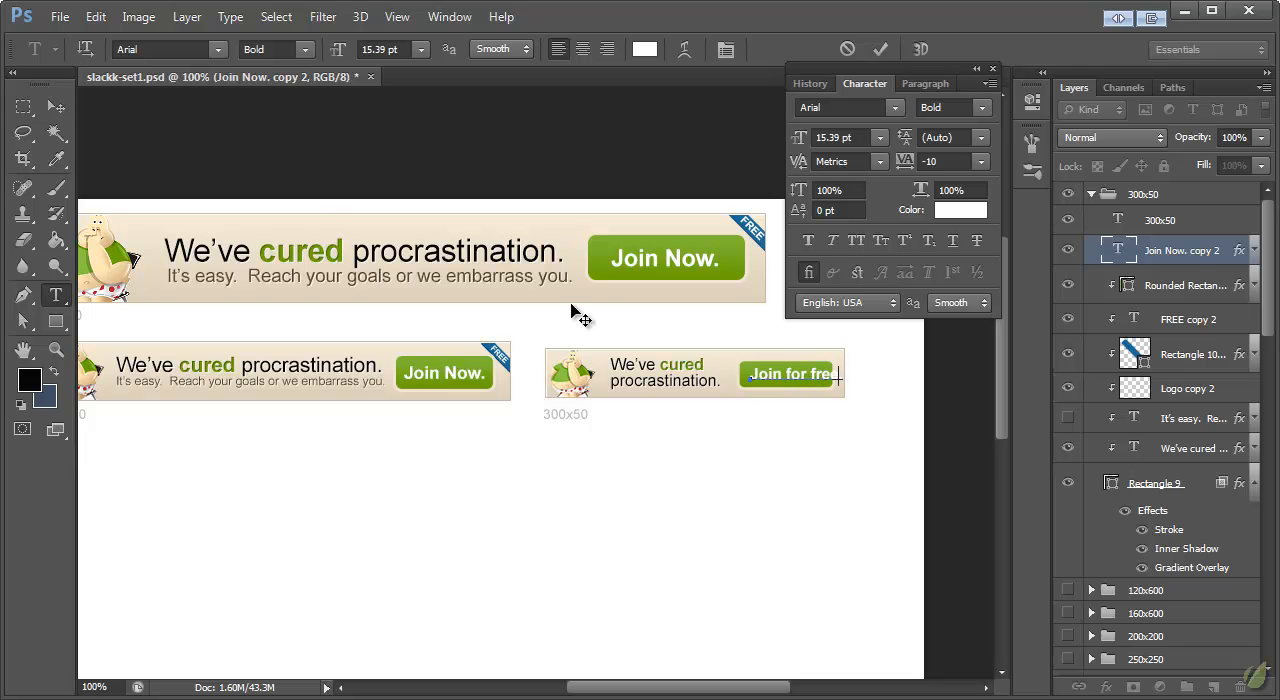
Step: Scale the "Join for free." label down to about 87% width and 89% height to fit the green button
click(57, 108)
key(ctrl+t)
drag(841, 390, 830, 385)
click(68, 114)
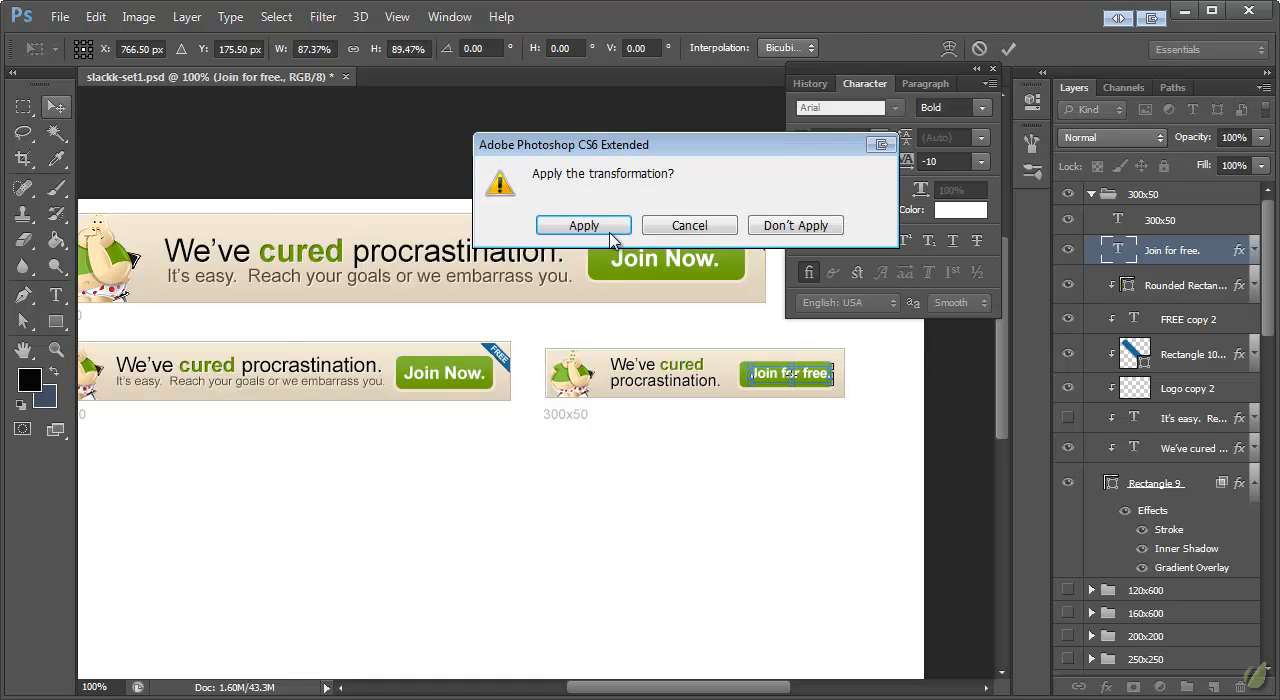
click(585, 225)
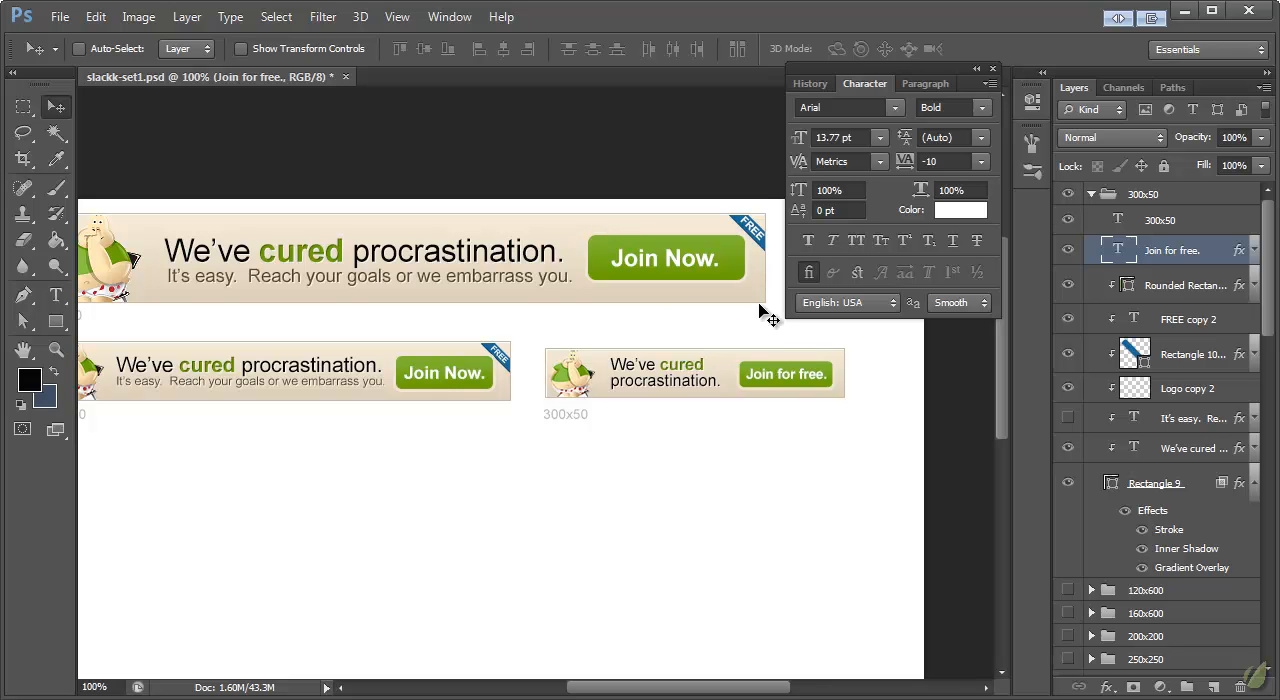
Step: Nudge the two-line headline and the mascot slightly to the right within the 300x50 banner
drag(676, 384, 670, 380)
drag(588, 384, 590, 382)
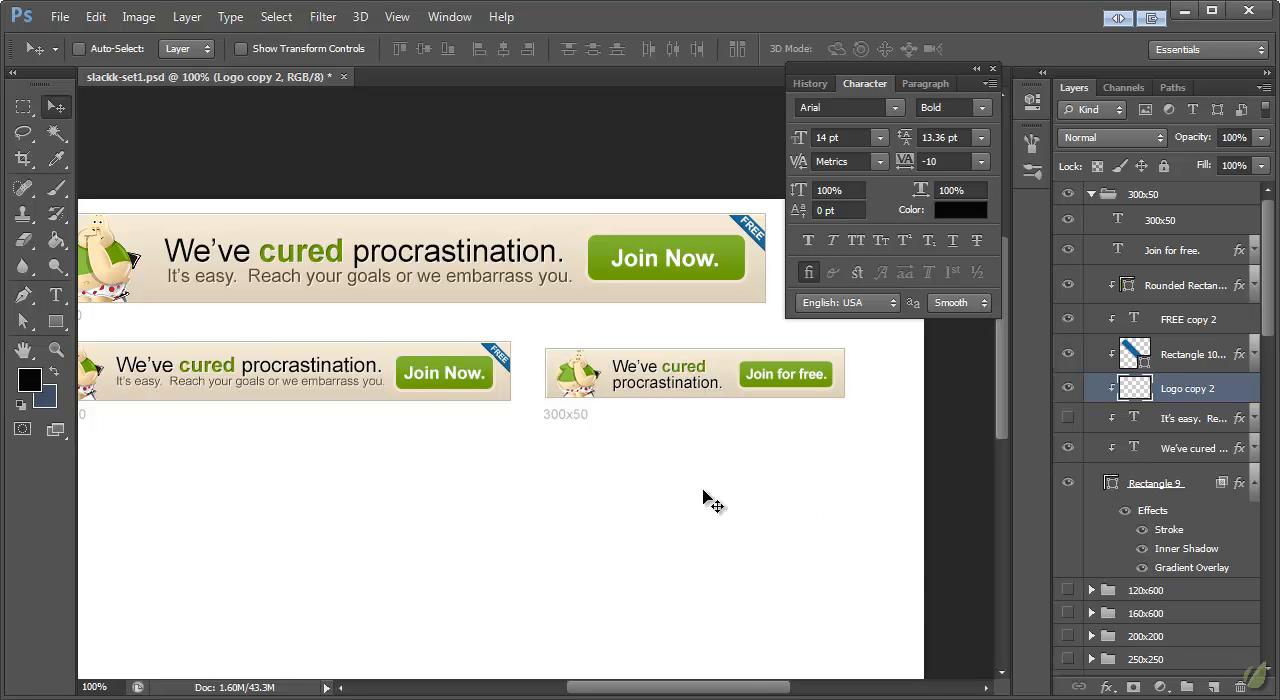
mouse_move(754, 690)
mouse_down()
mouse_move(737, 687)
mouse_move(750, 688)
mouse_up()
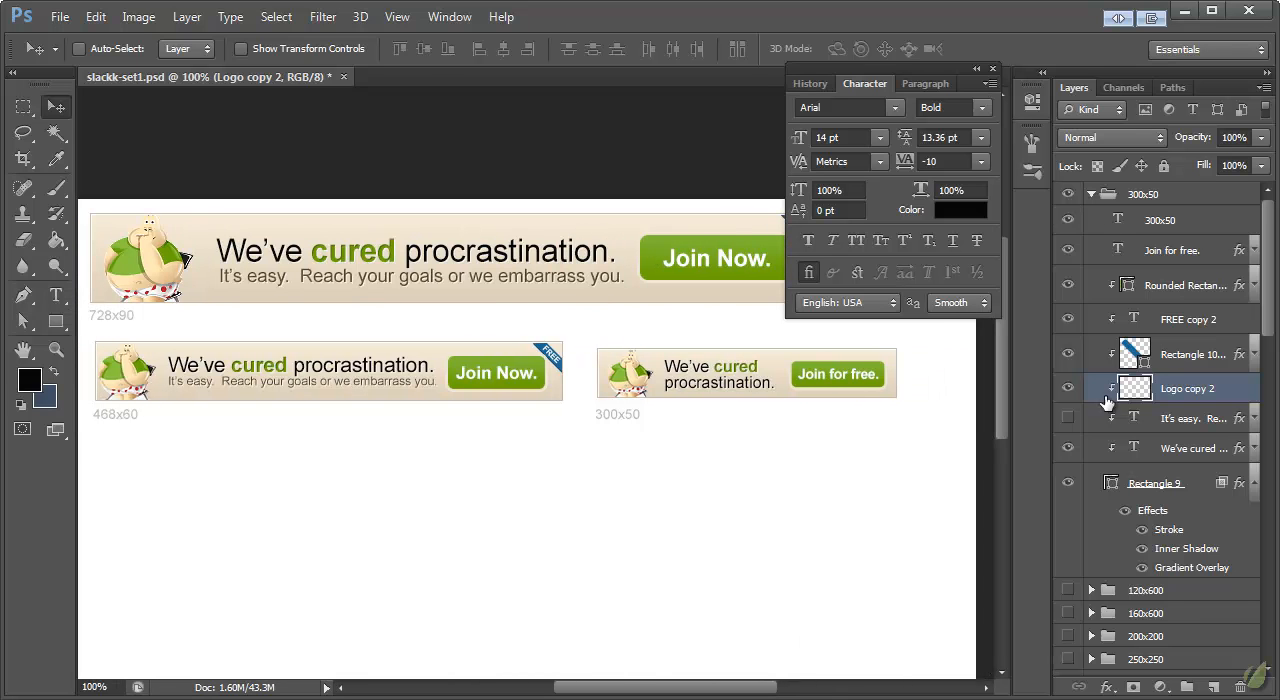
Step: Collapse the 300x50 layer group and make the 336x280 group visible
click(1091, 196)
scroll(1183, 345, down, 1)
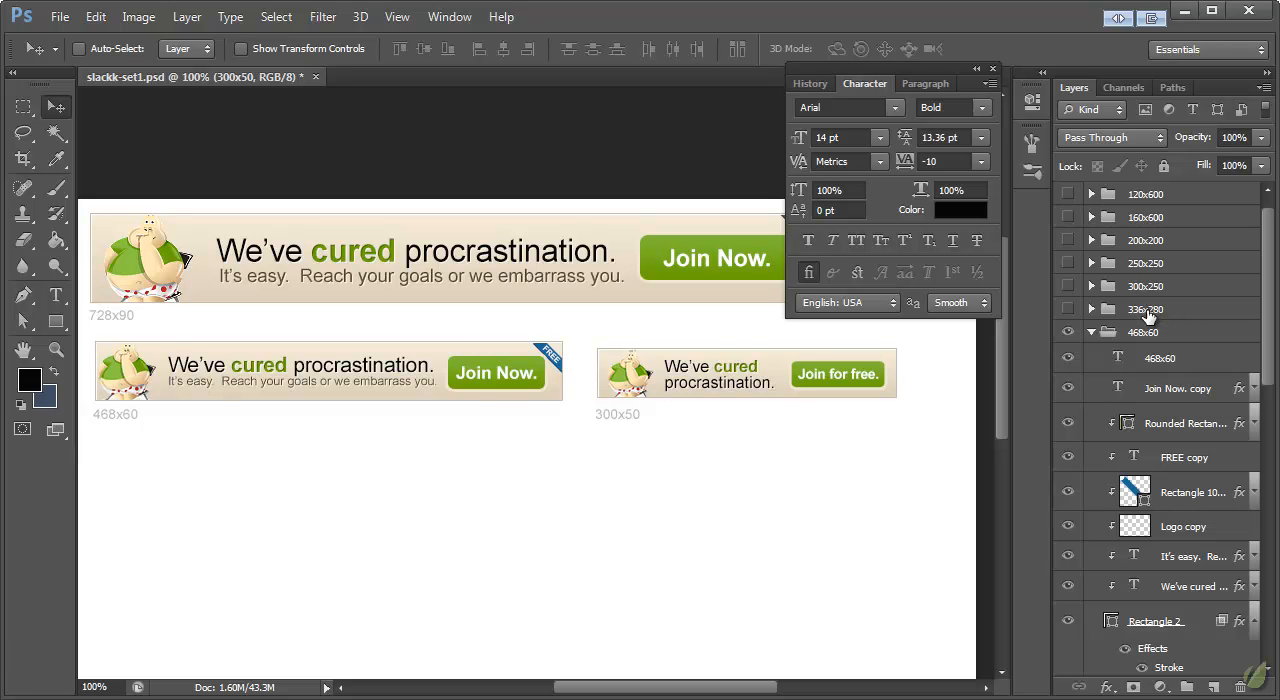
click(1147, 312)
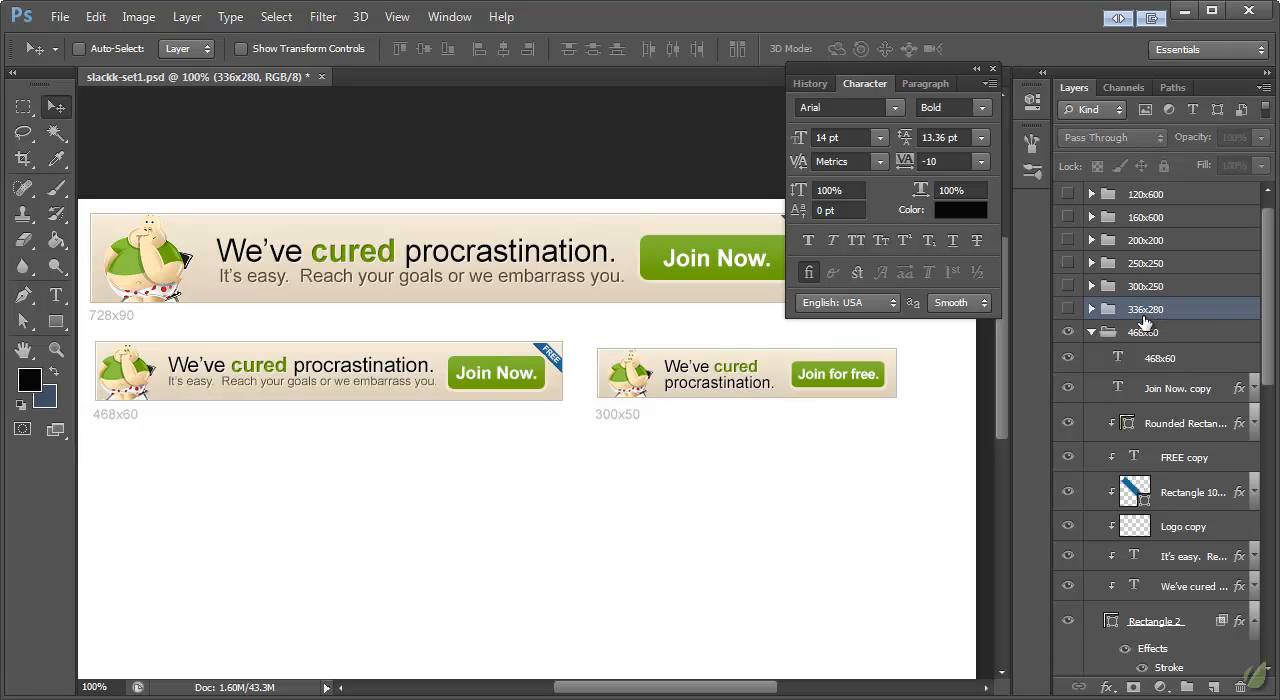
click(1068, 309)
scroll(1147, 374, down, 1)
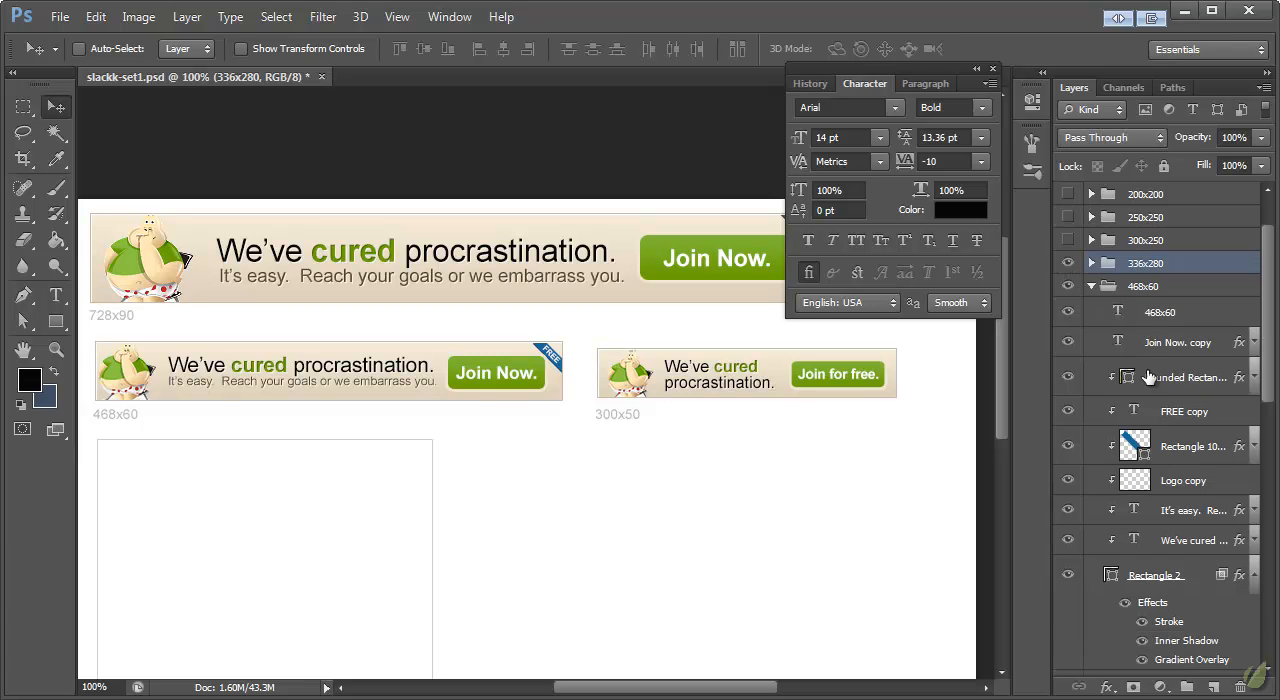
Step: Collapse the 468x60 layer group and expand the 728x90 group
scroll(1150, 268, up, 2)
click(1150, 195)
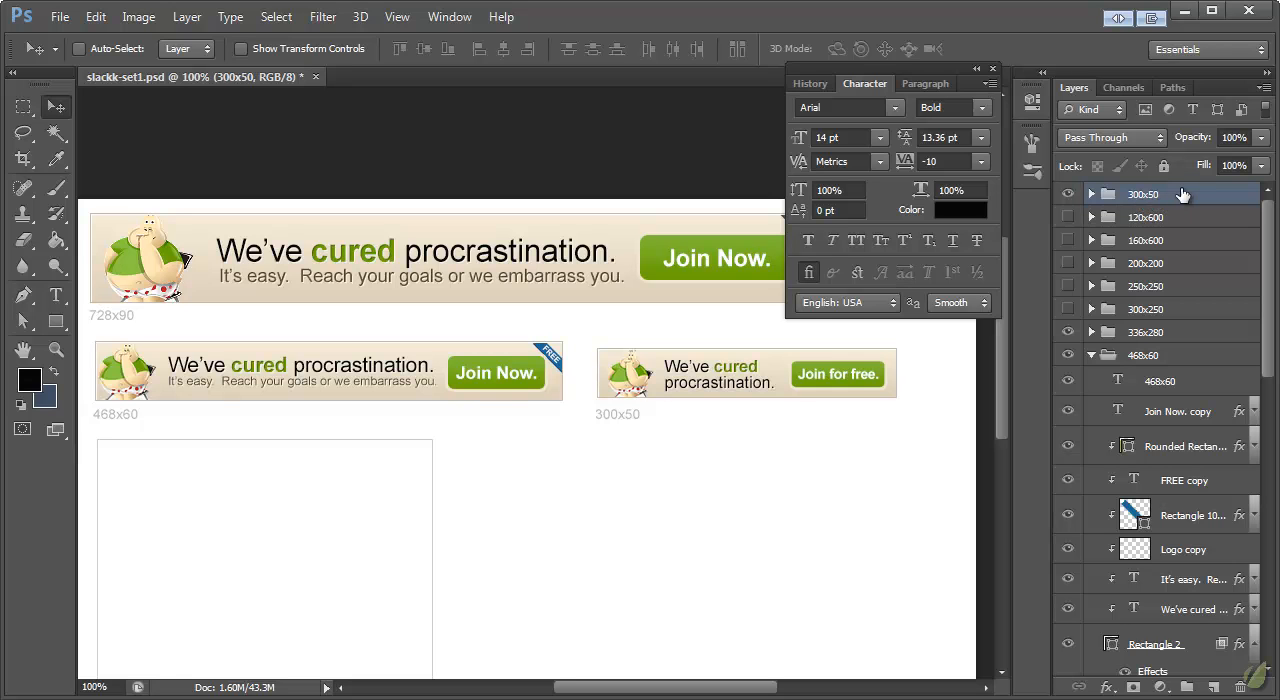
click(1092, 357)
click(1145, 380)
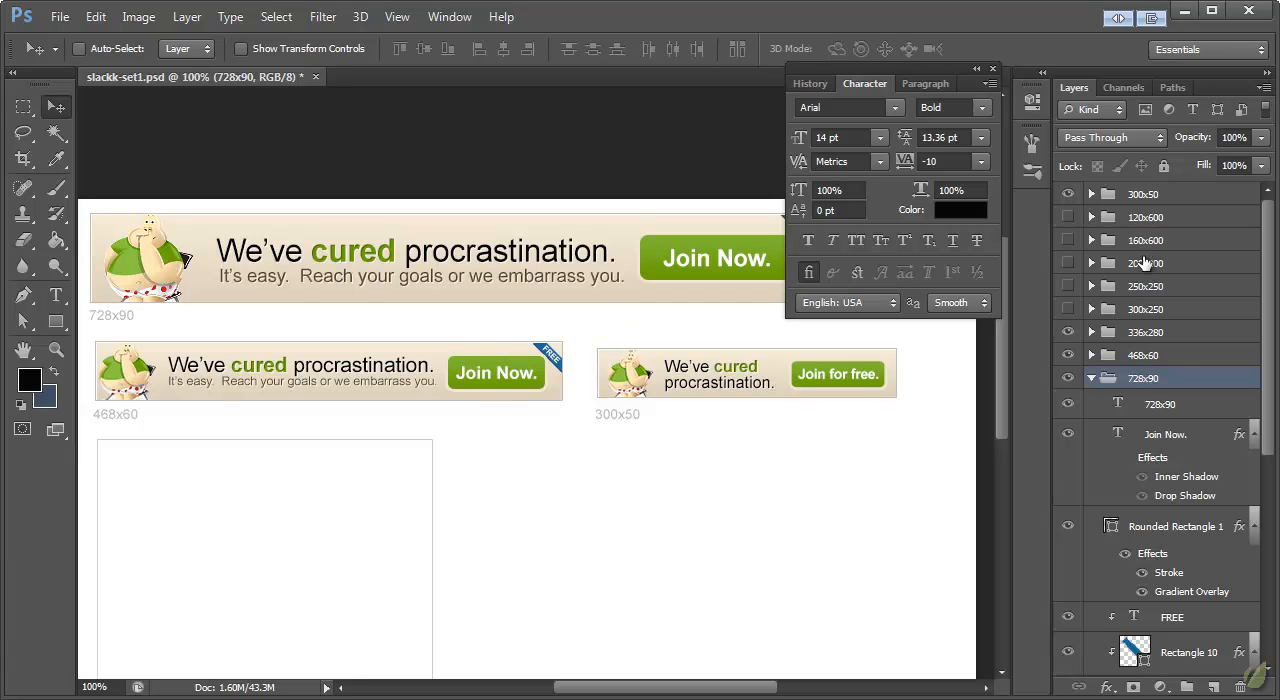
Step: Expand the 336x280 group and paste the banner background's layer style onto Rectangle 3
click(1092, 333)
scroll(1173, 335, down, 1)
click(1168, 349)
right_click(1145, 352)
click(1232, 527)
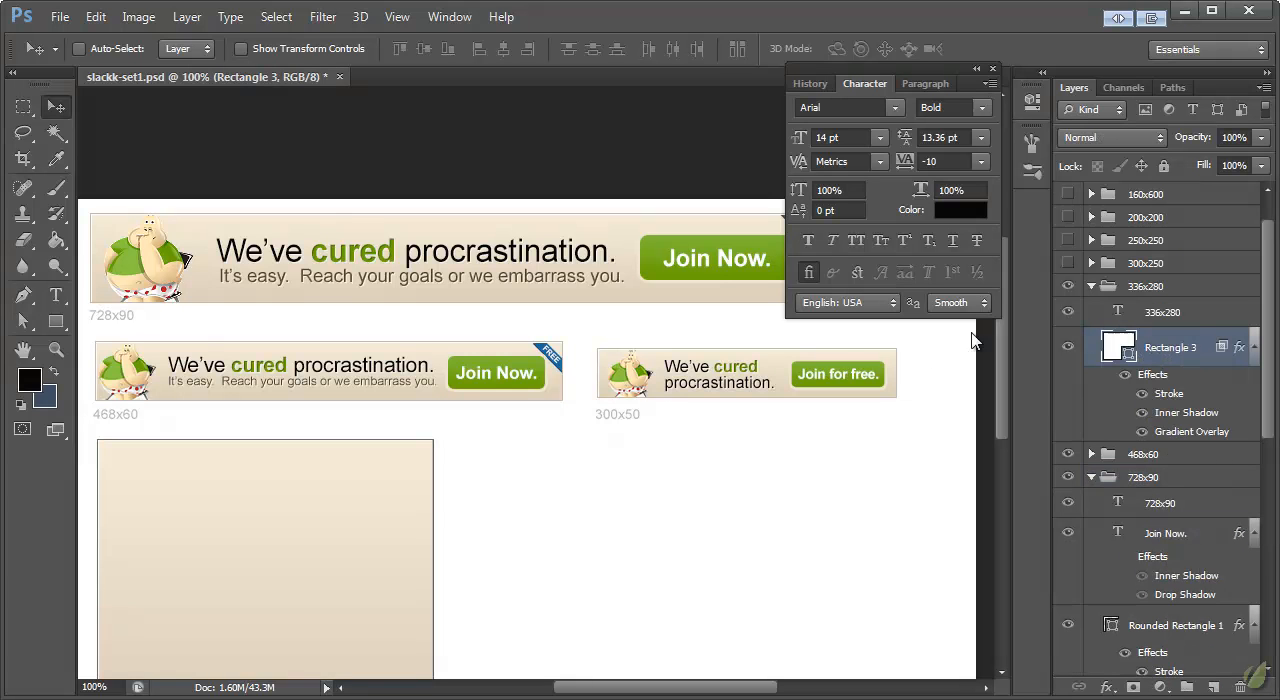
Step: Duplicate the 728x90 group's layers from "Join Now." through the headline and move the copies into the 336x280 group above Rectangle 3
scroll(614, 471, down, 3)
scroll(607, 470, down, 1)
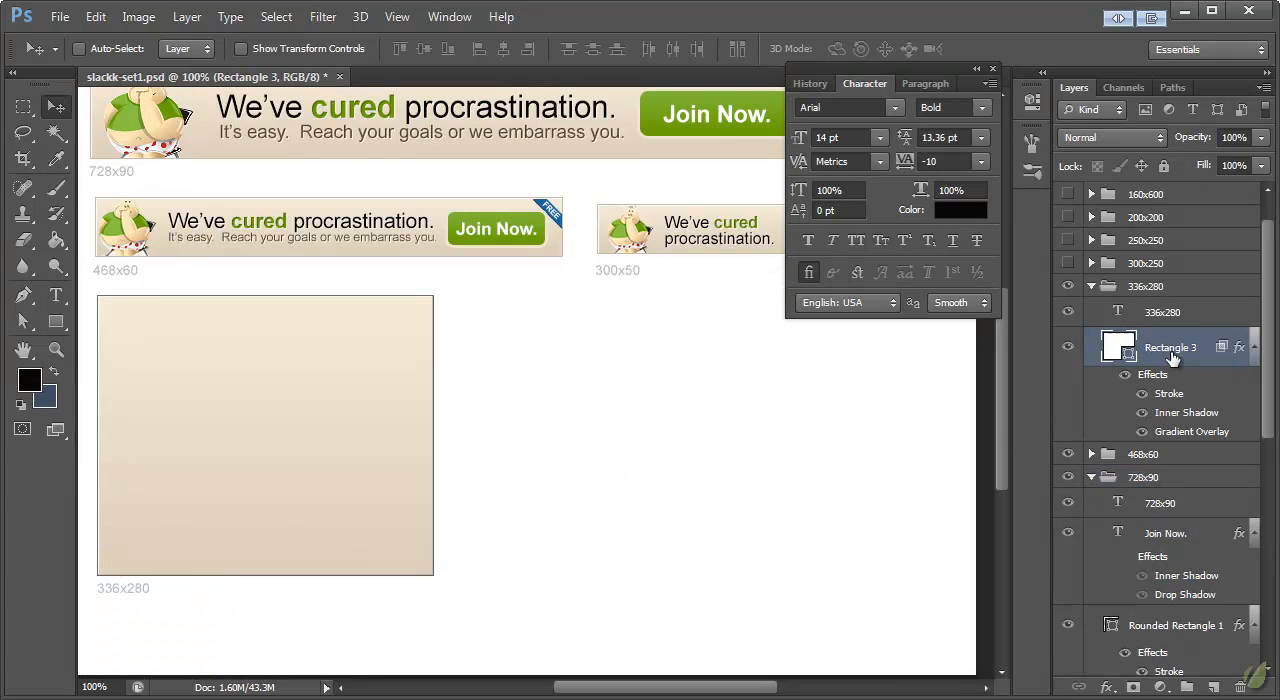
click(1165, 505)
scroll(1178, 508, down, 2)
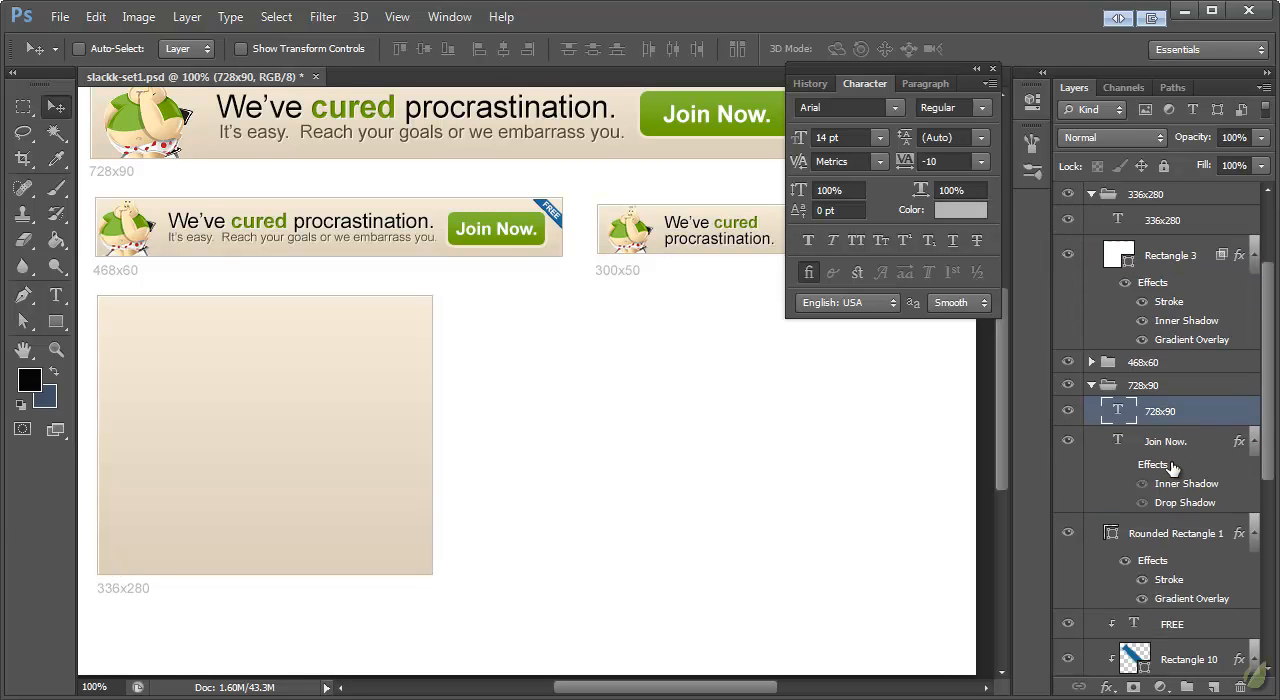
click(1168, 441)
scroll(1168, 441, down, 7)
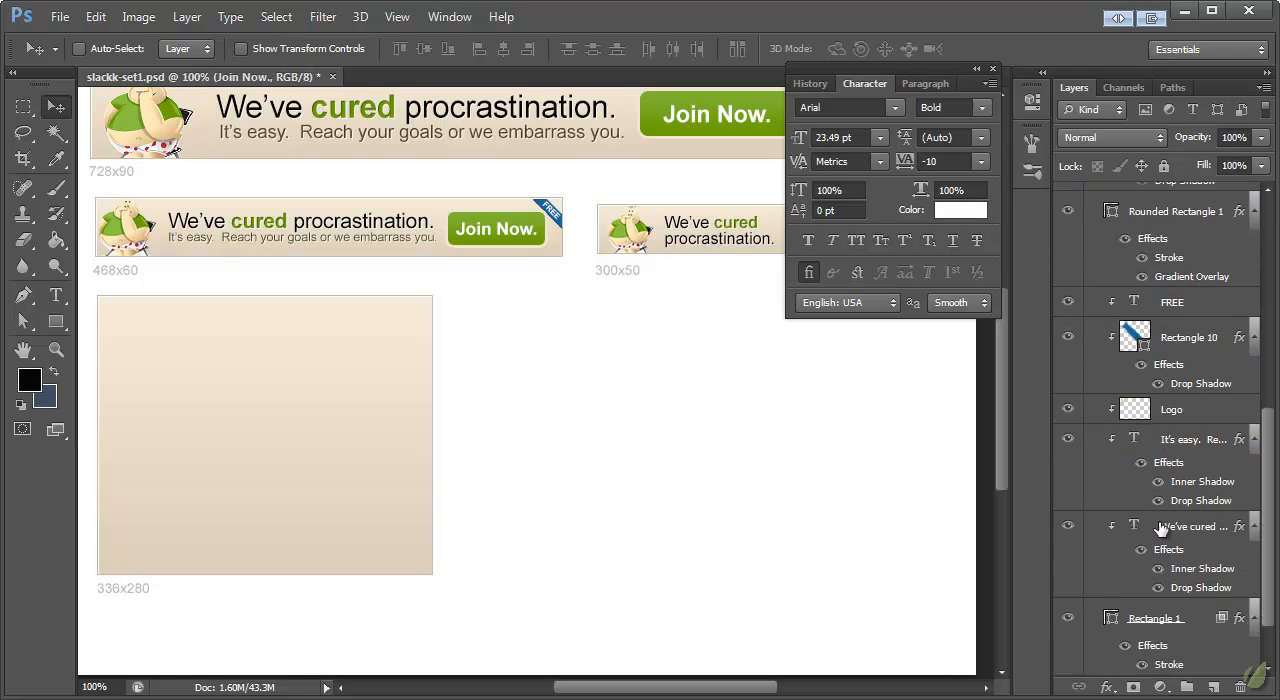
shift+click(1160, 528)
scroll(1150, 510, up, 8)
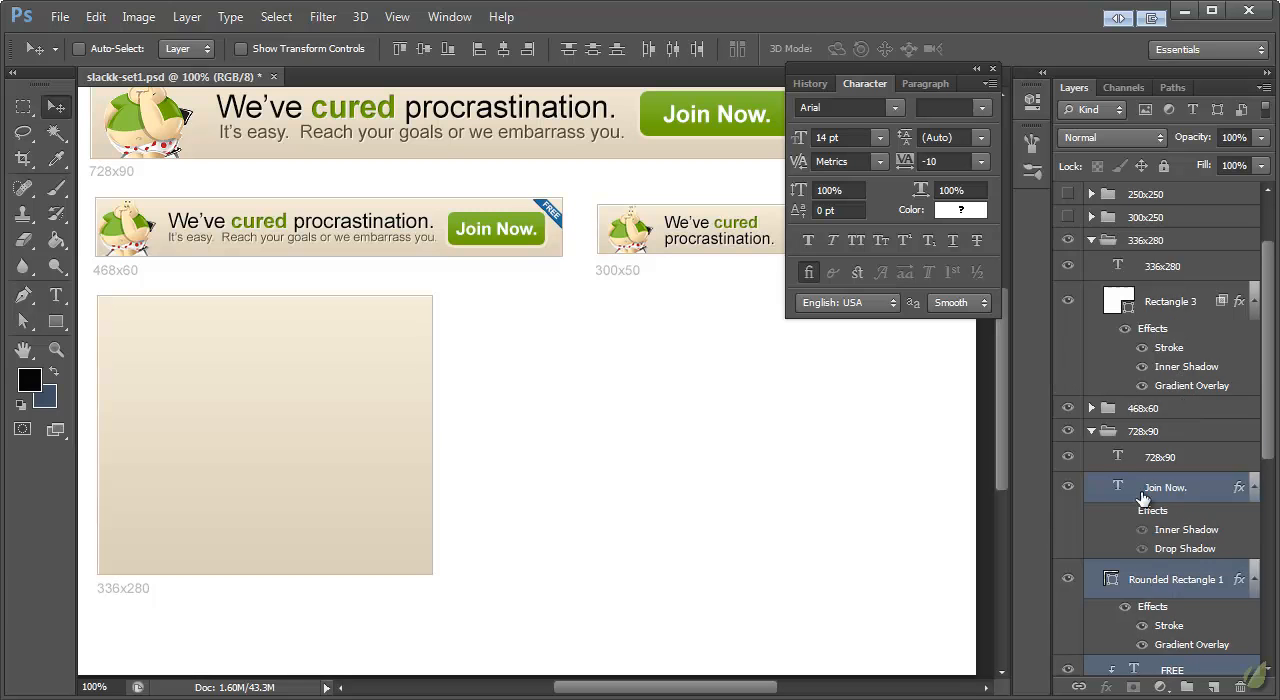
right_click(1143, 497)
click(1165, 191)
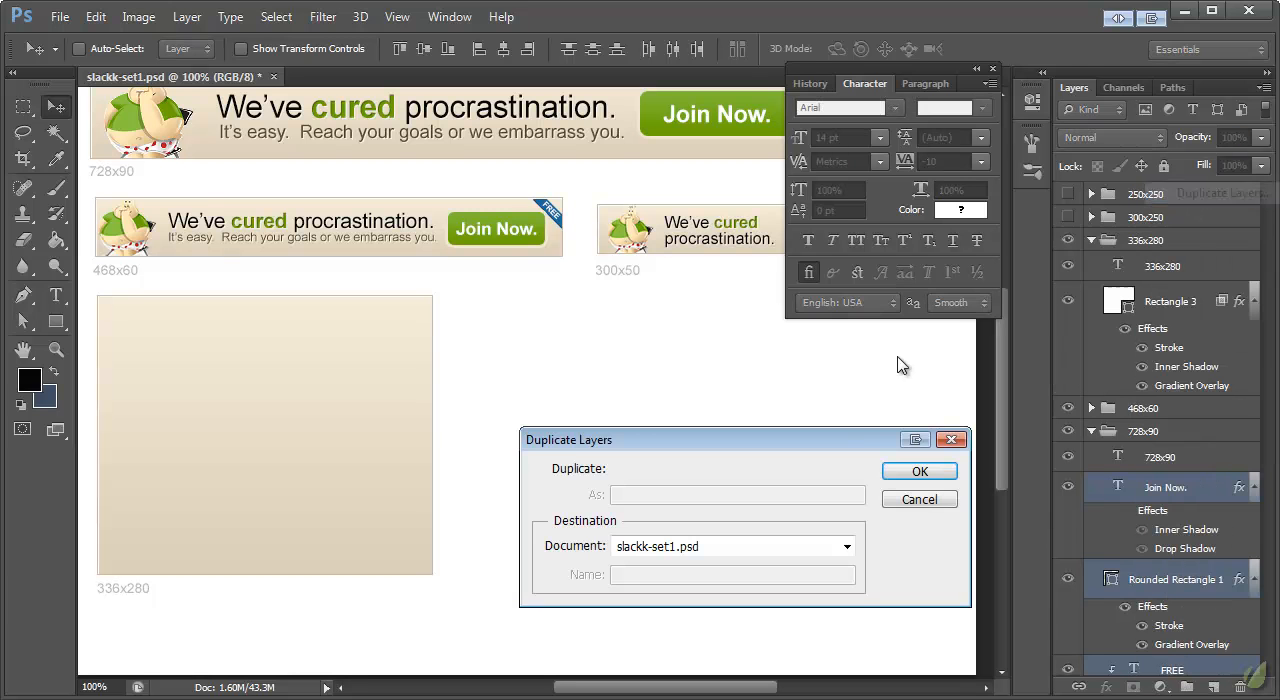
click(916, 472)
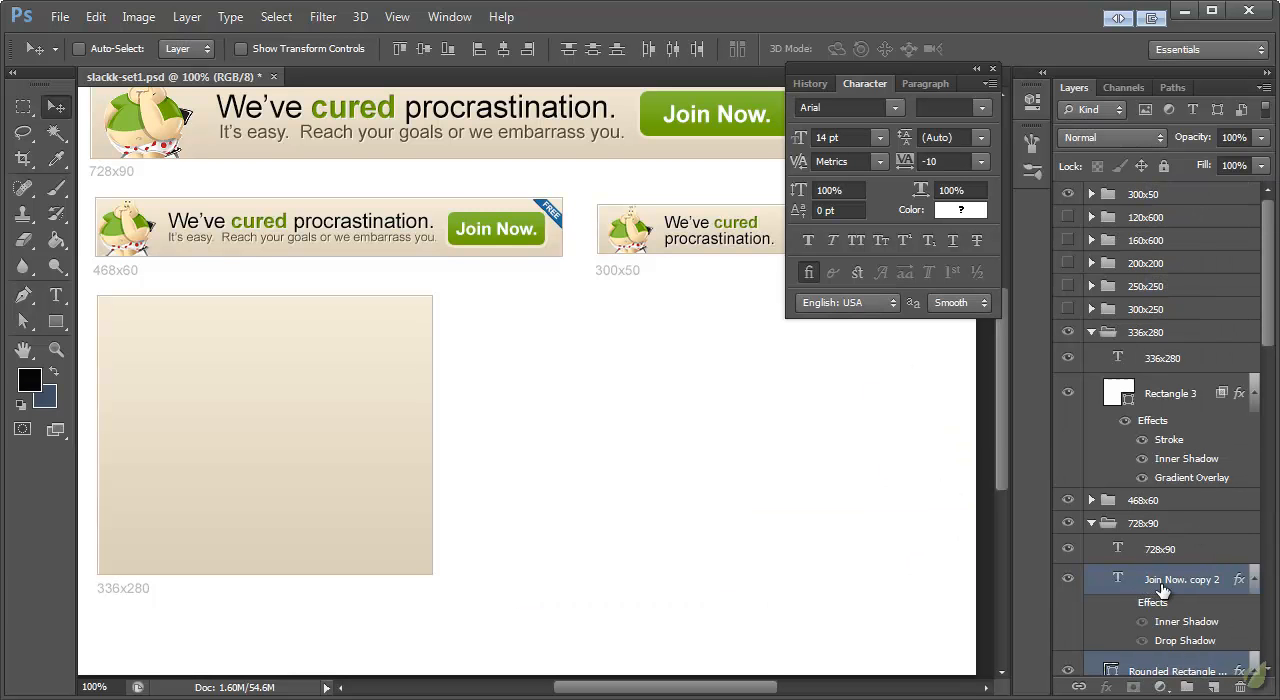
drag(1160, 590, 1167, 393)
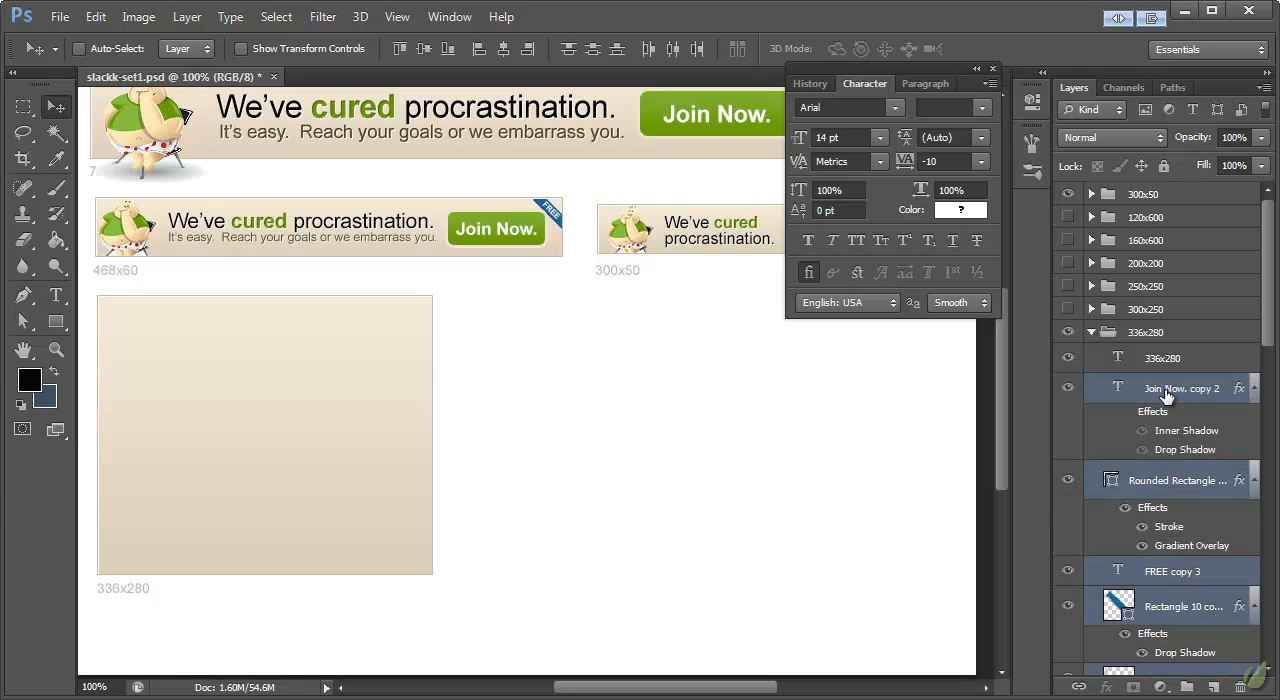
Step: Clip the copied layers from the rounded rectangle through the headline to the 336x280 background rectangle
scroll(1167, 397, down, 8)
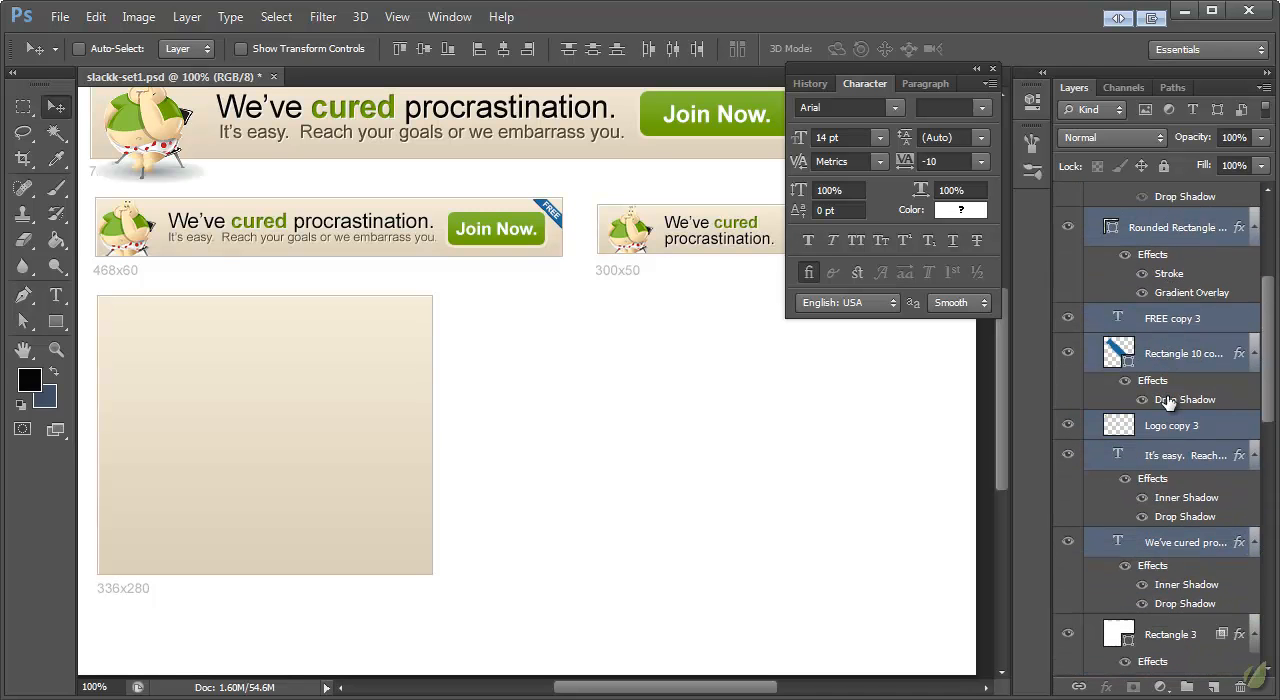
click(1175, 545)
scroll(1178, 544, up, 5)
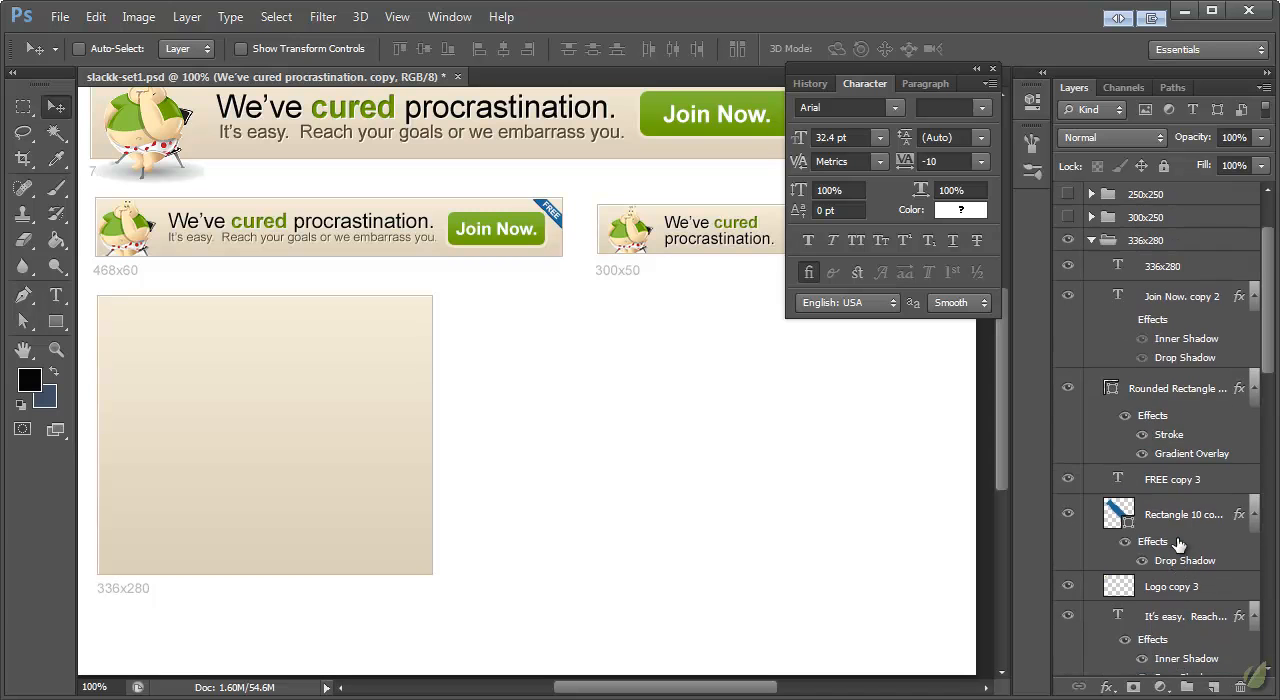
shift+click(1170, 393)
right_click(1131, 390)
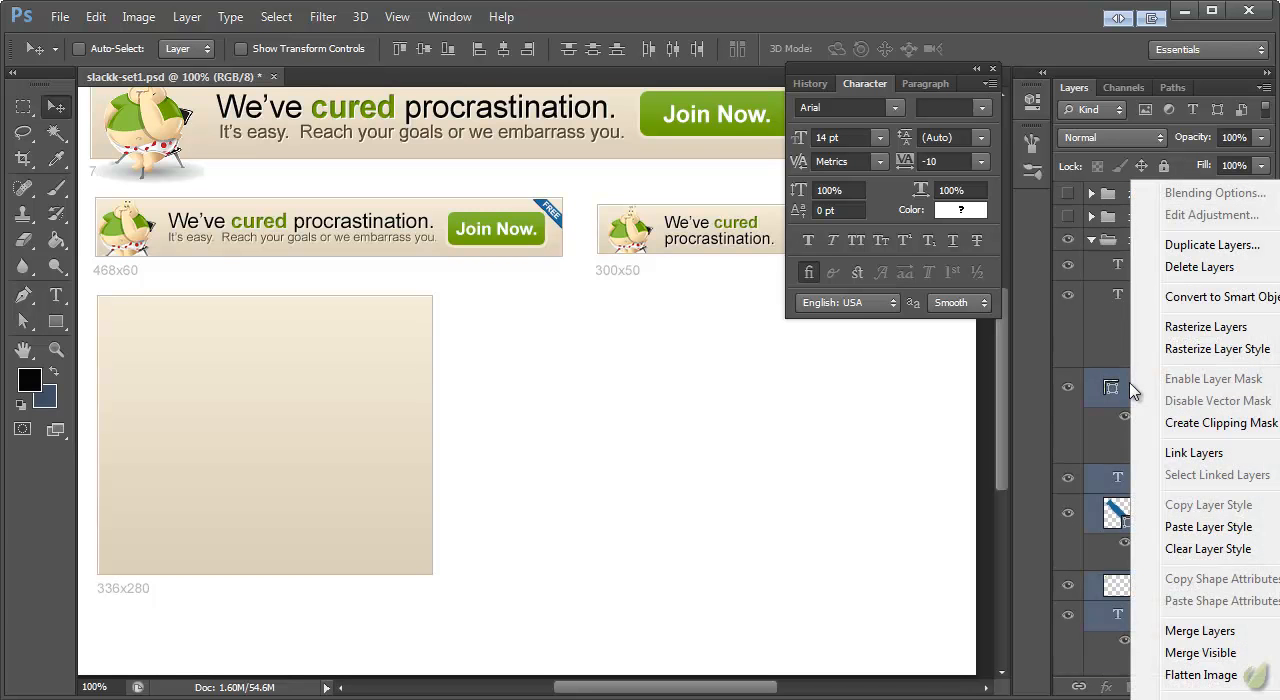
click(1215, 423)
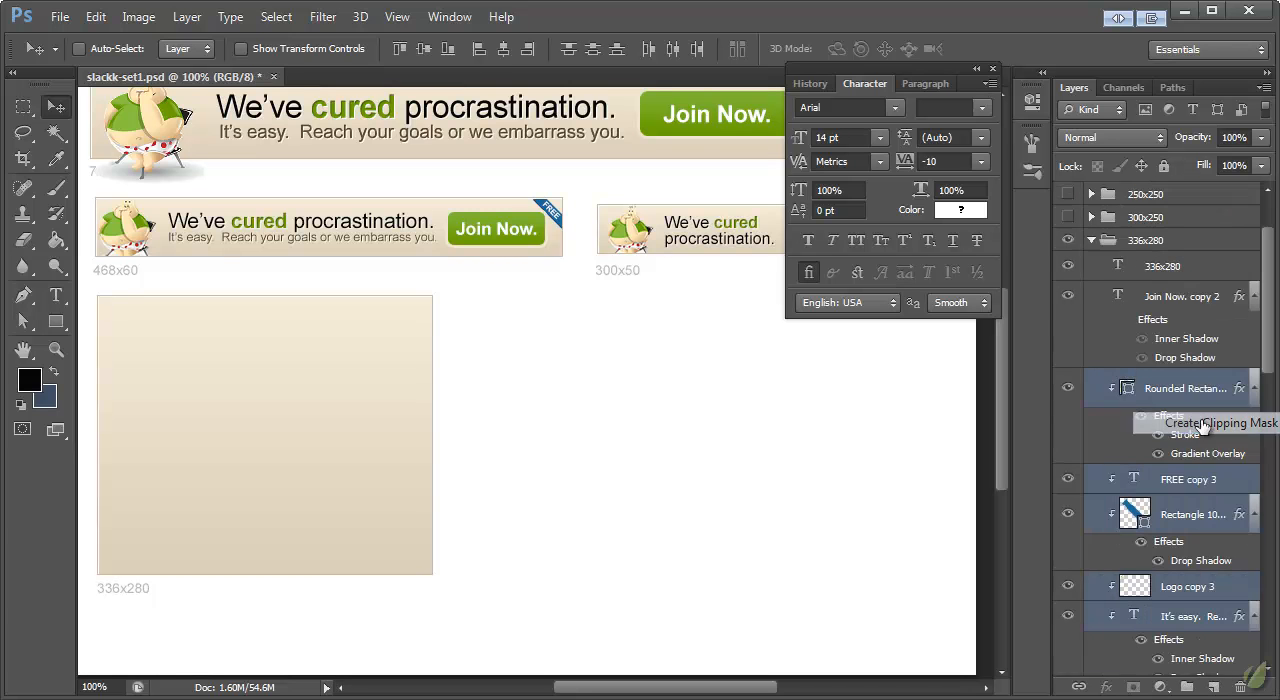
Step: Move all the copied elements together into the 336x280 banner, with the mascot near its centre
shift+click(1177, 300)
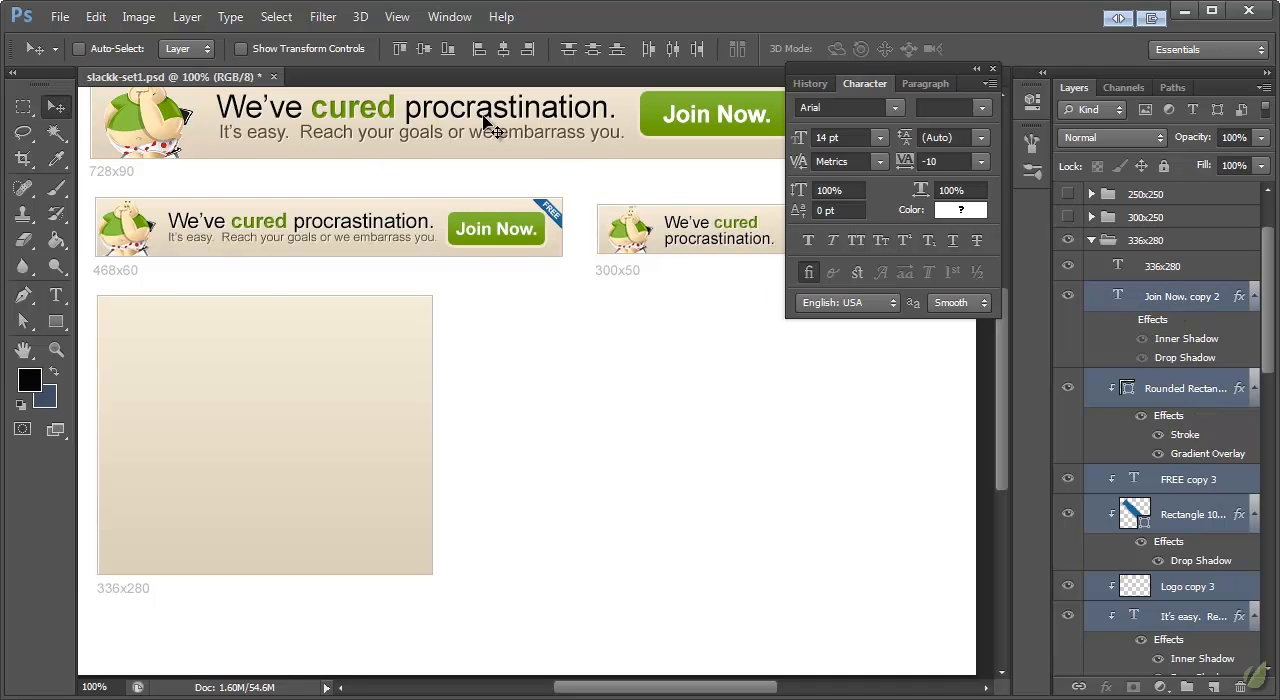
drag(473, 116, 560, 432)
mouse_move(246, 430)
mouse_down()
mouse_move(243, 460)
mouse_move(238, 444)
mouse_up()
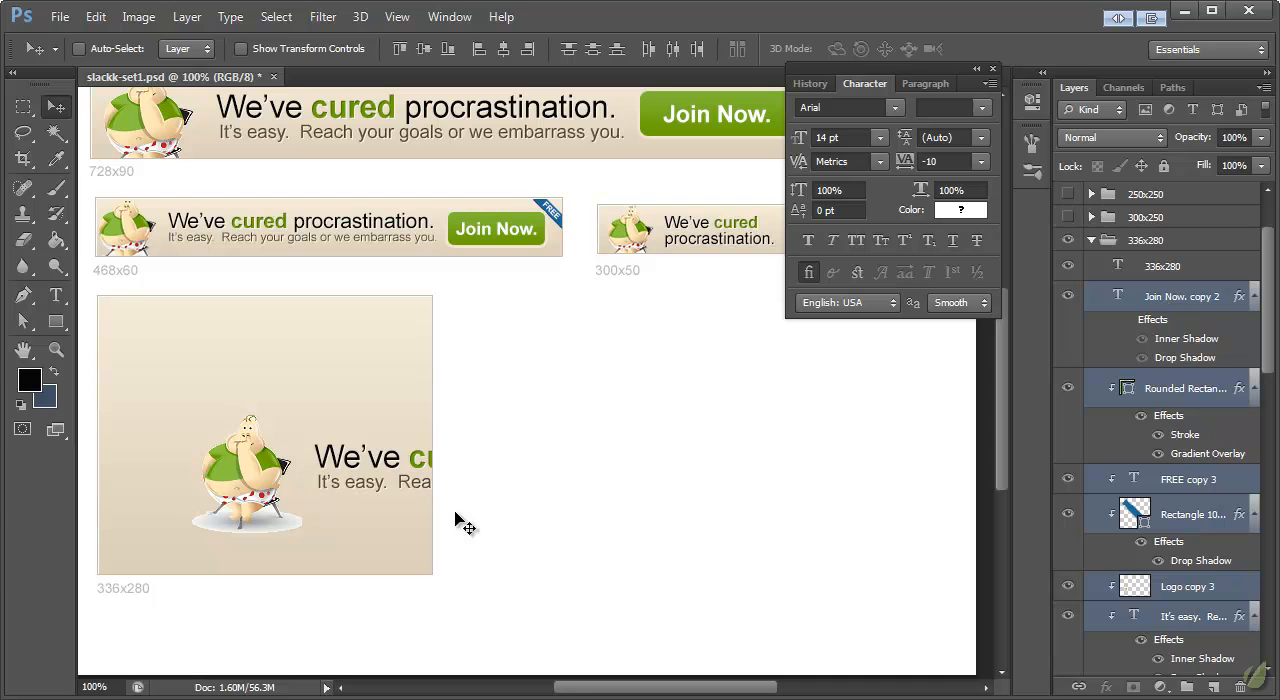
drag(252, 472, 250, 449)
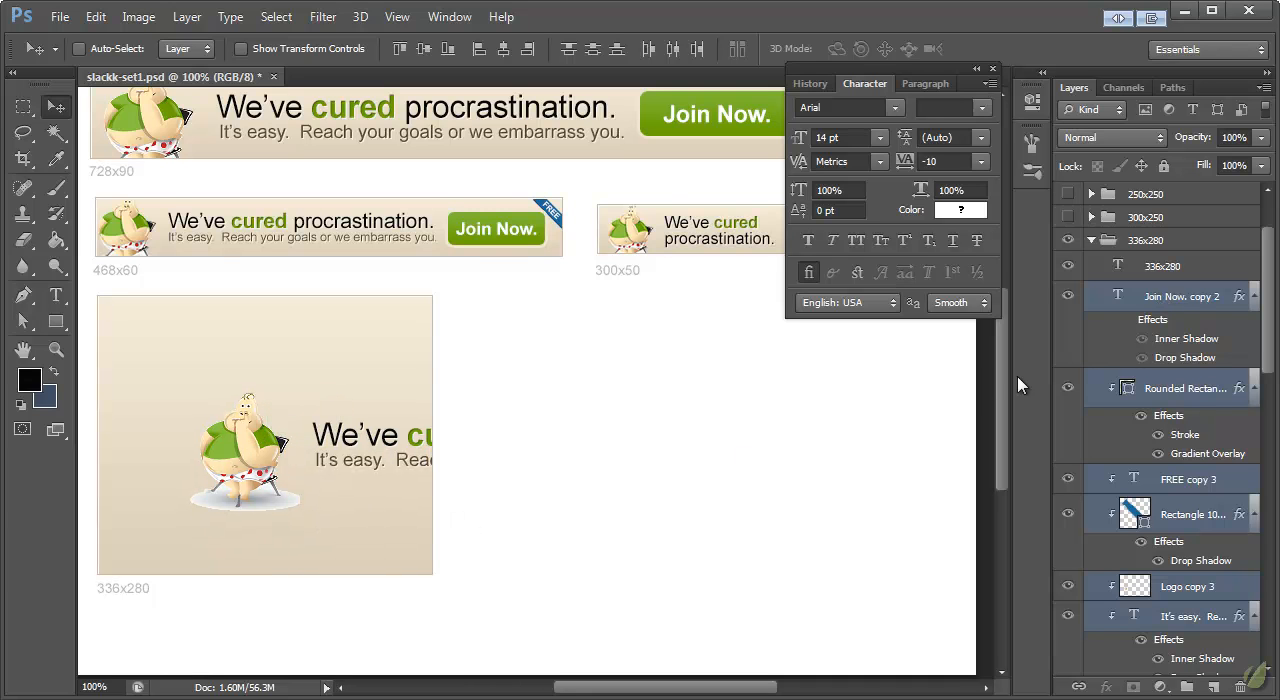
Step: Move only the "We've cured procrastination." headline to the upper part of the 336x280 banner, above the mascot
click(1175, 300)
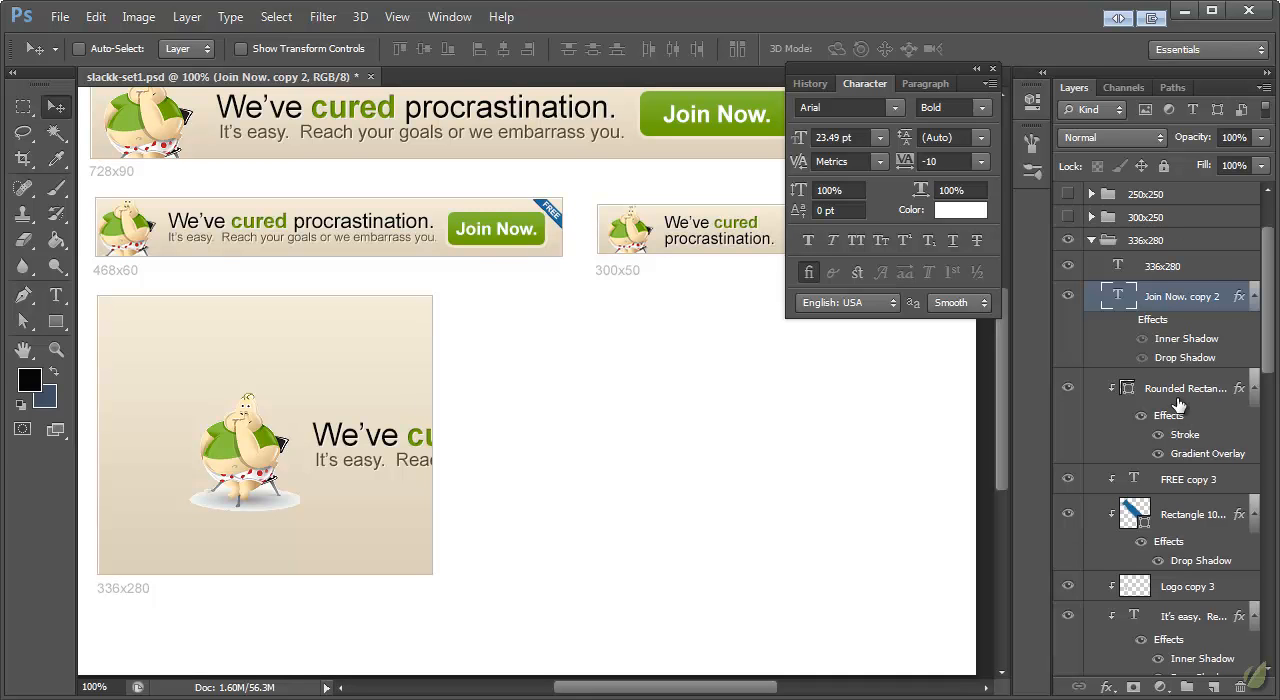
scroll(1178, 405, down, 3)
click(1178, 604)
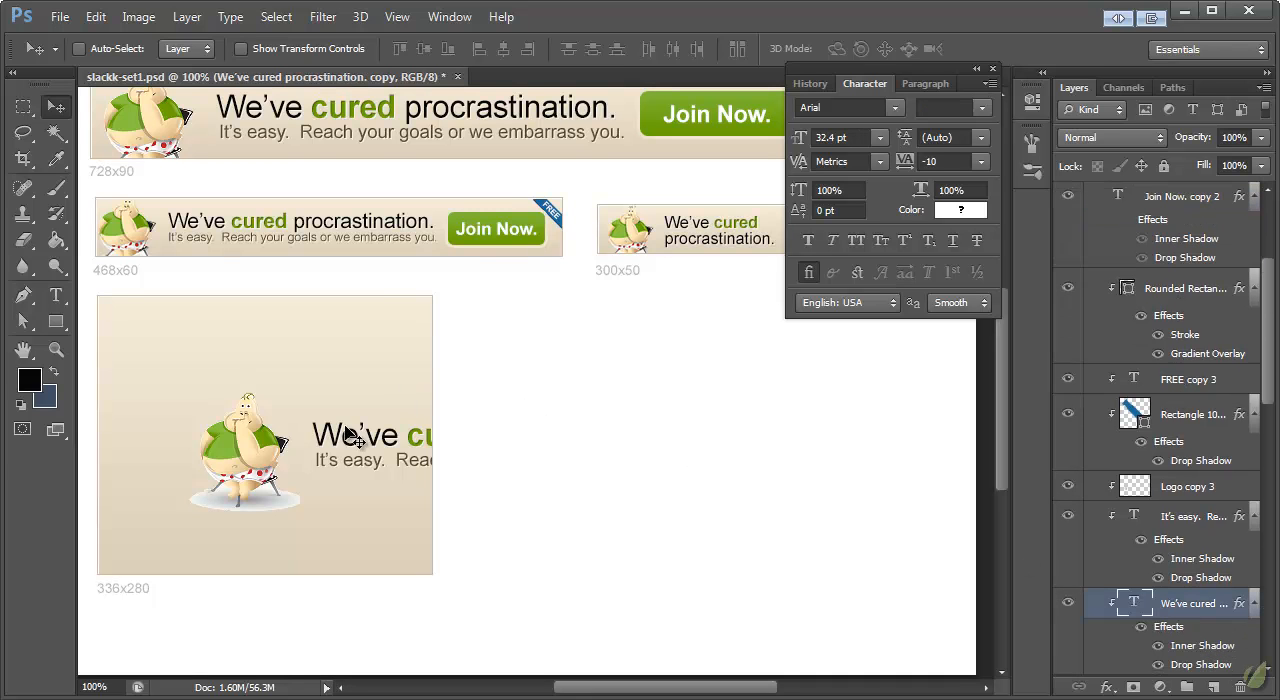
drag(343, 437, 125, 348)
drag(251, 354, 277, 344)
Step: Break the 336x280 headline into two lines before "procrastination."
click(56, 295)
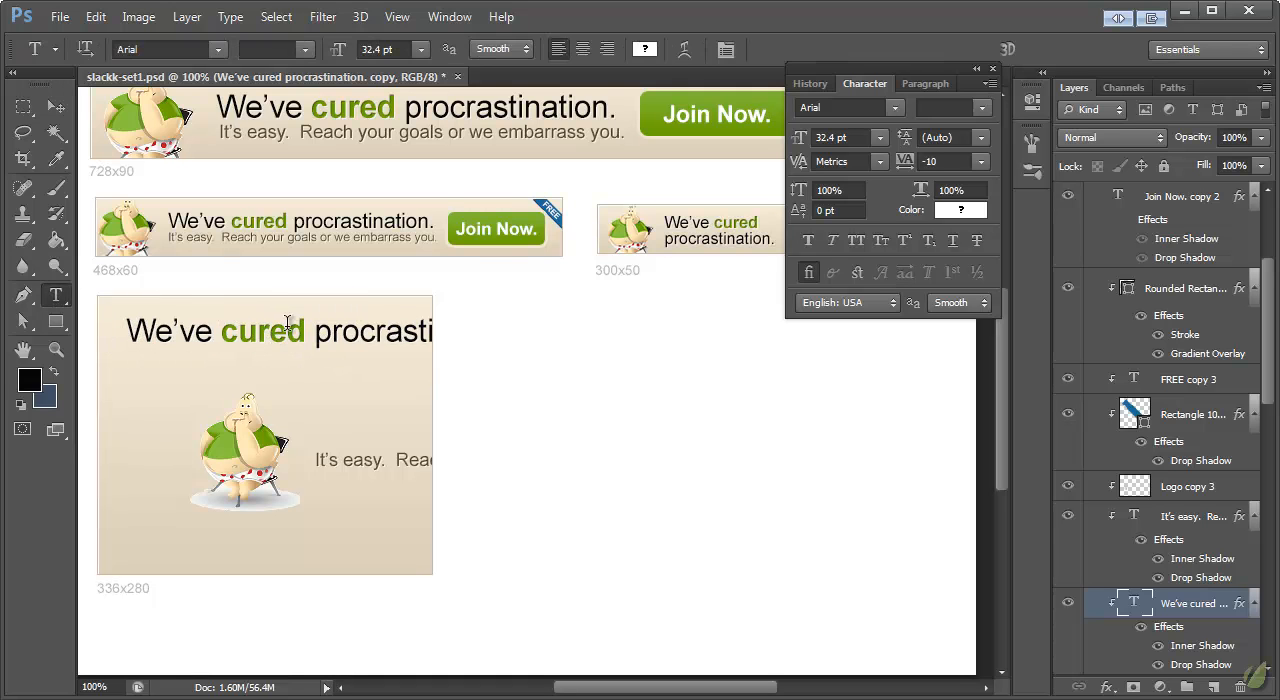
click(313, 333)
key(Return)
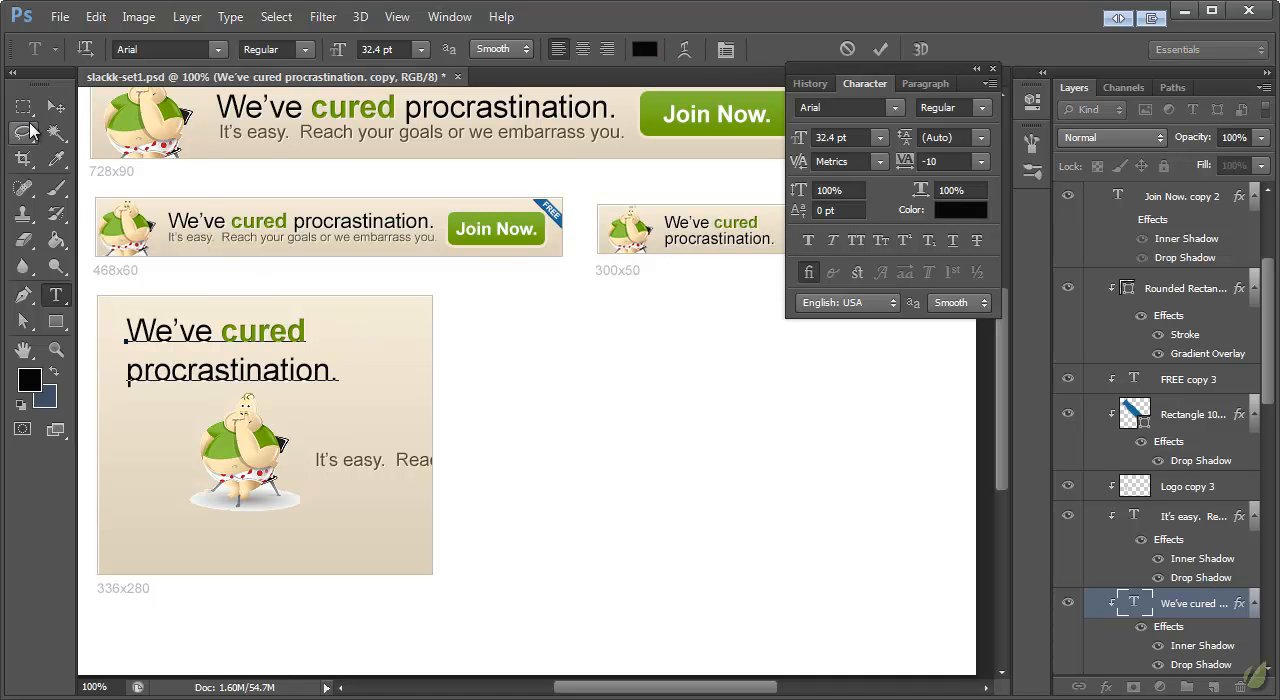
click(56, 107)
Step: Tighten the 336x280 headline's leading, trying 33 pt and settling on 29 pt
click(56, 295)
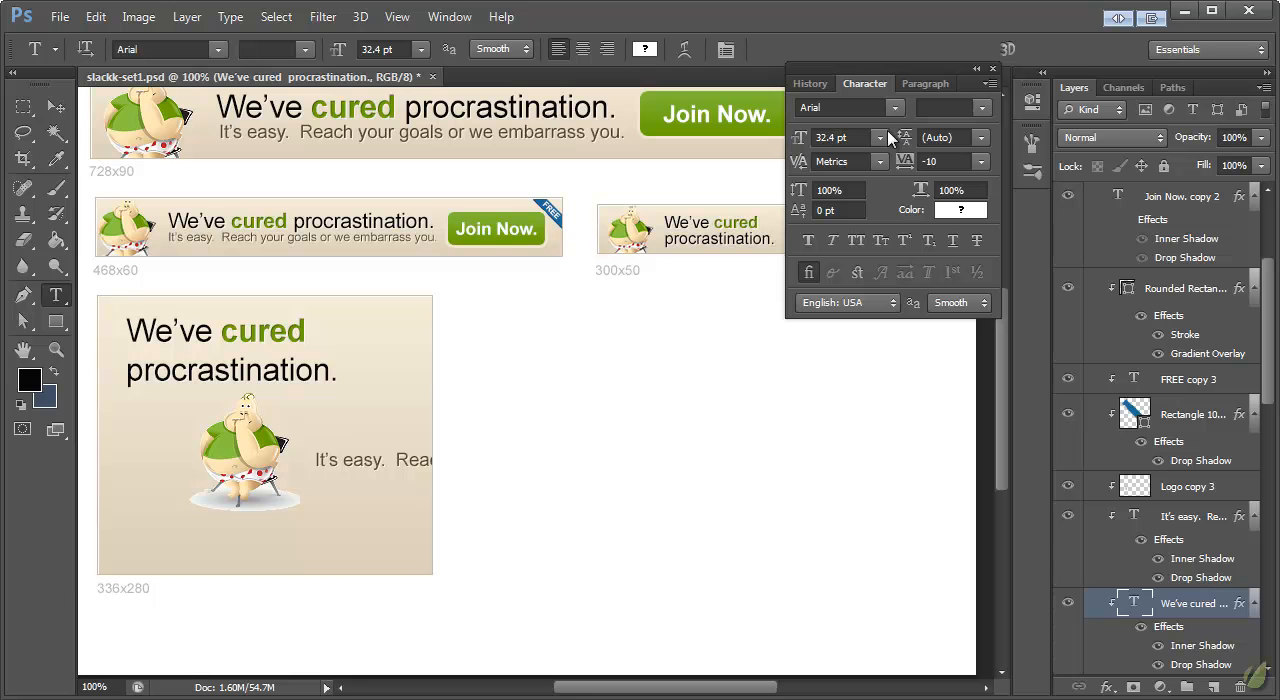
click(955, 137)
text(33)
key(Return)
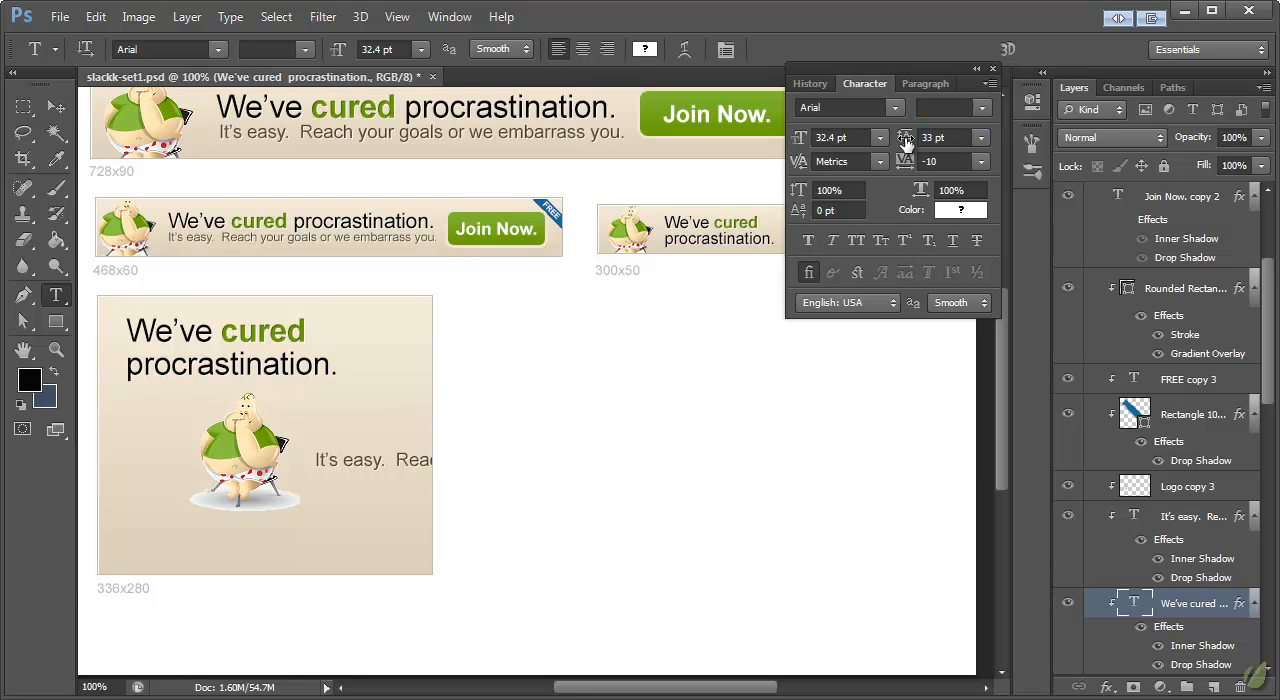
click(905, 143)
text(29)
key(Return)
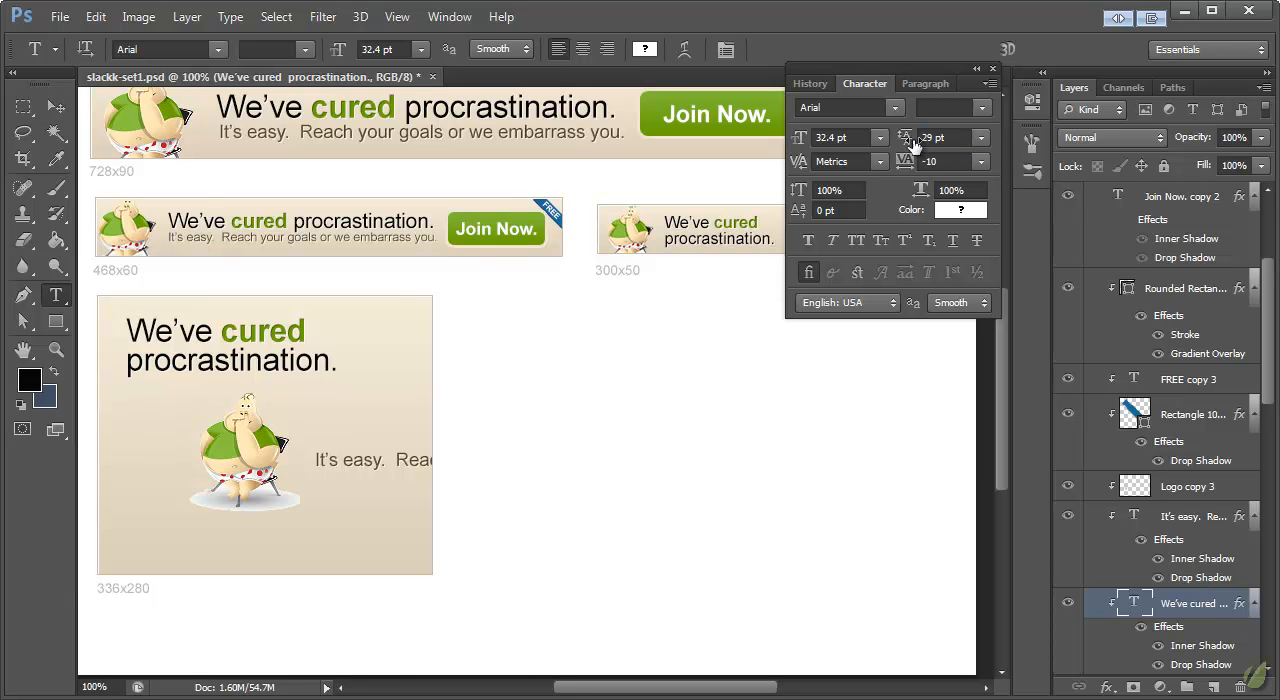
Step: Centre-align the two-line headline in the 336x280 banner, move it to the horizontal middle and scale it down slightly
click(582, 49)
click(56, 108)
drag(175, 350, 310, 348)
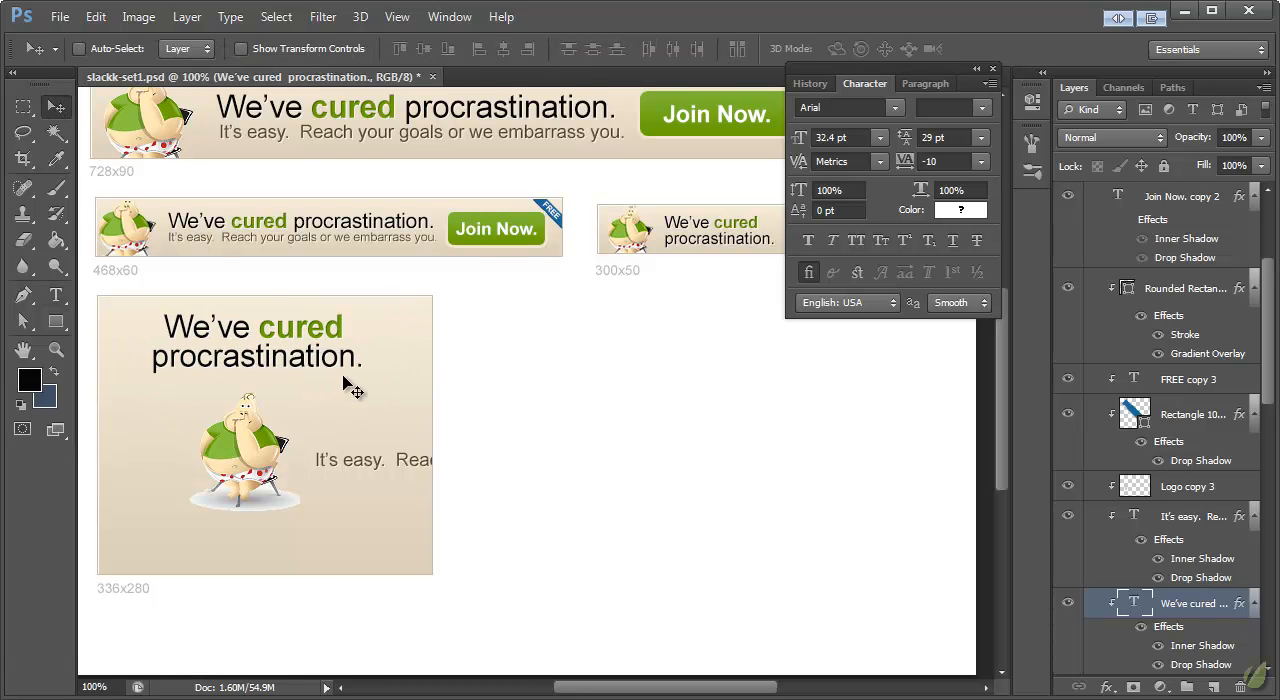
key(ctrl+t)
drag(364, 383, 293, 360)
click(56, 107)
click(583, 226)
Step: Shift the 336x280 mascot slightly down and right, and place the "It's easy." tagline just beneath the headline
ctrl+click(354, 460)
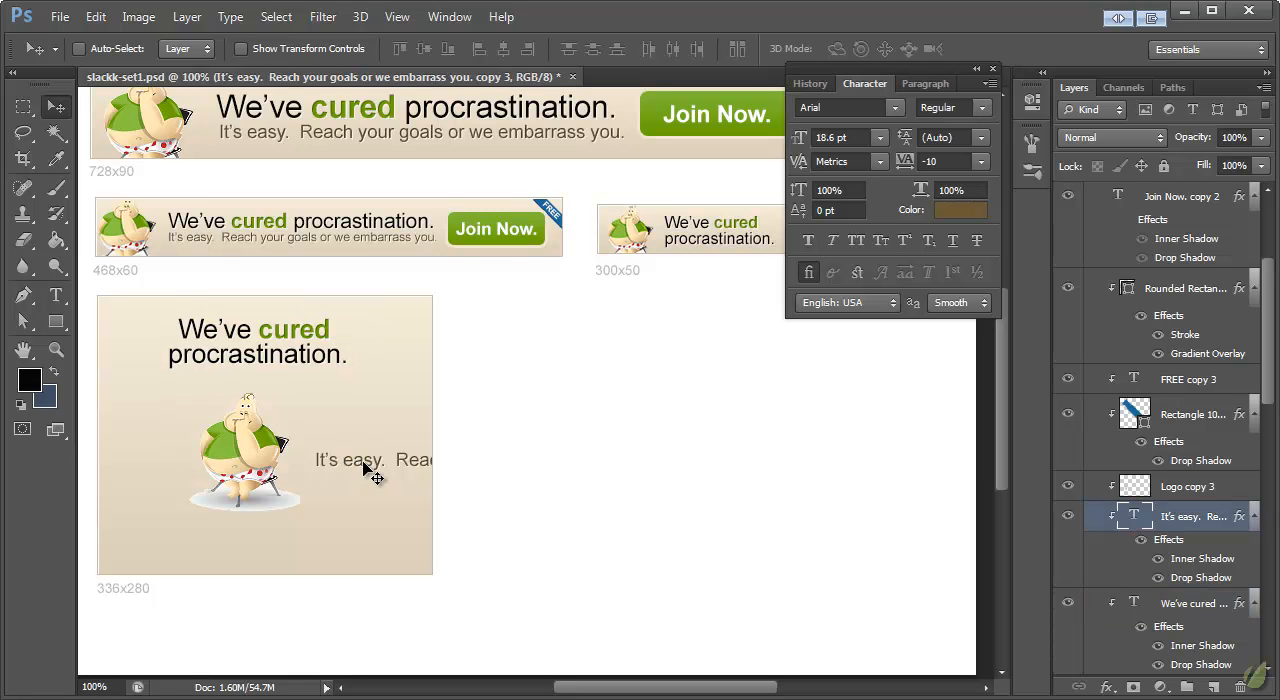
ctrl+click(248, 452)
mouse_move(248, 452)
mouse_down()
mouse_move(256, 428)
mouse_move(262, 460)
mouse_up()
ctrl+click(366, 462)
drag(366, 462, 158, 386)
Step: Scale the 336x280 tagline down proportionally to 16.91 pt
key(ctrl+t)
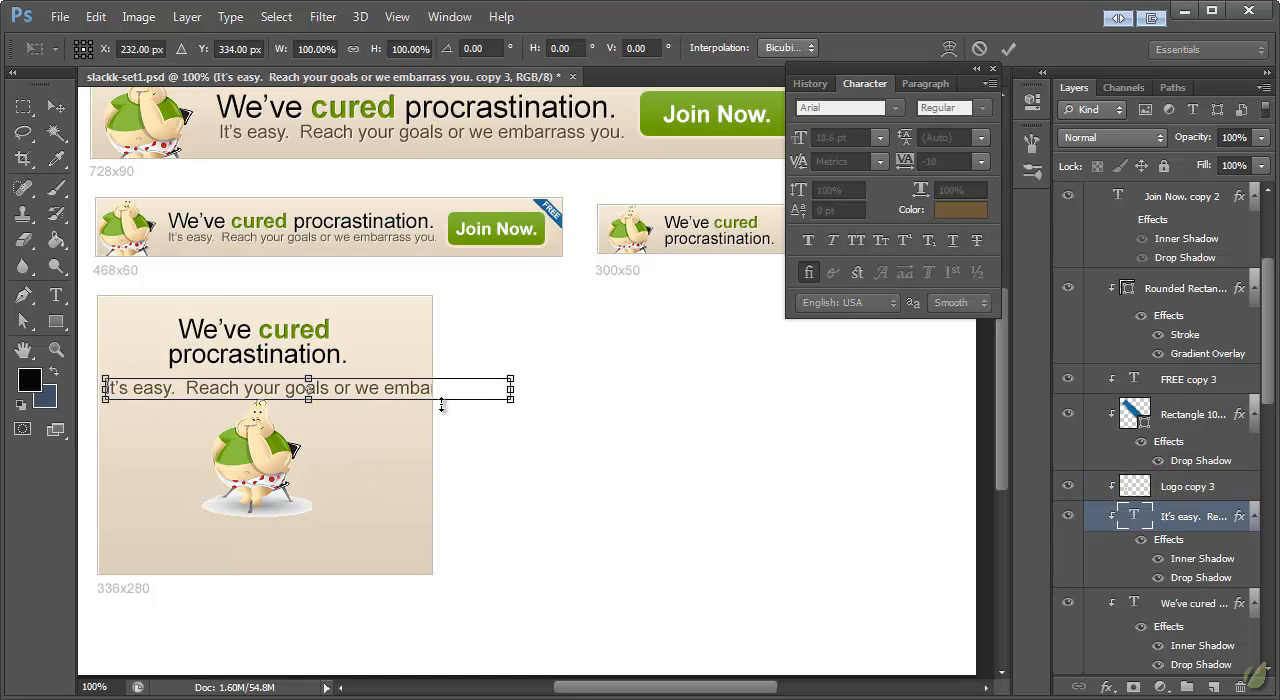
drag(511, 398, 473, 408)
click(49, 100)
click(579, 225)
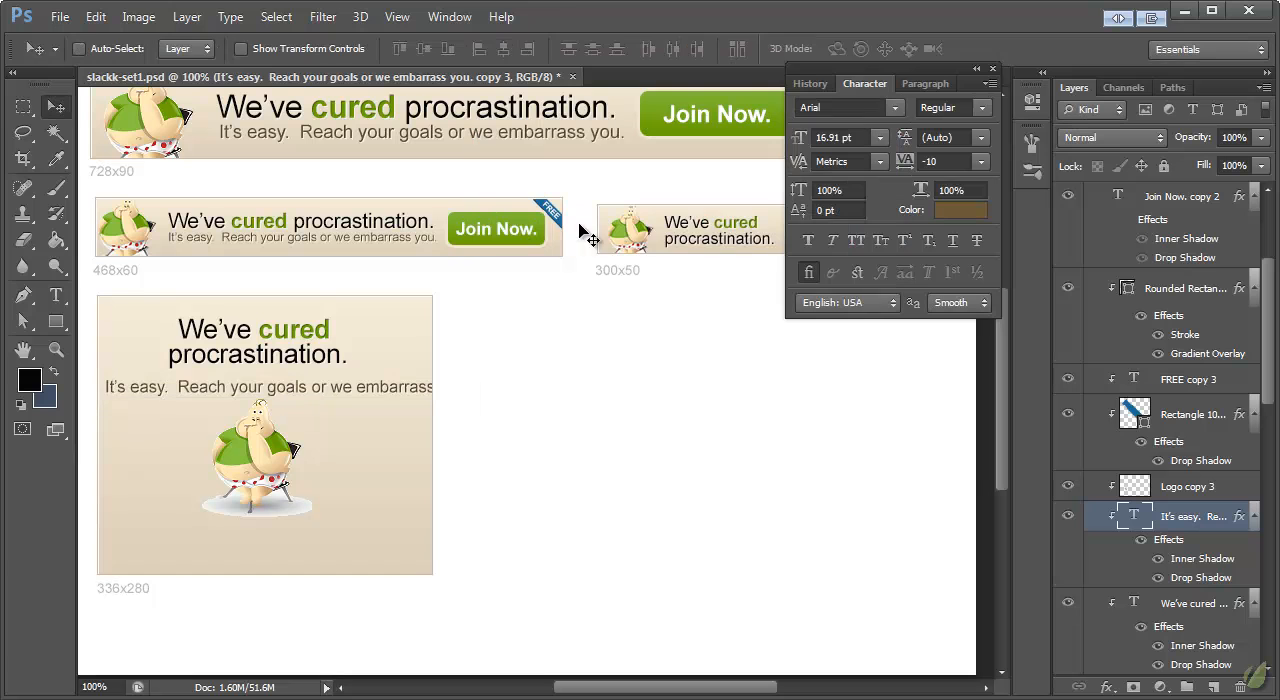
Step: Break the tagline before "or we embarrass you." and centre its two lines beneath the 336x280 headline
click(56, 295)
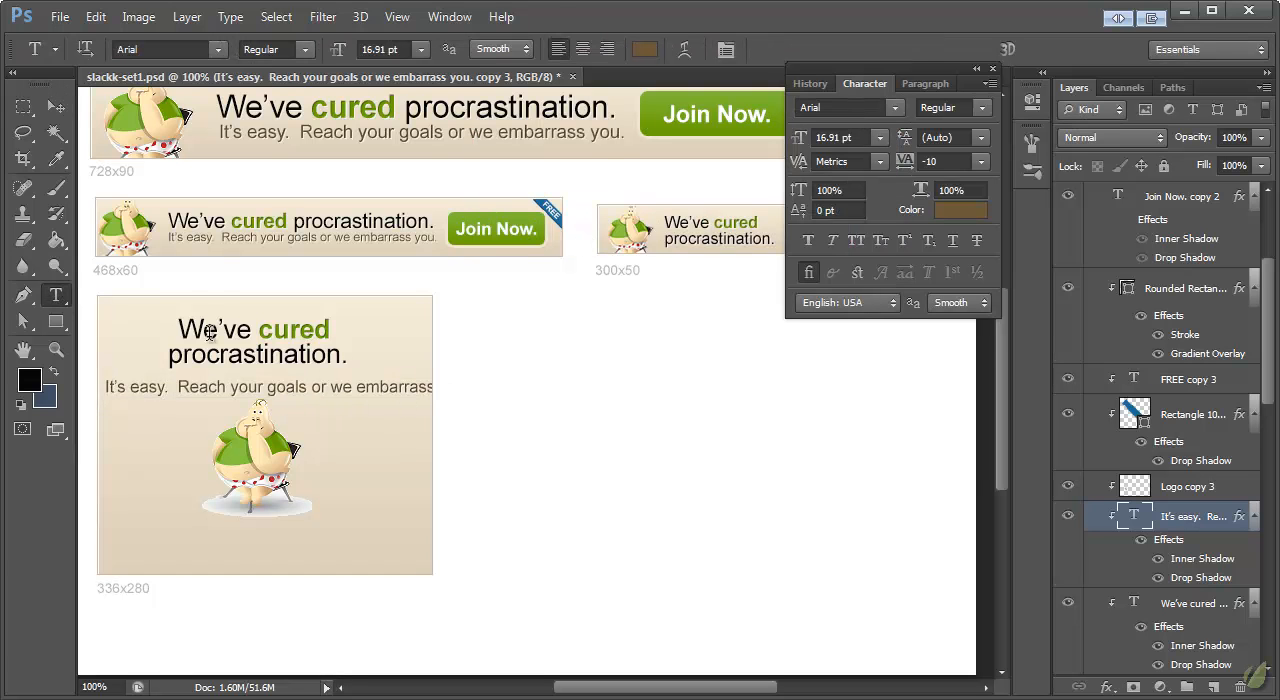
click(319, 387)
key(Return)
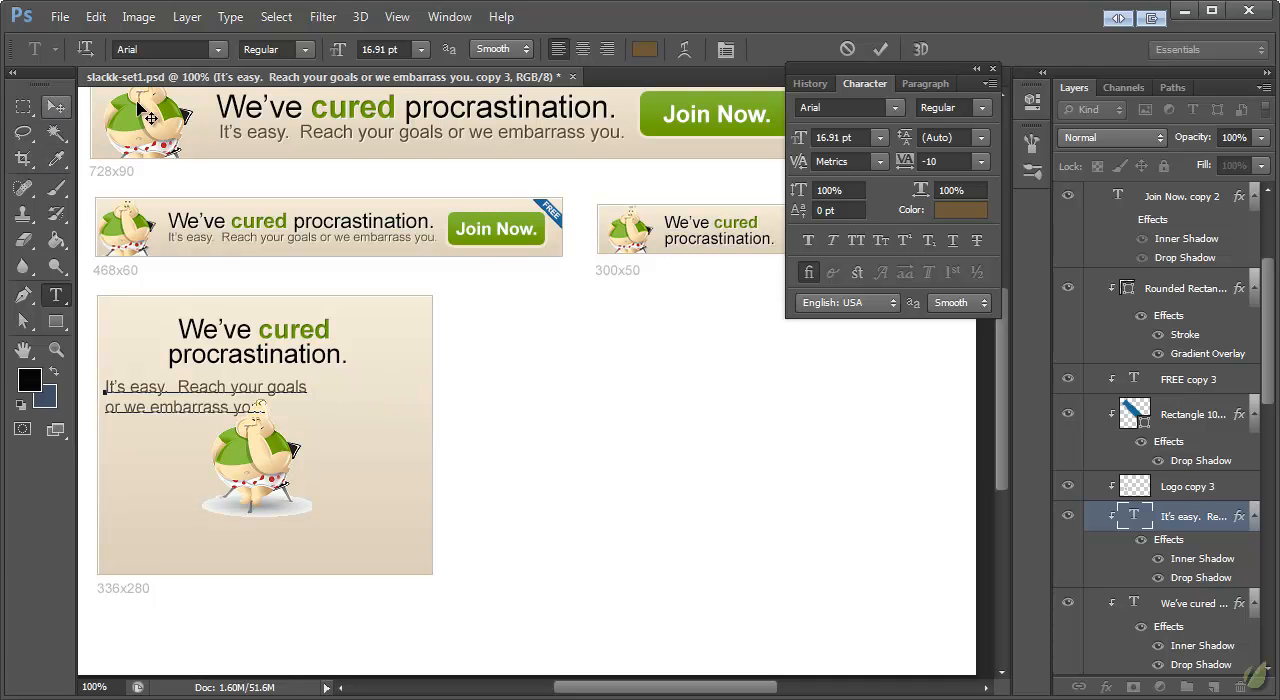
click(56, 108)
click(56, 295)
click(582, 49)
click(56, 108)
drag(165, 393, 310, 388)
Step: Remove the line break before "procrastination." so the 336x280 headline runs on one line
click(56, 295)
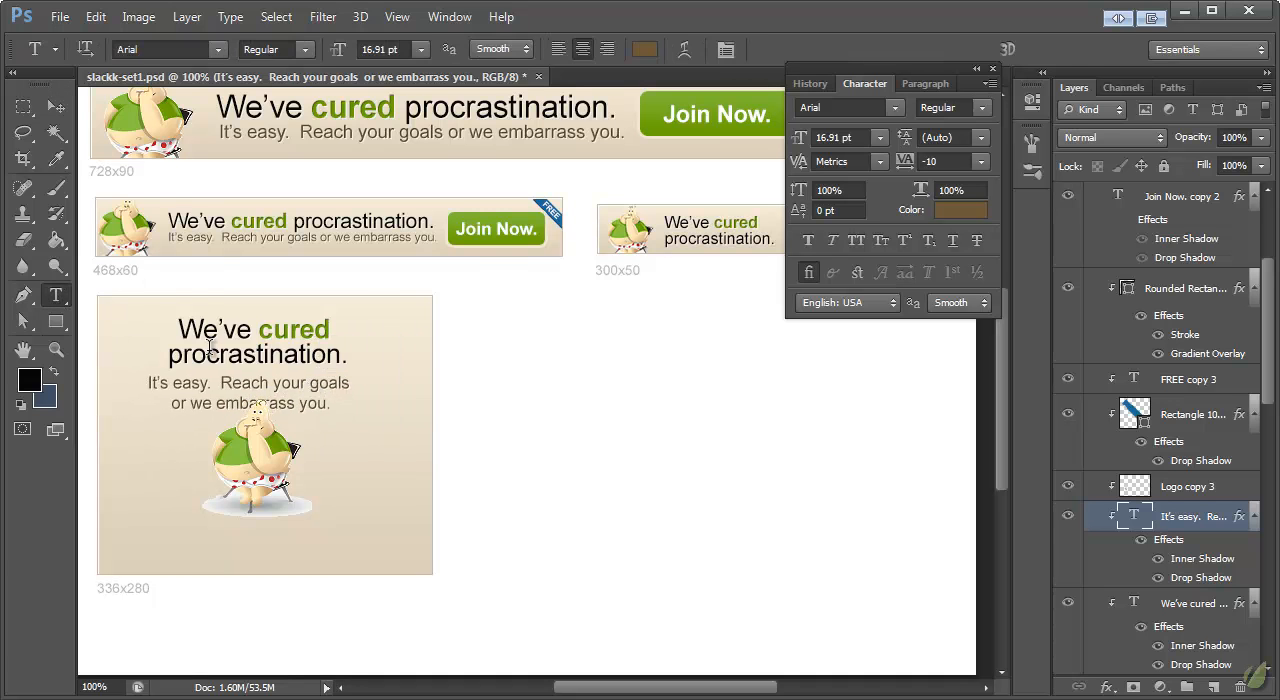
click(173, 353)
key(BackSpace)
key(BackSpace)
key(ctrl+Return)
Step: Scale the one-line headline down to 23.49 pt and centre it across the top of the 336x280 banner
key(v)
key(ctrl+t)
drag(428, 349, 378, 354)
drag(348, 343, 377, 335)
key(v)
click(568, 220)
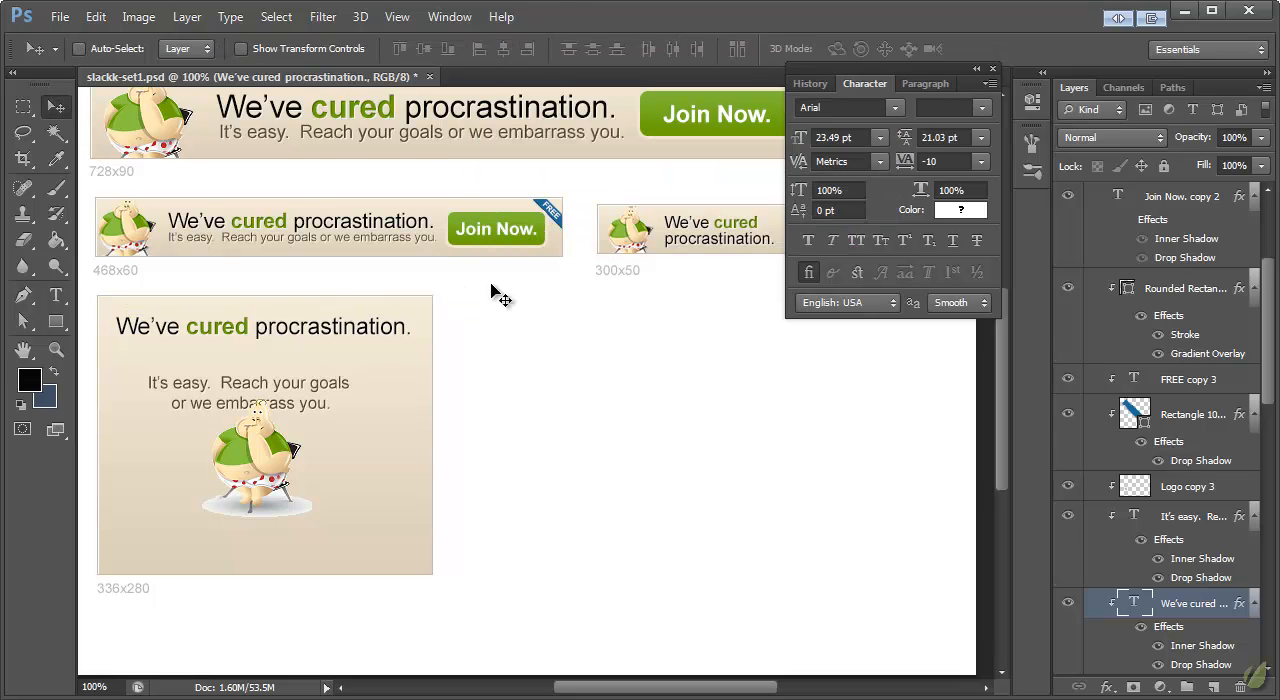
Step: Move the two-line tagline up close beneath the headline and set its font size to 15 pt
ctrl+click(310, 393)
drag(318, 384, 326, 355)
click(56, 297)
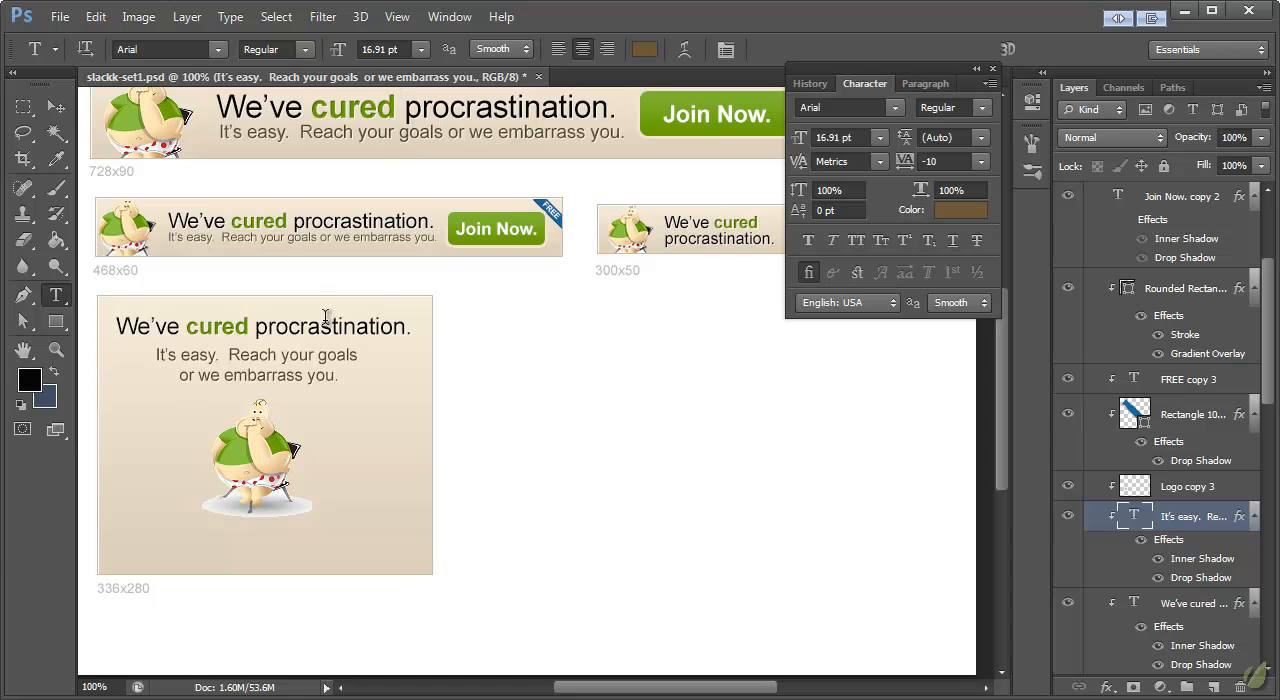
click(389, 49)
text(15)
key(Return)
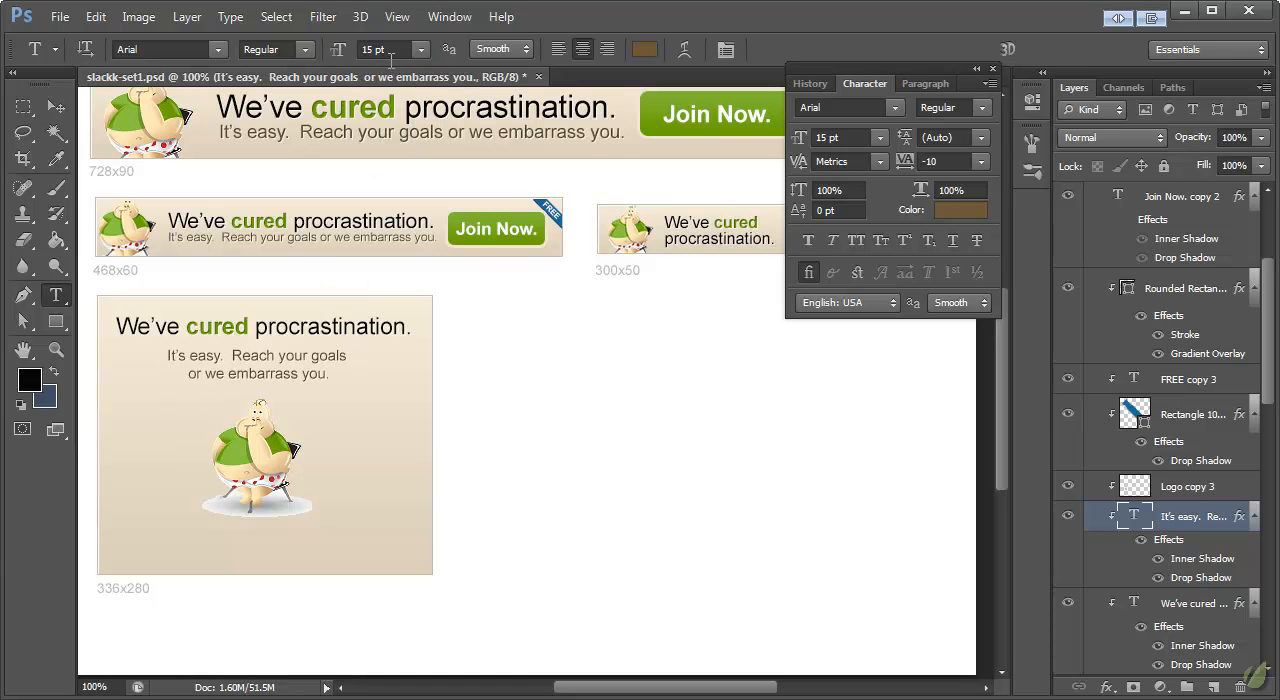
Step: Nudge the tagline into centred alignment under the headline and move the mascot up closer to it
click(226, 375)
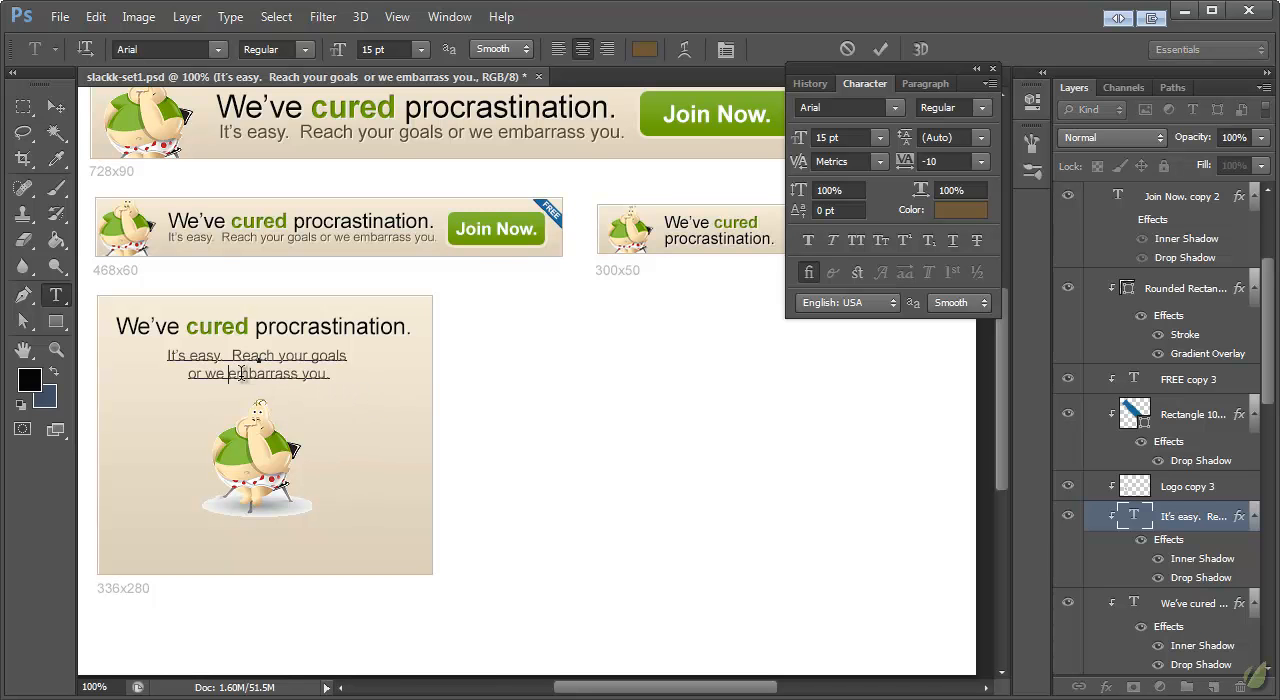
click(56, 107)
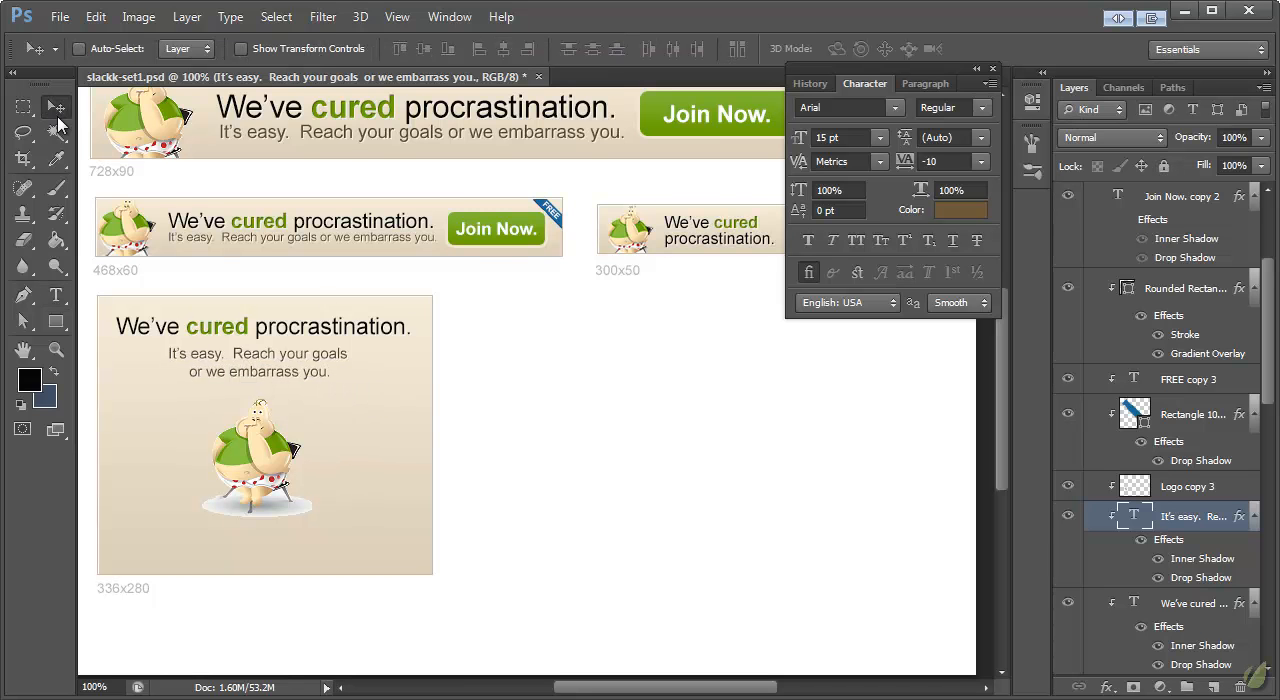
drag(334, 334, 311, 335)
drag(265, 465, 262, 446)
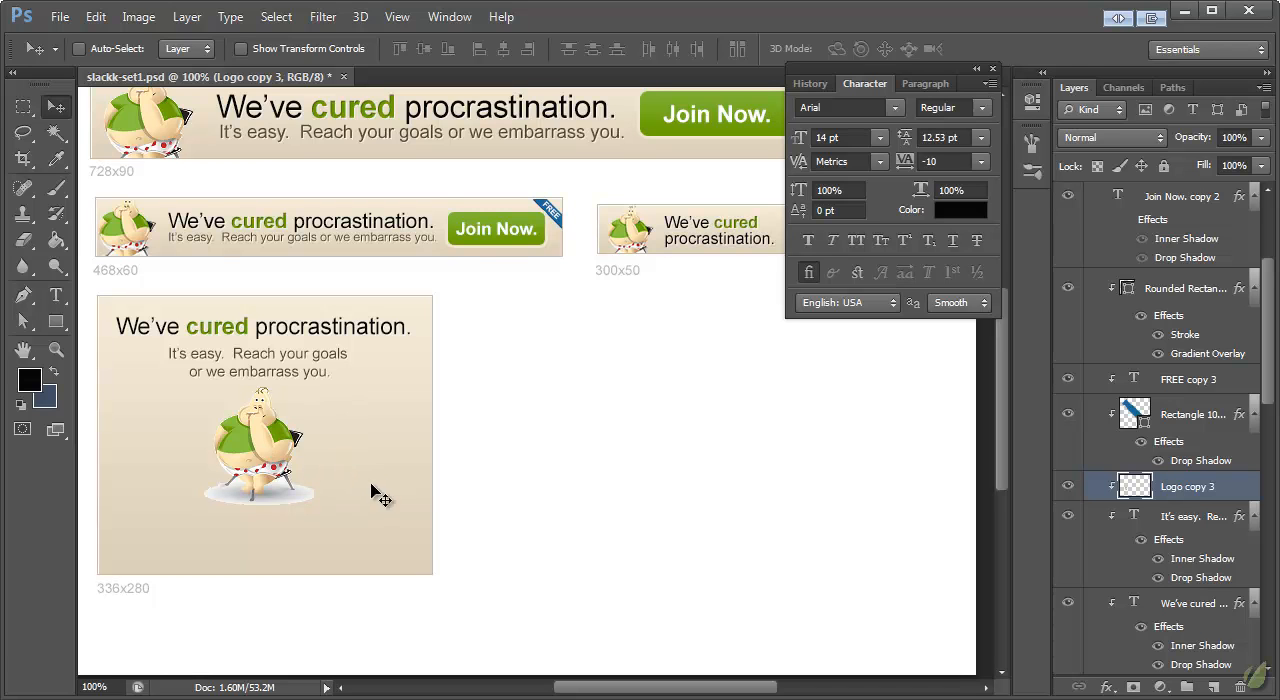
Step: Move the "Join Now." text and its rounded rectangle together below the mascot, centred in the 336x280 banner
scroll(1205, 328, up, 3)
click(1183, 314)
shift+click(1180, 418)
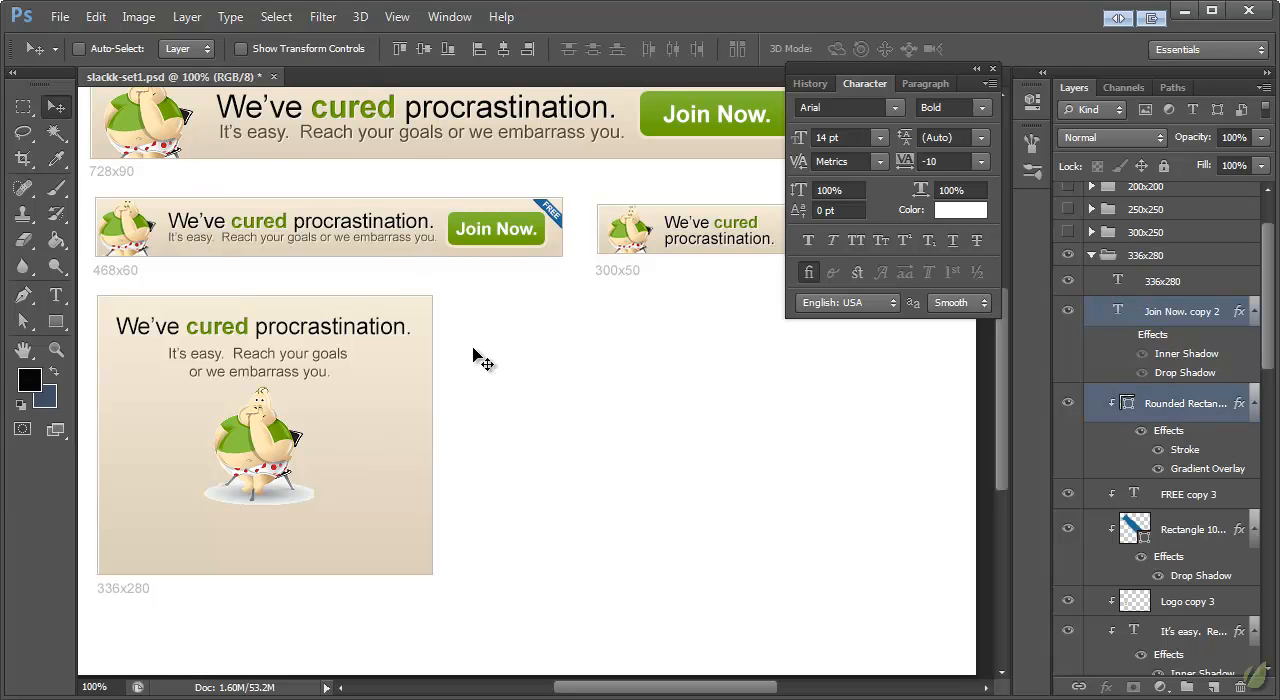
drag(600, 424, 288, 540)
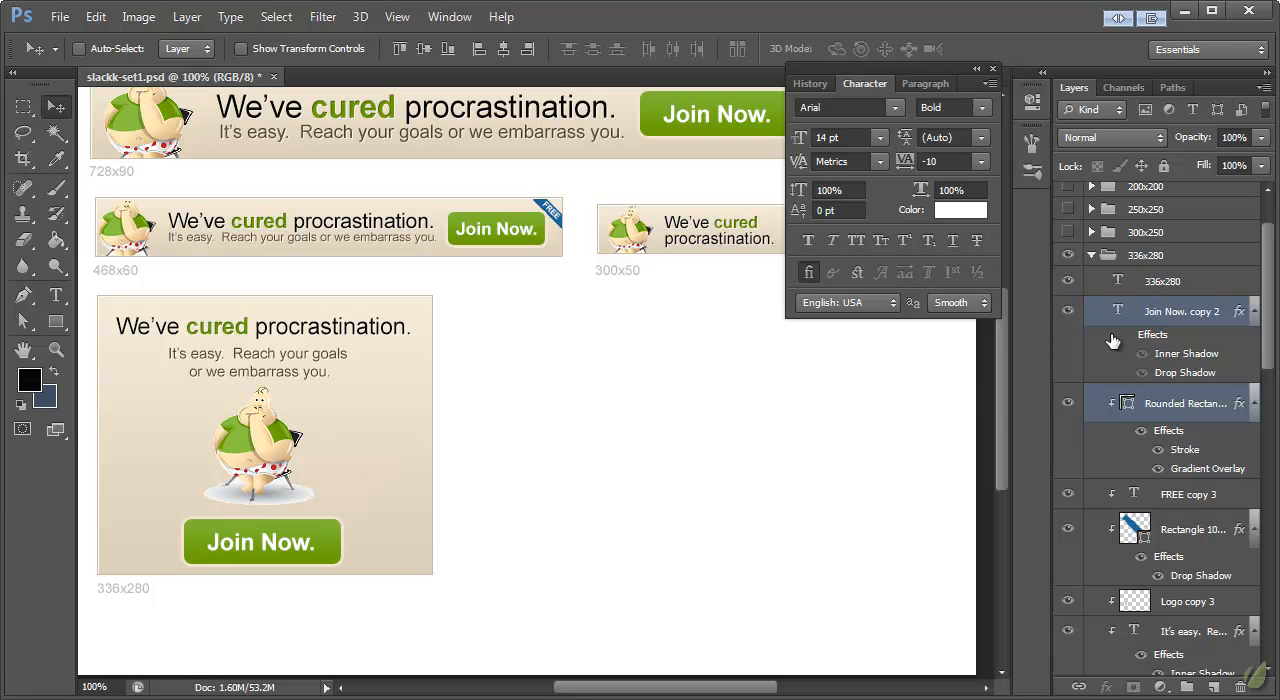
Step: Hide the Stroke effect on the 336x280 button and scale the button with its label to about 82%
click(1157, 450)
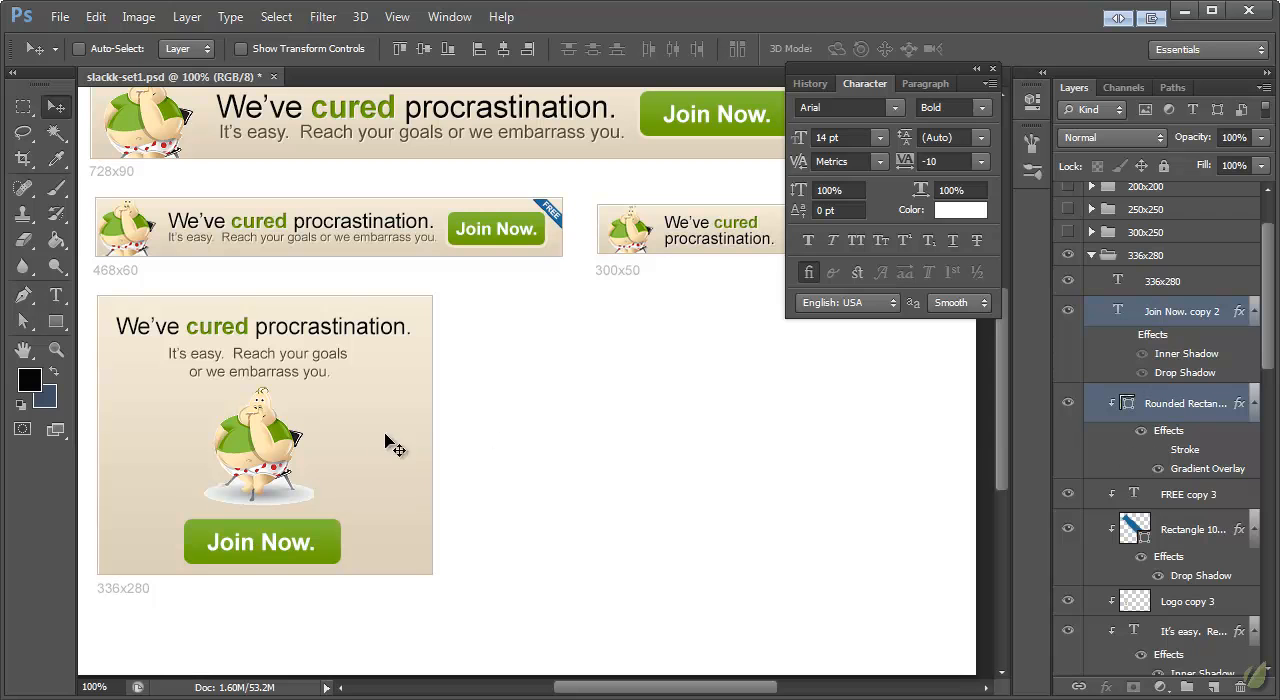
key(ctrl+t)
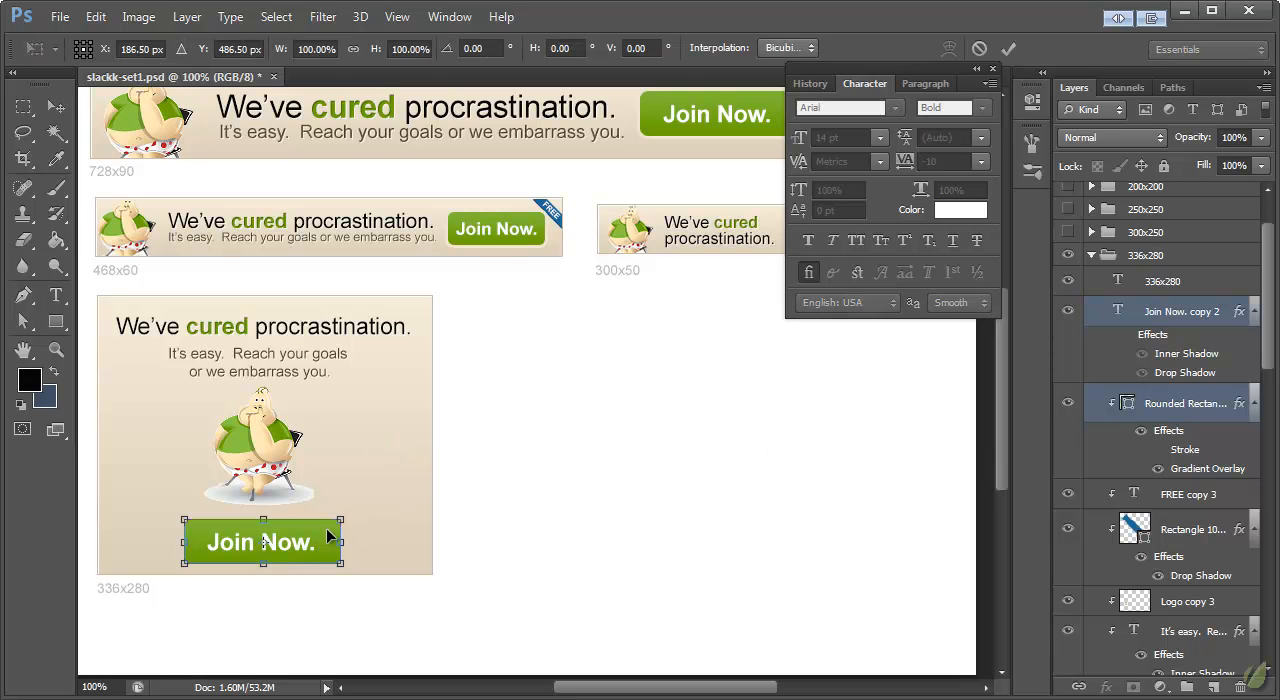
drag(347, 519, 333, 523)
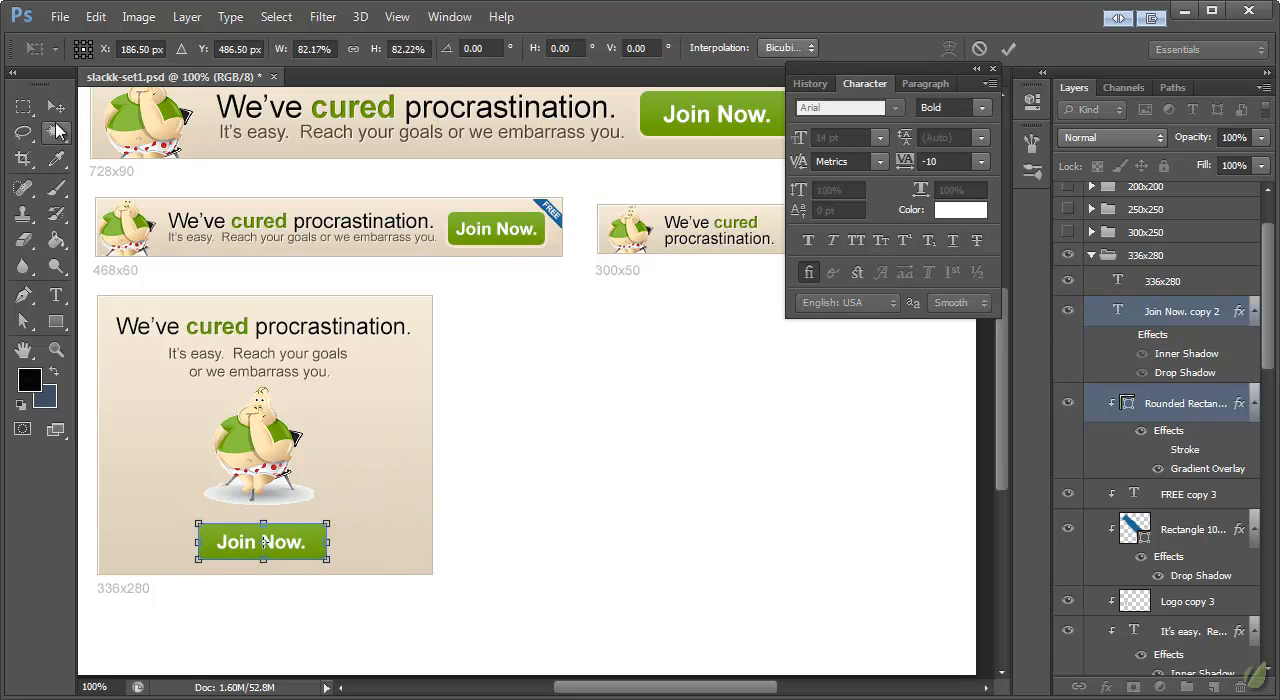
click(55, 118)
click(560, 230)
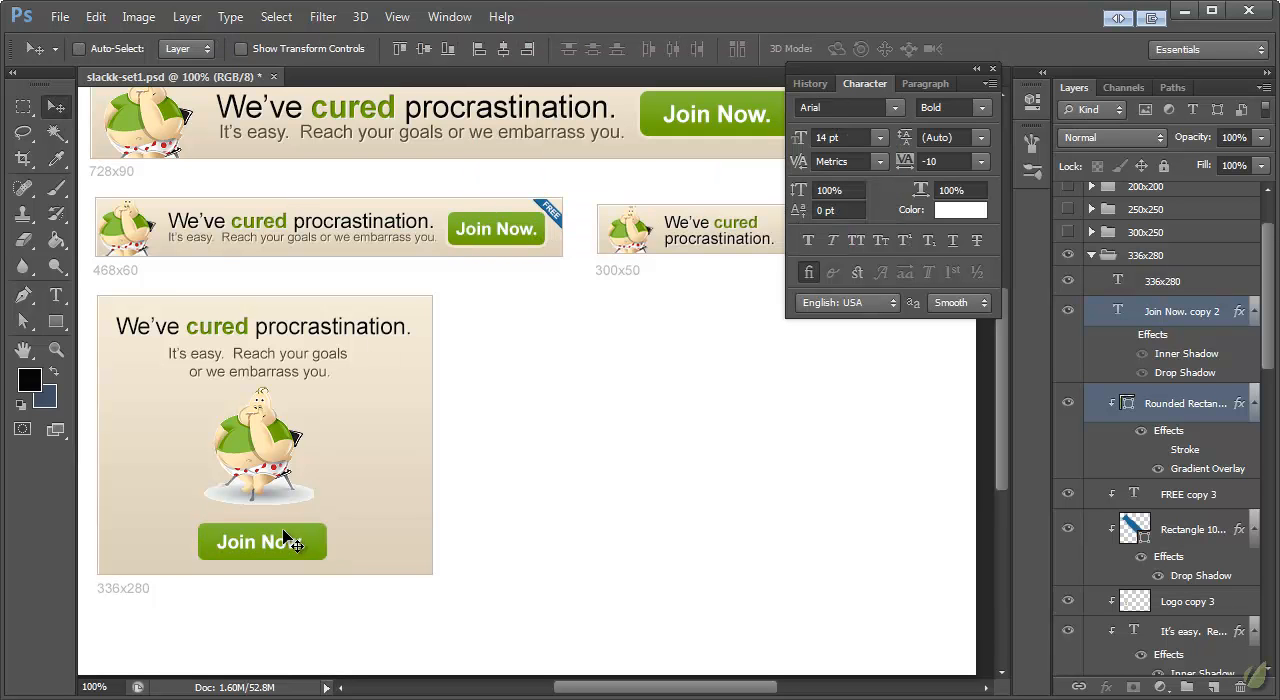
drag(283, 545, 280, 536)
Step: Move the "FREE" text and its blue ribbon together into the top-right corner of the 336x280 banner
scroll(1185, 512, down, 1)
click(1208, 476)
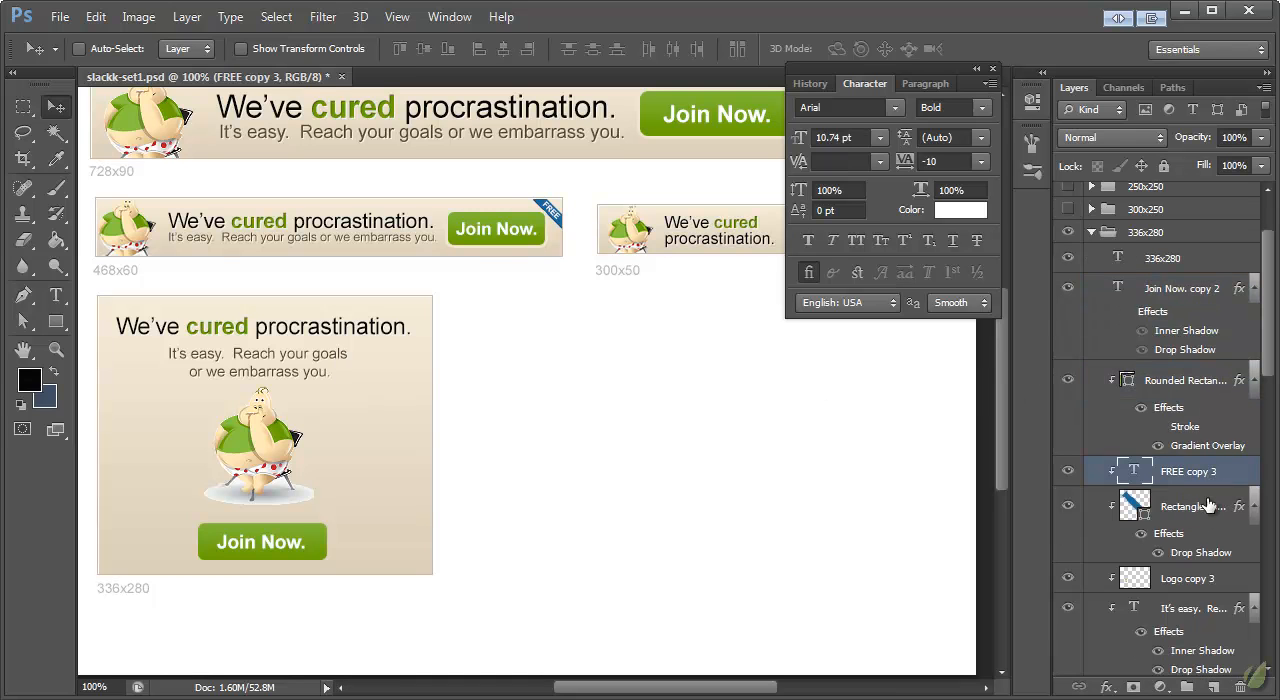
shift+click(1208, 506)
drag(537, 458, 592, 302)
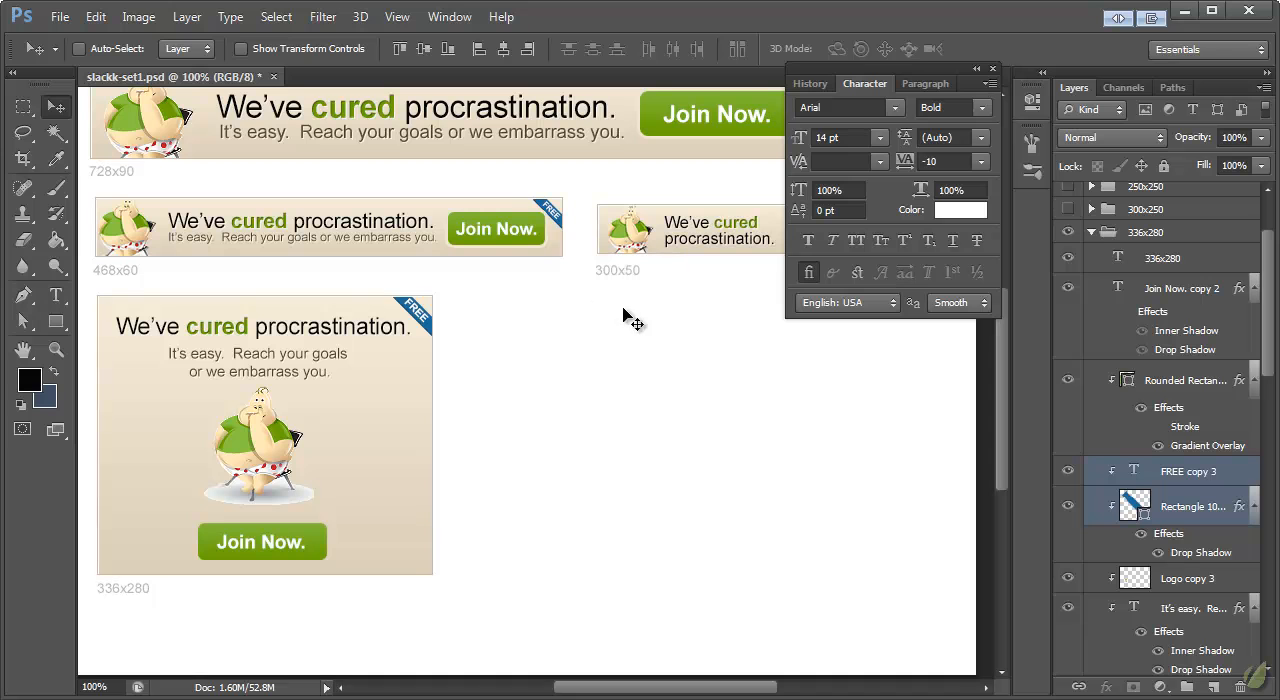
Step: Rebreak the 336x280 tagline so that only "embarrass you." falls on the second line
ctrl+click(297, 350)
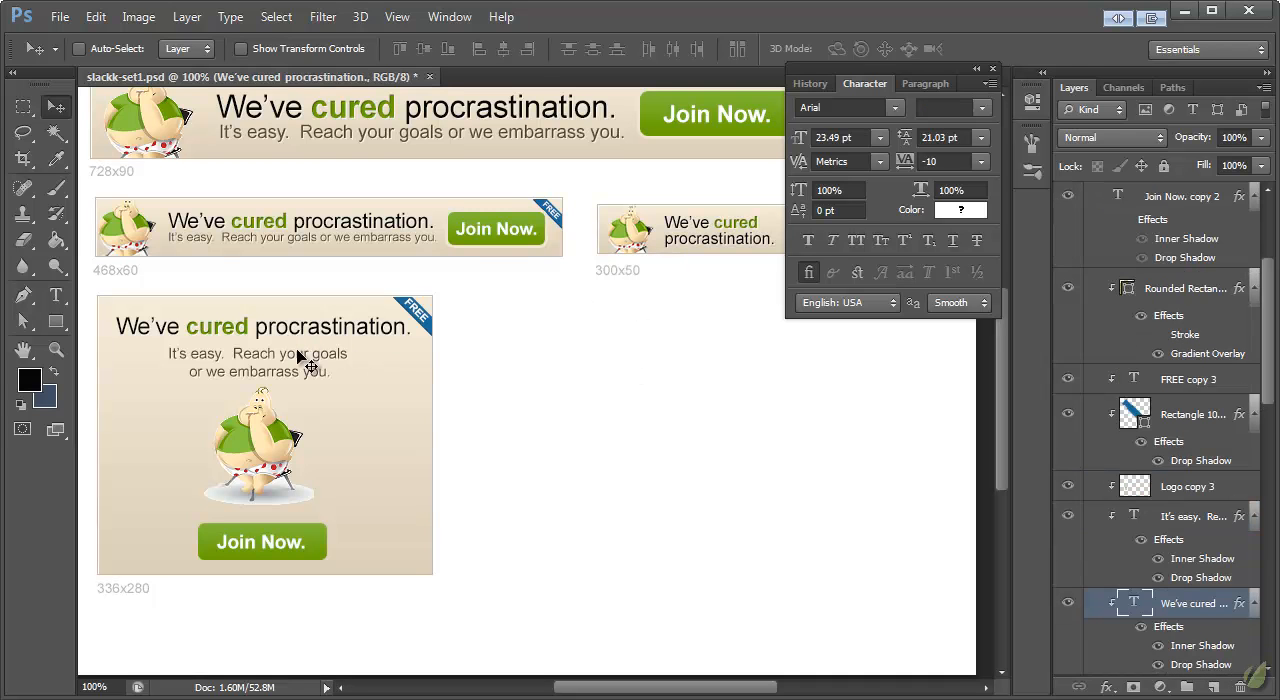
ctrl+click(297, 370)
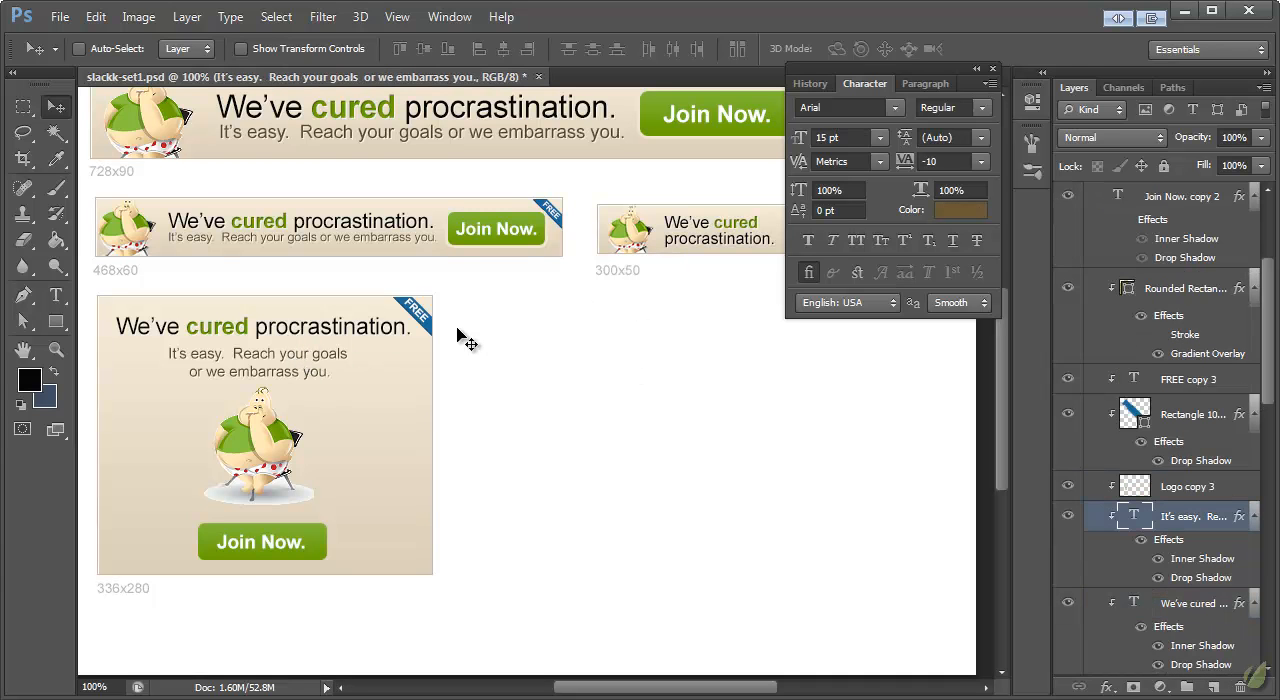
click(56, 295)
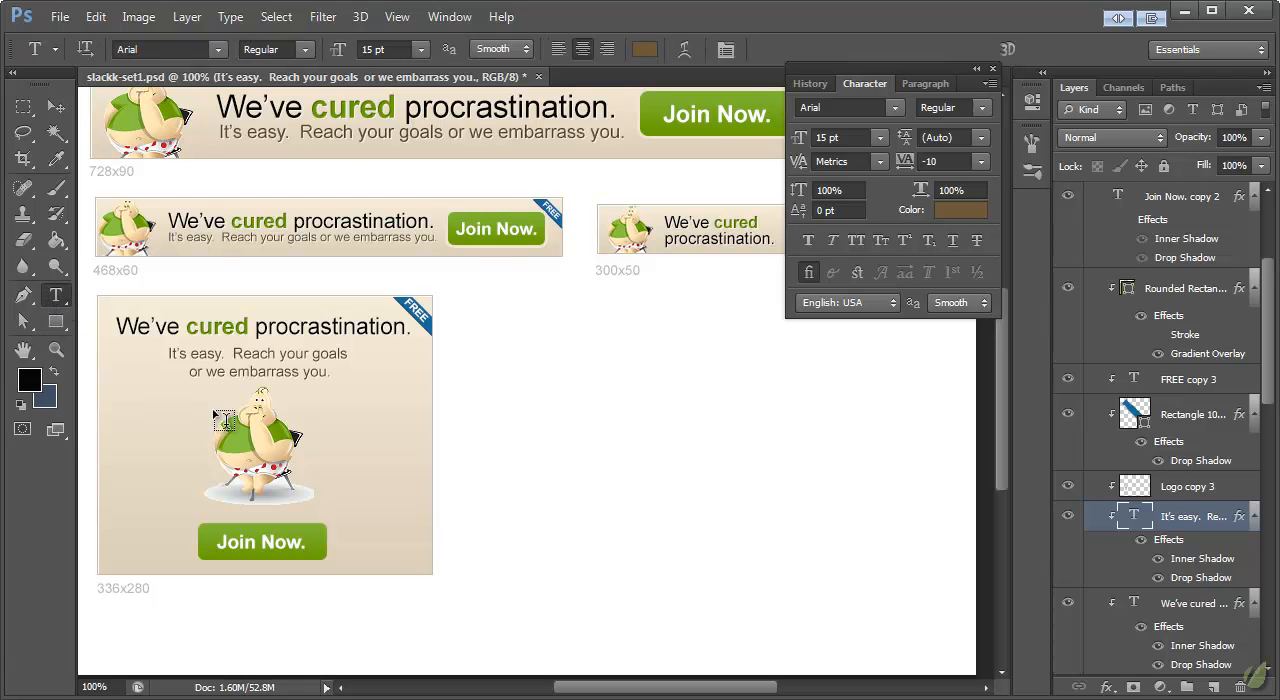
click(199, 371)
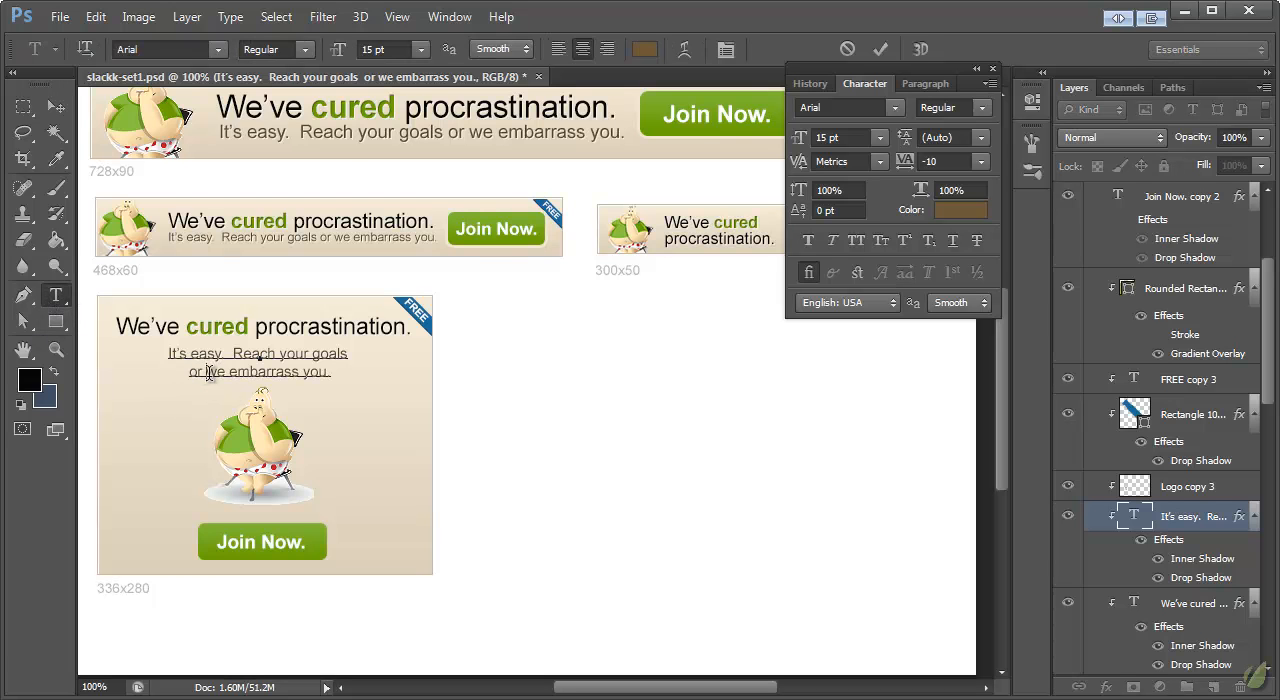
key(BackSpace)
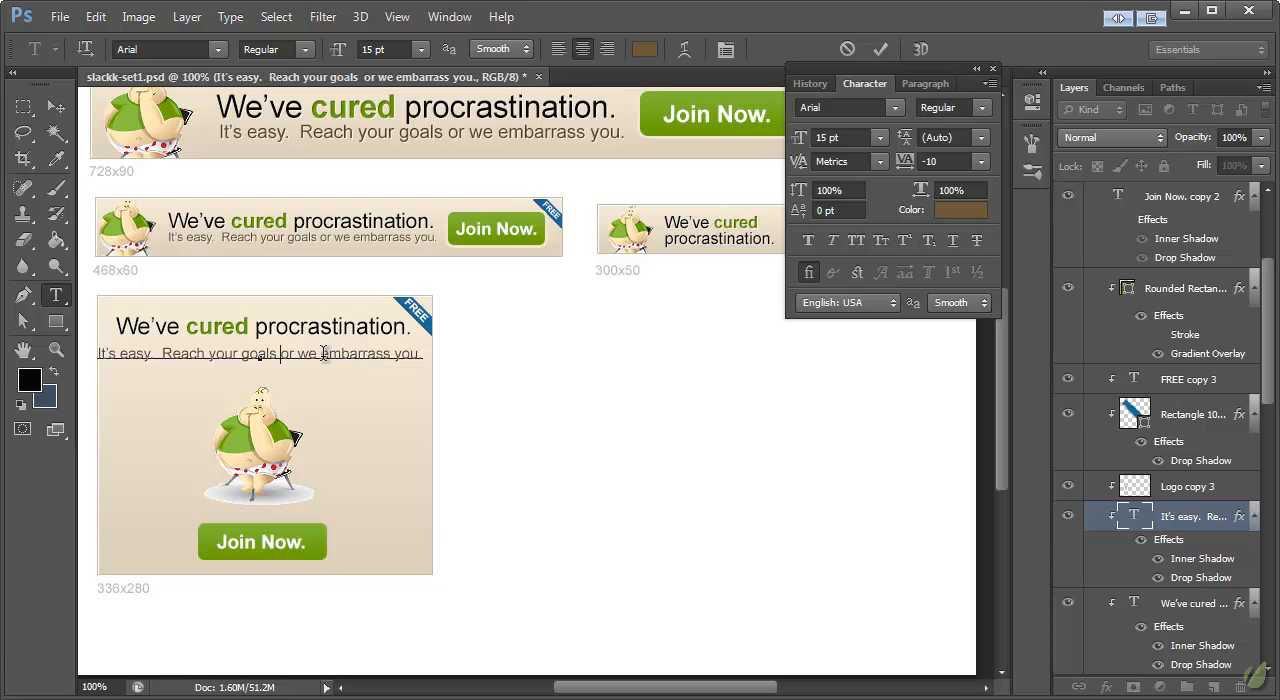
key(Return)
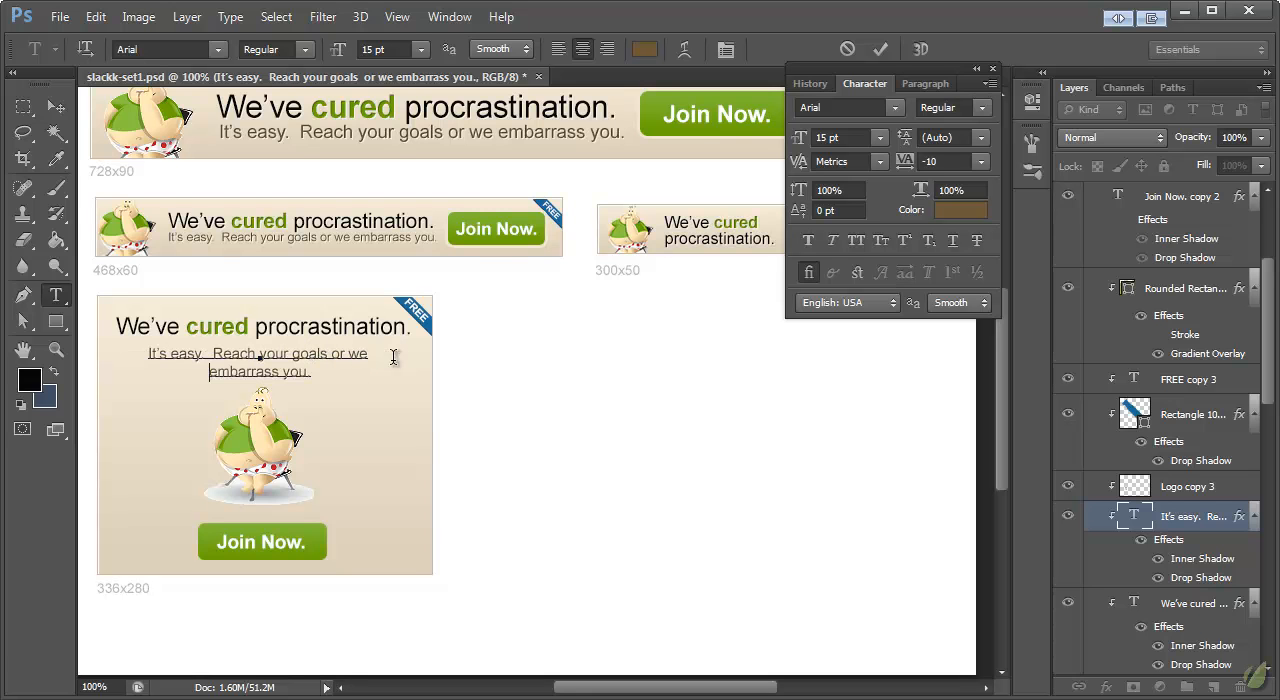
click(56, 107)
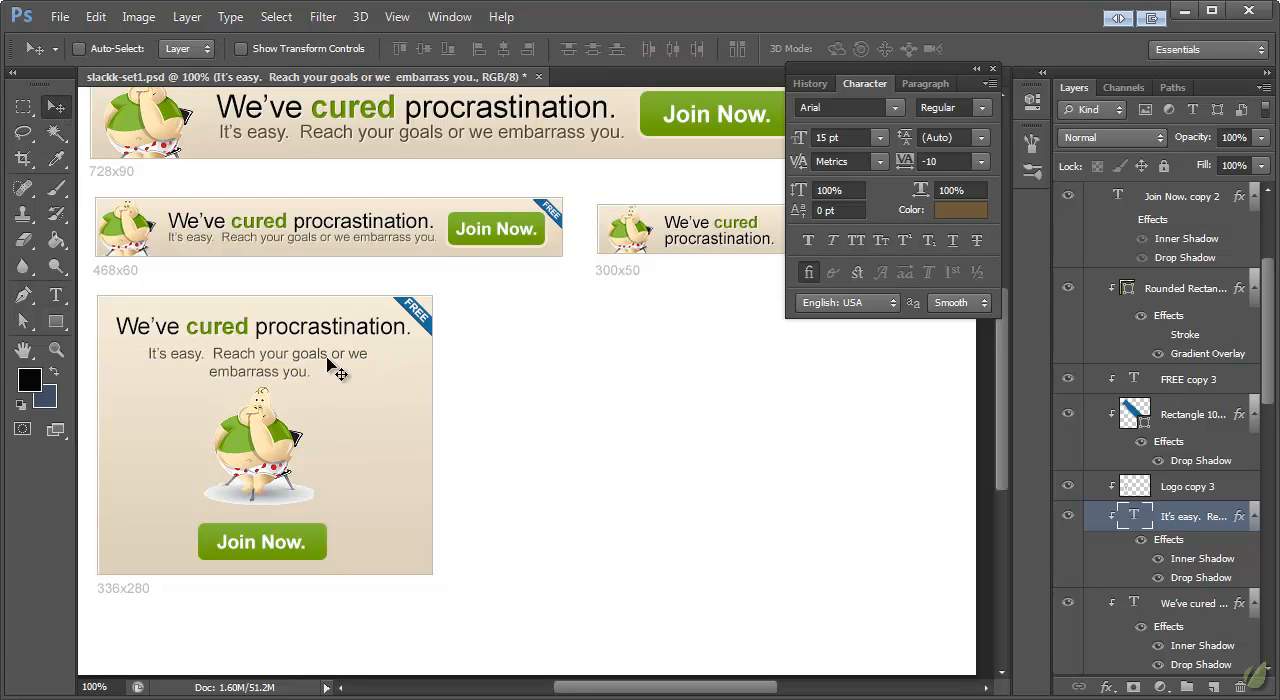
Step: Move the 336x280 mascot slightly down, between the tagline and the "Join Now." button
ctrl+click(273, 458)
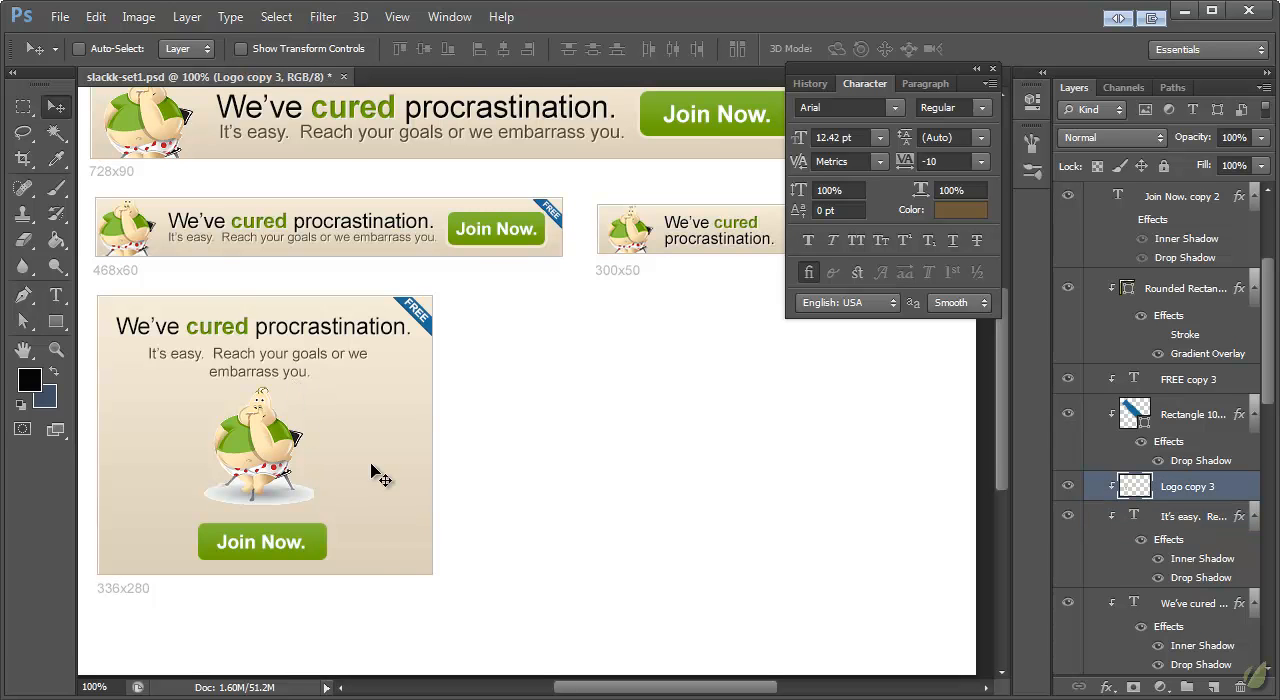
scroll(372, 469, down, 1)
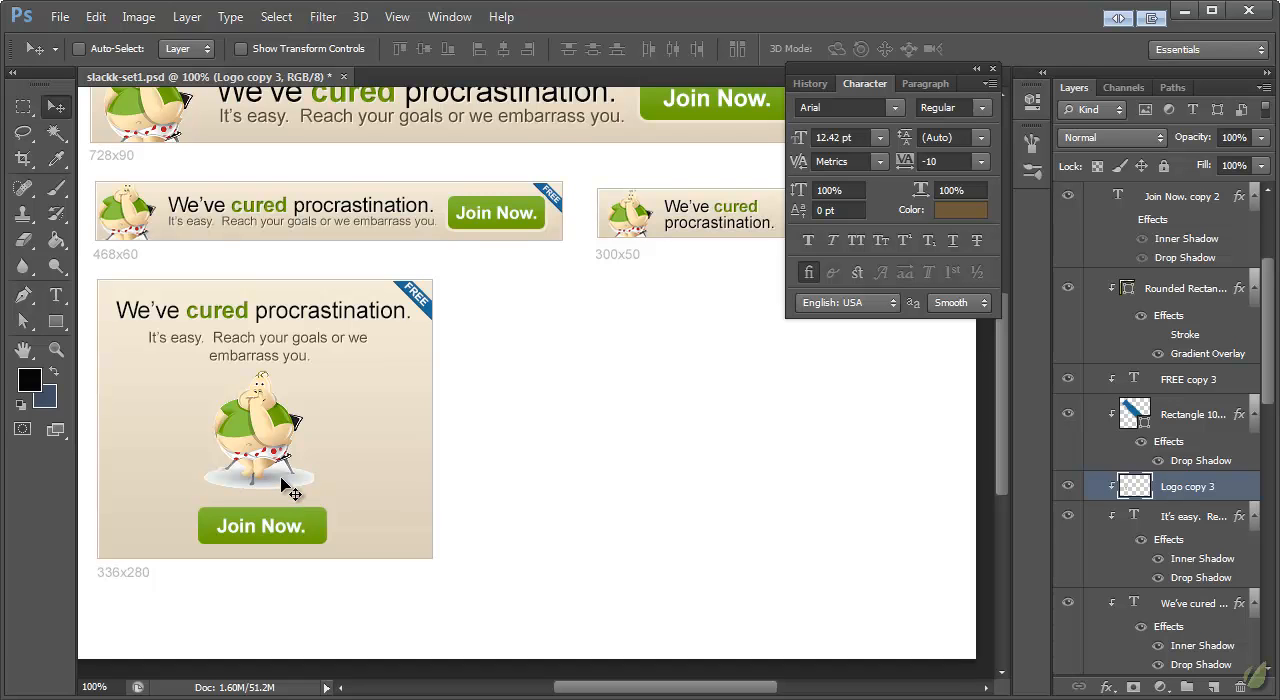
scroll(570, 630, up, 2)
drag(654, 686, 637, 687)
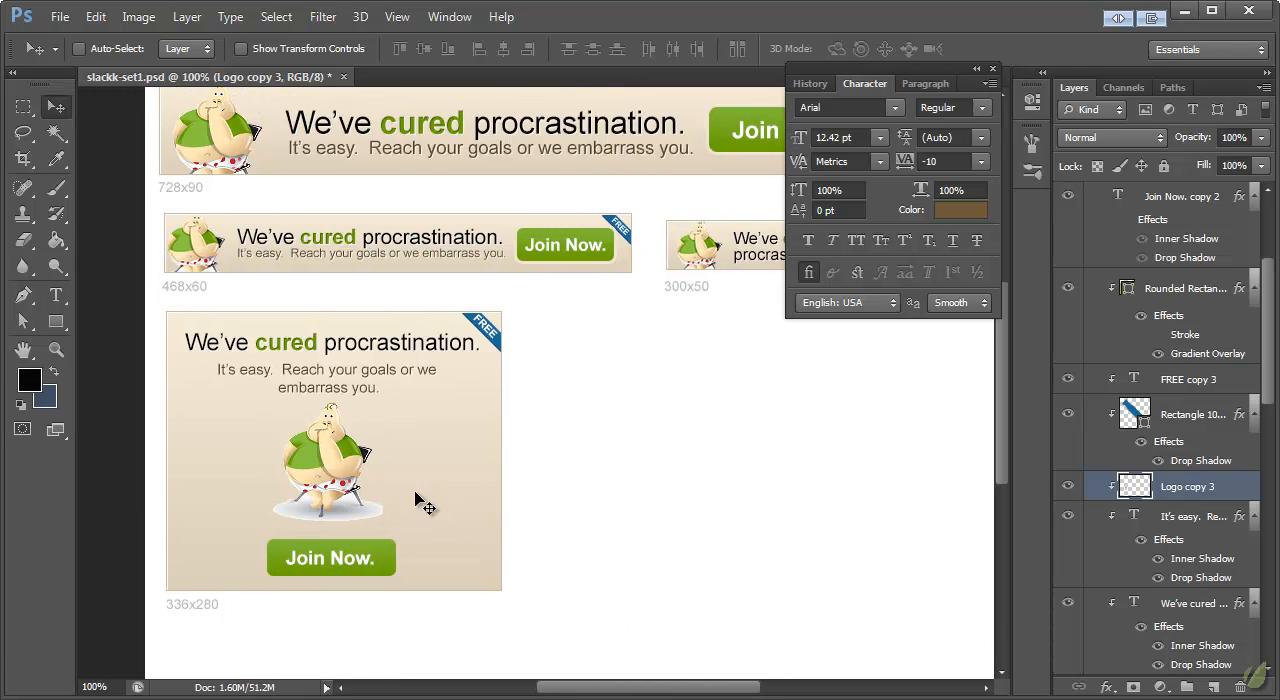
drag(327, 448, 330, 455)
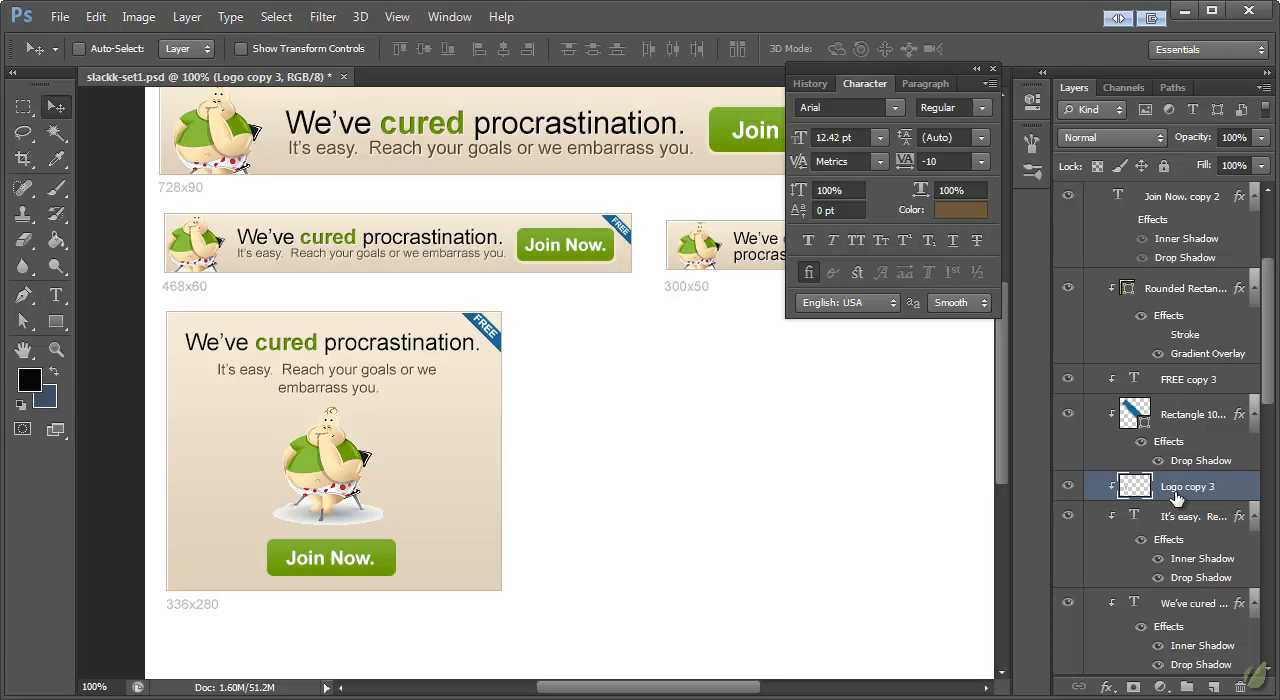
Step: Try Multiply, Luminosity and other blend modes on the 336x280 mascot layer and return it to Normal
click(1085, 139)
click(1075, 206)
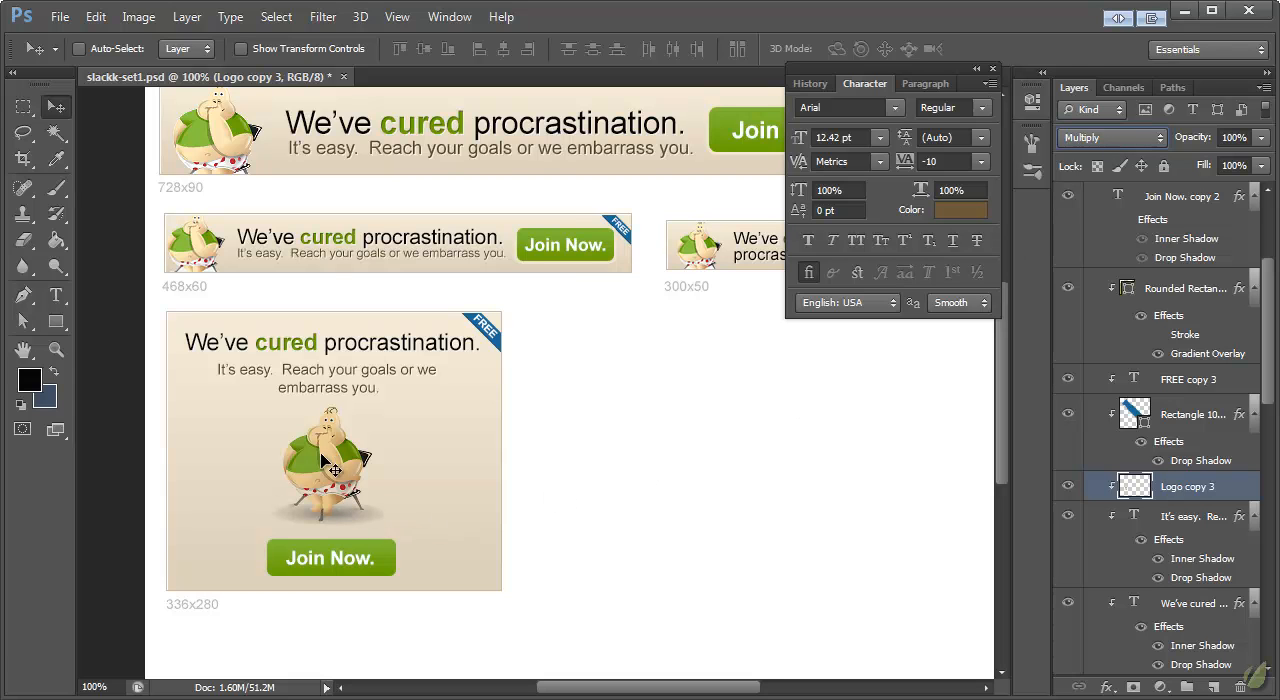
click(1090, 143)
click(1096, 143)
key(Down)
key(Down)
key(Down)
key(Down)
key(Down)
key(Down)
key(Down)
key(Down)
key(Down)
key(Down)
key(Down)
key(Down)
key(Down)
key(Down)
key(Down)
key(Down)
key(Down)
key(Down)
key(Down)
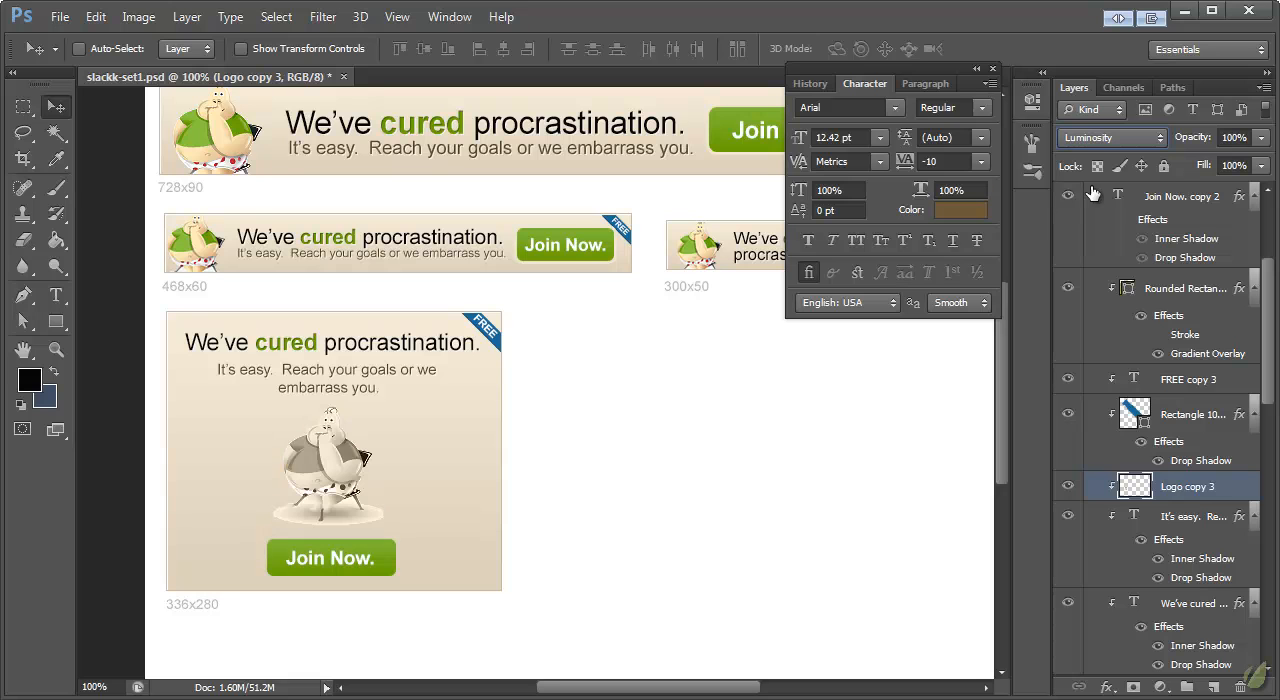
click(1102, 143)
click(1107, 175)
click(1103, 141)
click(1102, 162)
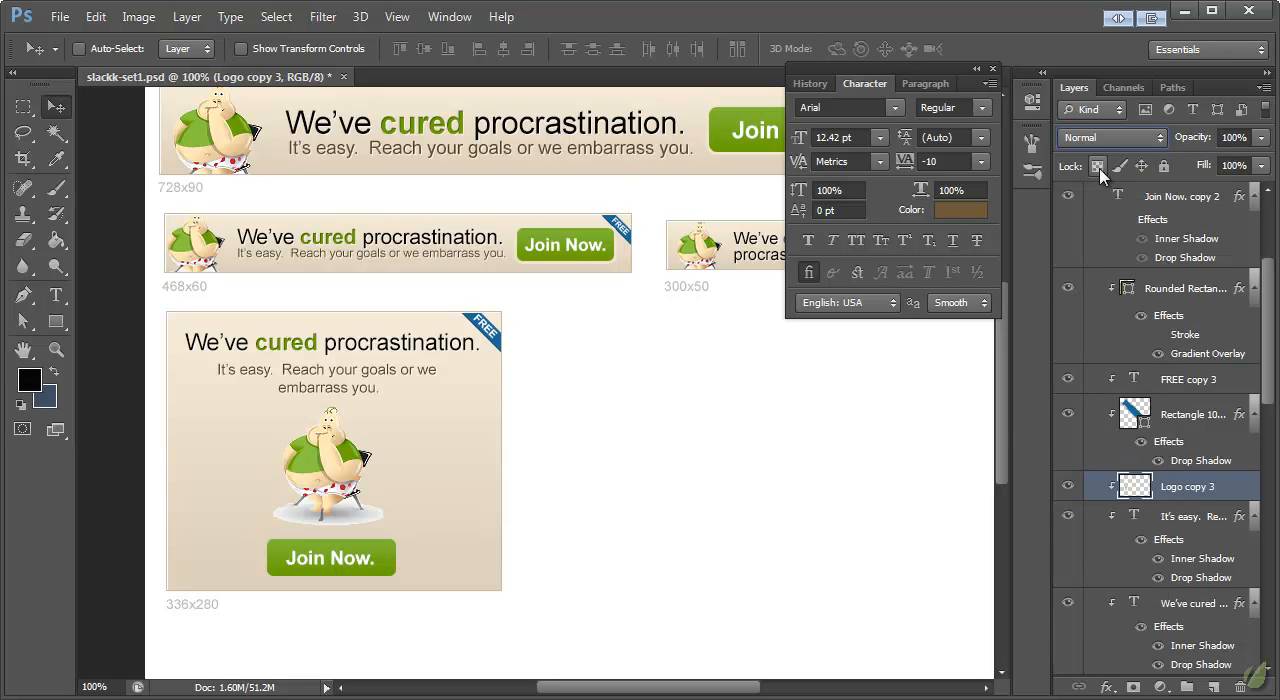
click(1111, 142)
click(1114, 142)
Step: Set the blend mode of the 336x280 mascot layer to Multiply and nudge the mascot slightly down
key(Down)
key(Down)
key(Down)
key(Up)
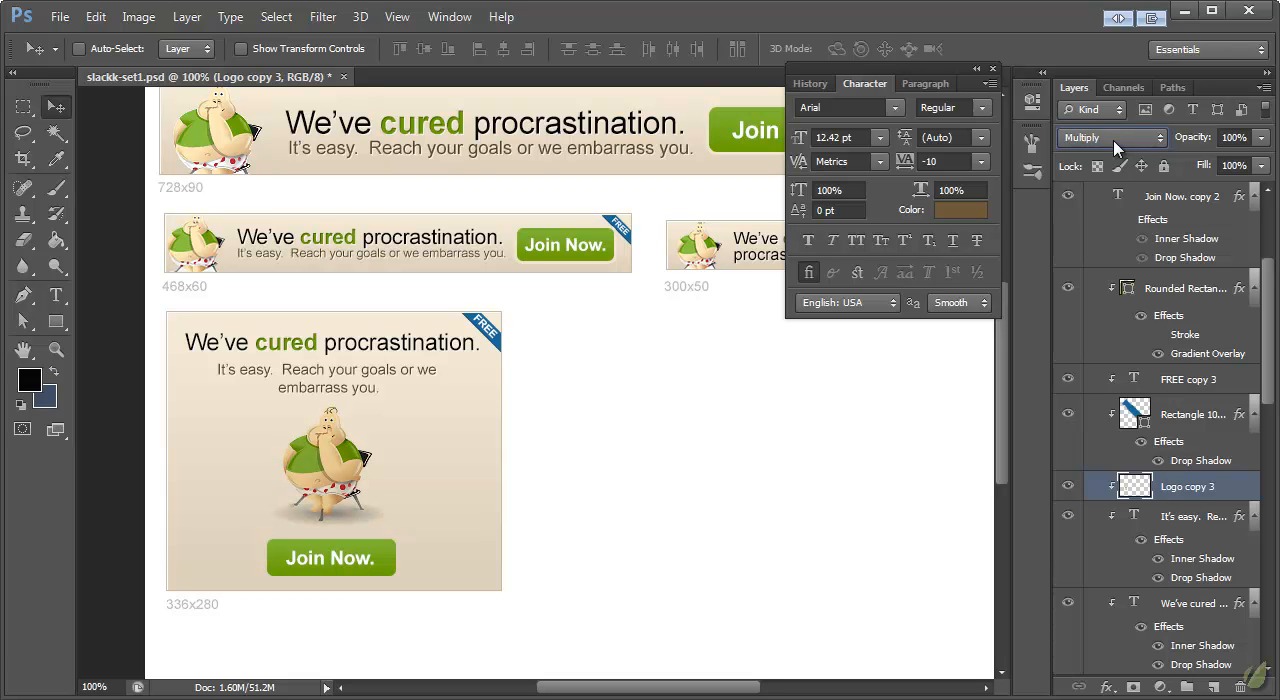
key(Down)
key(Up)
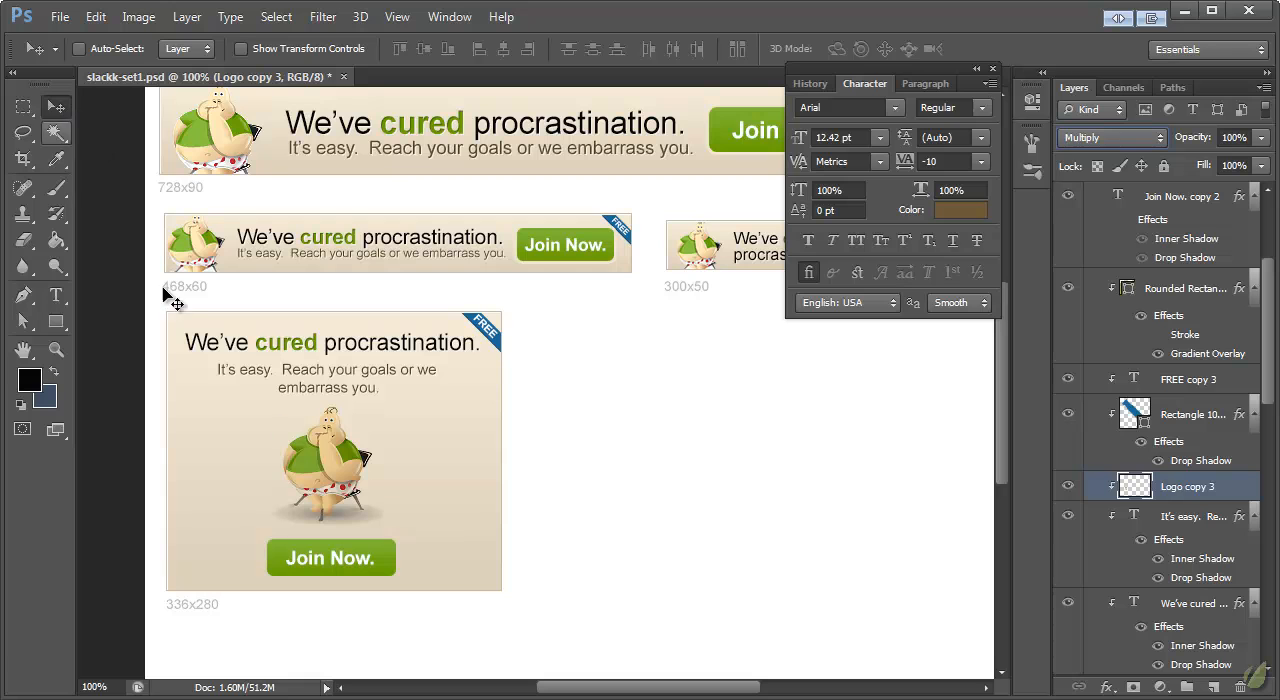
drag(357, 456, 357, 458)
Step: Collapse the 336x280 and 728x90 layer groups and make the 300x250 group visible
drag(730, 690, 703, 688)
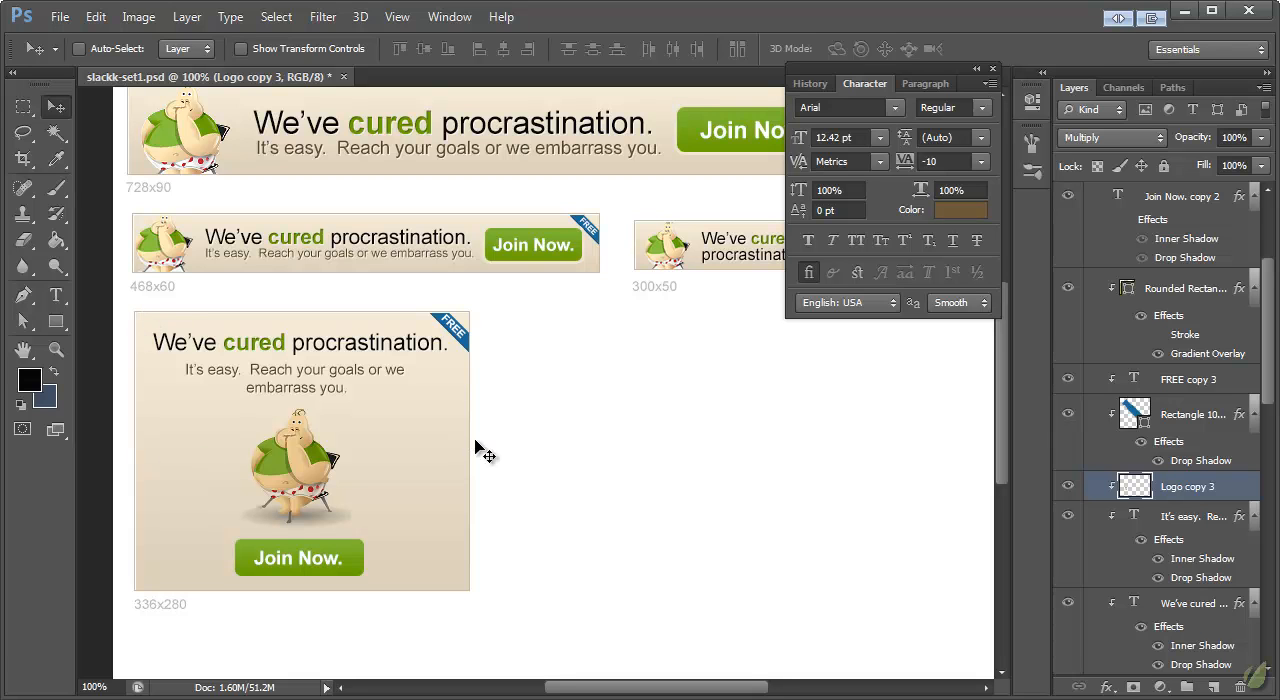
scroll(1200, 396, up, 4)
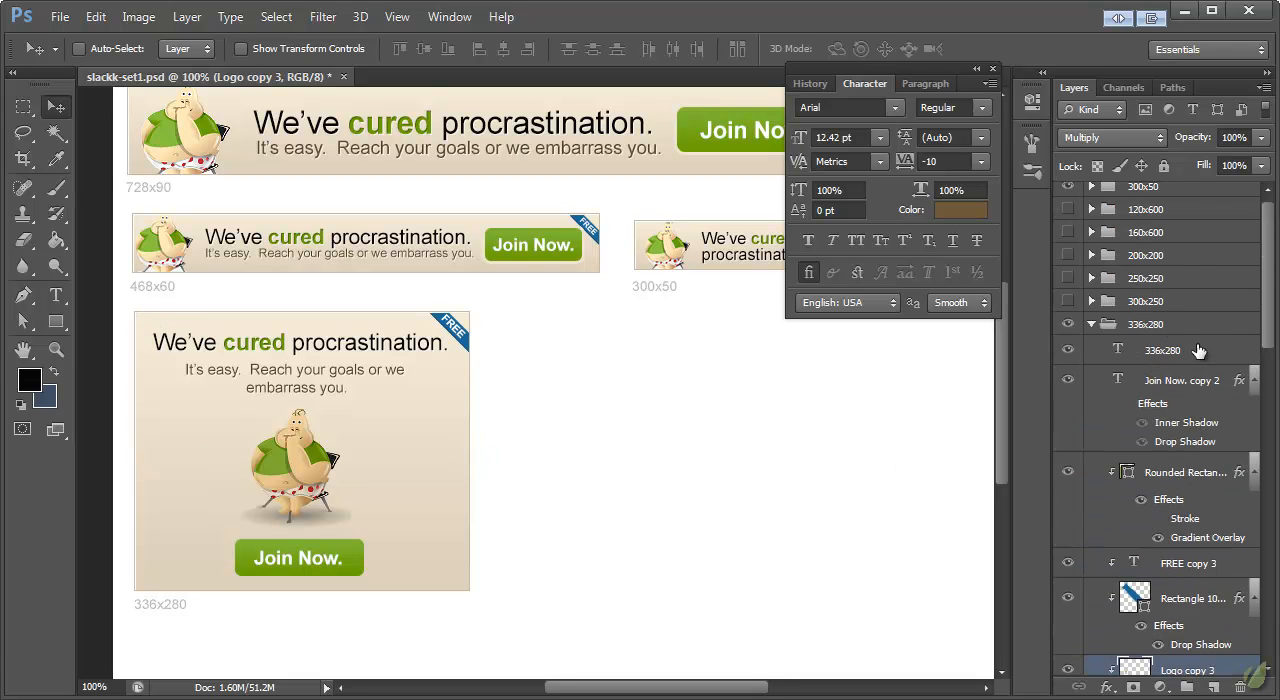
click(1092, 325)
click(1132, 328)
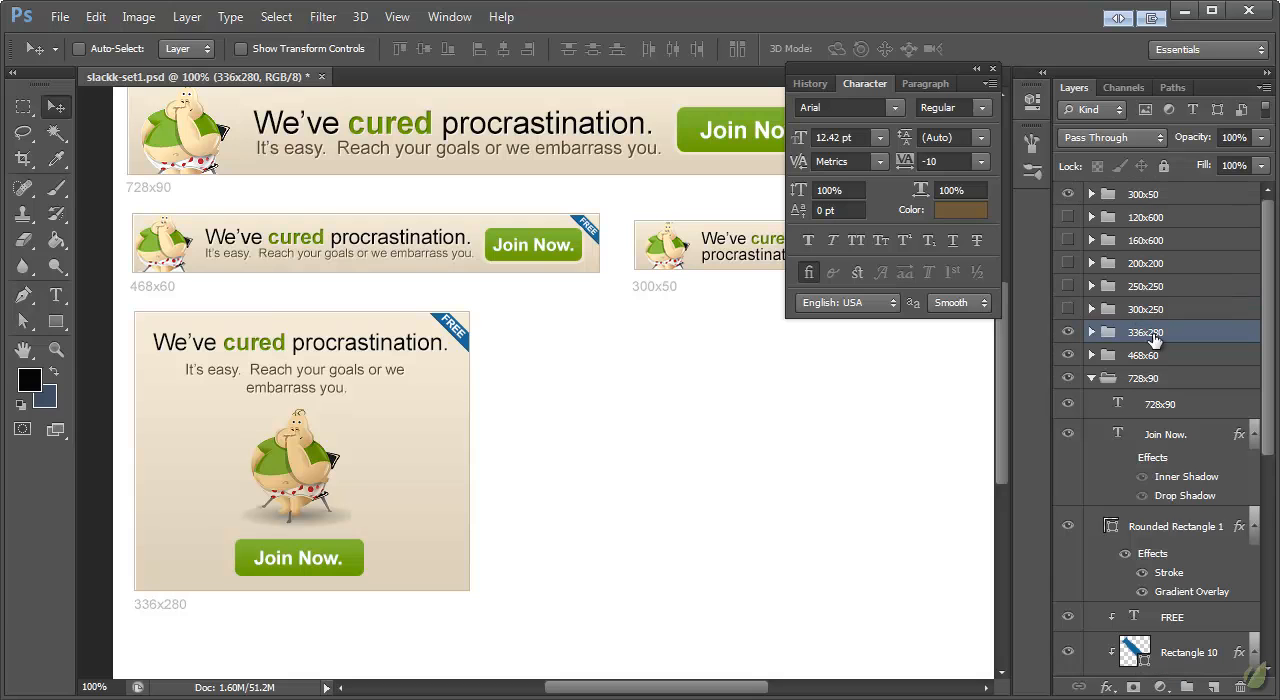
click(1093, 379)
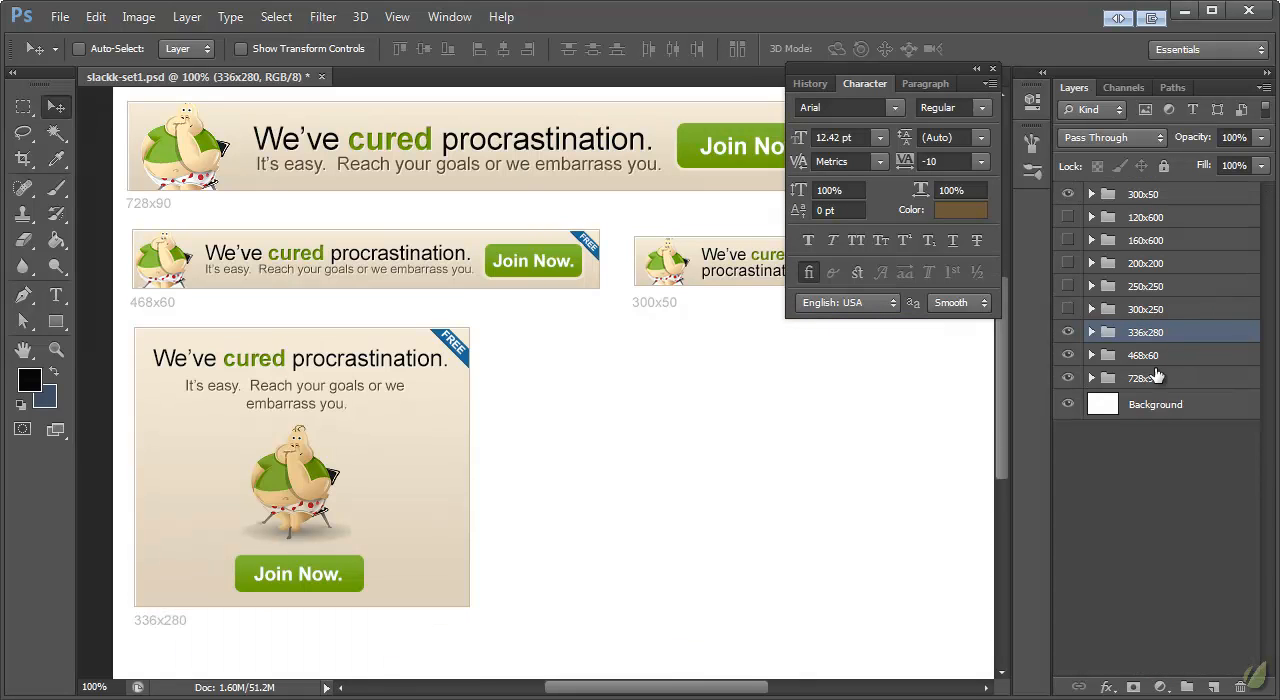
click(1143, 312)
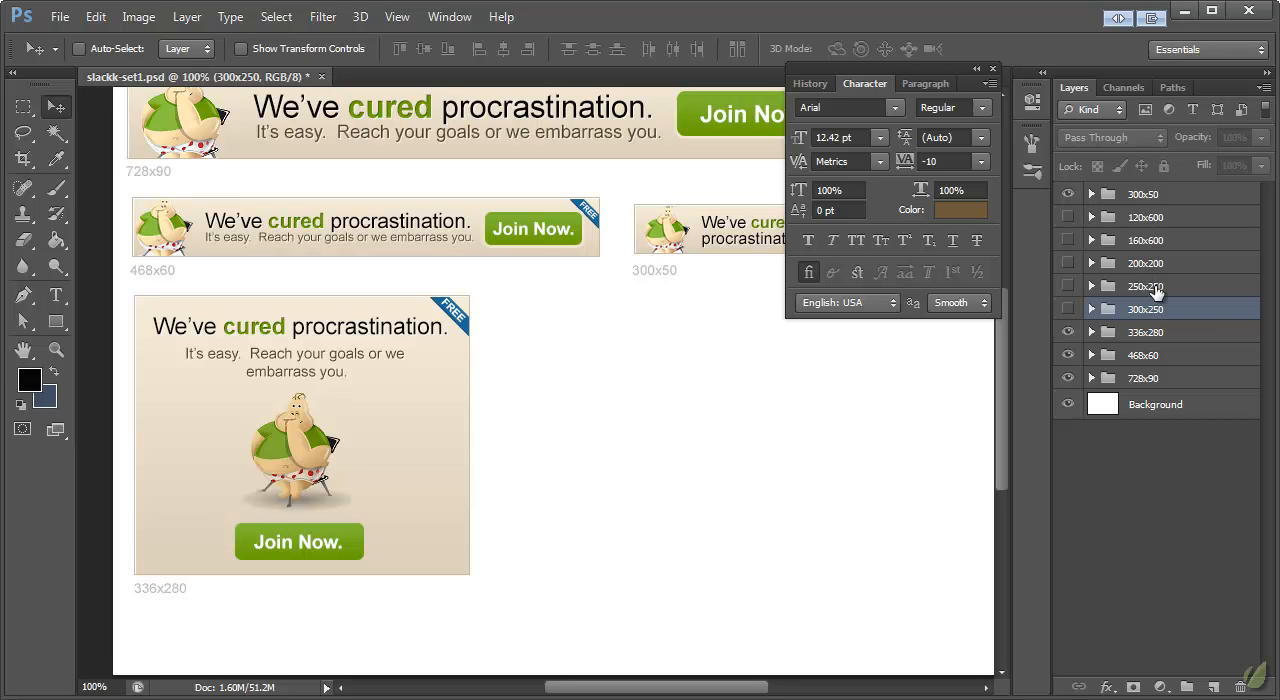
click(1068, 309)
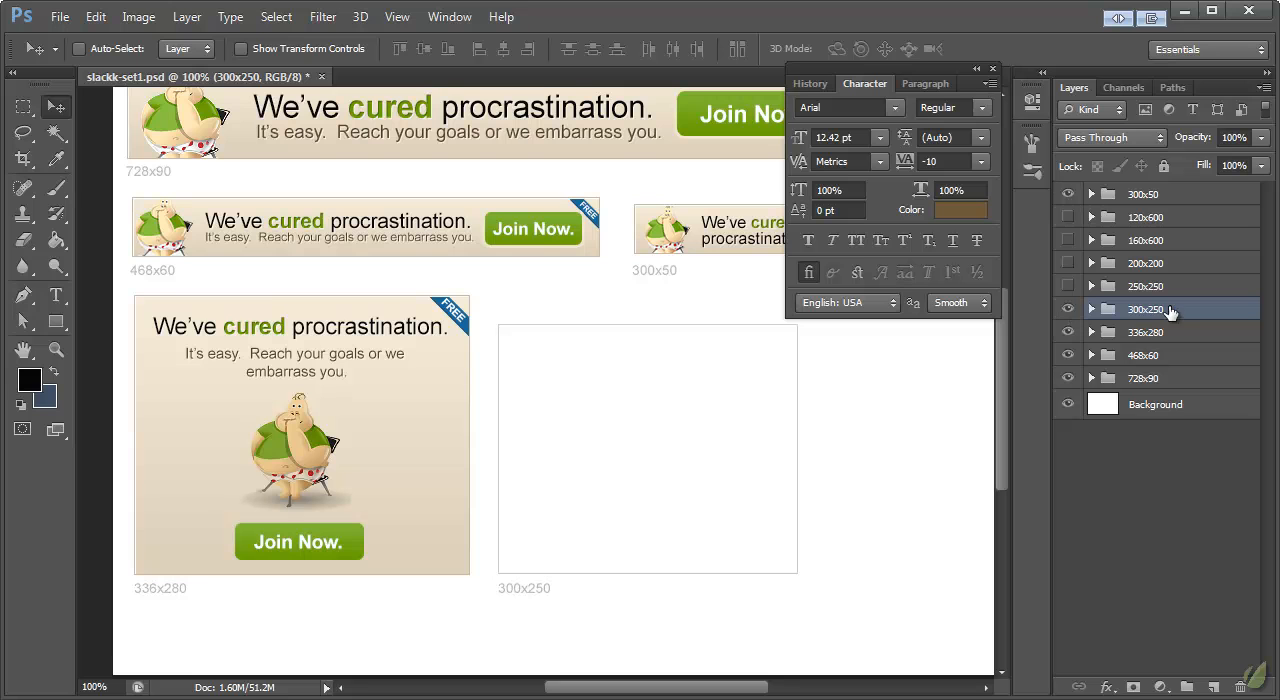
Step: Paste the copied banner layer style onto the background rectangle of the 300x250 group
click(1091, 332)
click(1091, 309)
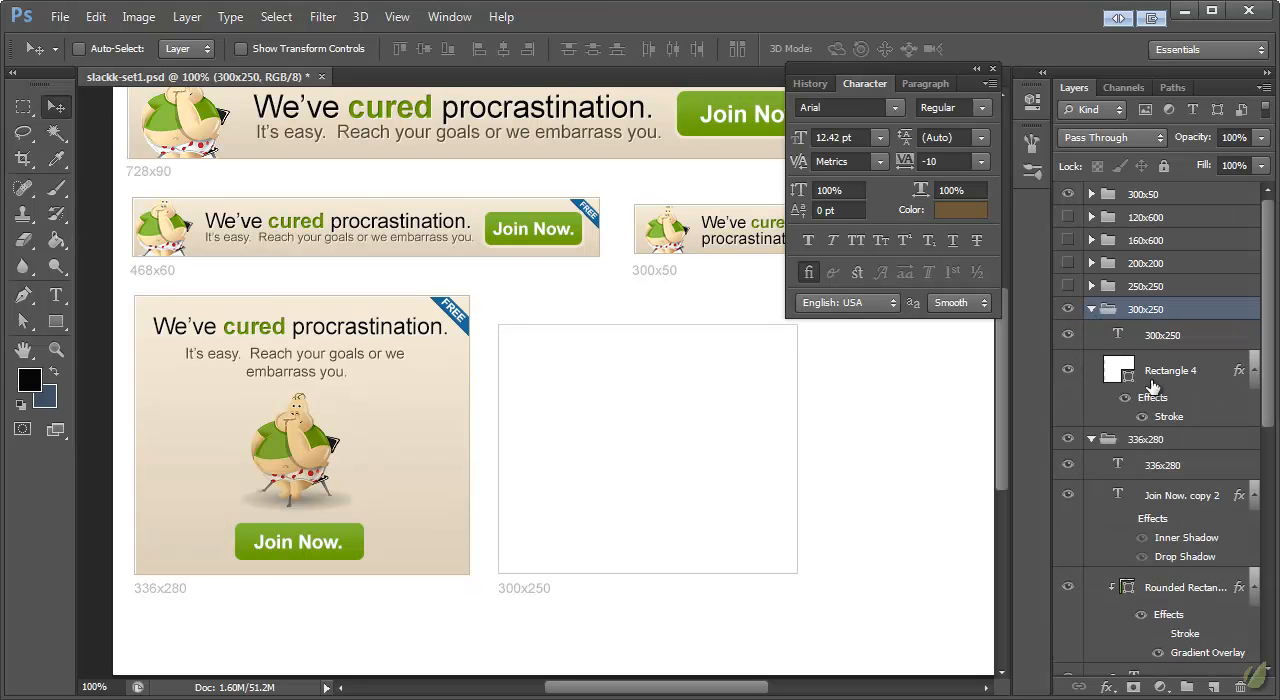
right_click(1175, 372)
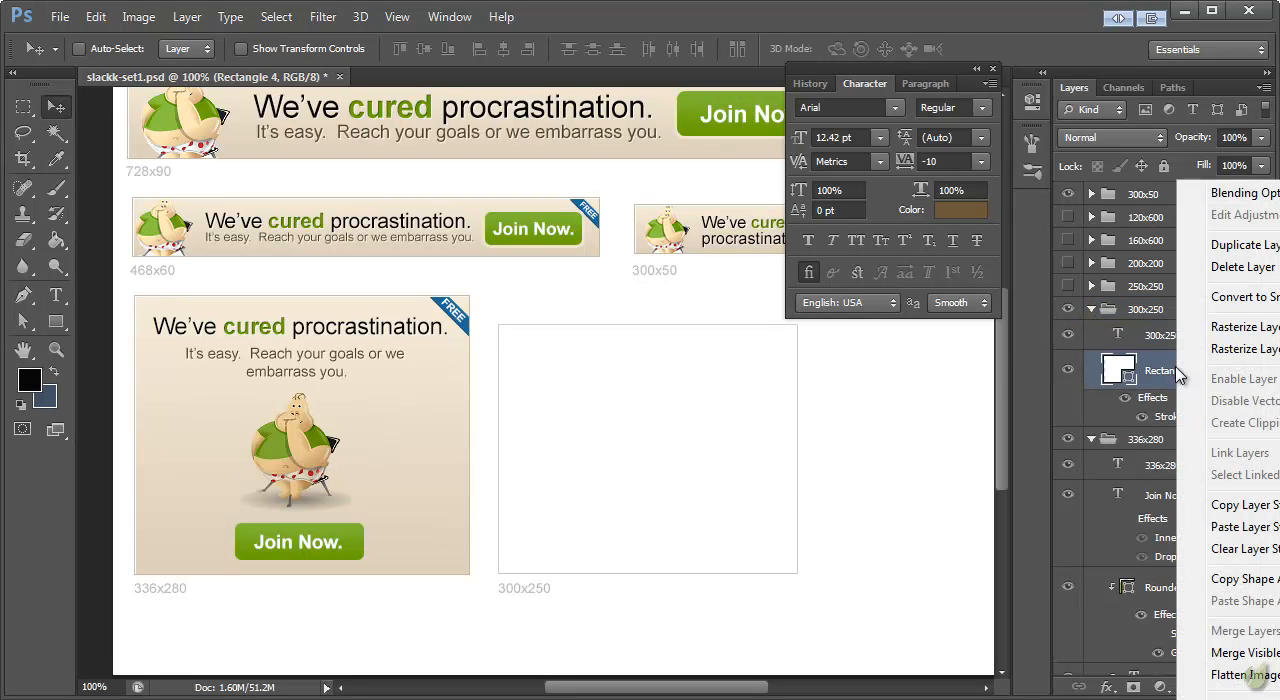
click(1224, 530)
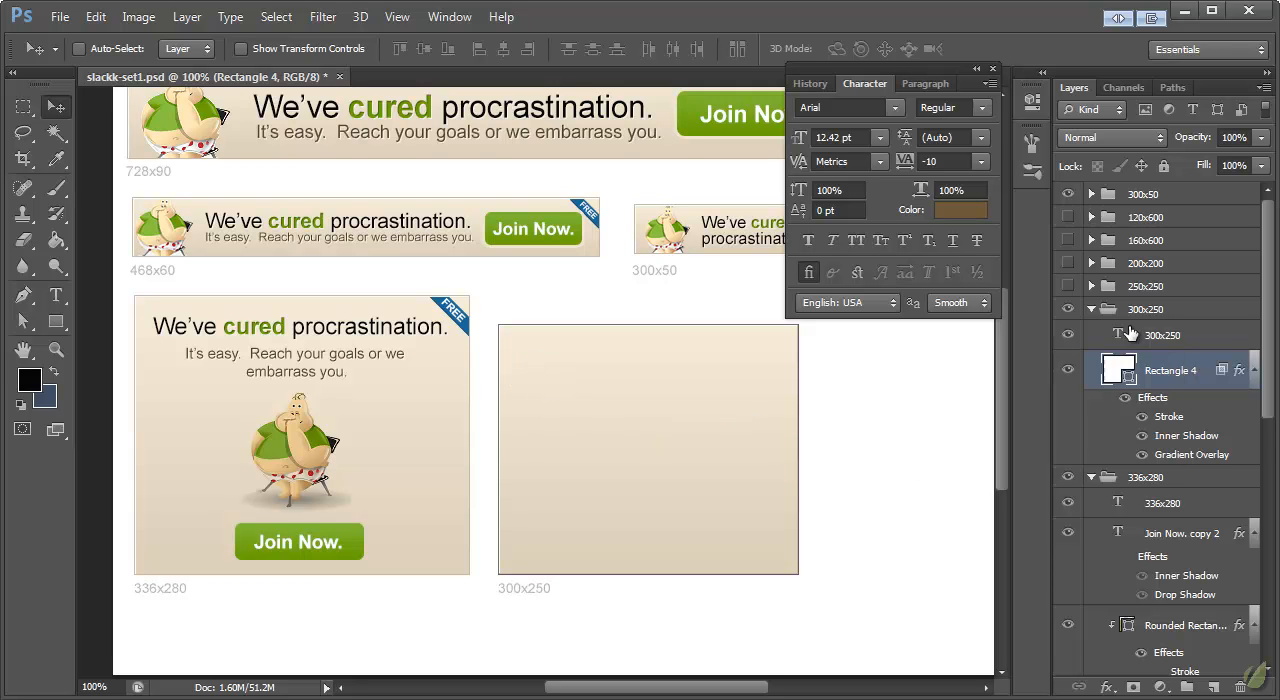
Step: Duplicate the 336x280 button, "FREE" ribbon, mascot, tagline and headline layers and place the copies in the 300x250 group above its rectangle
scroll(1165, 400, down, 1)
click(1178, 463)
scroll(1178, 465, down, 5)
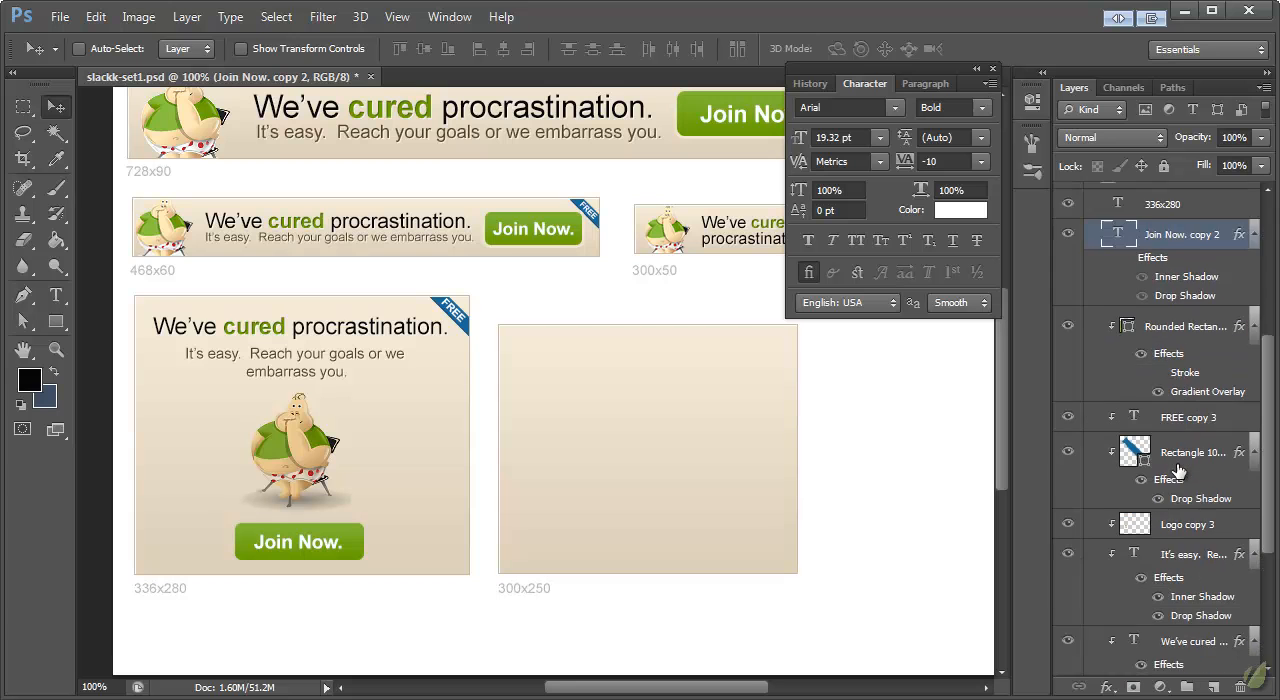
shift+click(1183, 527)
scroll(1180, 500, up, 5)
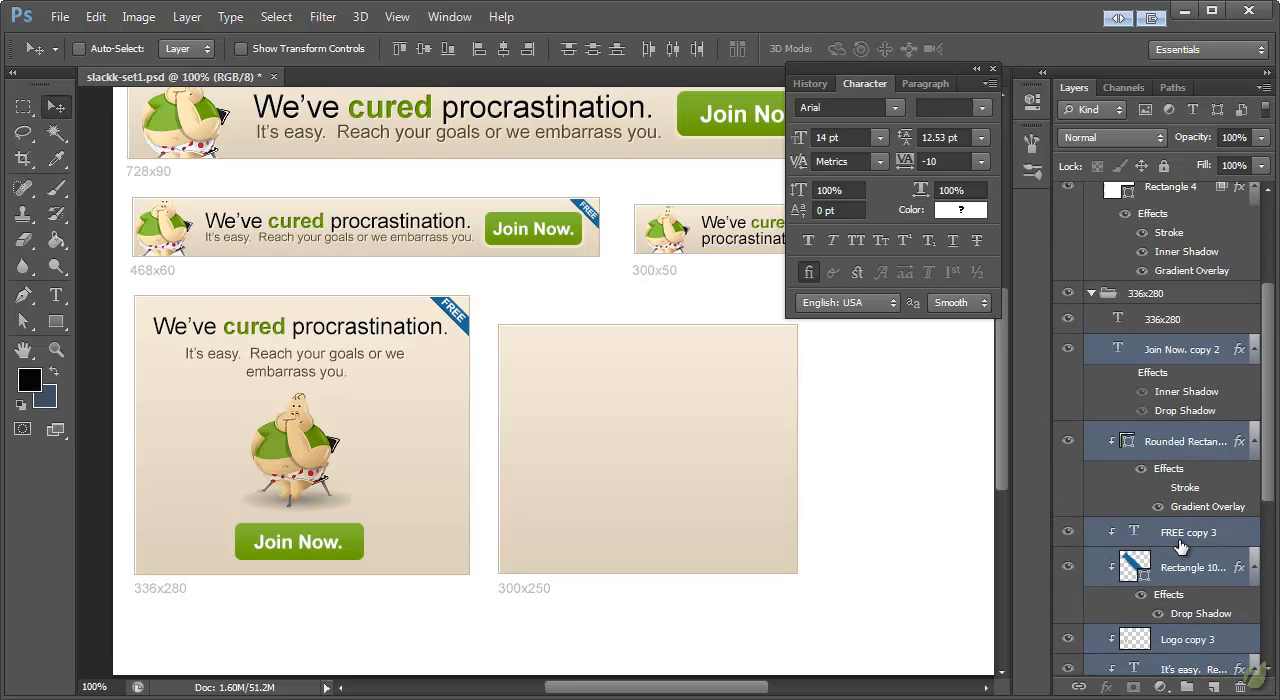
right_click(1182, 470)
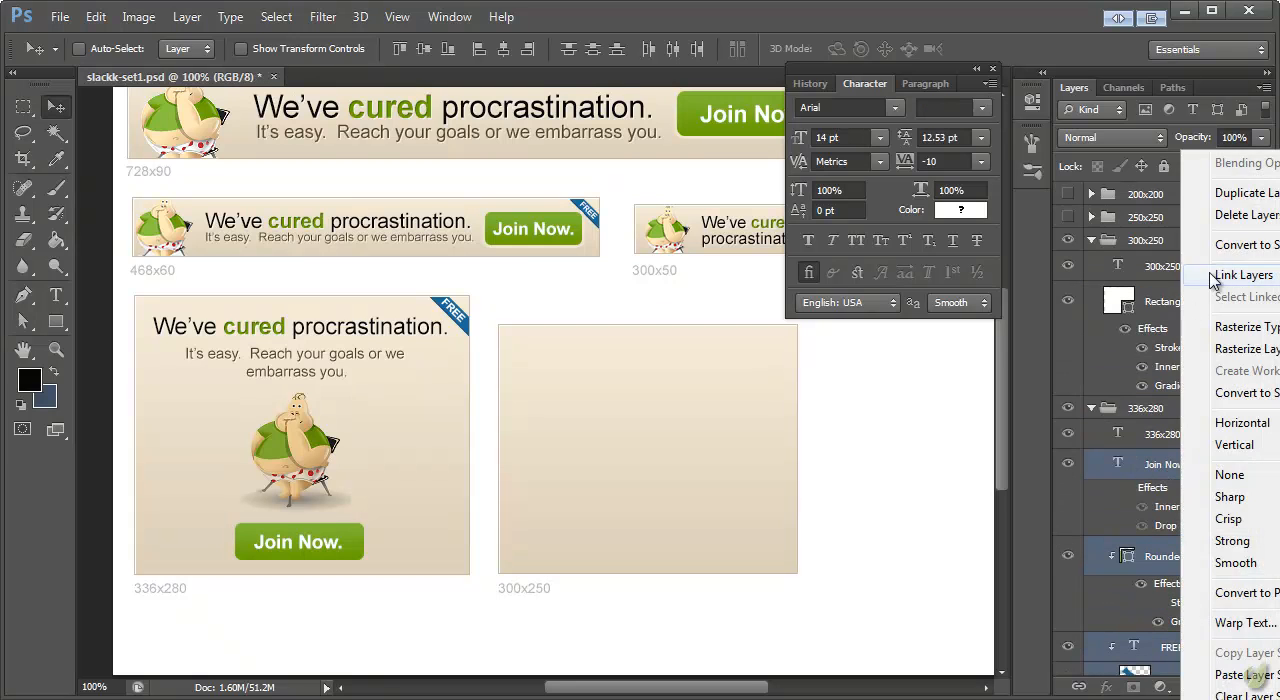
click(1225, 193)
click(915, 474)
drag(1180, 458, 1150, 282)
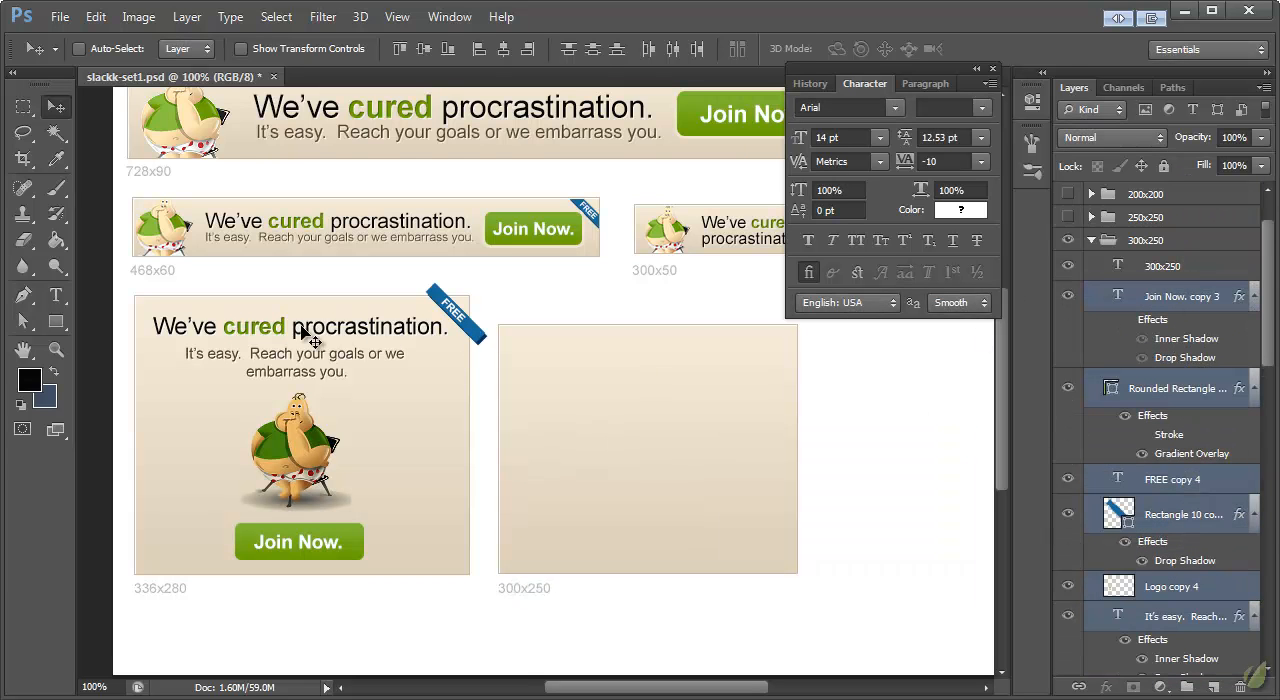
Step: Clip the duplicated layers to the 300x250 rectangle and move them over onto that banner
scroll(1190, 572, down, 5)
click(1190, 548)
scroll(1190, 548, up, 5)
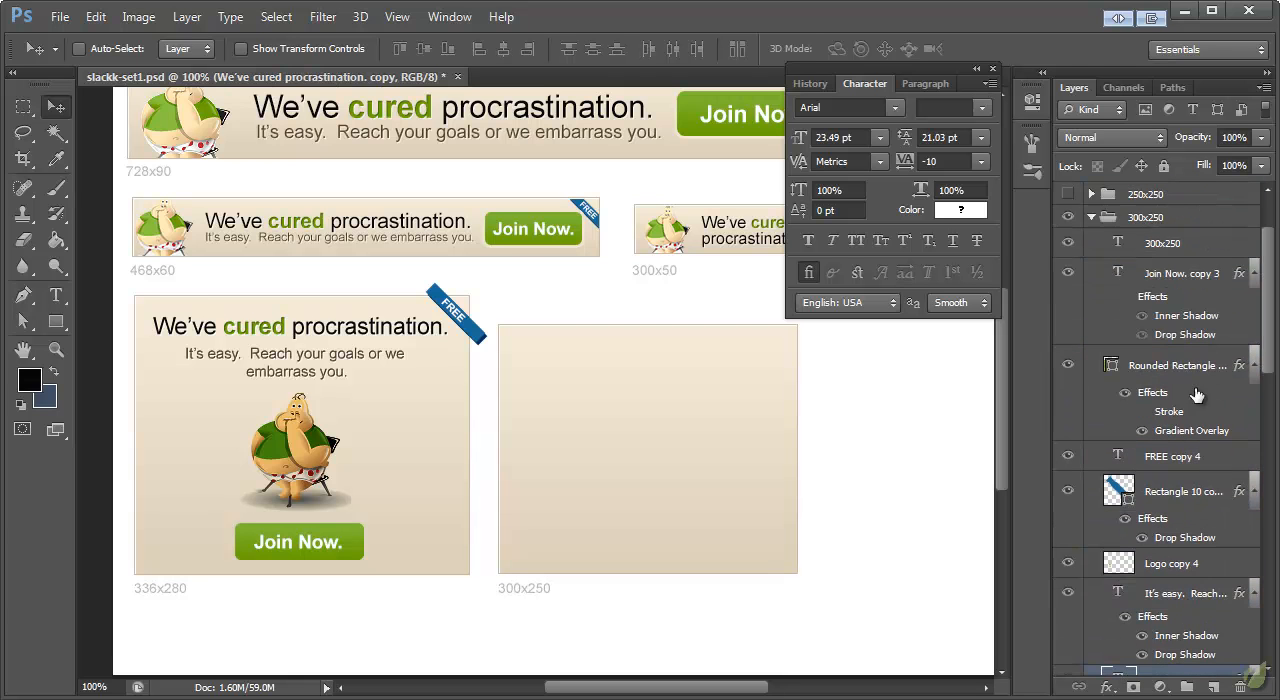
shift+click(1178, 366)
right_click(1168, 368)
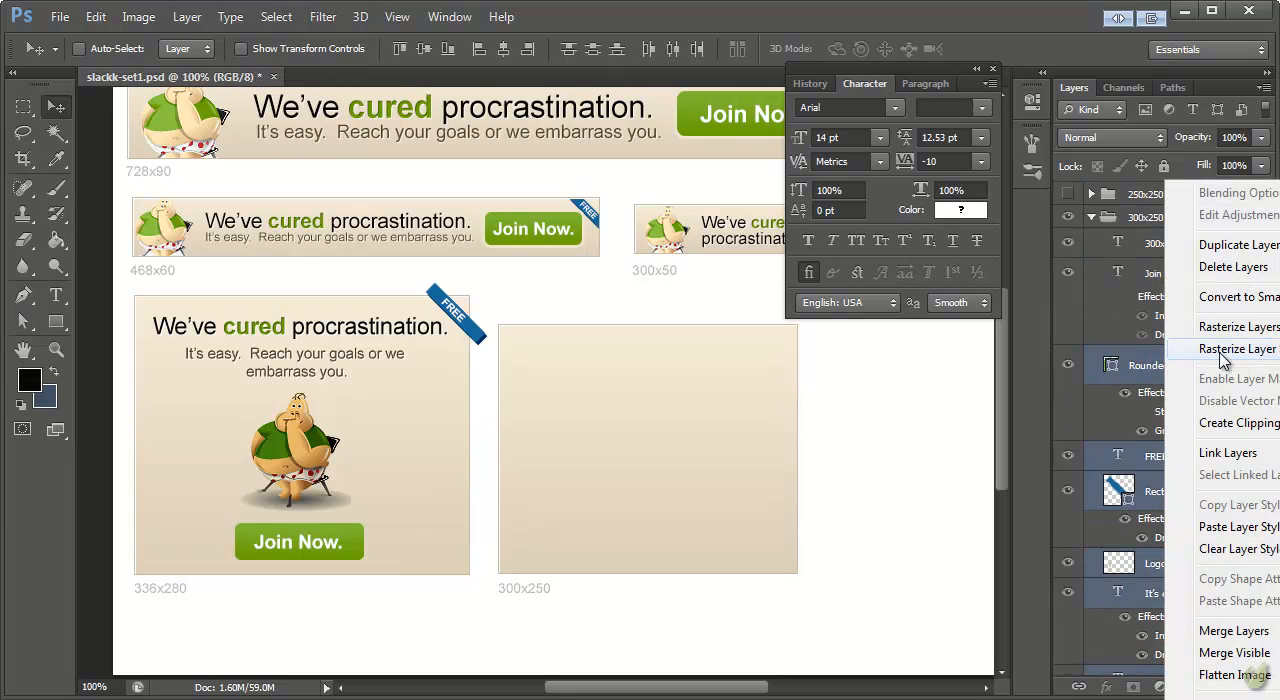
click(1238, 423)
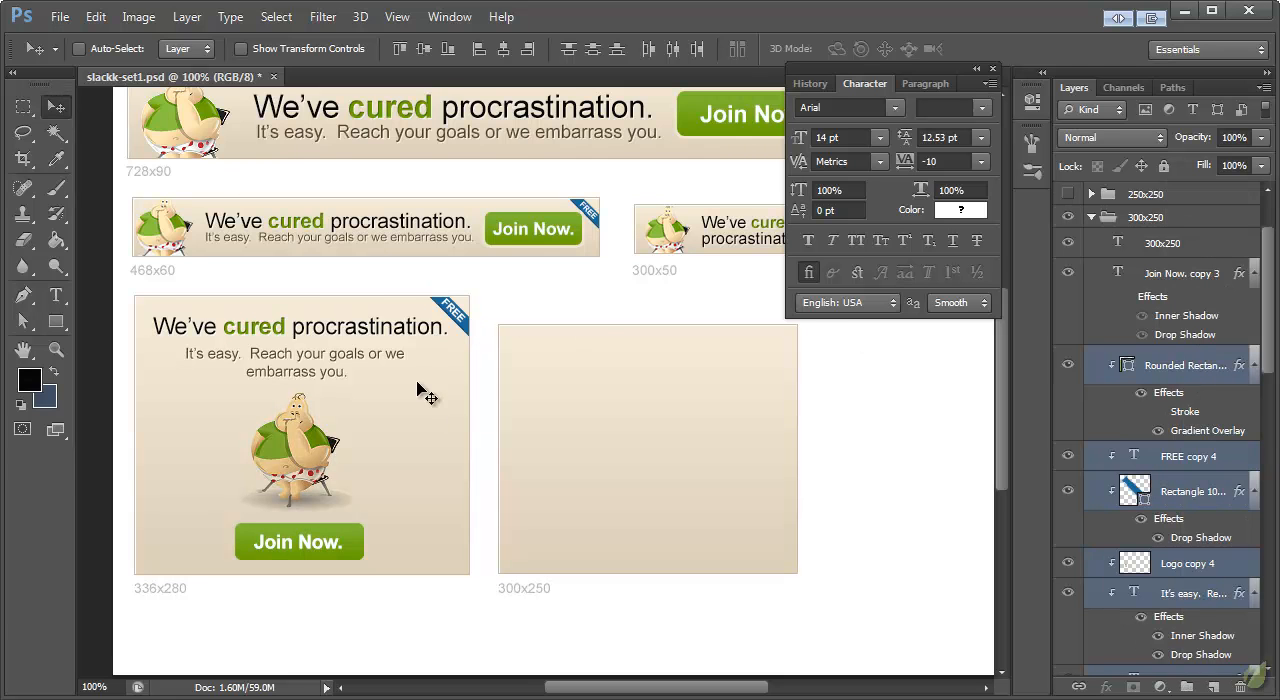
drag(279, 448, 603, 478)
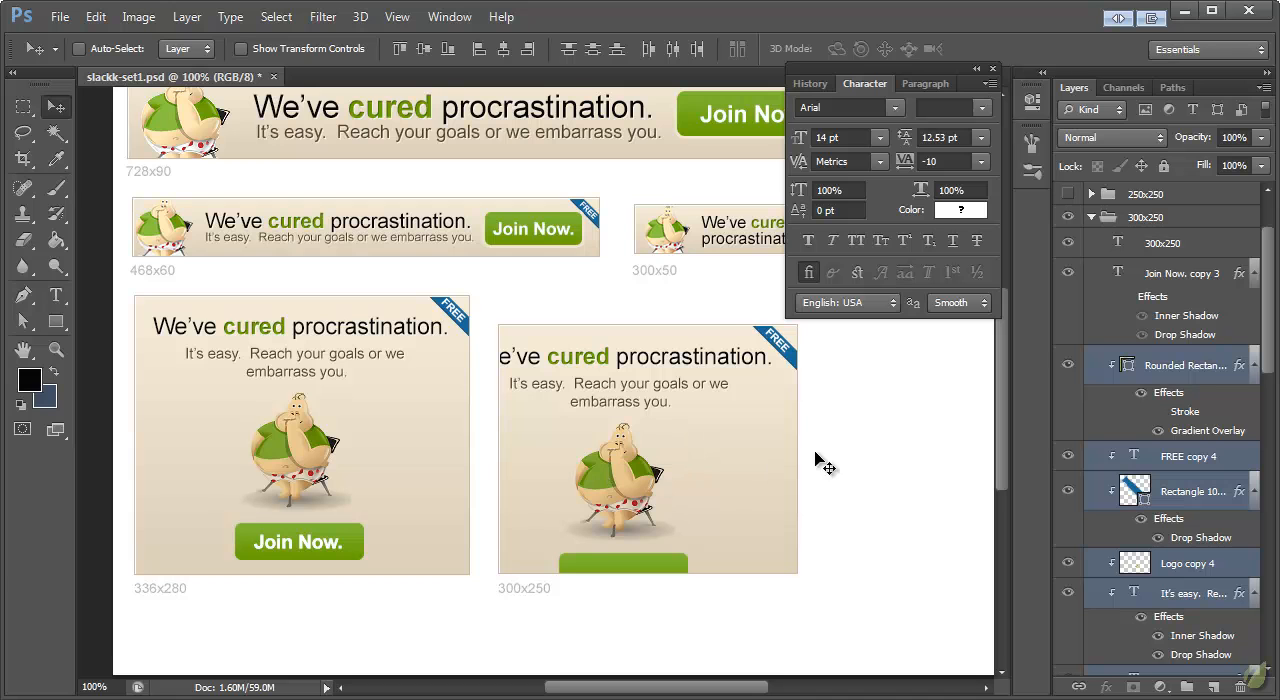
Step: Scale all the copied elements together to about 87% so they fit inside the 300x250 banner
click(1192, 370)
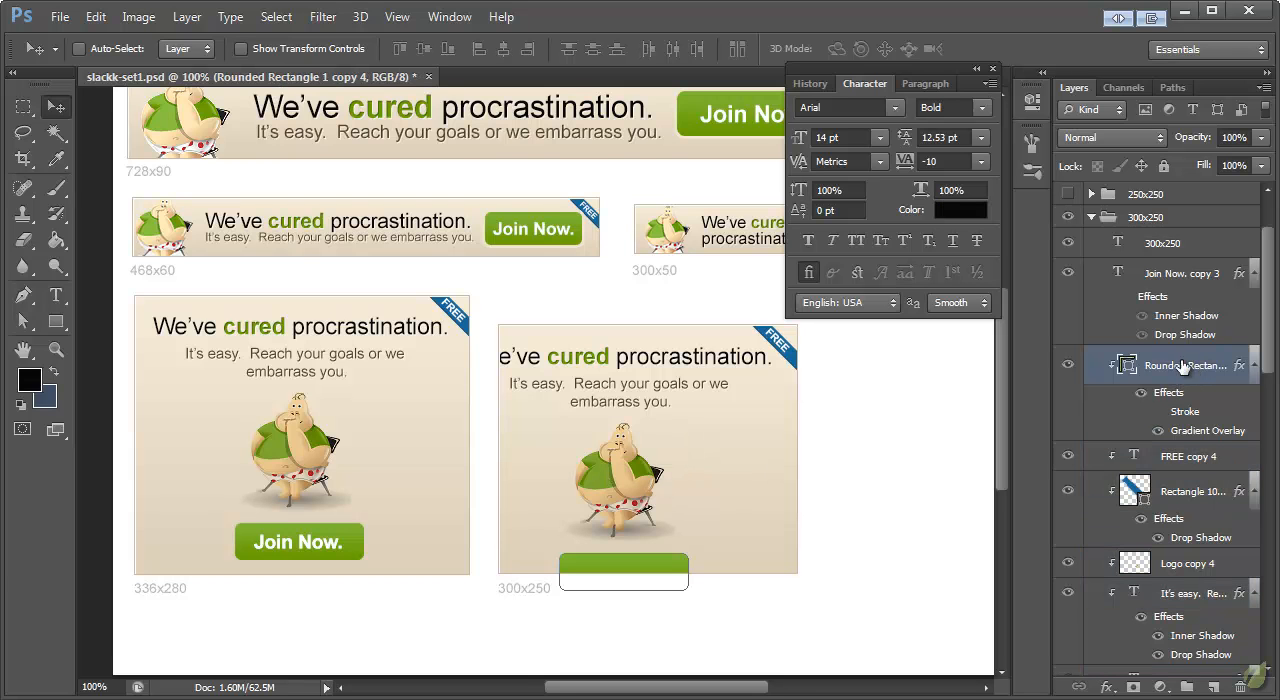
click(1181, 298)
scroll(1203, 455, down, 5)
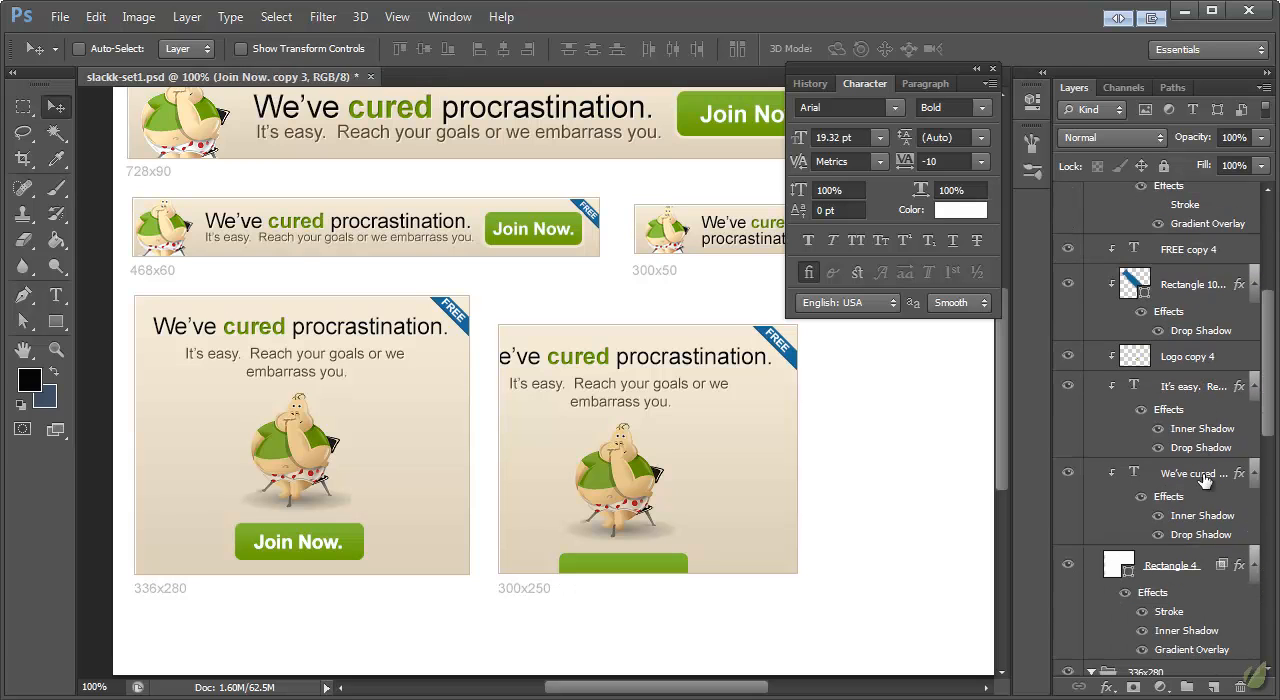
shift+click(1199, 481)
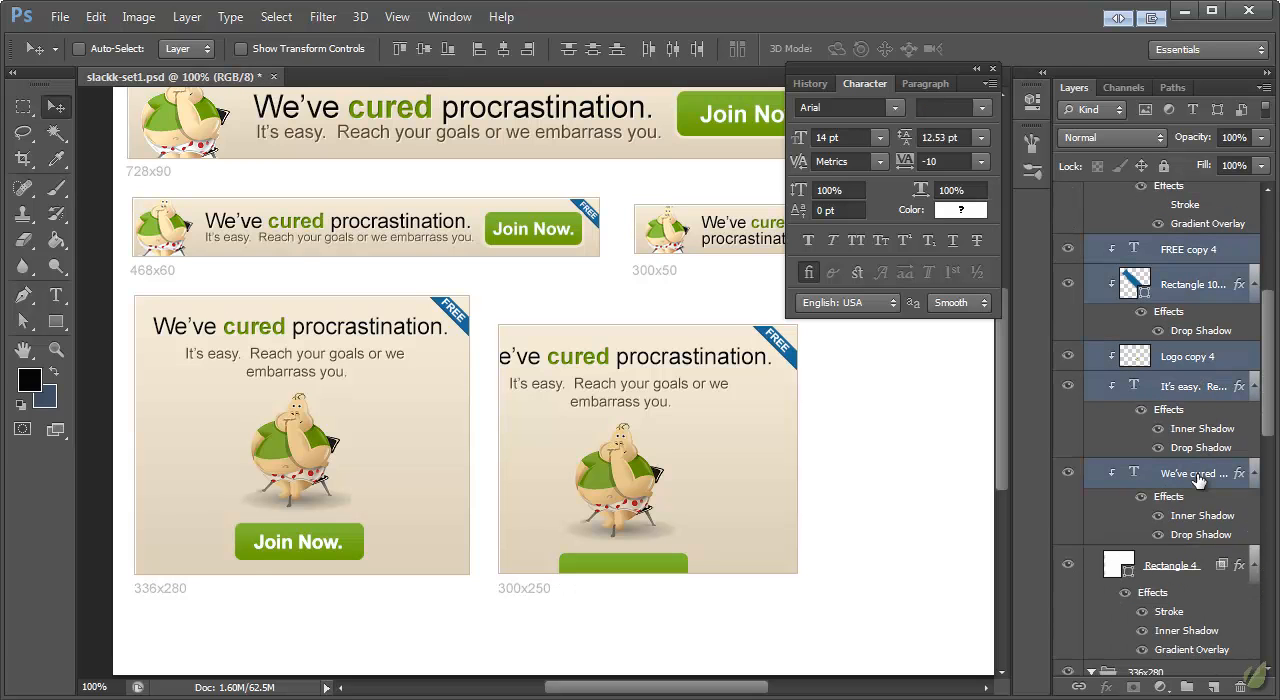
key(ctrl+t)
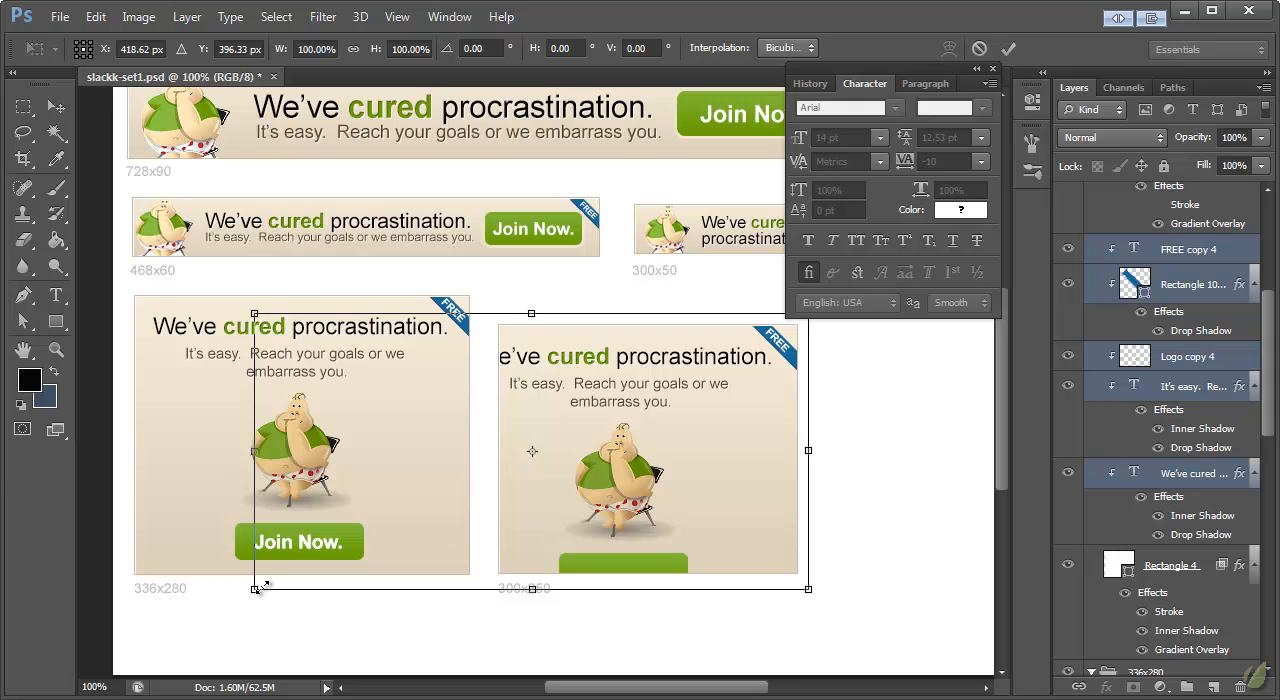
drag(255, 590, 340, 580)
drag(686, 357, 686, 365)
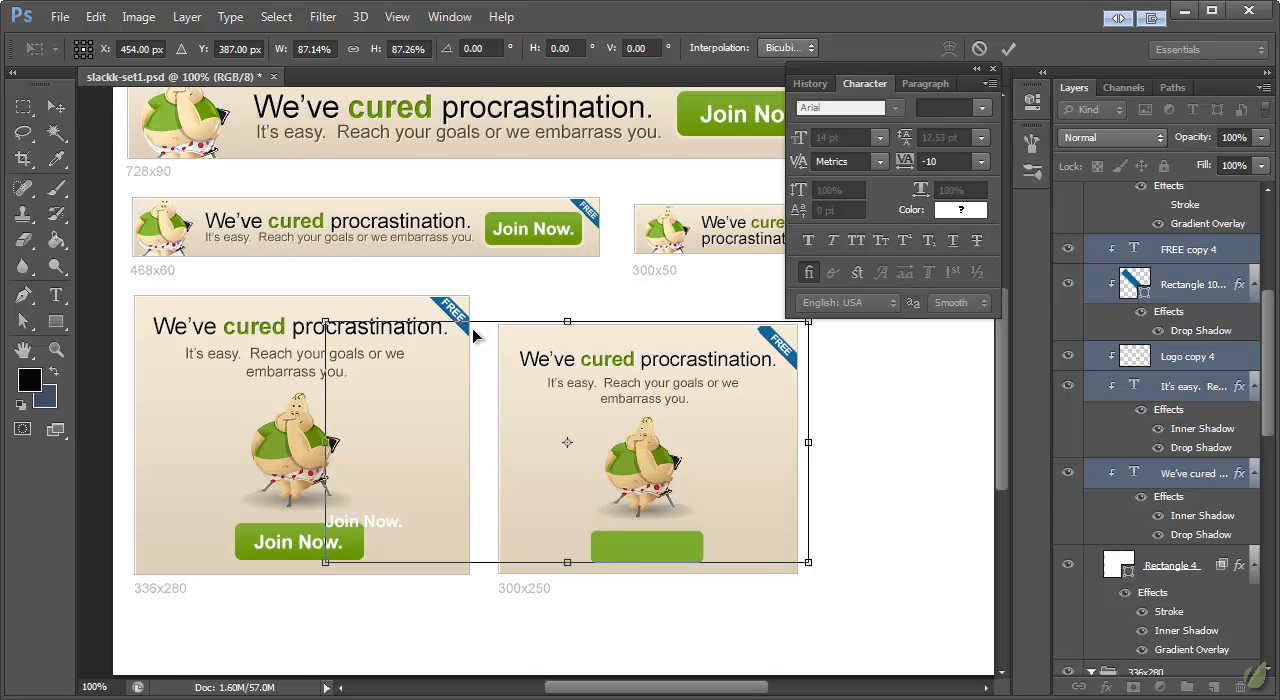
click(58, 107)
click(588, 224)
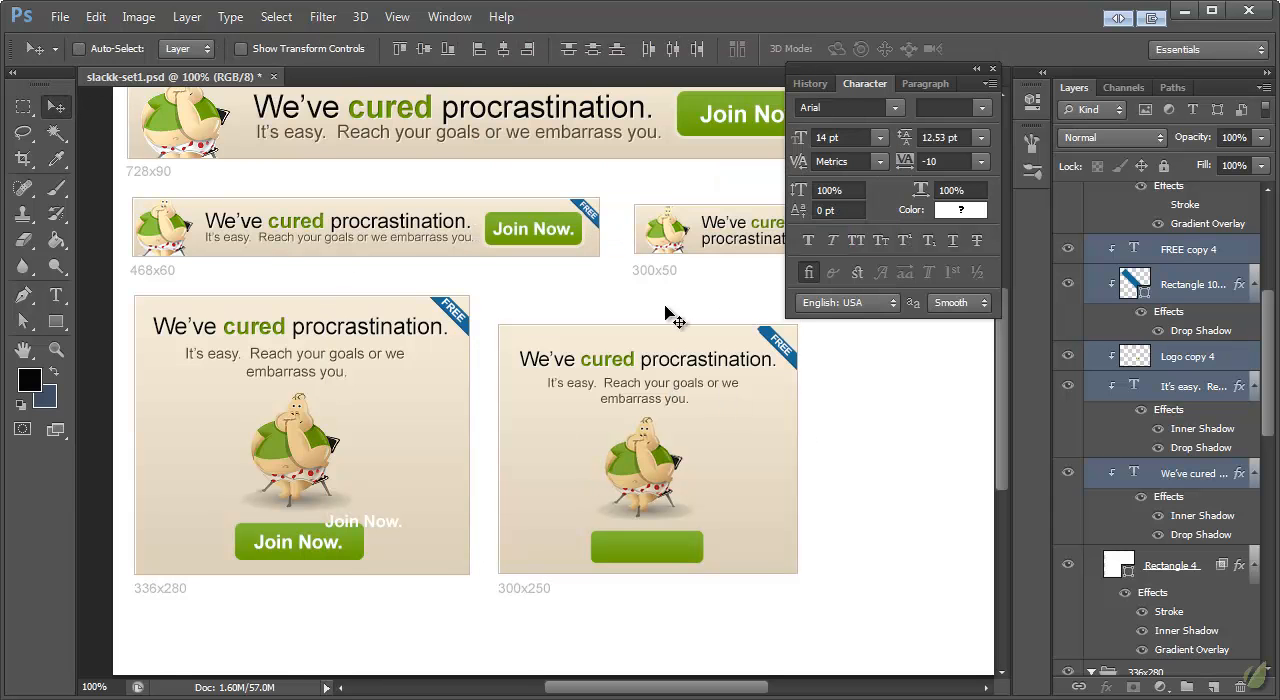
Step: Move the copied "Join Now." text onto the green button of the 300x250 banner
scroll(1185, 278, up, 5)
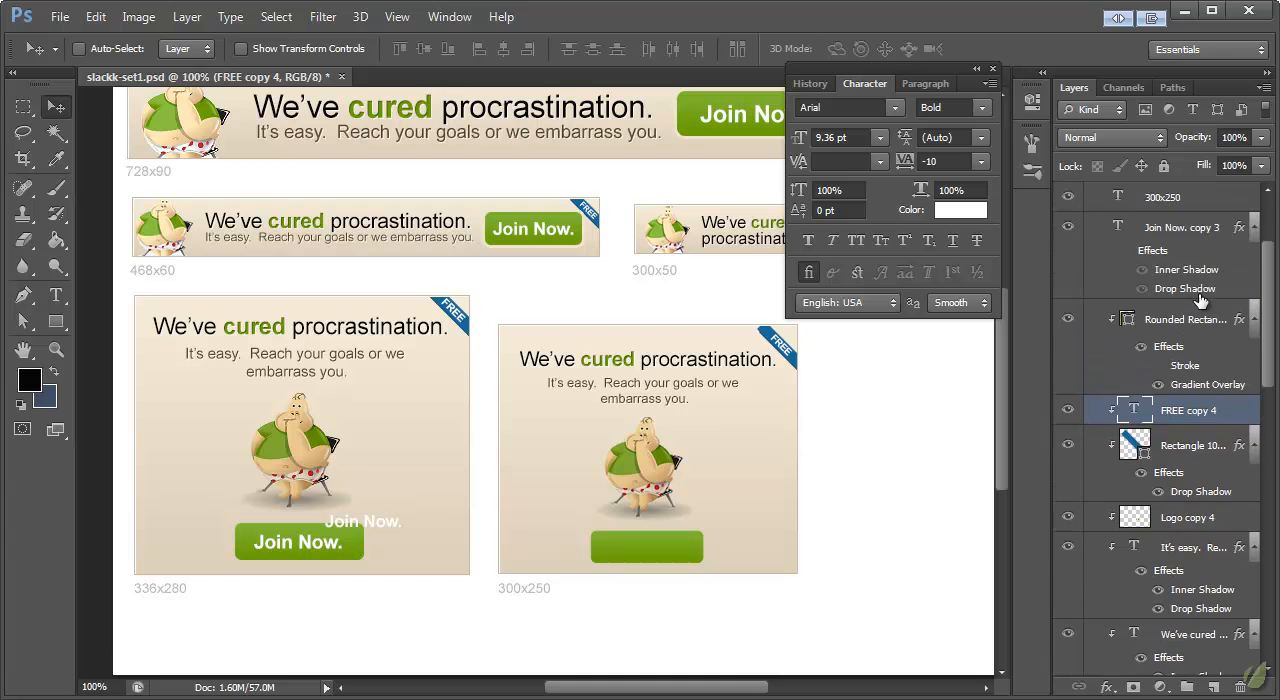
click(1190, 320)
drag(349, 545, 643, 546)
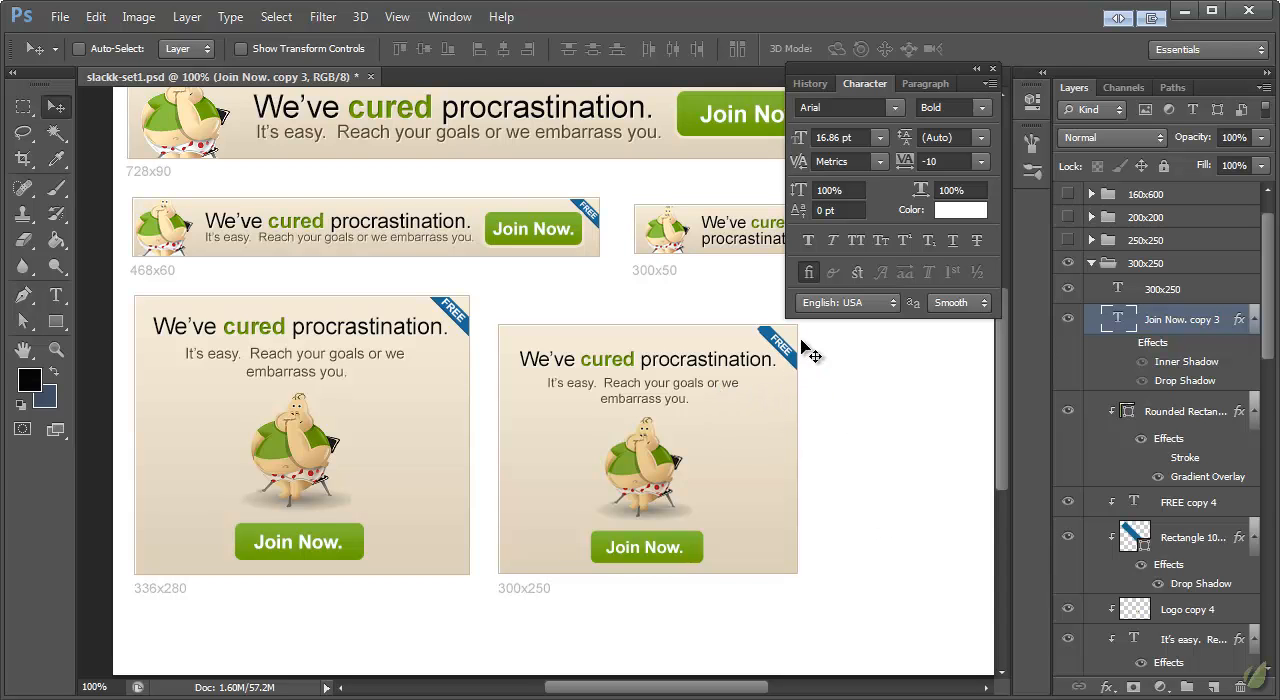
Step: Enlarge the "FREE" text and its blue ribbon together slightly to fill the top-right corner of the 300x250 banner
click(1205, 508)
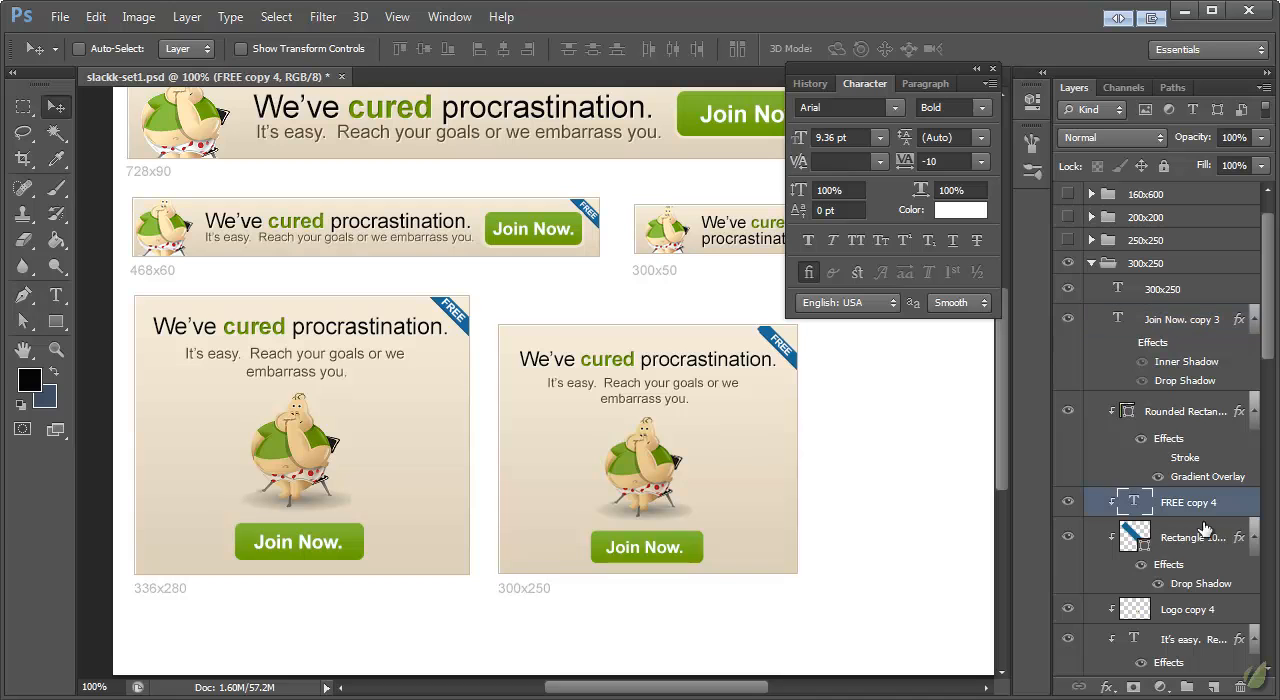
shift+click(1210, 535)
drag(790, 358, 818, 380)
key(ctrl+t)
click(59, 112)
click(592, 226)
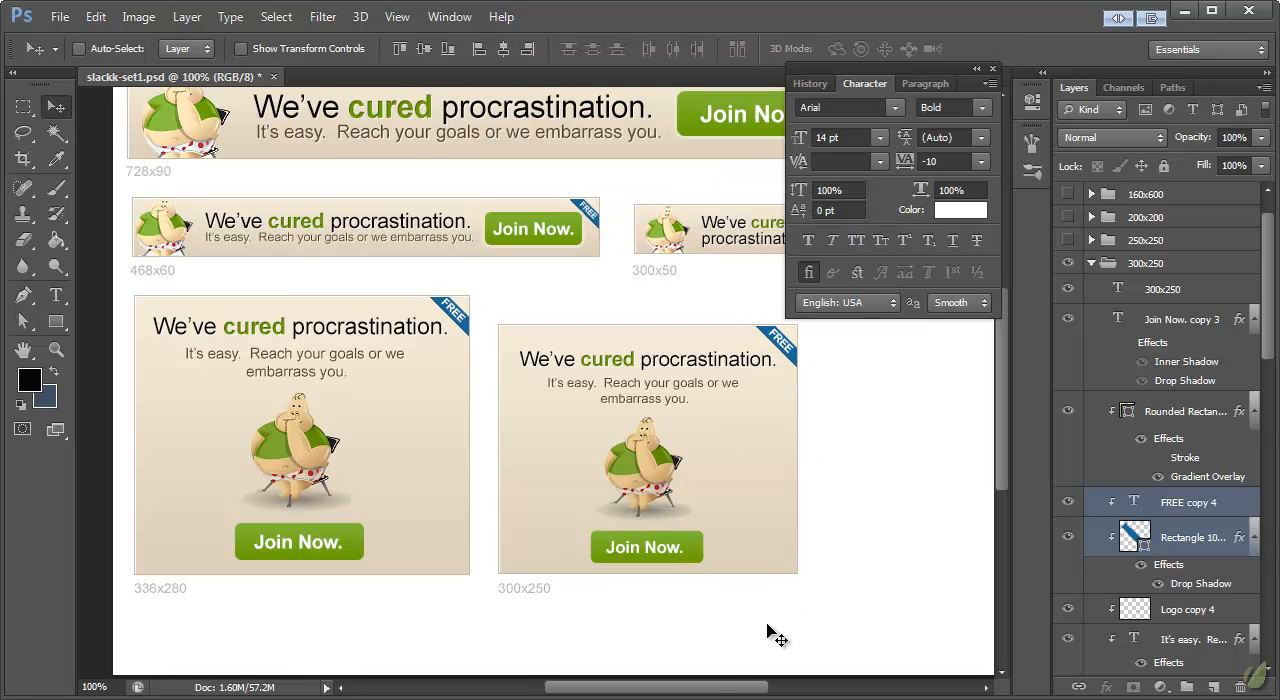
Step: Close the Character settings and collapse the 300x250 and 336x280 layer groups
drag(714, 686, 743, 690)
click(994, 70)
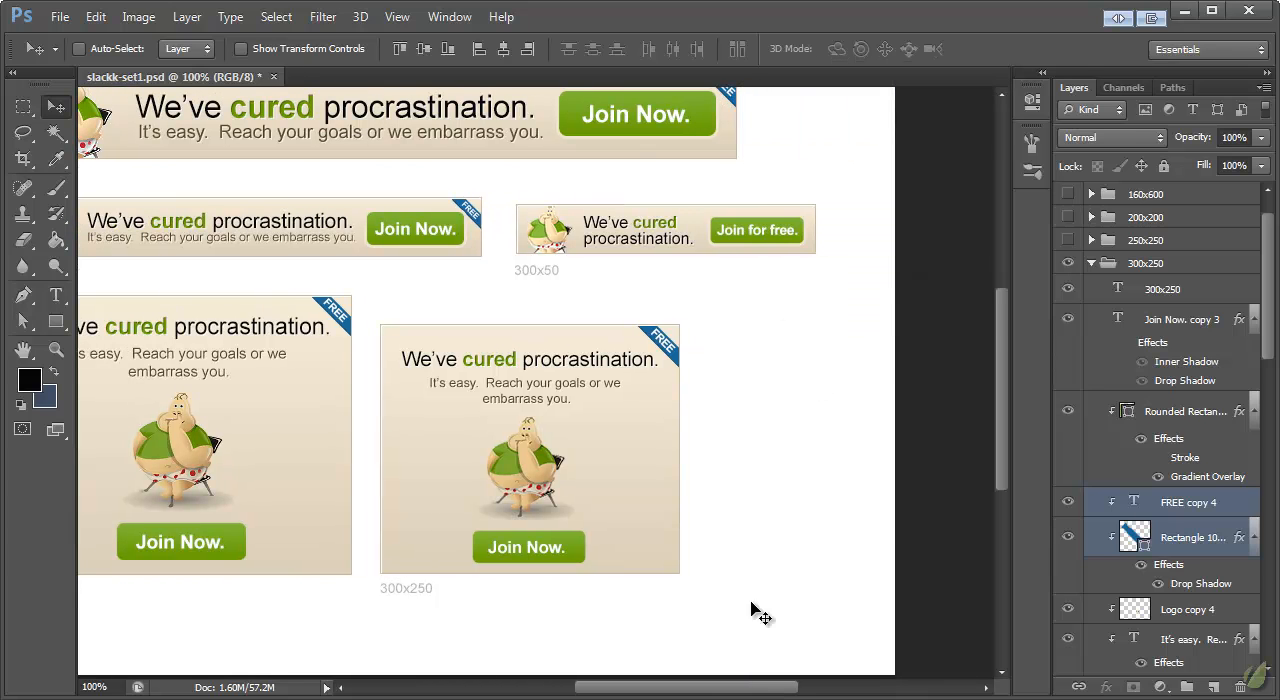
click(1091, 264)
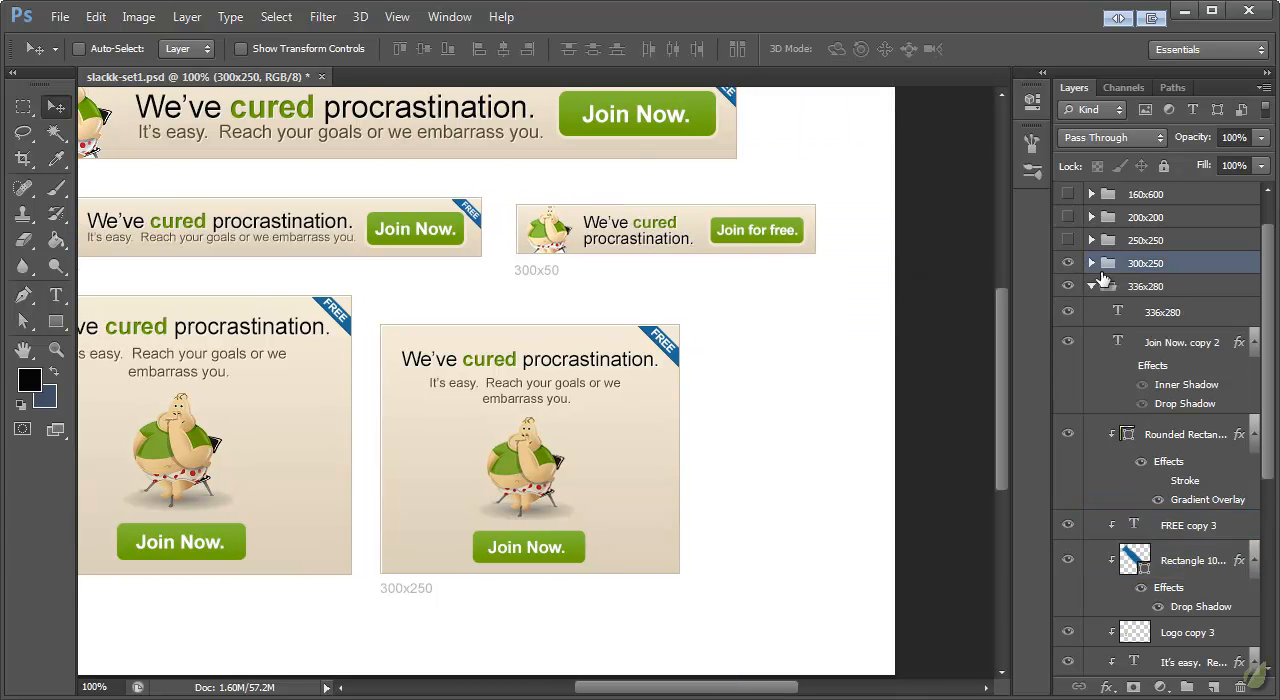
scroll(1155, 282, up, 1)
click(1092, 332)
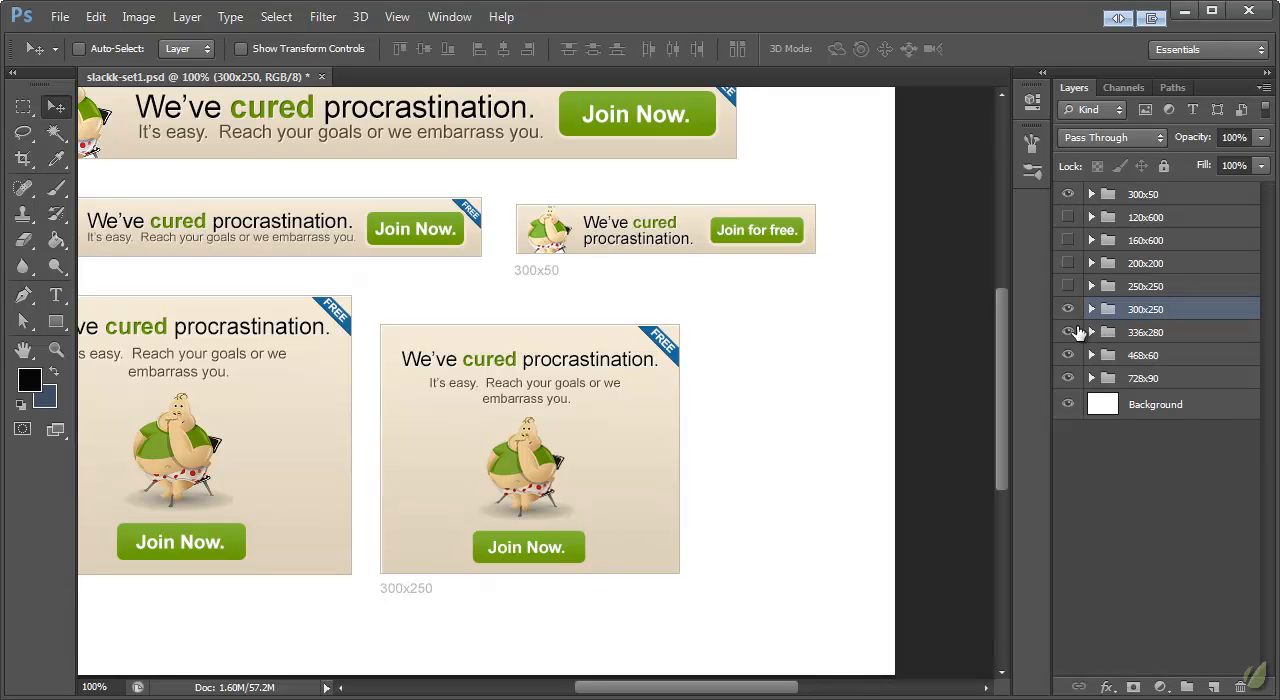
Step: Make the 250x250 layer group visible
click(1066, 286)
scroll(784, 459, down, 5)
scroll(781, 459, up, 5)
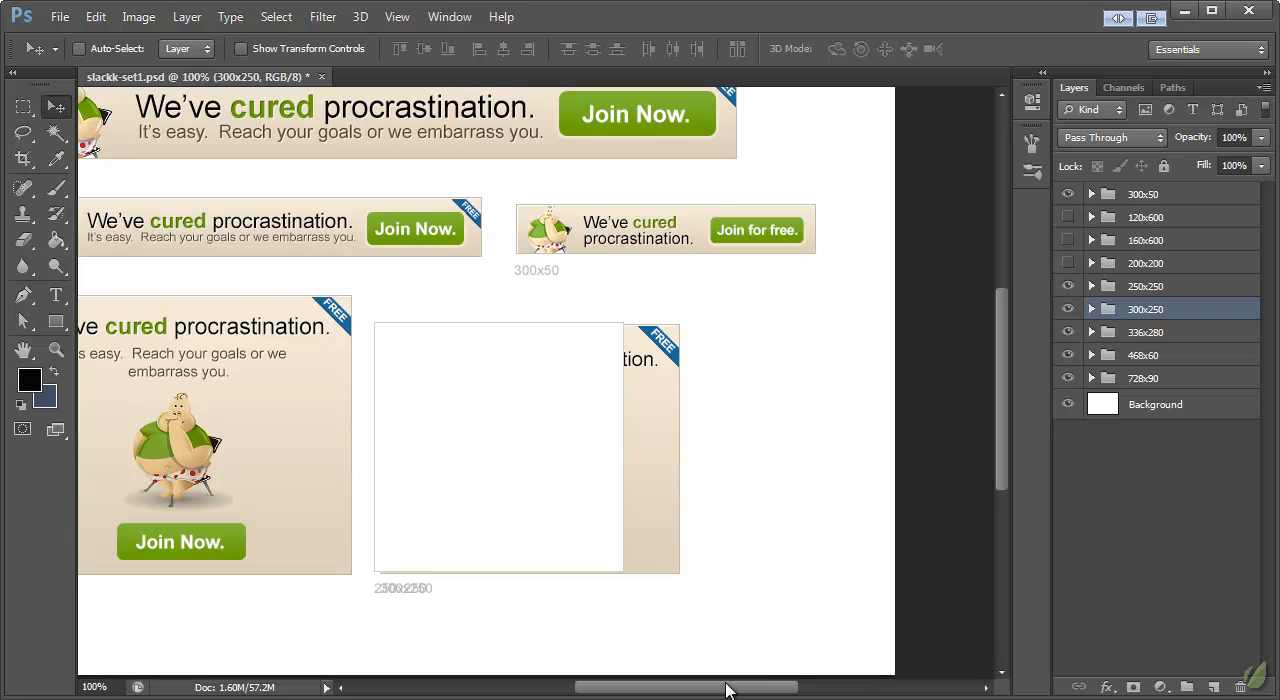
drag(726, 692, 697, 694)
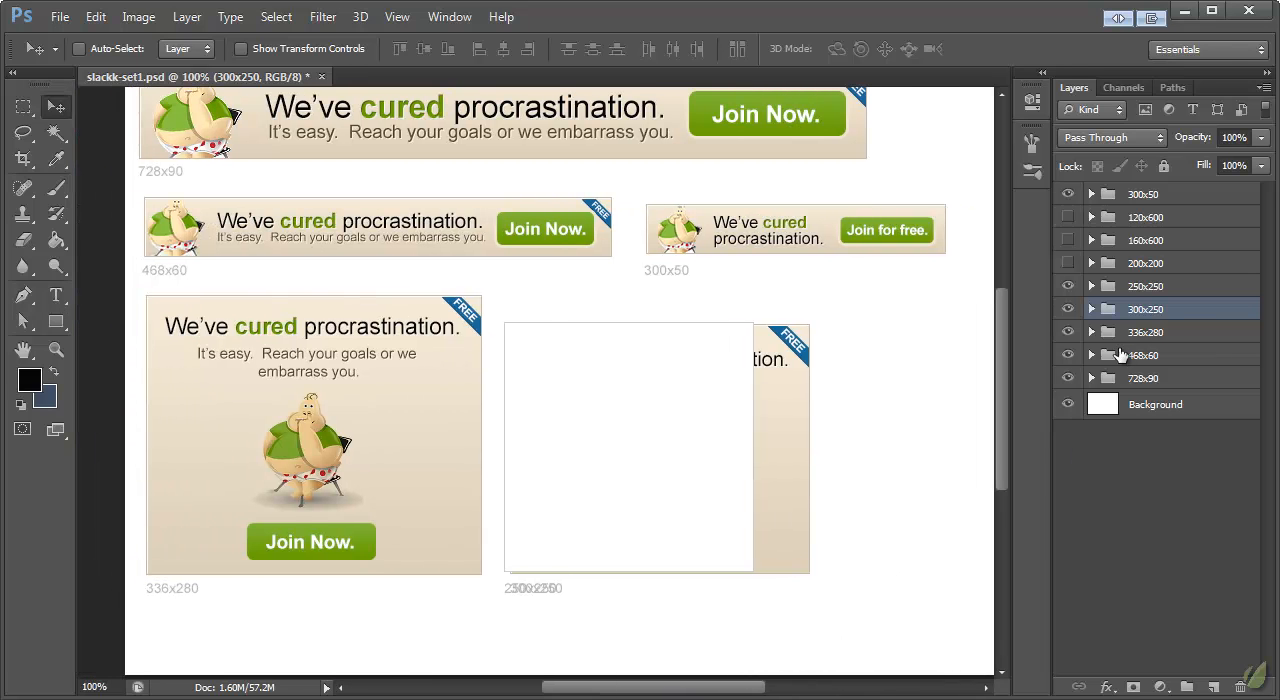
Step: Hide the 336x280 banner and move the whole 300x250 banner group left into its place
click(1068, 332)
click(1143, 332)
click(1141, 316)
drag(769, 363, 404, 362)
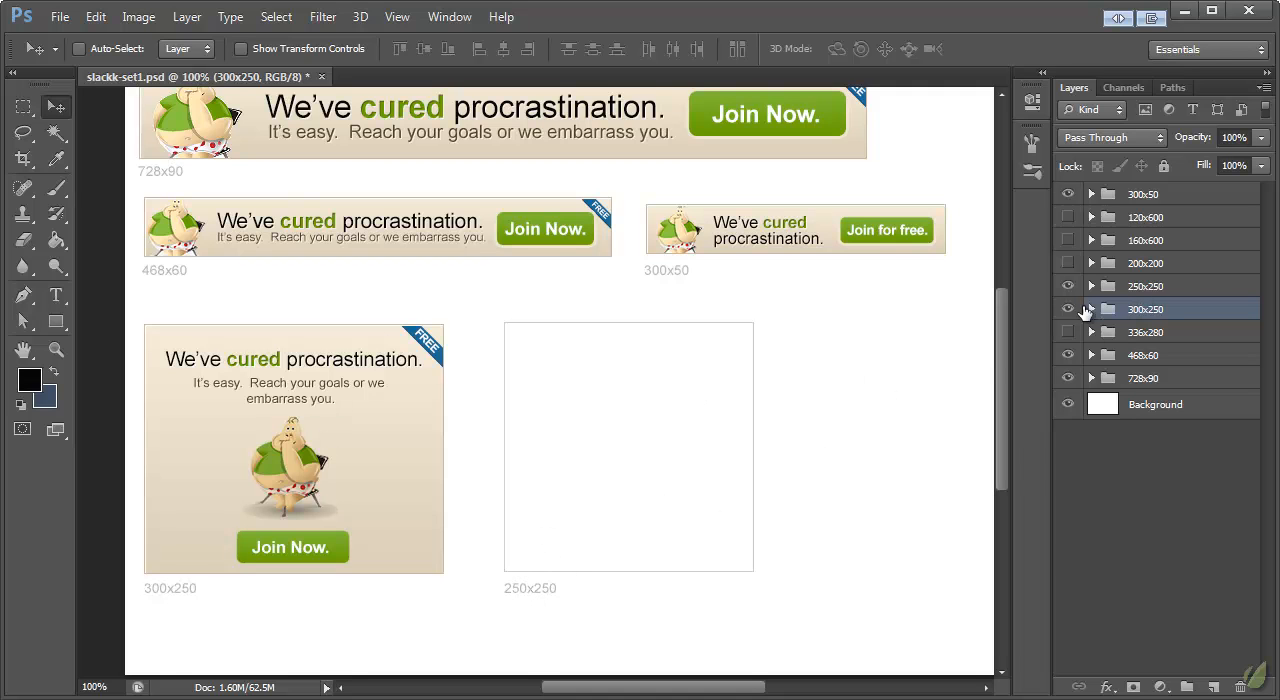
Step: Expand the 300x250 and 250x250 groups and paste the copied banner background layer style onto the 250x250 rectangle
click(1091, 309)
click(1091, 286)
right_click(1155, 350)
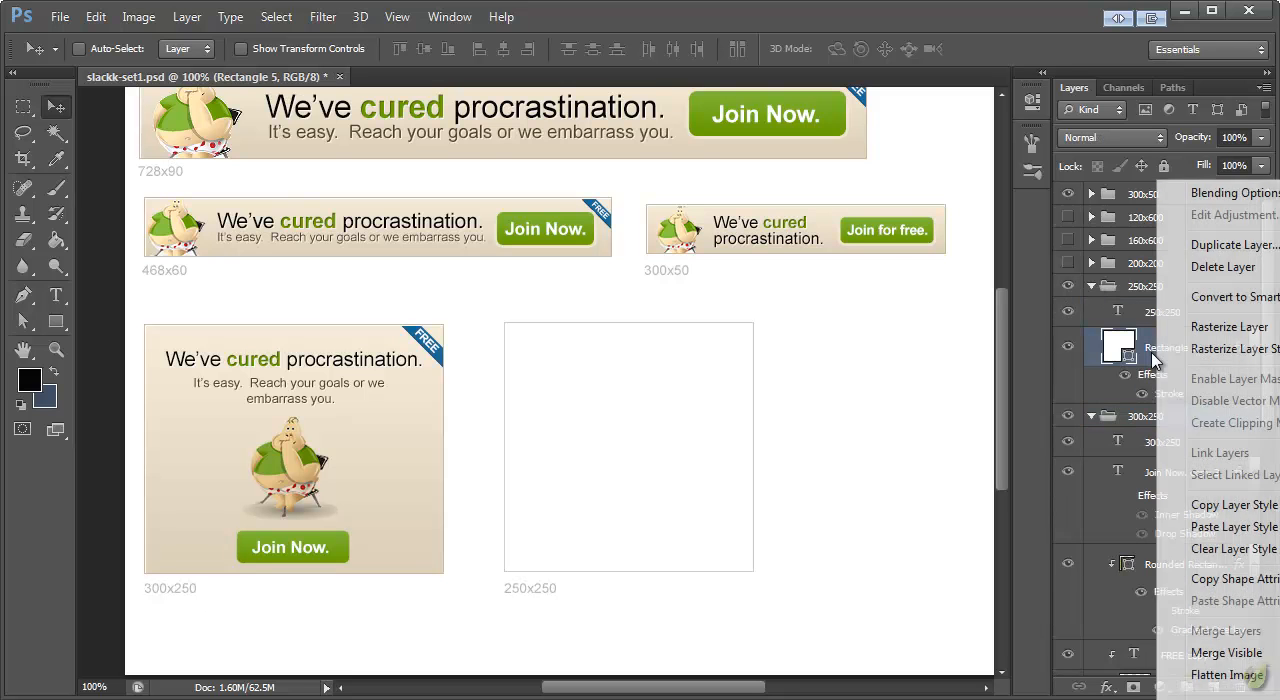
click(1215, 527)
Step: Duplicate the 300x250 banner's content layers, from the "Join Now." text down to the "We've cured procrastination." headline
scroll(1160, 378, down, 1)
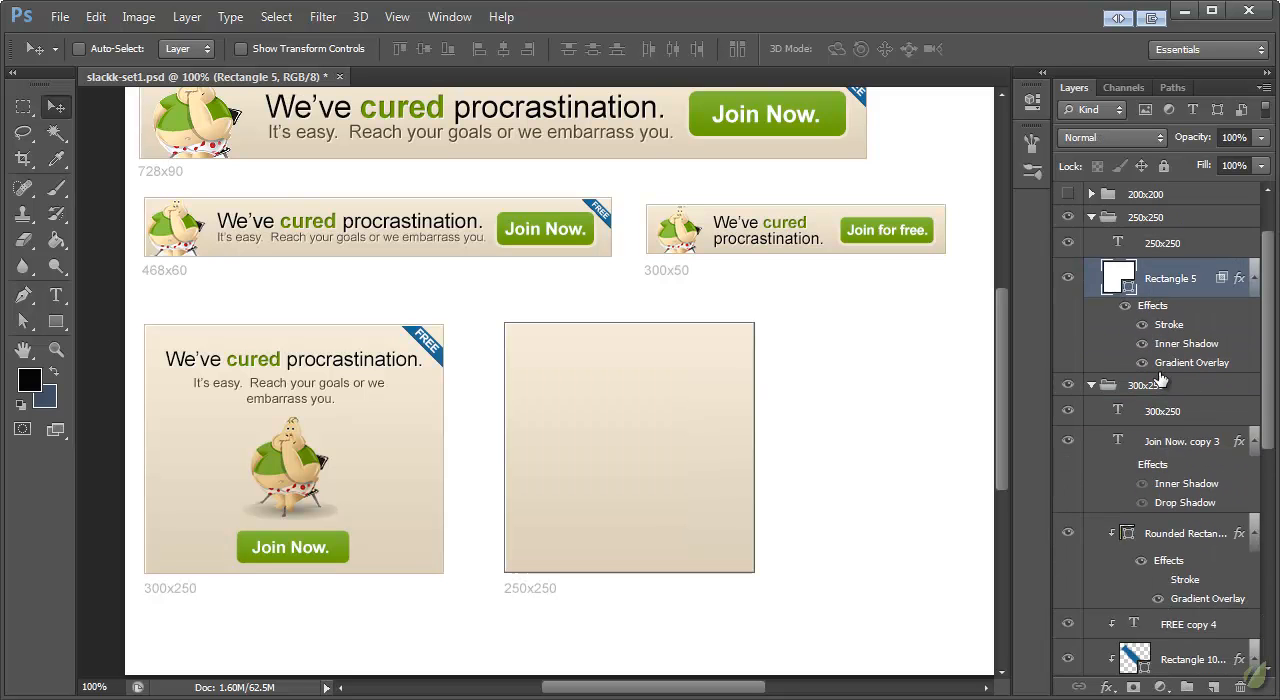
click(1178, 443)
scroll(1190, 480, down, 5)
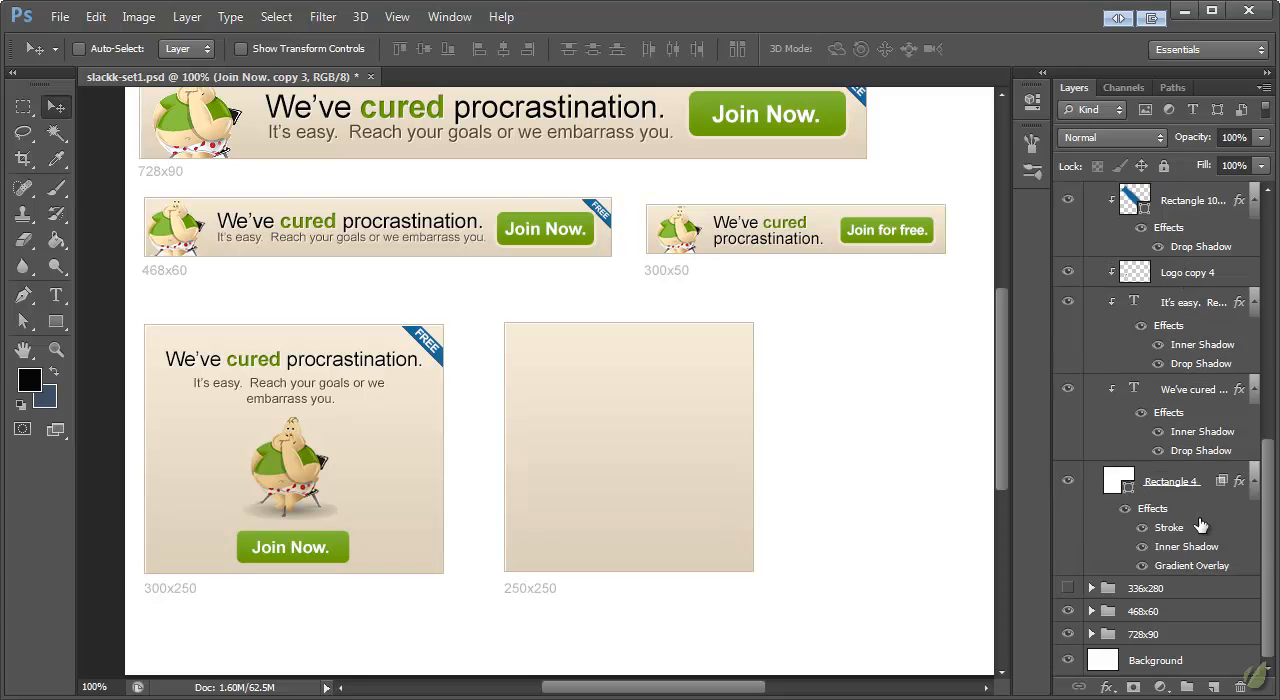
scroll(1200, 526, up, 5)
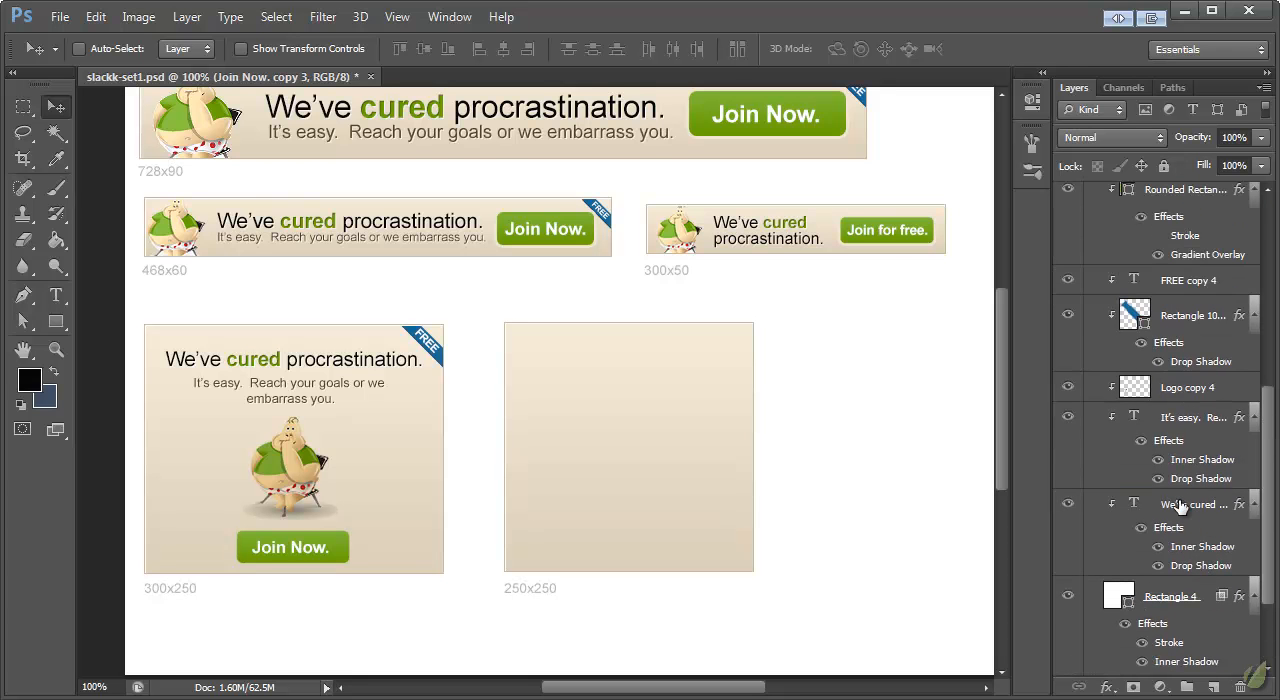
shift+click(1185, 315)
scroll(1185, 400, up, 5)
right_click(1160, 400)
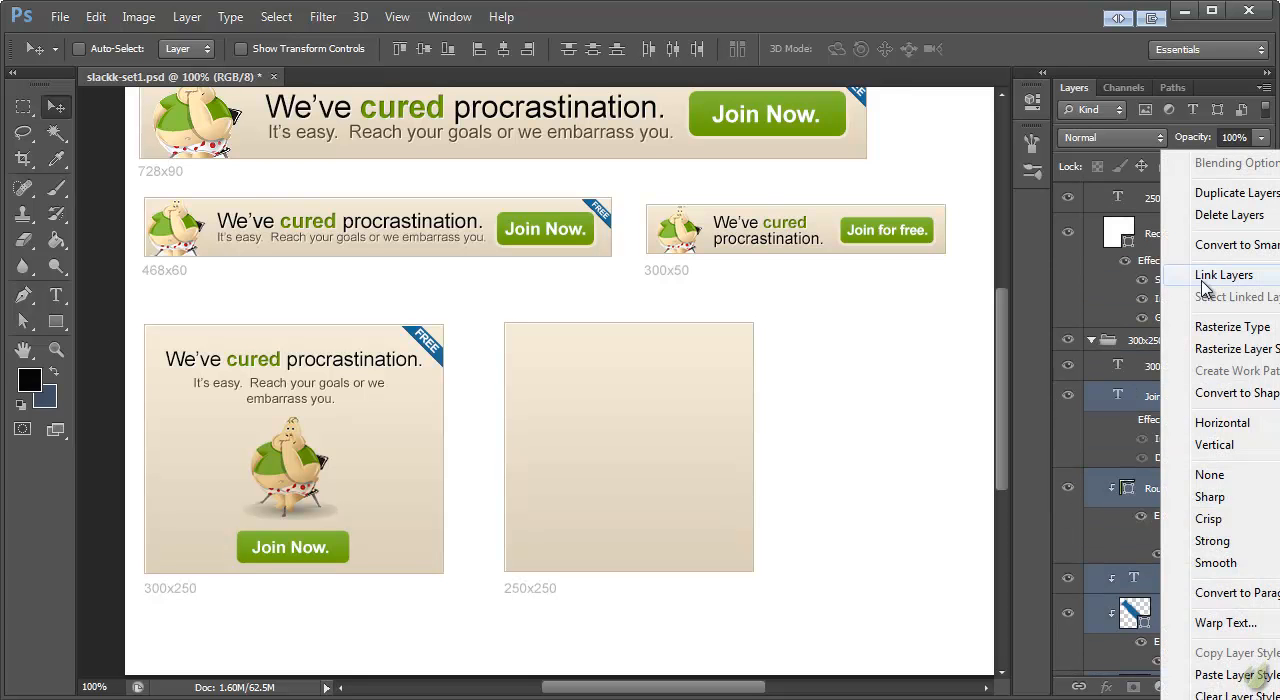
click(1230, 193)
click(912, 472)
Step: Move the duplicated layers into the 250x250 group and place them over the 250x250 banner background
scroll(1190, 496, up, 3)
drag(1168, 497, 1168, 328)
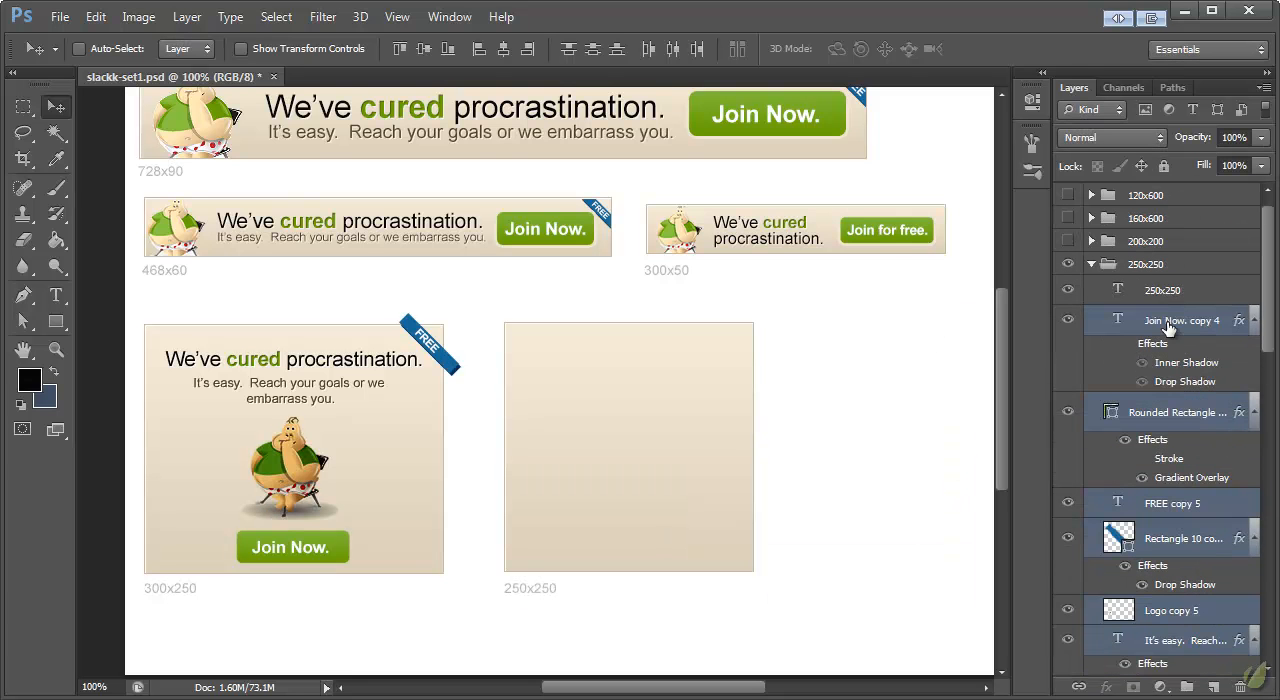
scroll(1165, 344, down, 2)
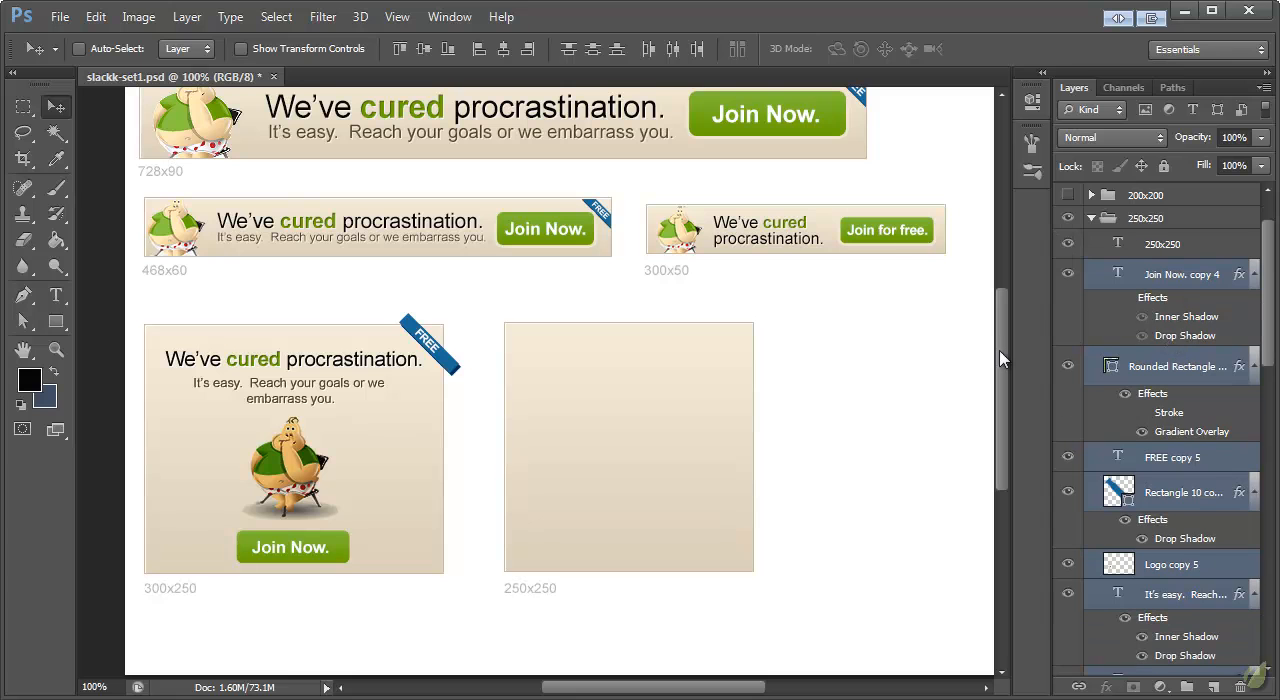
drag(293, 369, 630, 365)
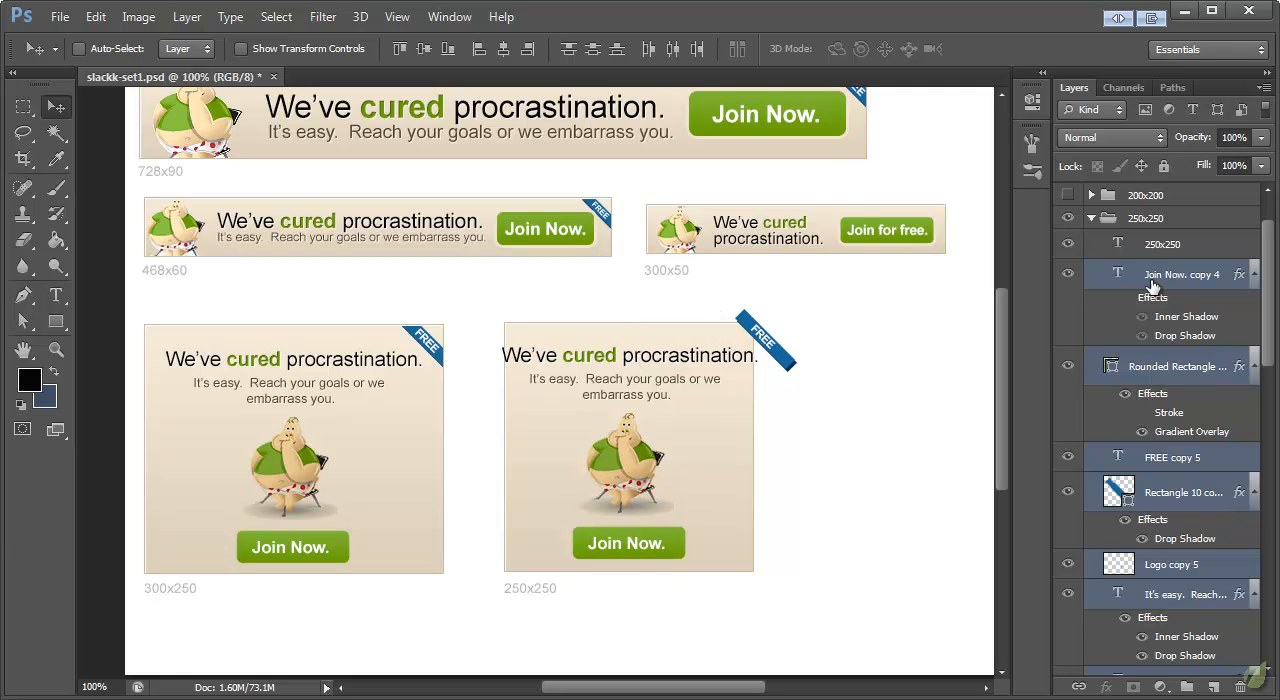
Step: Clip the copied layers from the button shape down to the headline to the 250x250 background rectangle with a clipping mask
scroll(1194, 377, down, 5)
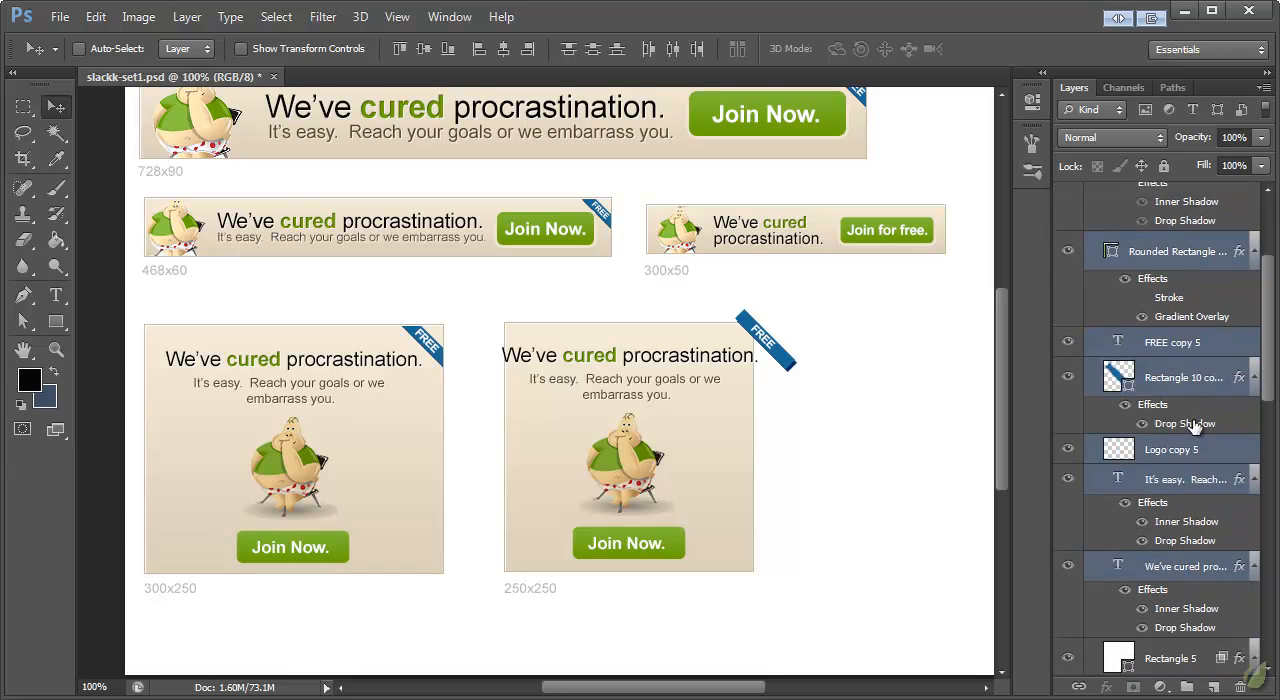
click(1192, 490)
scroll(1201, 385, up, 3)
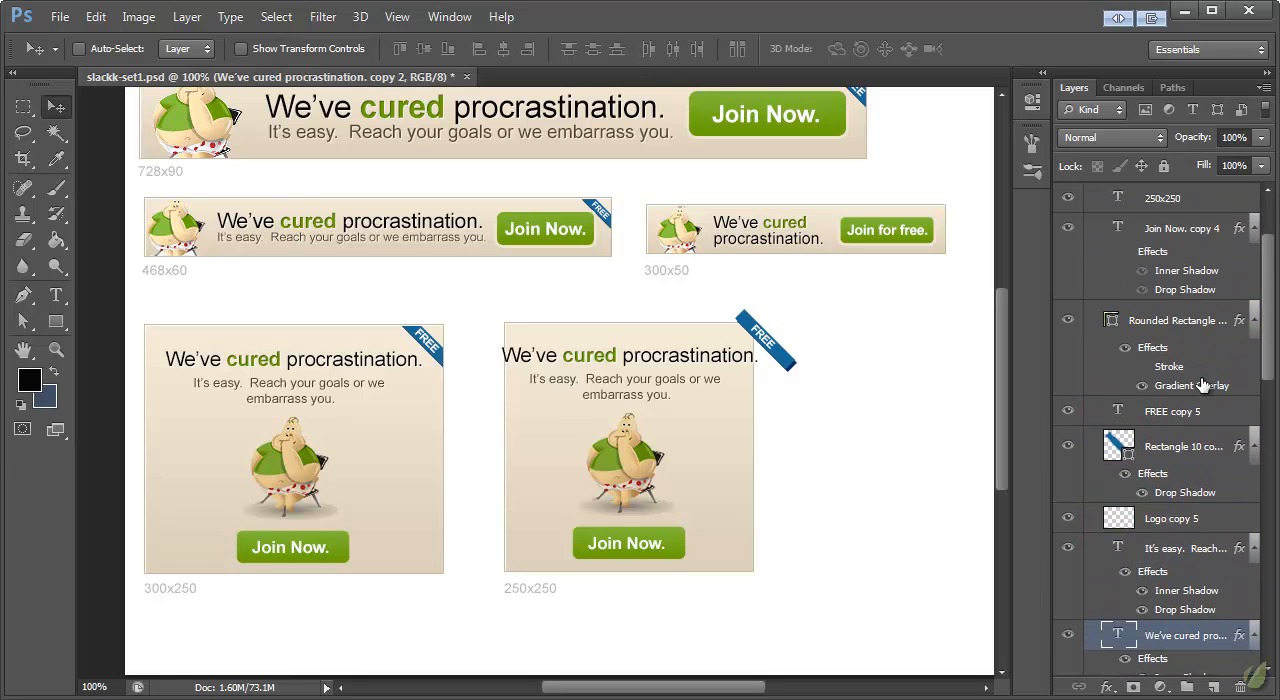
shift+click(1181, 328)
right_click(1140, 322)
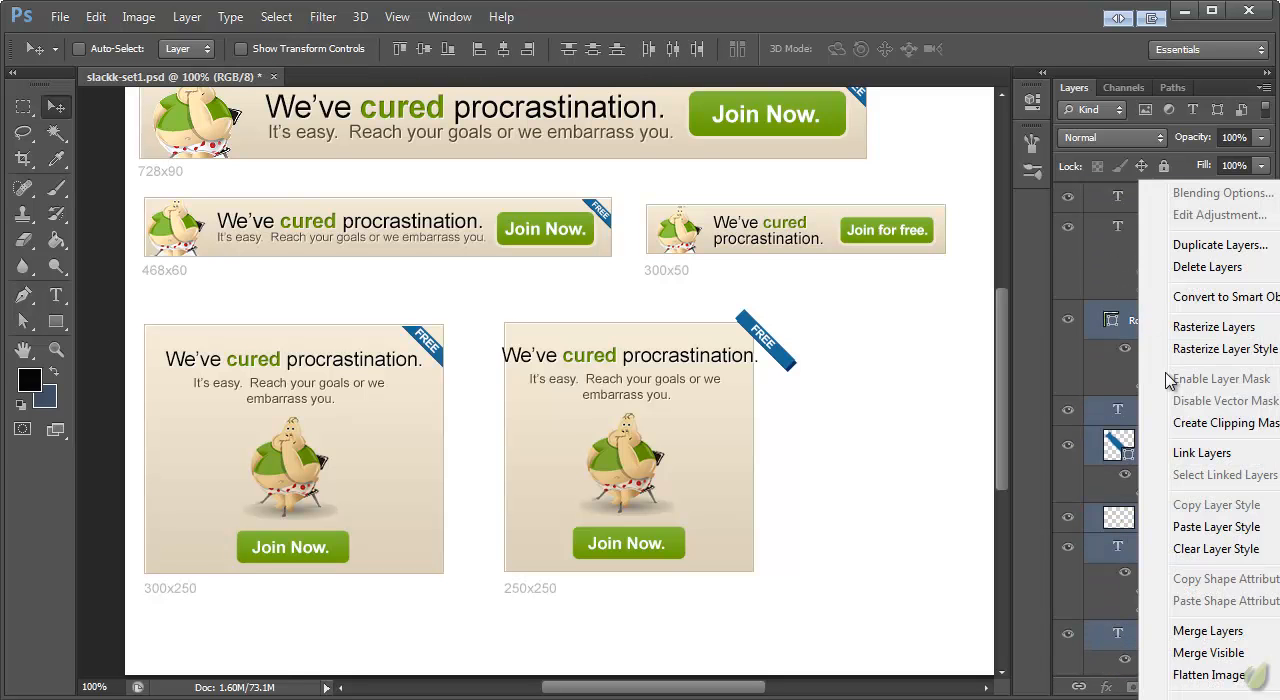
click(1180, 423)
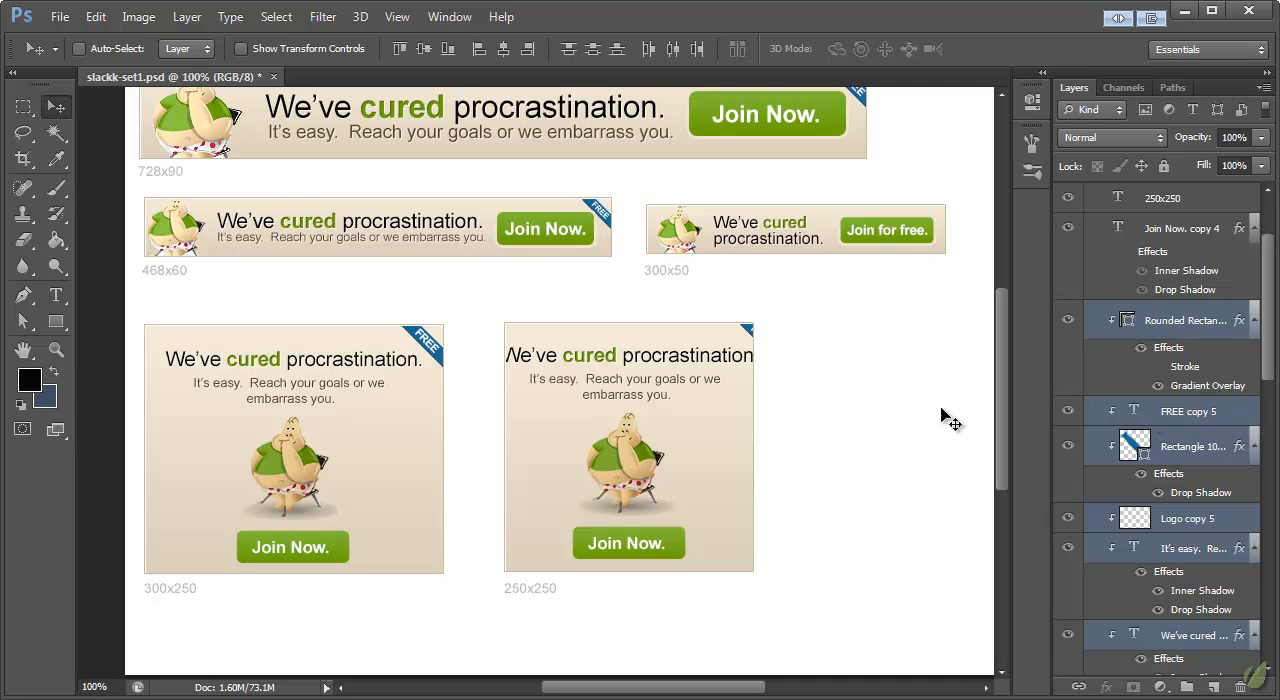
Step: Scale down the "We've cured procrastination." headline so it fits within the 250x250 banner's width
click(1172, 316)
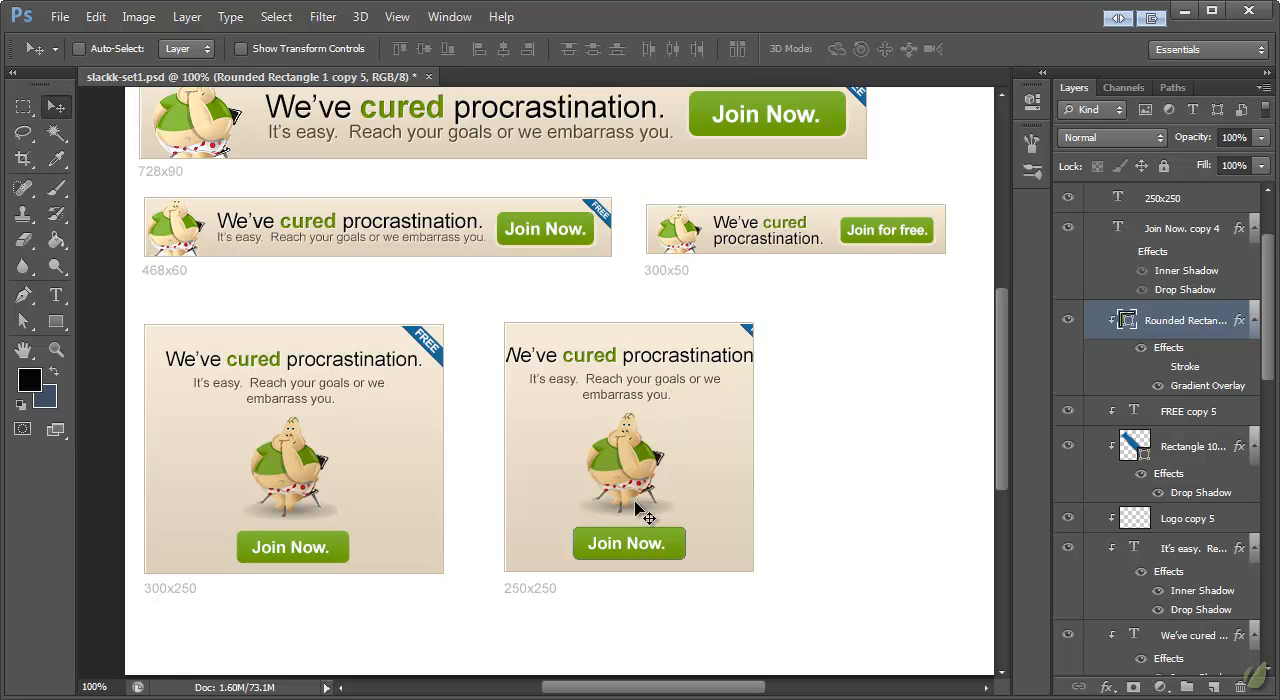
ctrl+click(645, 363)
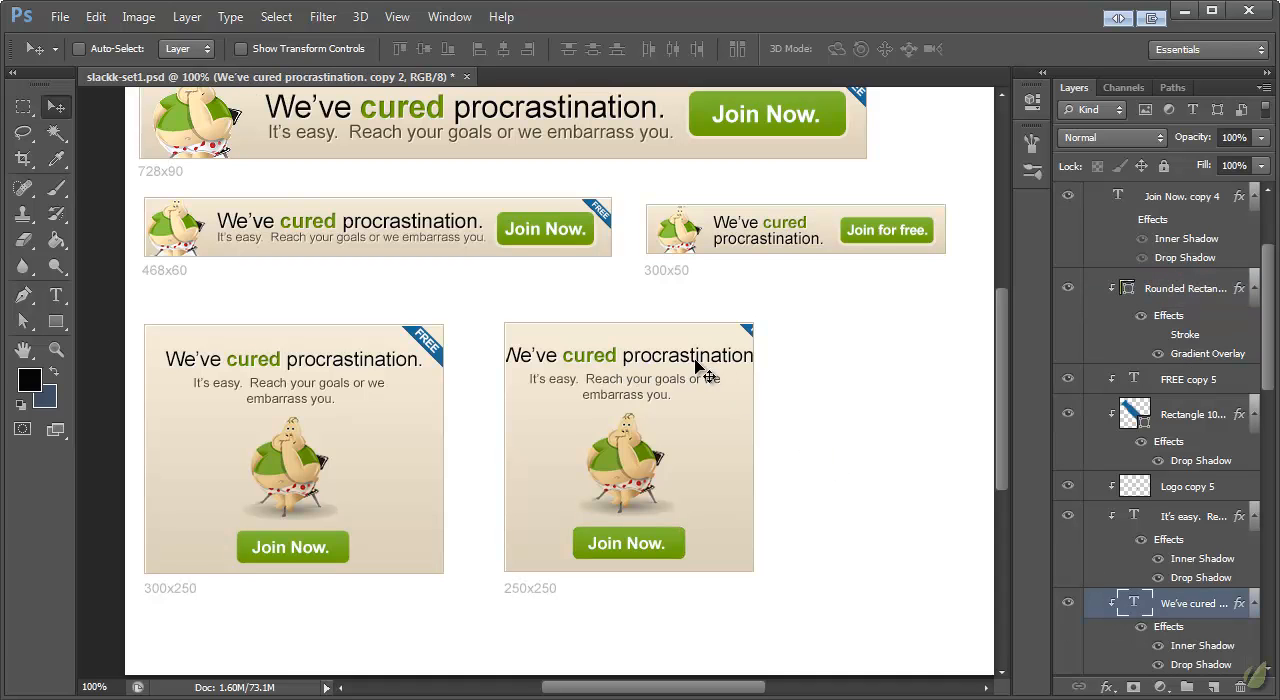
key(ctrl+t)
drag(760, 372, 745, 367)
click(64, 104)
click(600, 226)
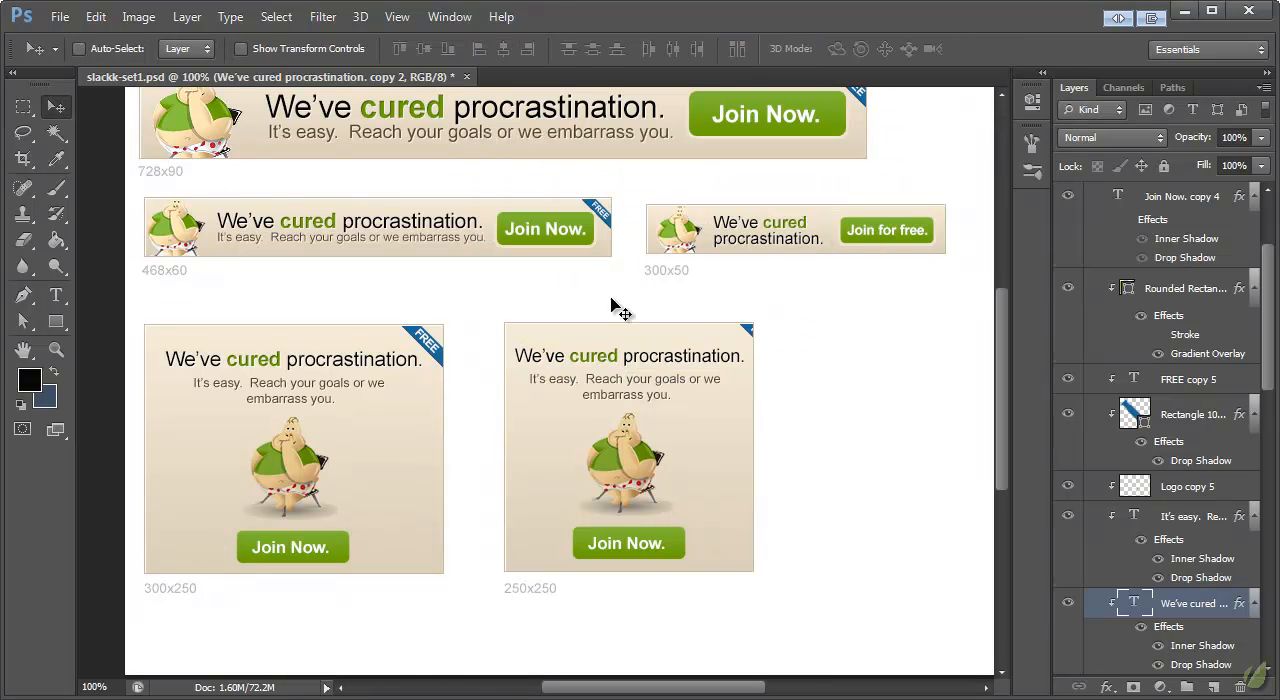
Step: Nudge the "It's easy." tagline and the mascot slightly to tighten the spacing in the 250x250 banner
ctrl+click(650, 390)
drag(649, 397, 639, 391)
key(Up)
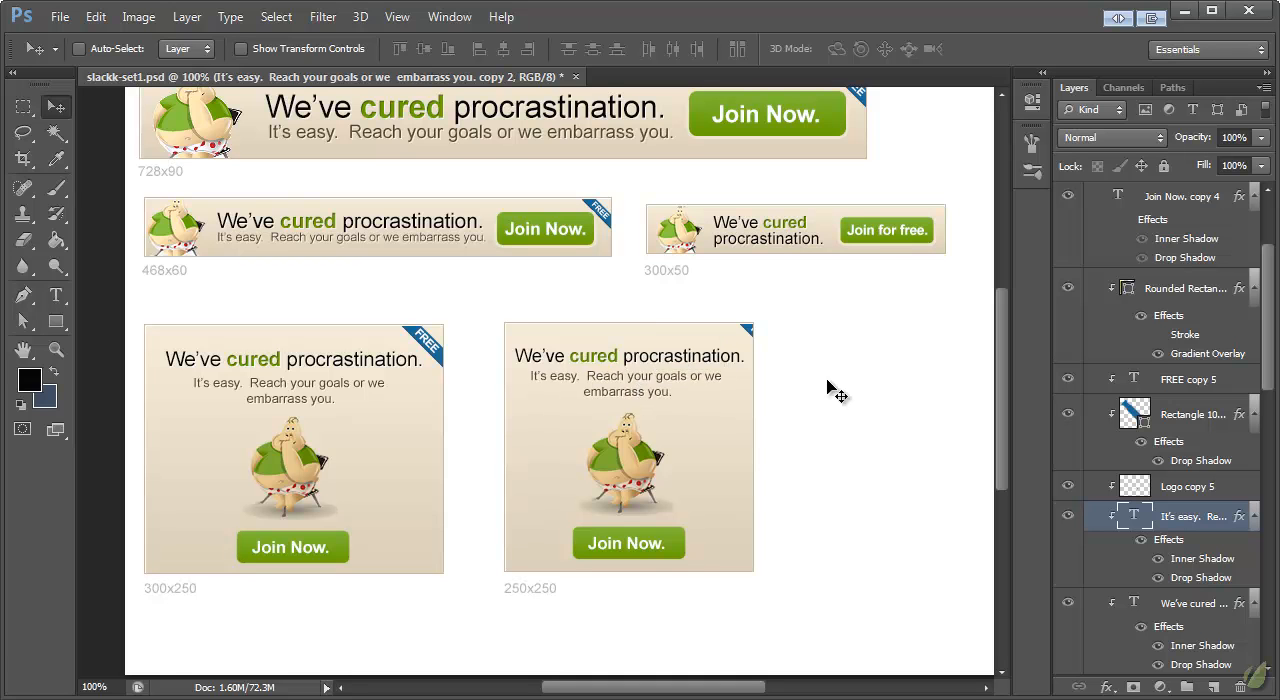
ctrl+click(626, 453)
drag(626, 453, 628, 459)
Step: Move the "FREE" text and its blue ribbon together into the top-right corner of the 250x250 banner
click(1183, 426)
shift+click(1187, 388)
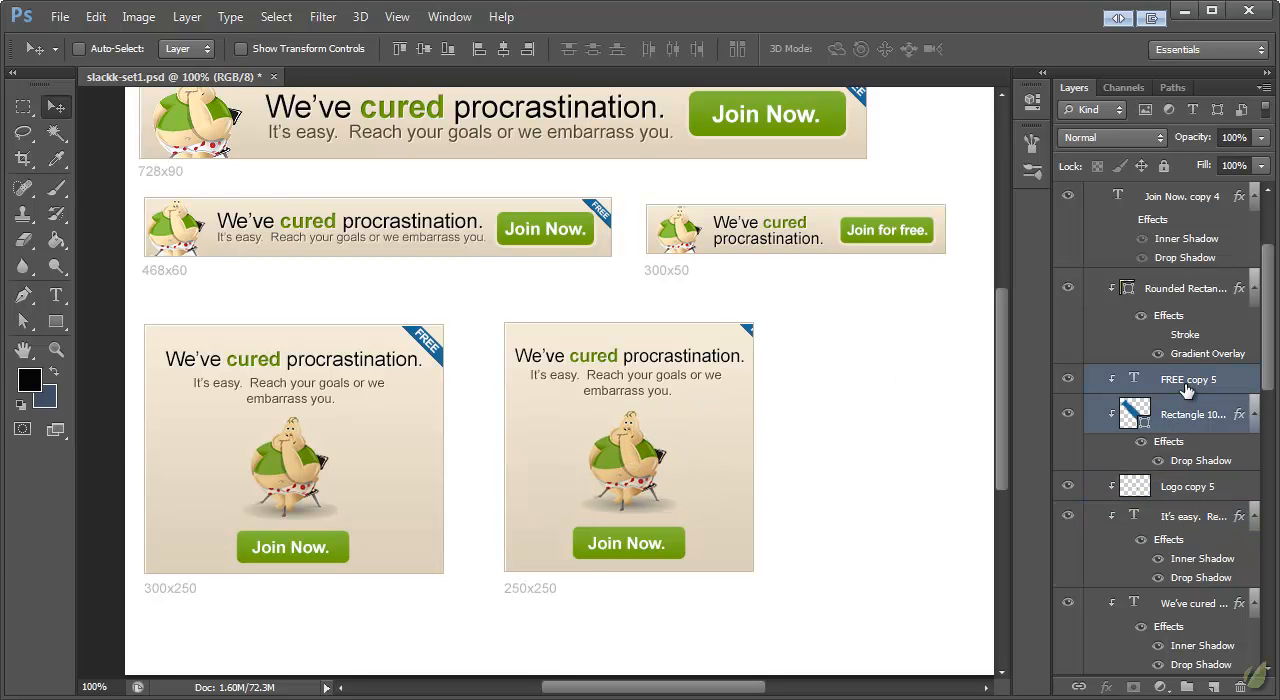
drag(748, 326, 736, 338)
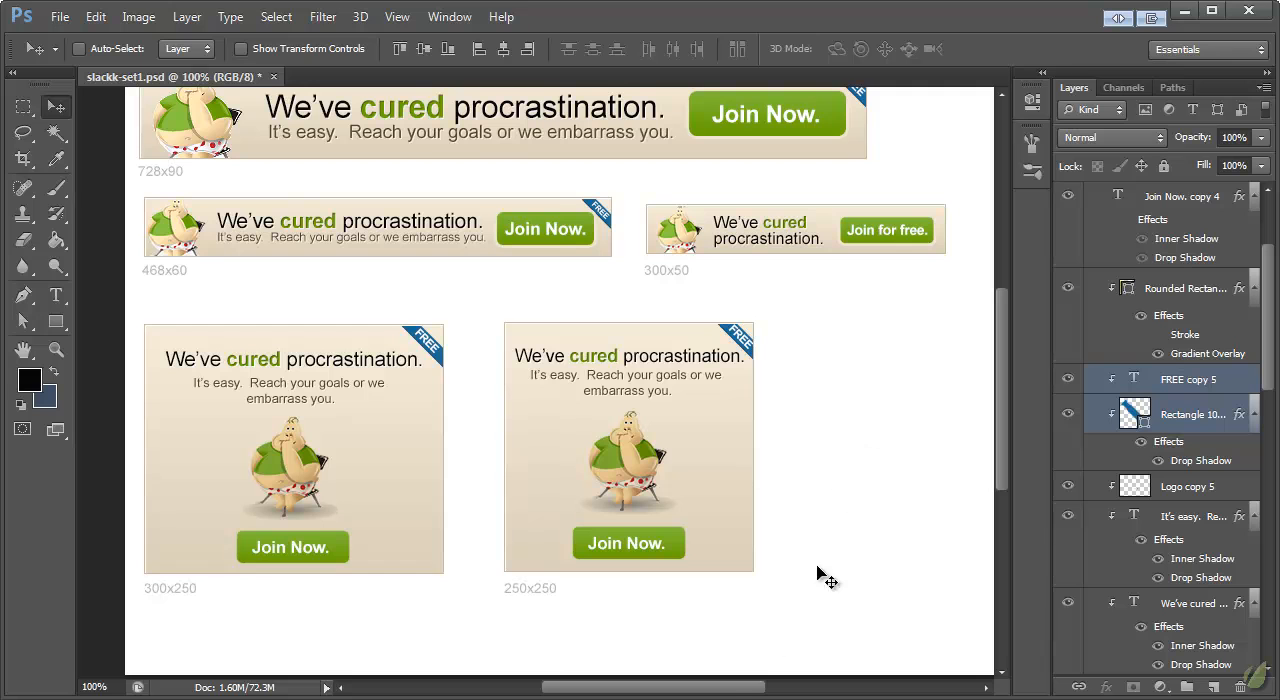
Step: Collapse the 250x250 layer group, then make the 200x200 layer group visible and select it
mouse_move(712, 689)
mouse_down()
mouse_move(695, 693)
mouse_move(737, 689)
mouse_up()
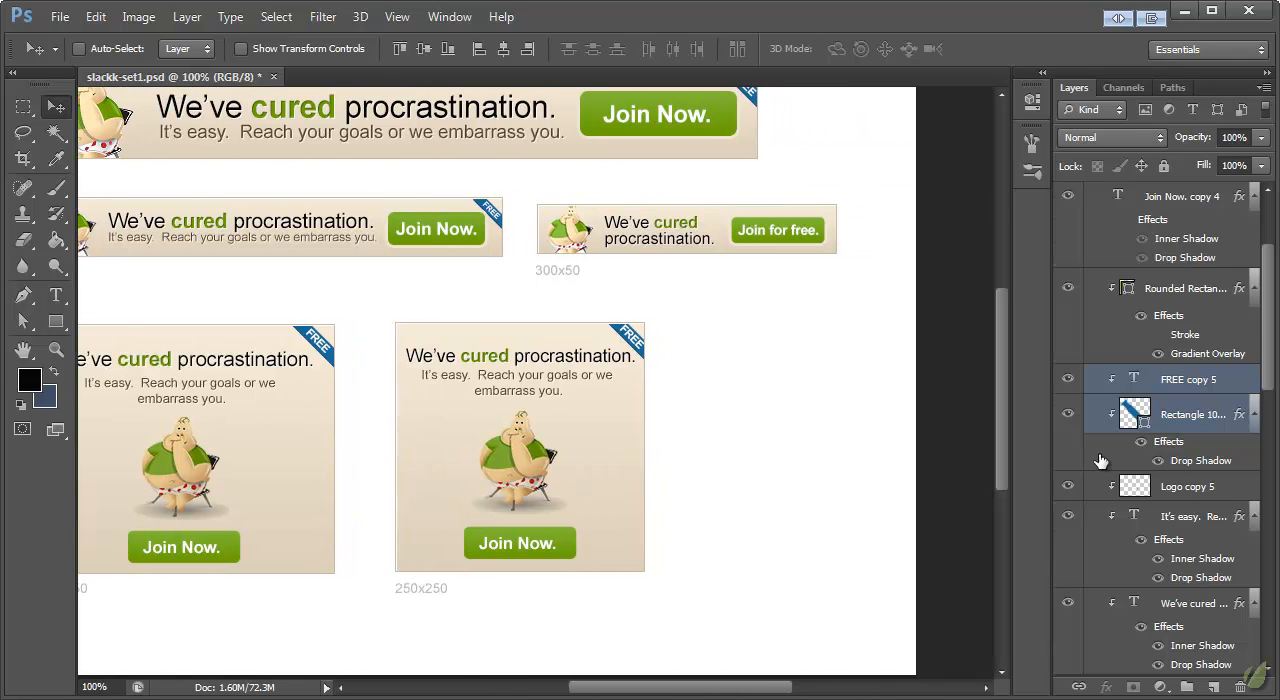
scroll(1162, 425, up, 3)
click(1092, 286)
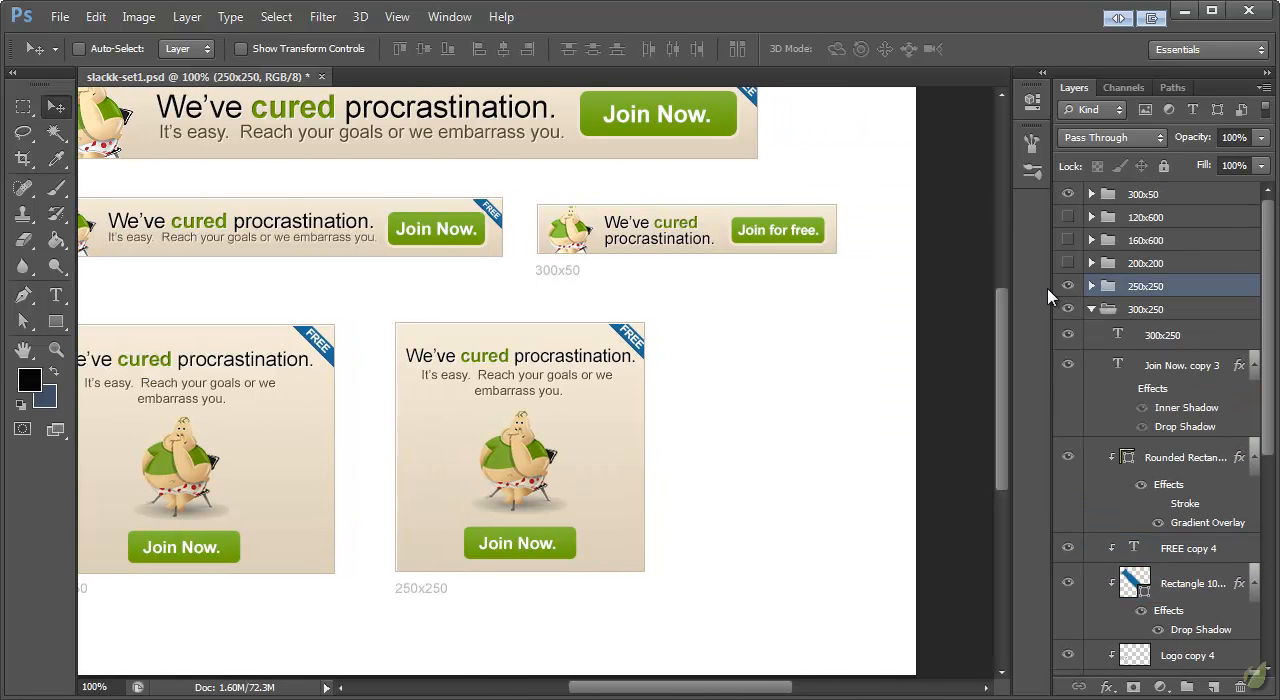
click(1068, 263)
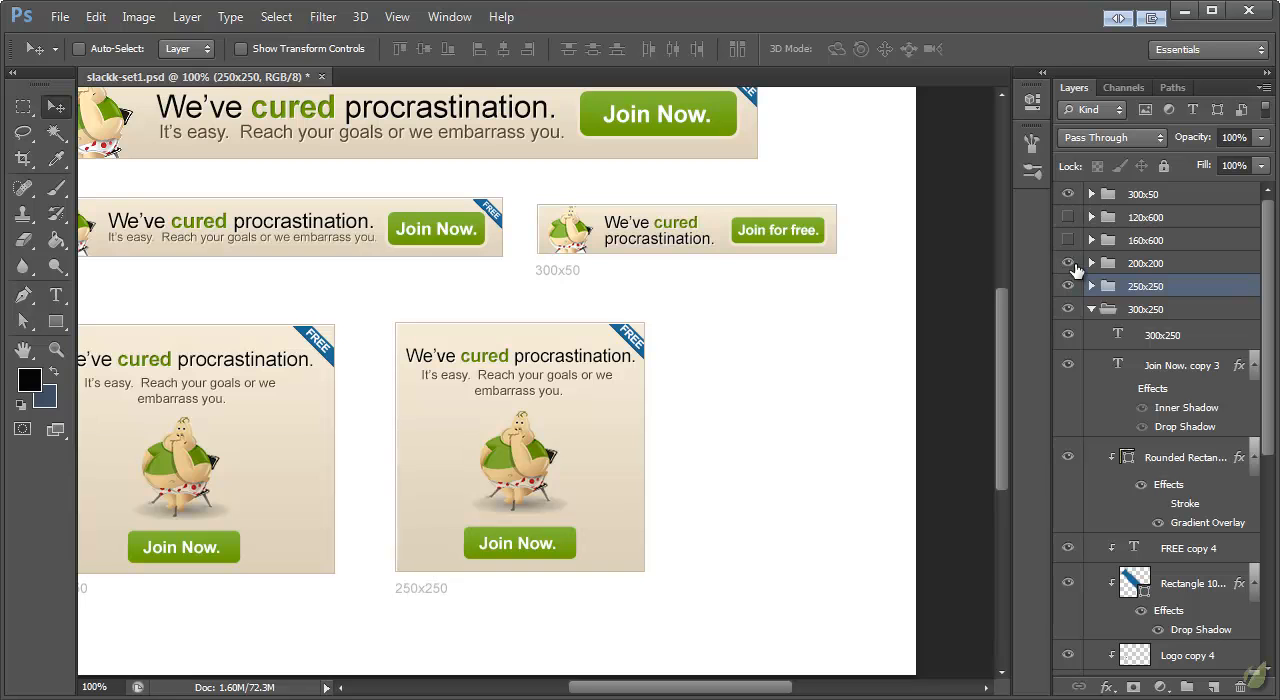
click(1146, 265)
Step: Collapse the 300x250 layer group and save the document
drag(746, 689, 754, 689)
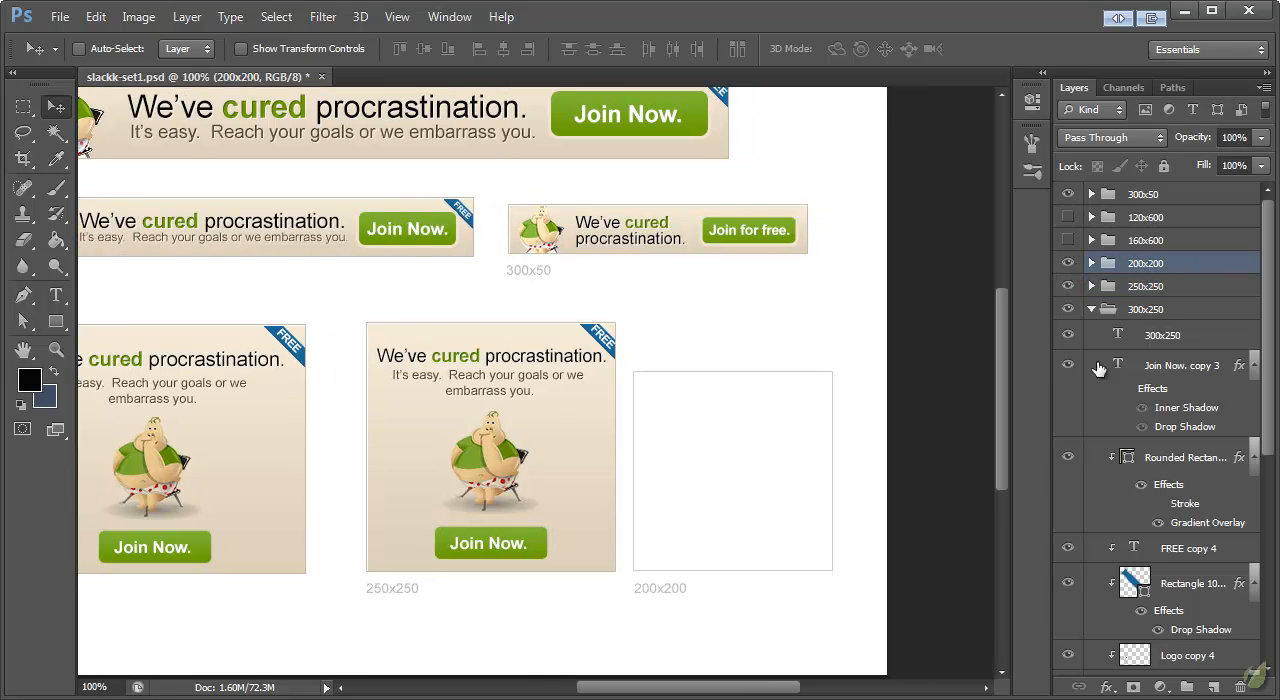
click(1092, 306)
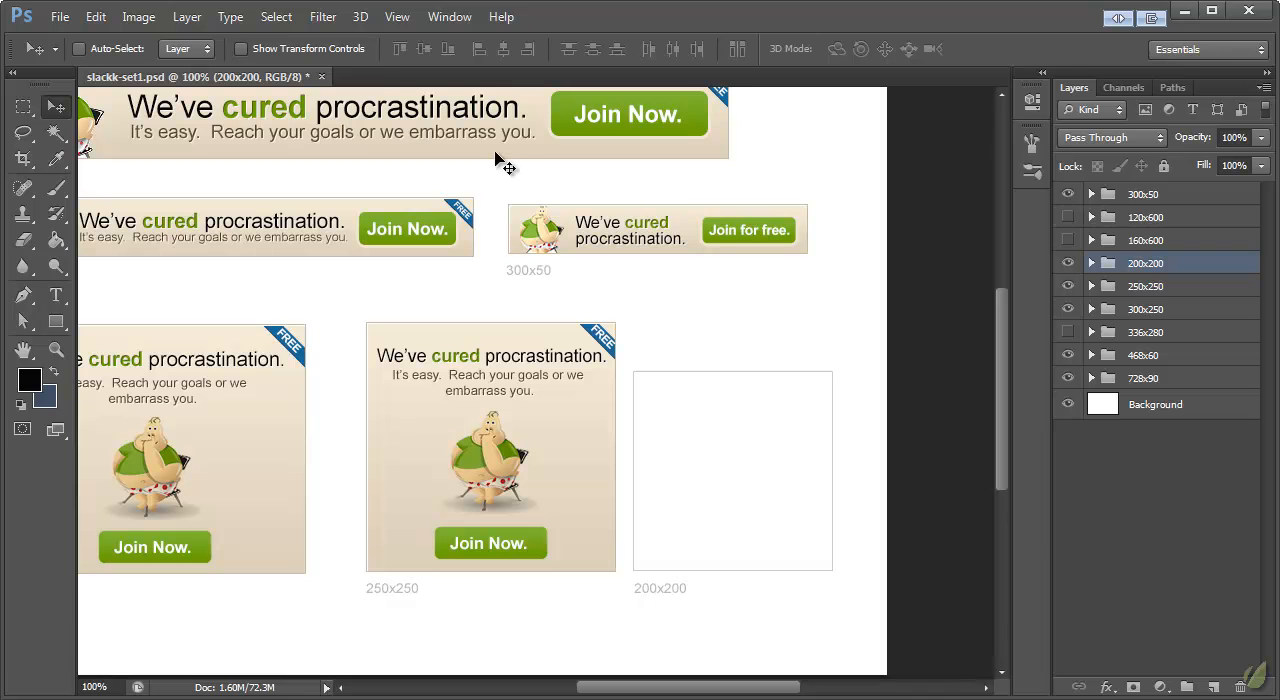
key(ctrl+s)
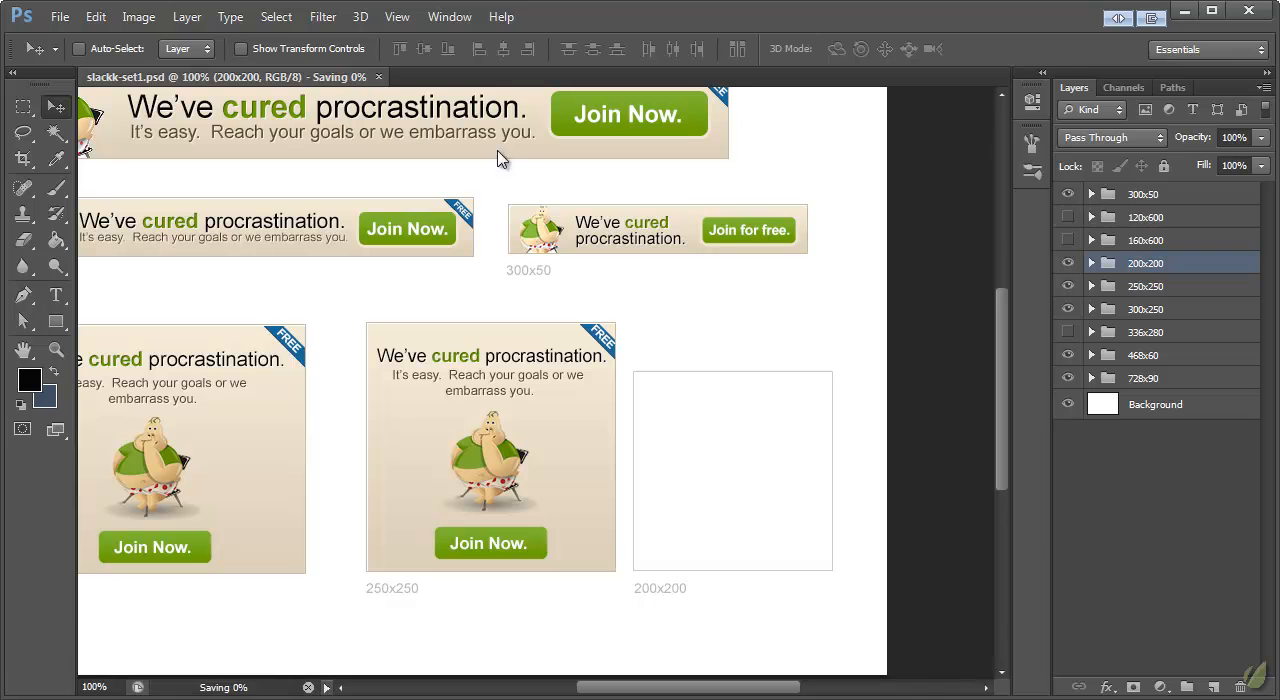
Step: Expand the 200x200 and 250x250 groups and paste the copied banner background layer style onto the 200x200 rectangle
click(1092, 263)
click(1093, 396)
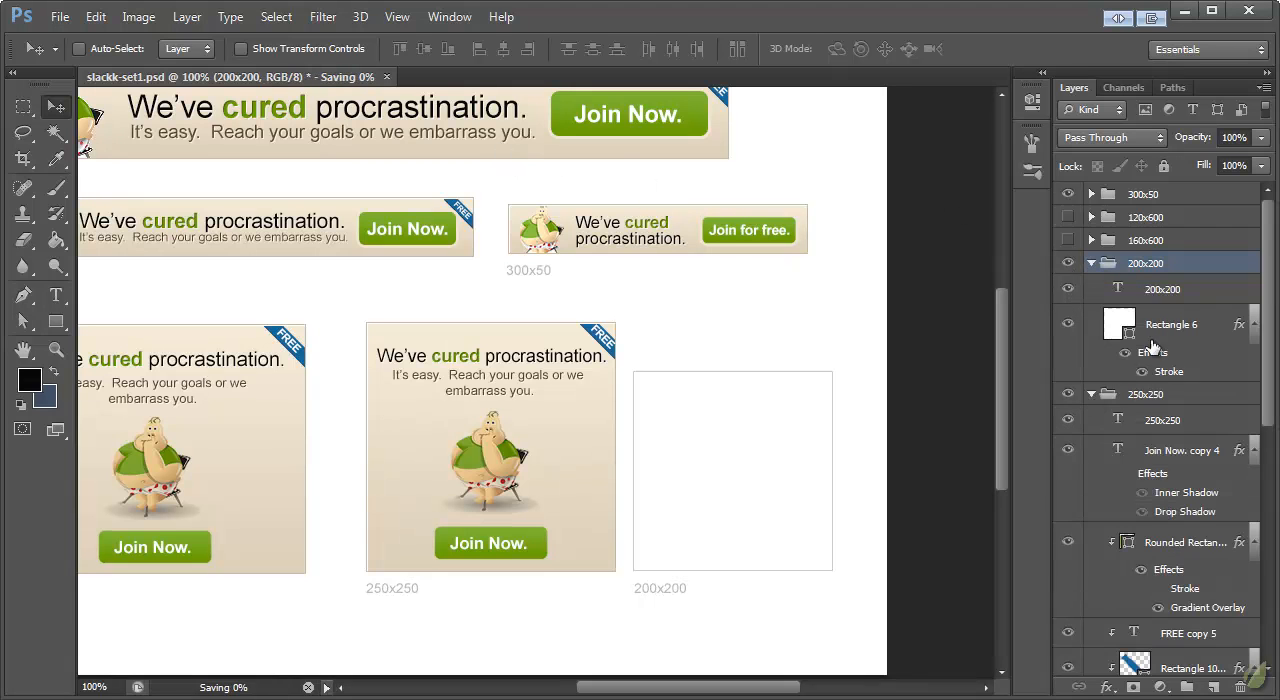
right_click(1160, 330)
click(1192, 522)
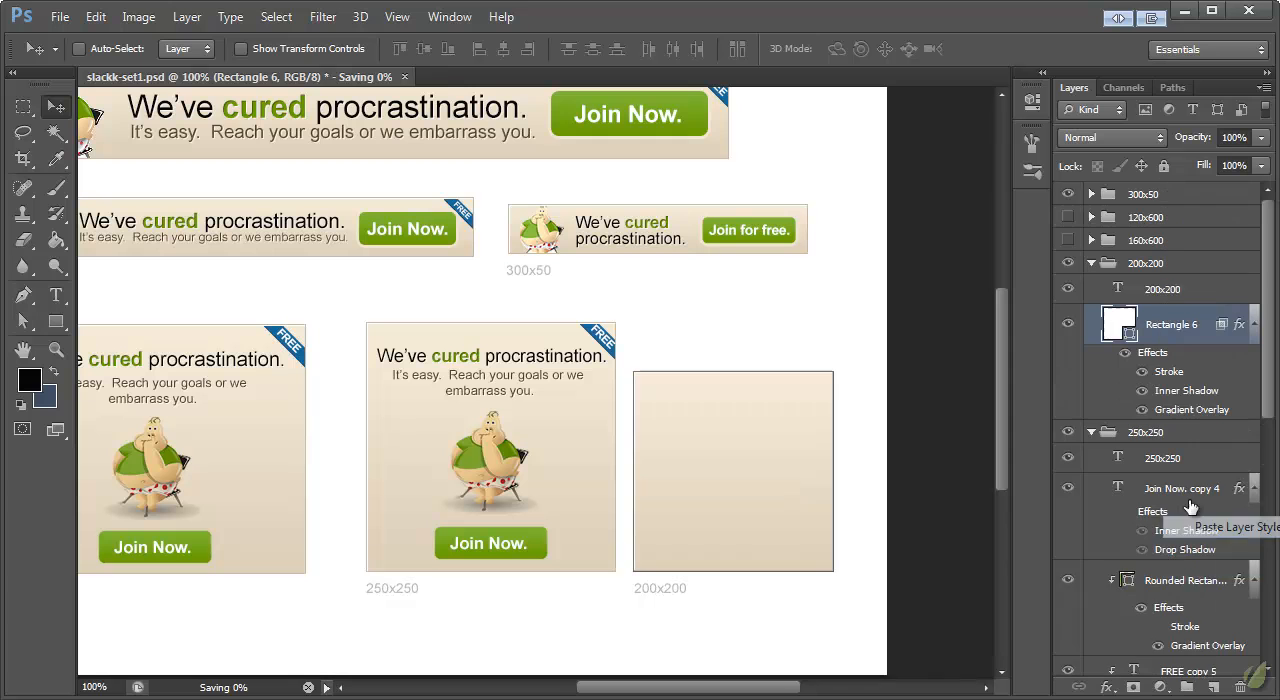
Step: Duplicate the 250x250 banner's text, ribbon, mascot and button layers into the 200x200 group and place the copies over its background
scroll(1198, 430, down, 2)
click(1195, 422)
scroll(1196, 440, down, 6)
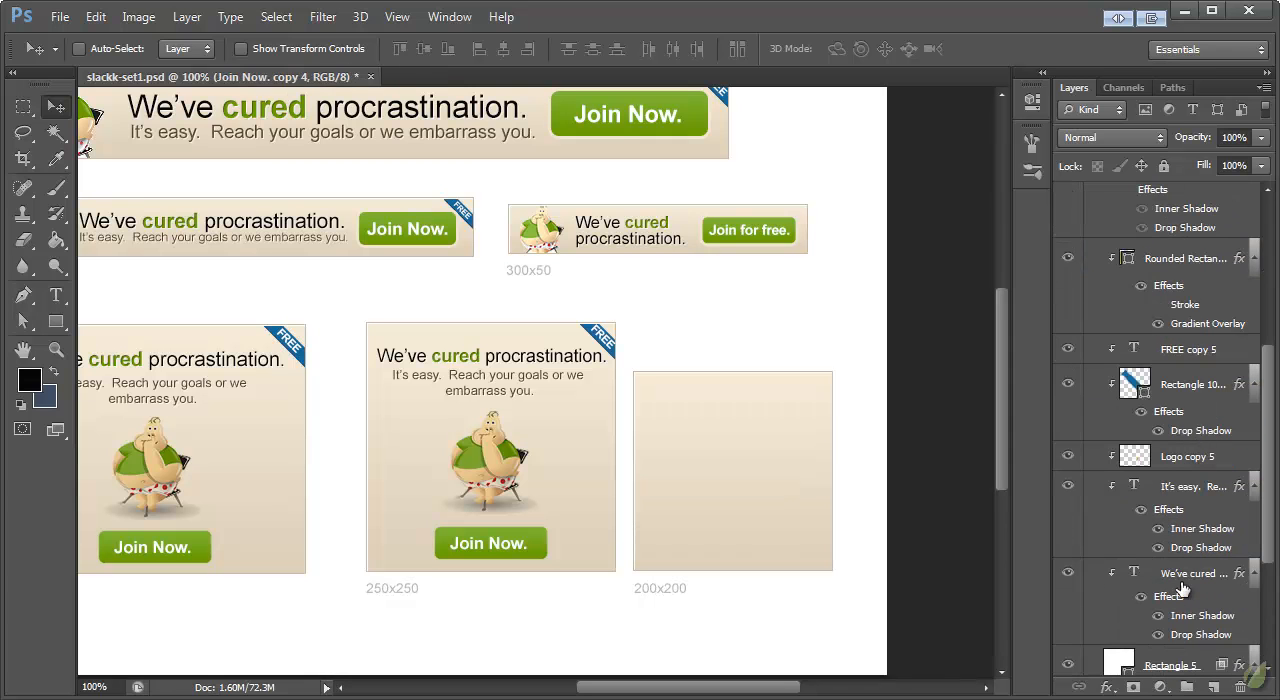
shift+click(1186, 570)
scroll(1200, 400, up, 5)
right_click(1165, 448)
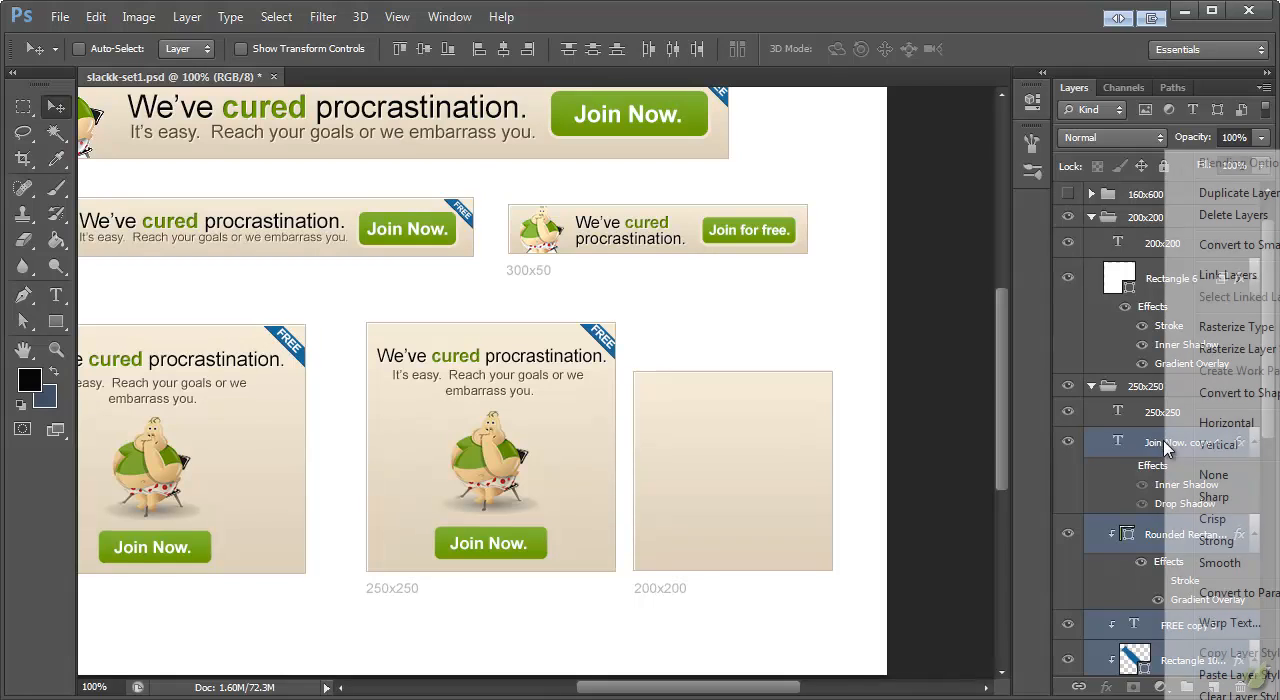
click(1222, 193)
click(910, 468)
drag(1145, 442, 1158, 266)
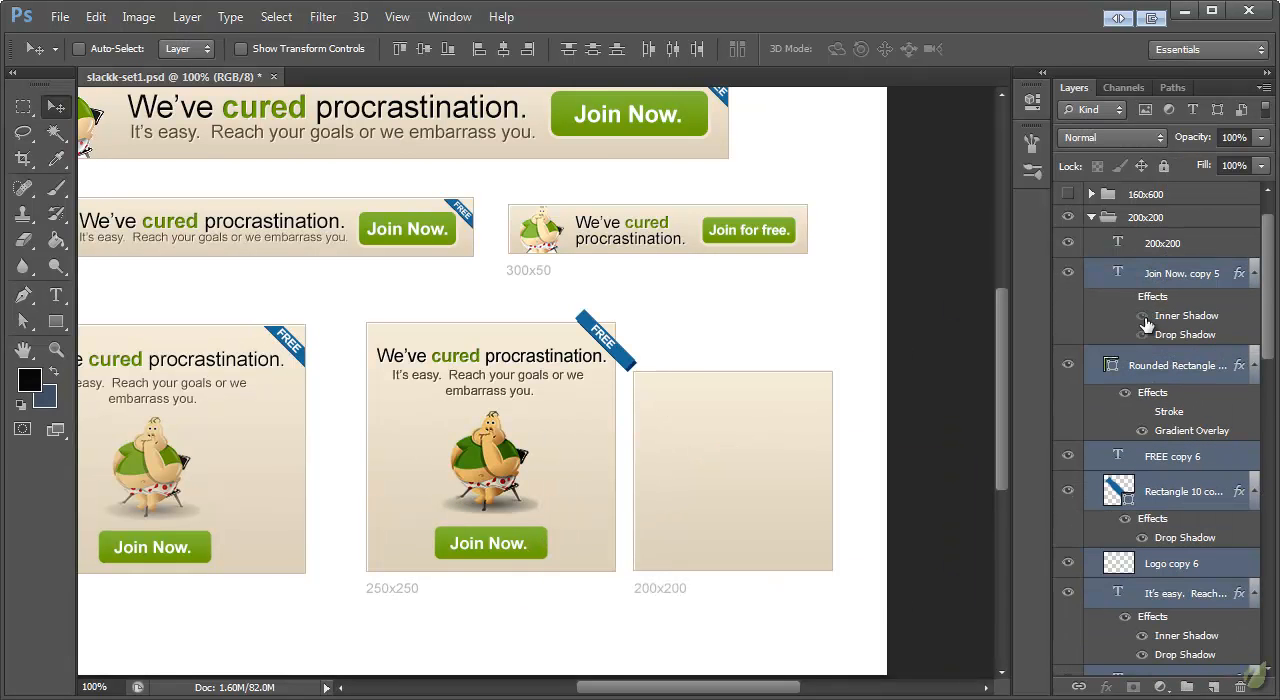
drag(506, 360, 758, 402)
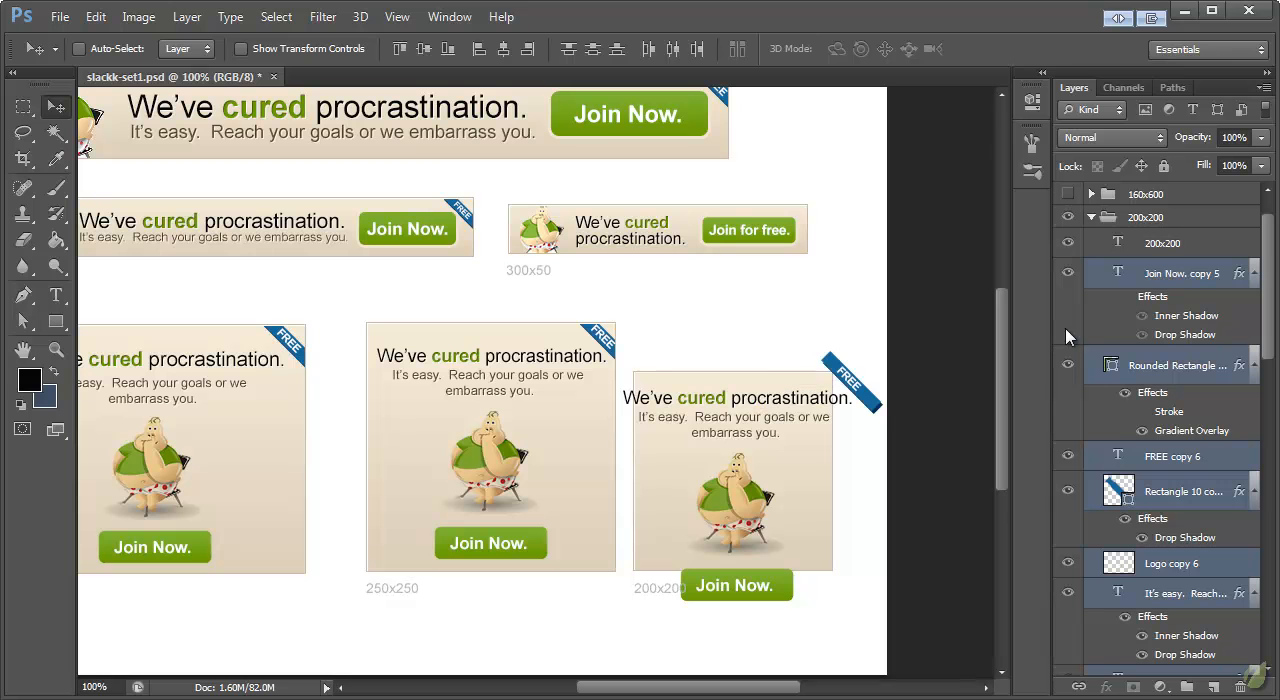
Step: Clip the copied layers from the button shape down to the headline to the 200x200 background and nudge them up slightly
scroll(1229, 491, down, 3)
click(1198, 546)
scroll(1204, 505, up, 4)
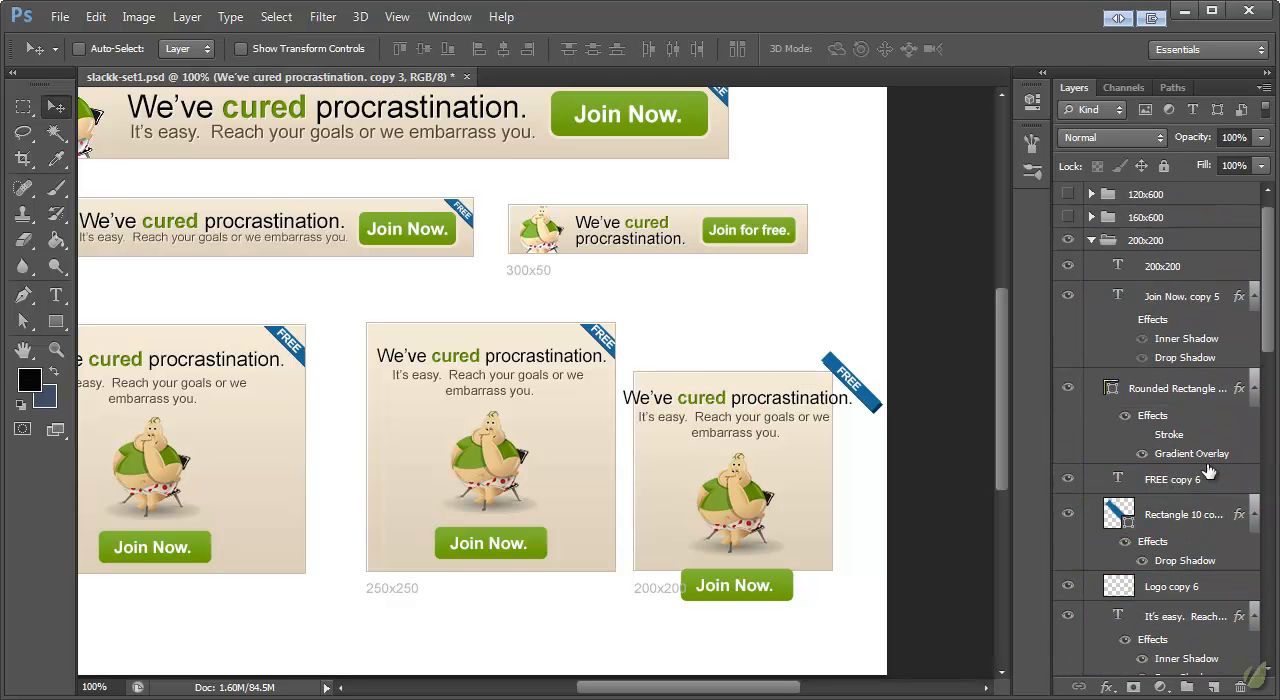
shift+click(1177, 389)
right_click(1138, 389)
click(1180, 424)
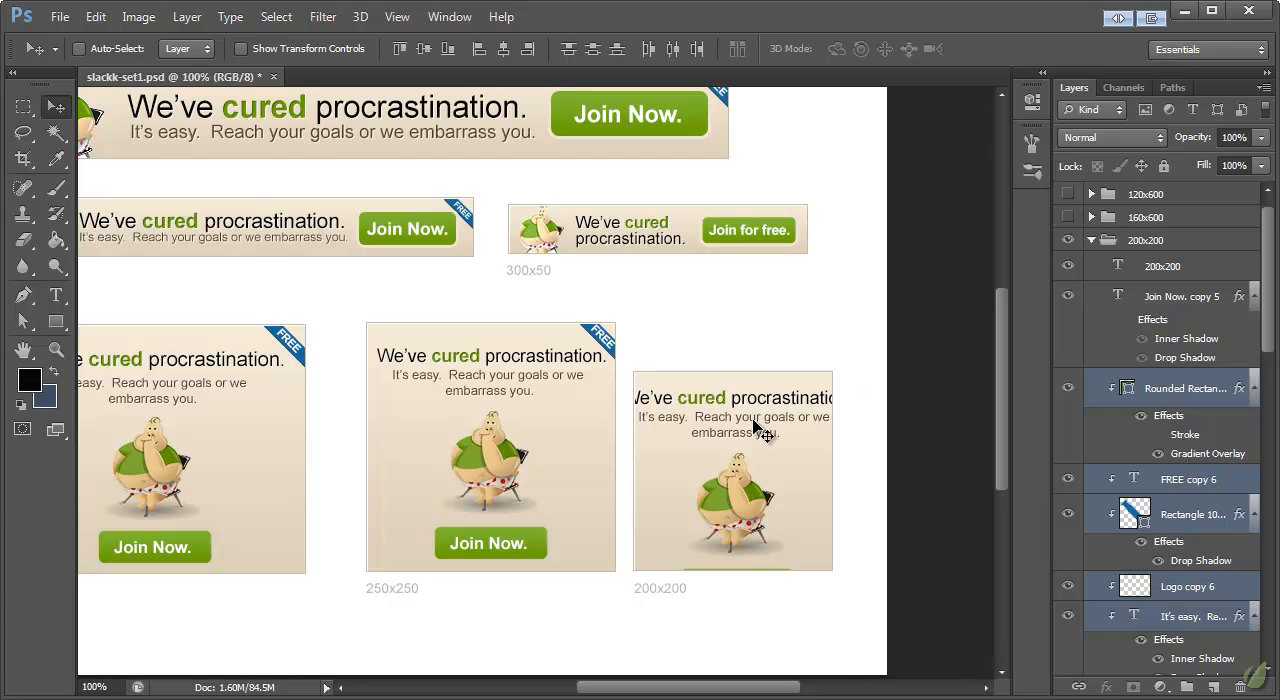
drag(757, 424, 756, 417)
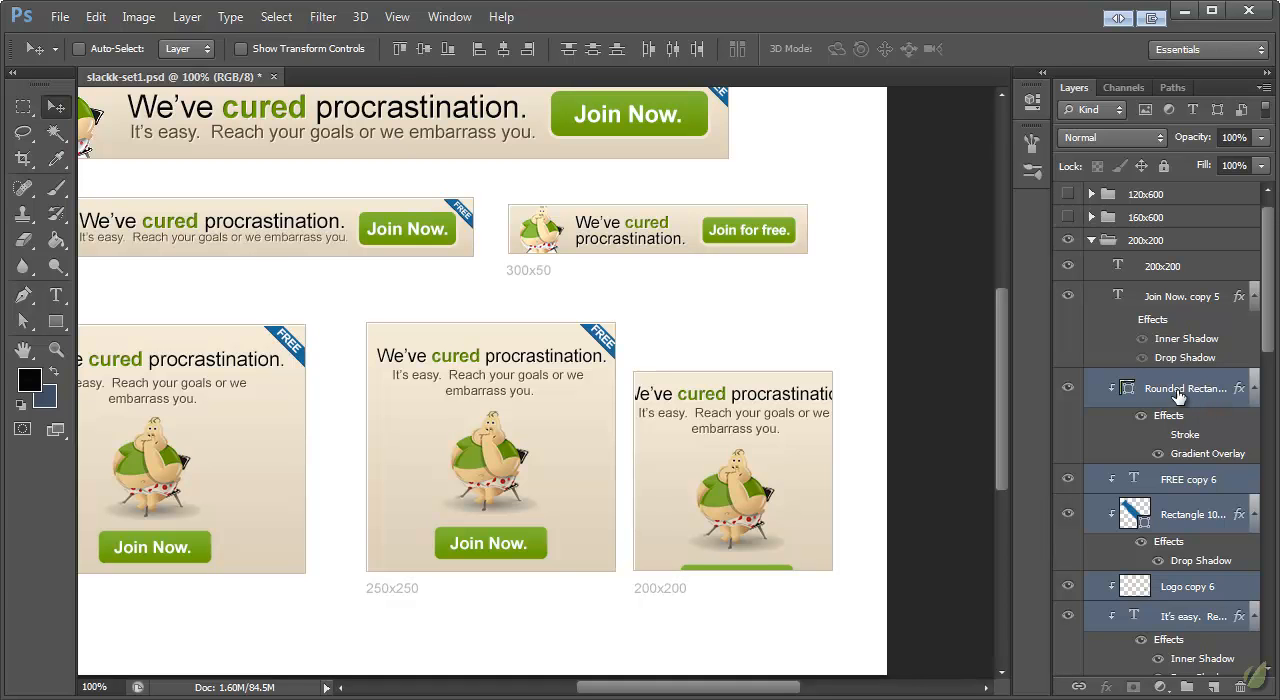
Step: Break the 200x200 banner's headline onto two lines after "We've cured"
click(1178, 397)
click(56, 294)
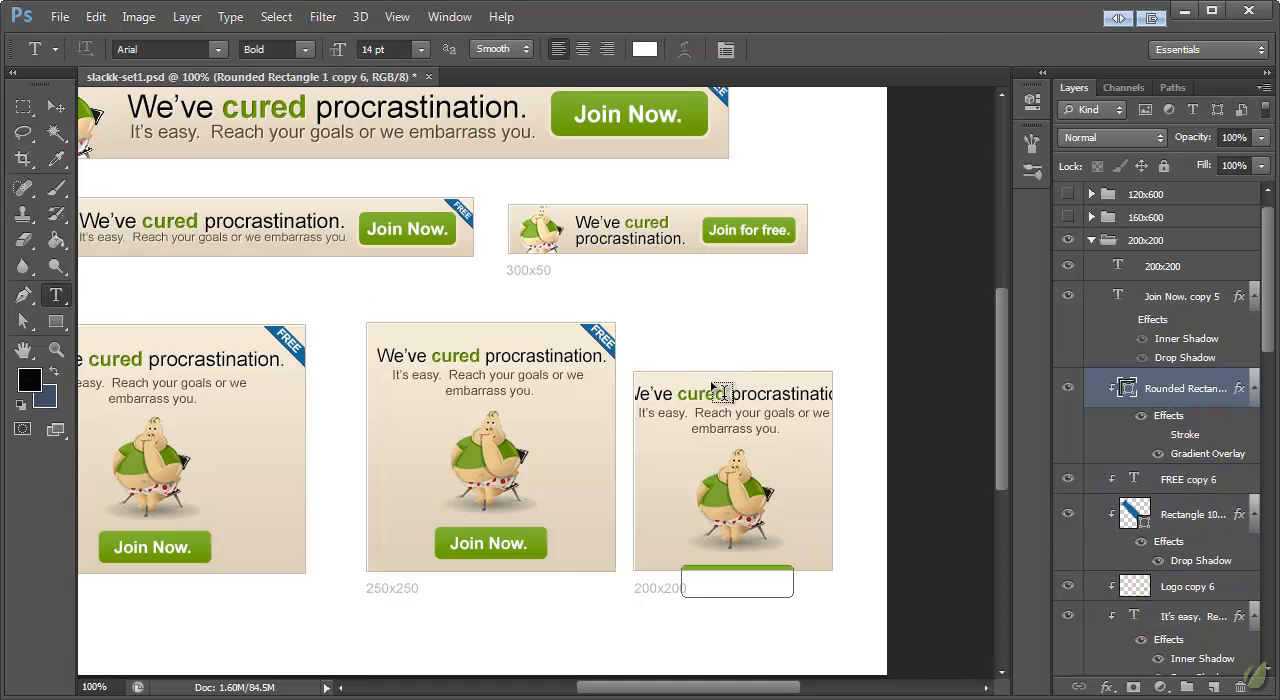
click(706, 390)
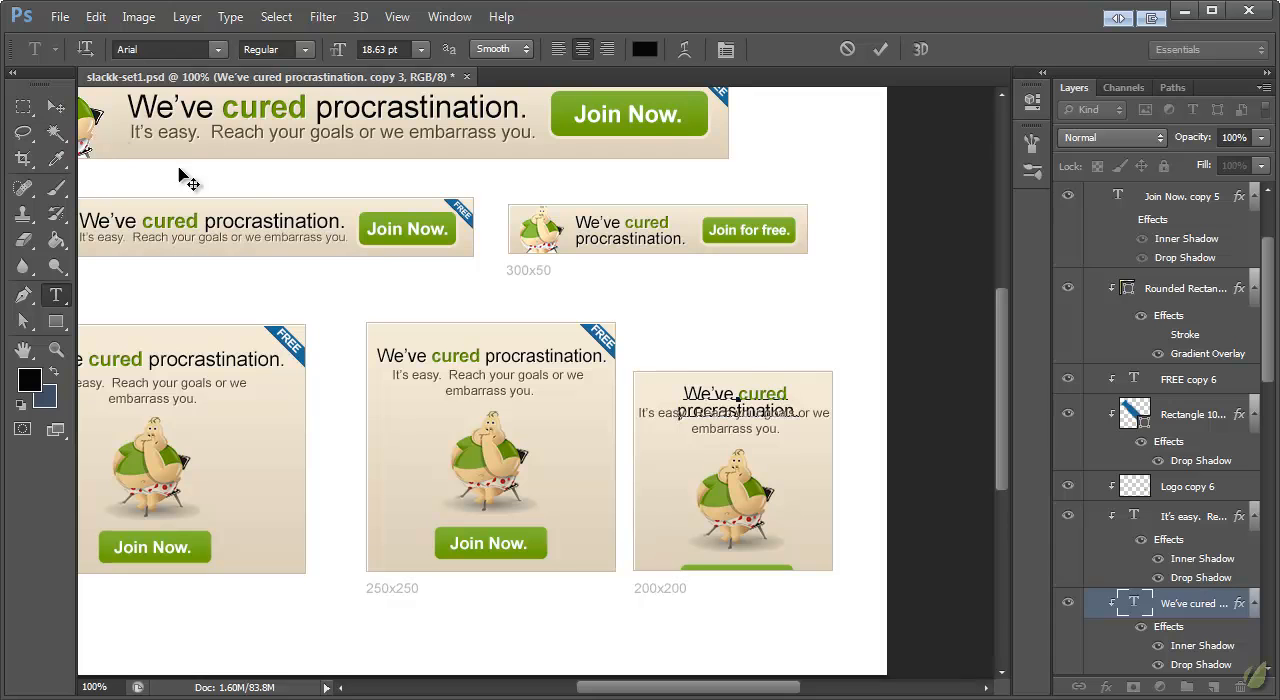
click(56, 107)
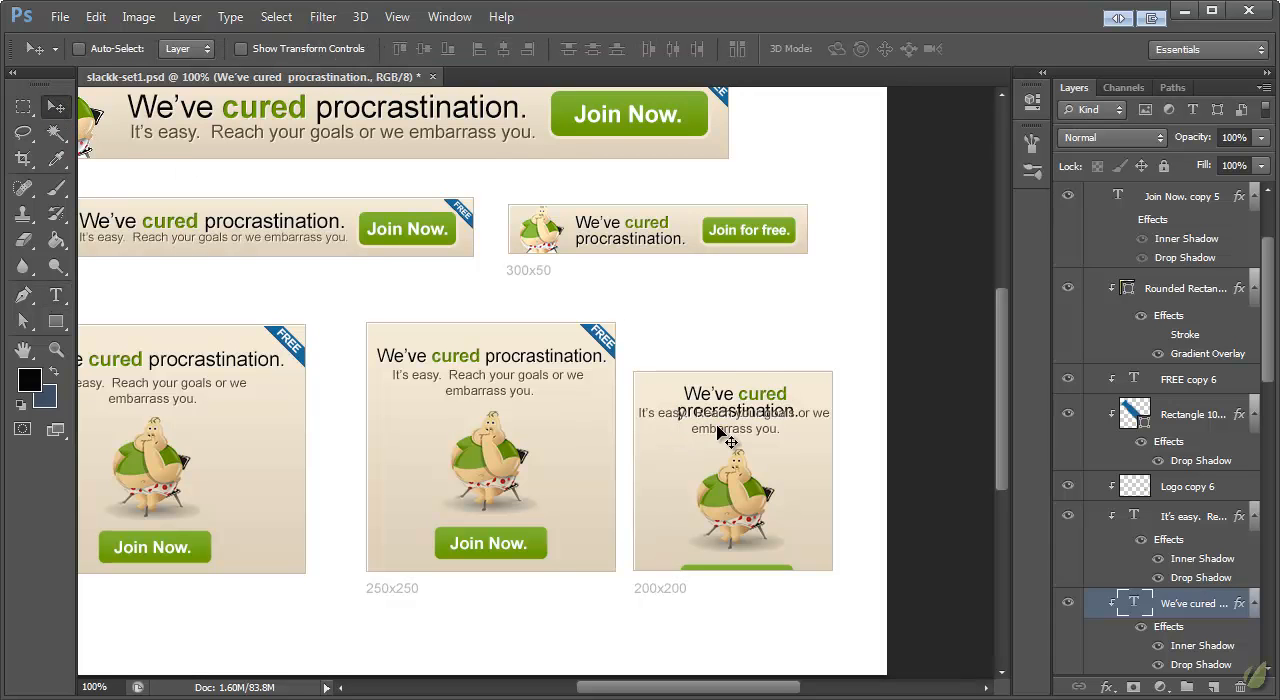
Step: Remove "It's easy." from the 200x200 banner's tagline and keep "Reach your goals or we embarrass you." on two lines
ctrl+click(721, 430)
drag(721, 430, 616, 432)
click(56, 295)
key(BackSpace)
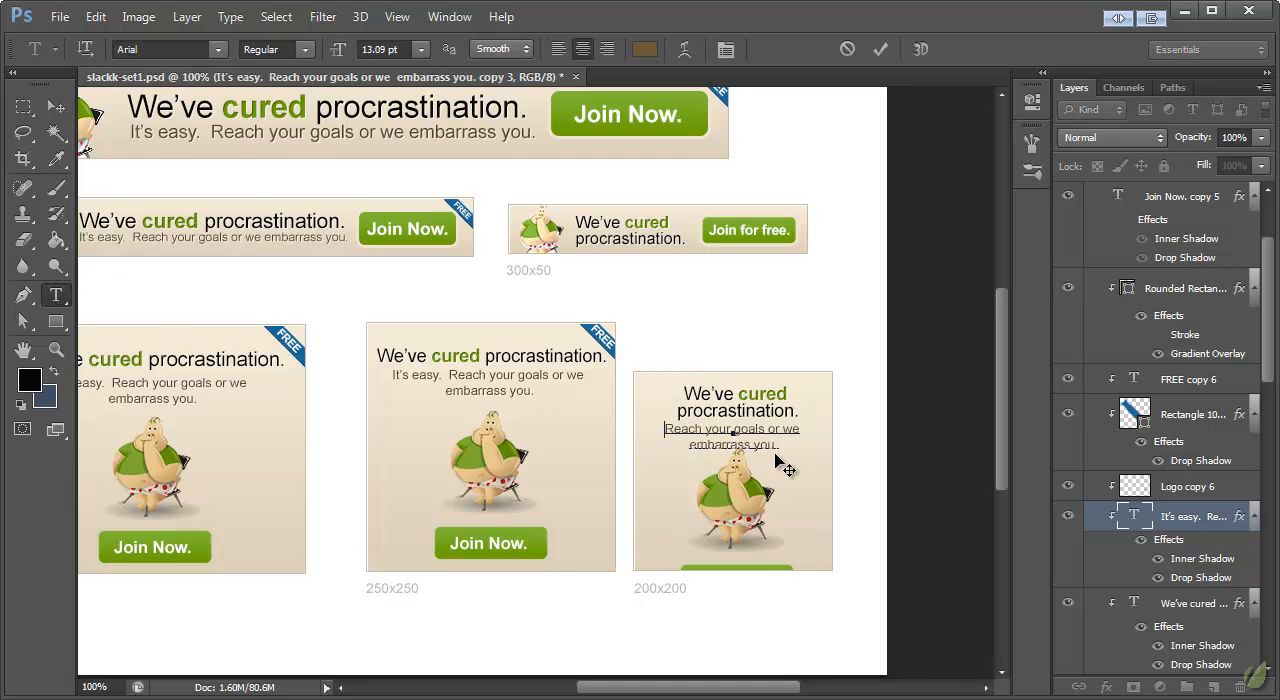
key(BackSpace)
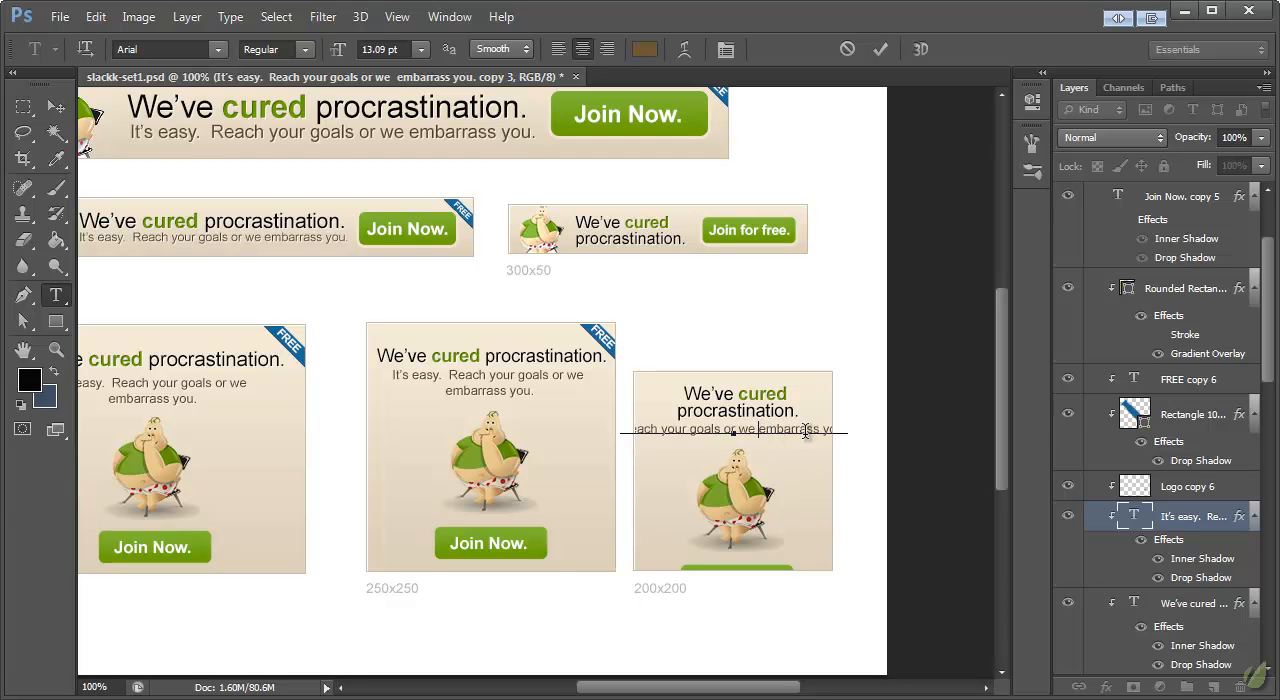
key(Return)
click(56, 240)
click(57, 110)
Step: Scale the 200x200 banner's tagline to about 89% and position it just beneath the two-line headline
key(ctrl+t)
drag(802, 463, 797, 452)
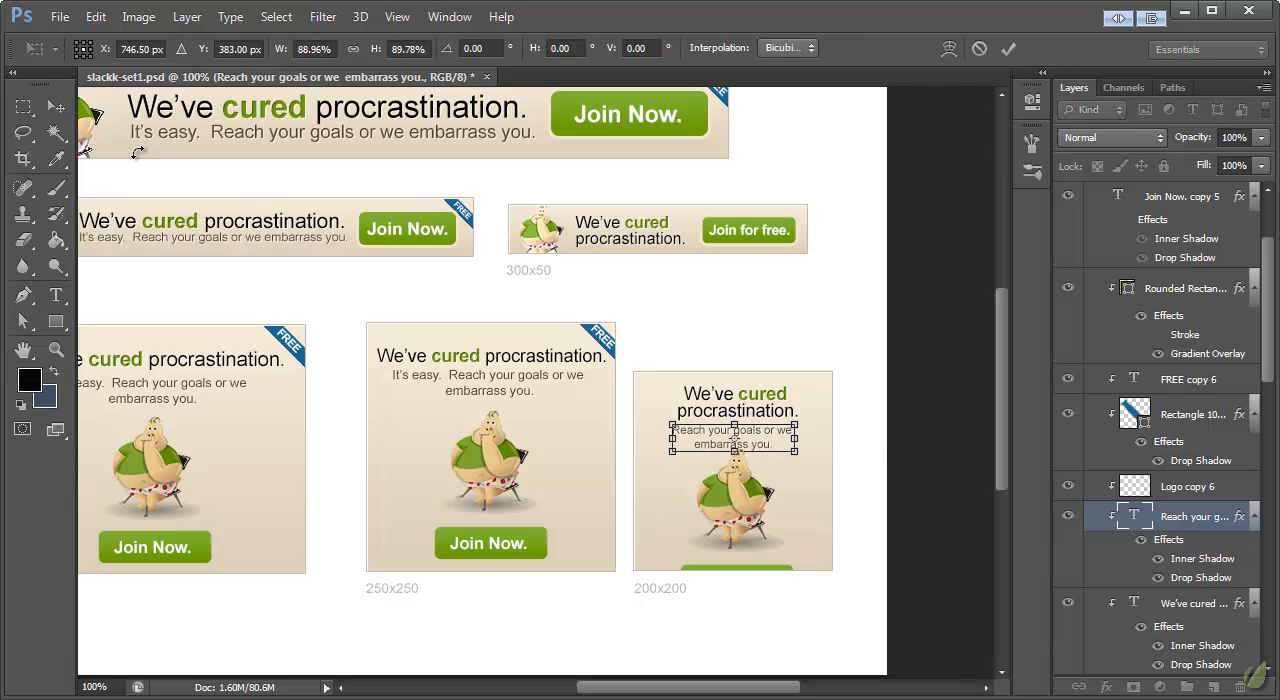
click(56, 107)
click(580, 225)
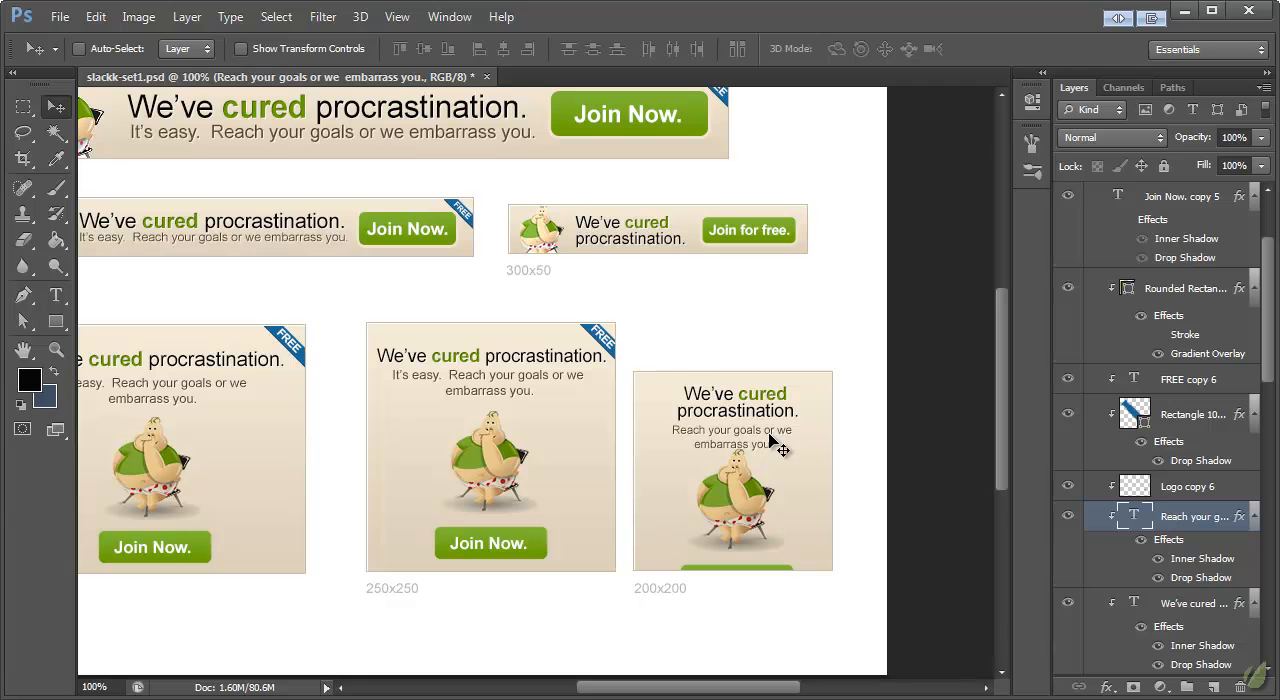
drag(765, 437, 767, 462)
Step: Scale the 200x200 banner's mascot to about 70% and place it centred below the tagline
ctrl+click(765, 490)
key(ctrl+t)
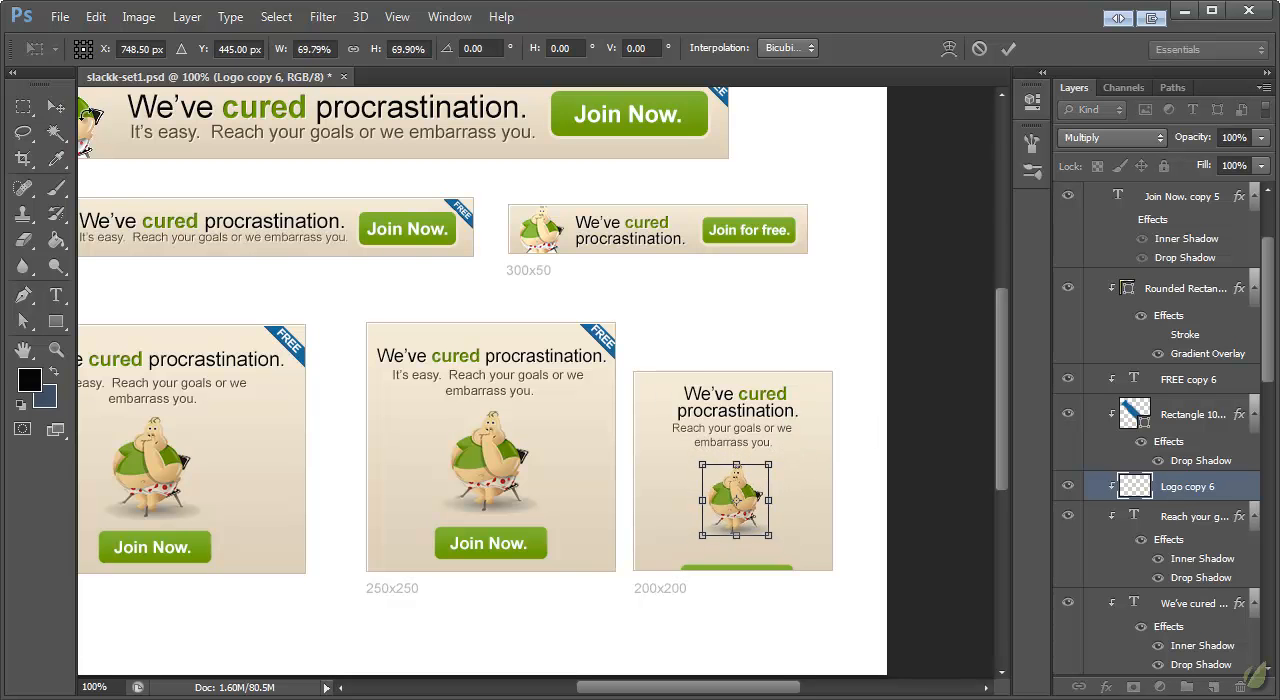
click(56, 106)
click(585, 227)
drag(740, 512, 738, 502)
Step: Move the 200x200 banner's Join Now. text and green button shape together up inside the background
scroll(1222, 486, up, 3)
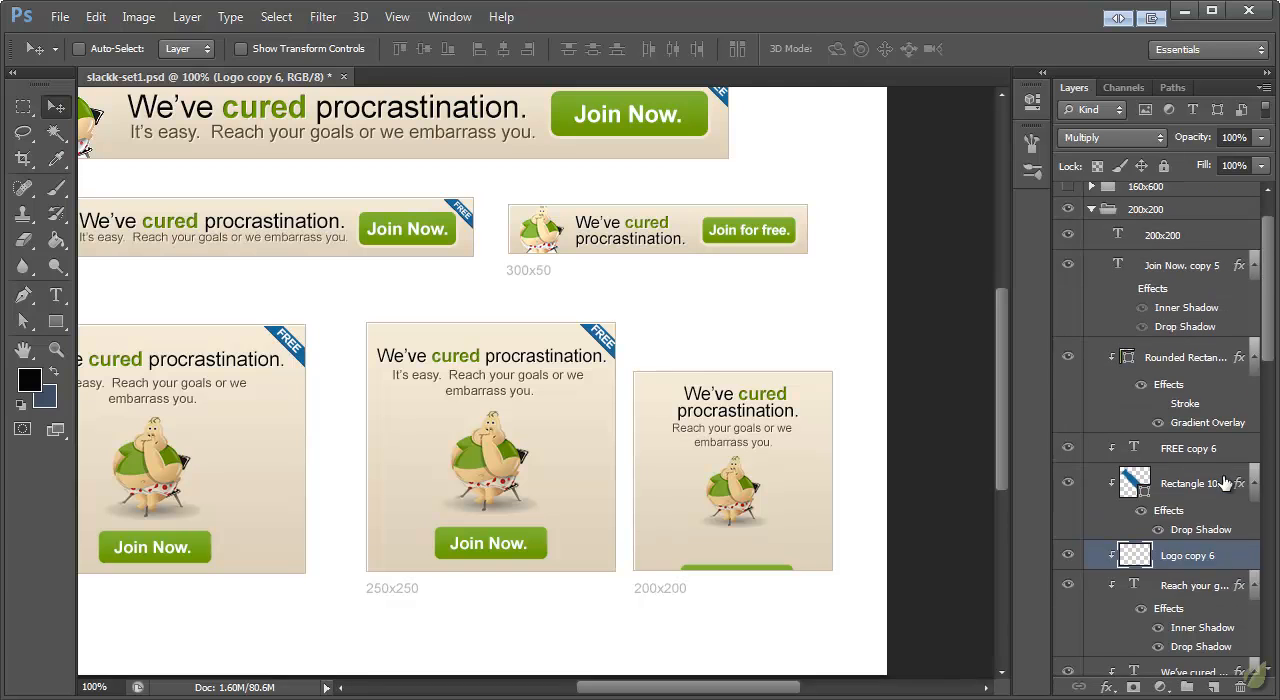
click(1177, 368)
shift+click(1170, 267)
drag(727, 567, 727, 540)
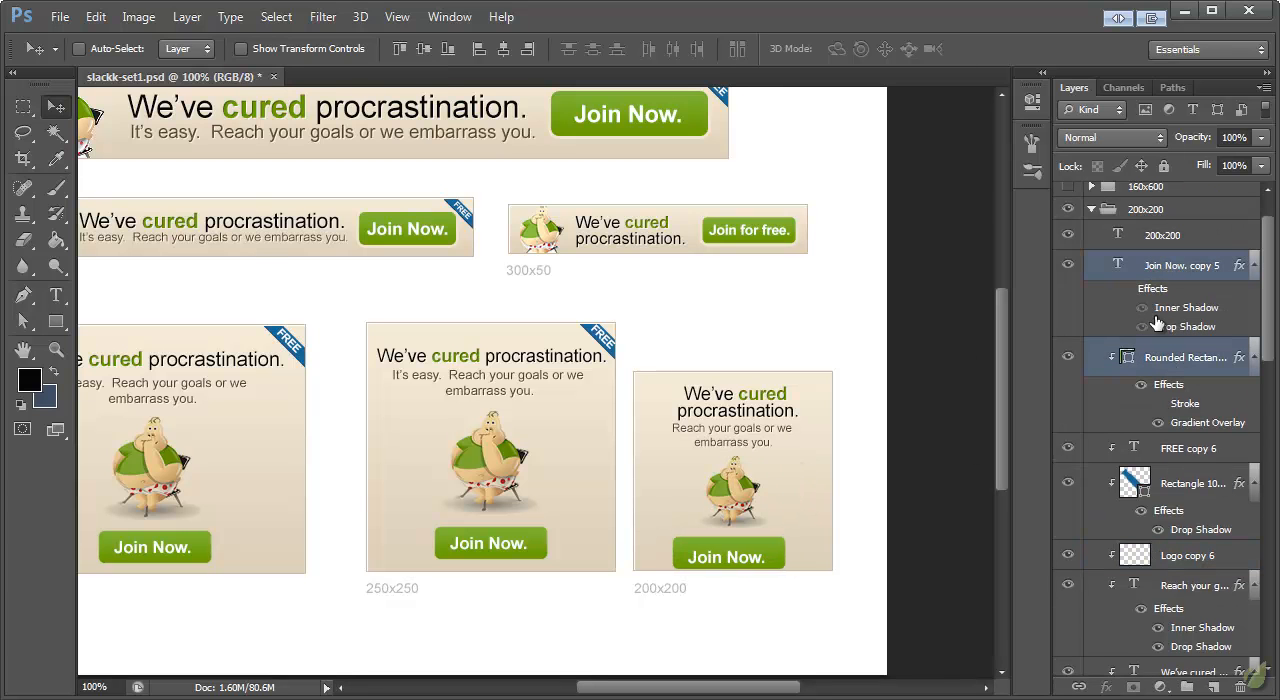
click(1185, 272)
key(Up)
key(Up)
key(Up)
key(Up)
Step: Scale the 200x200 banner's button and its text to about 90% and centre them below the mascot
ctrl+click(1175, 360)
key(ctrl+t)
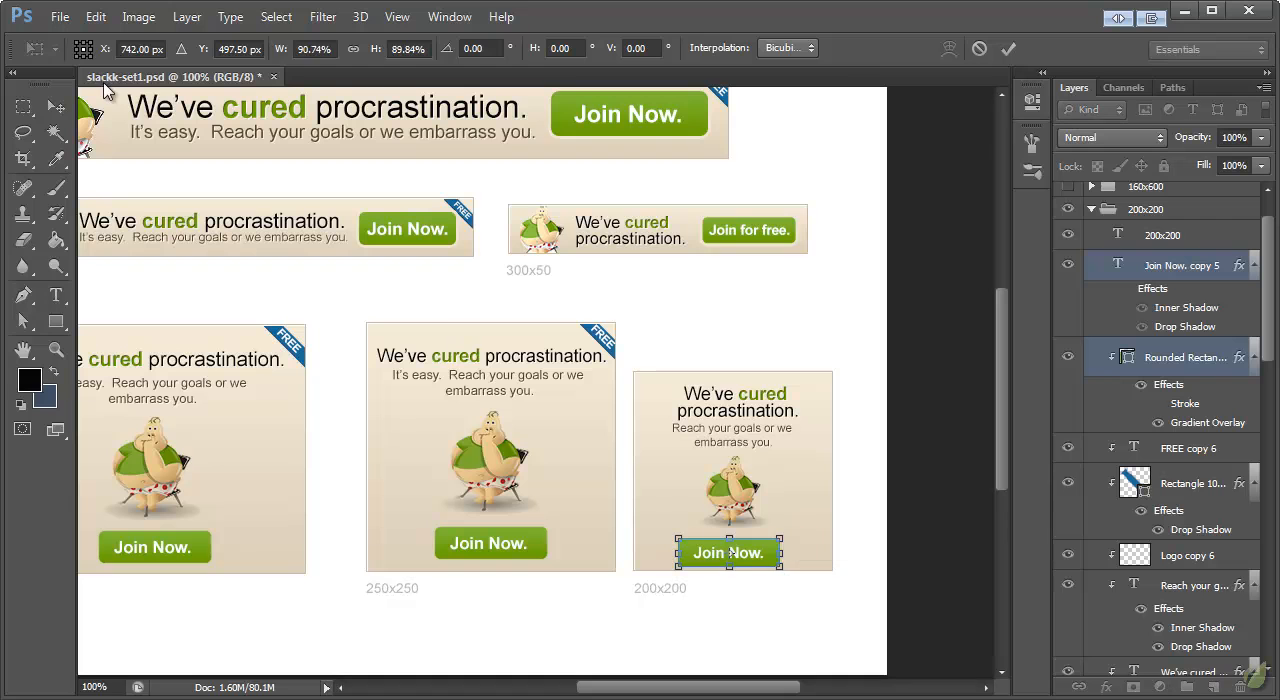
click(56, 107)
click(582, 222)
drag(752, 549, 758, 547)
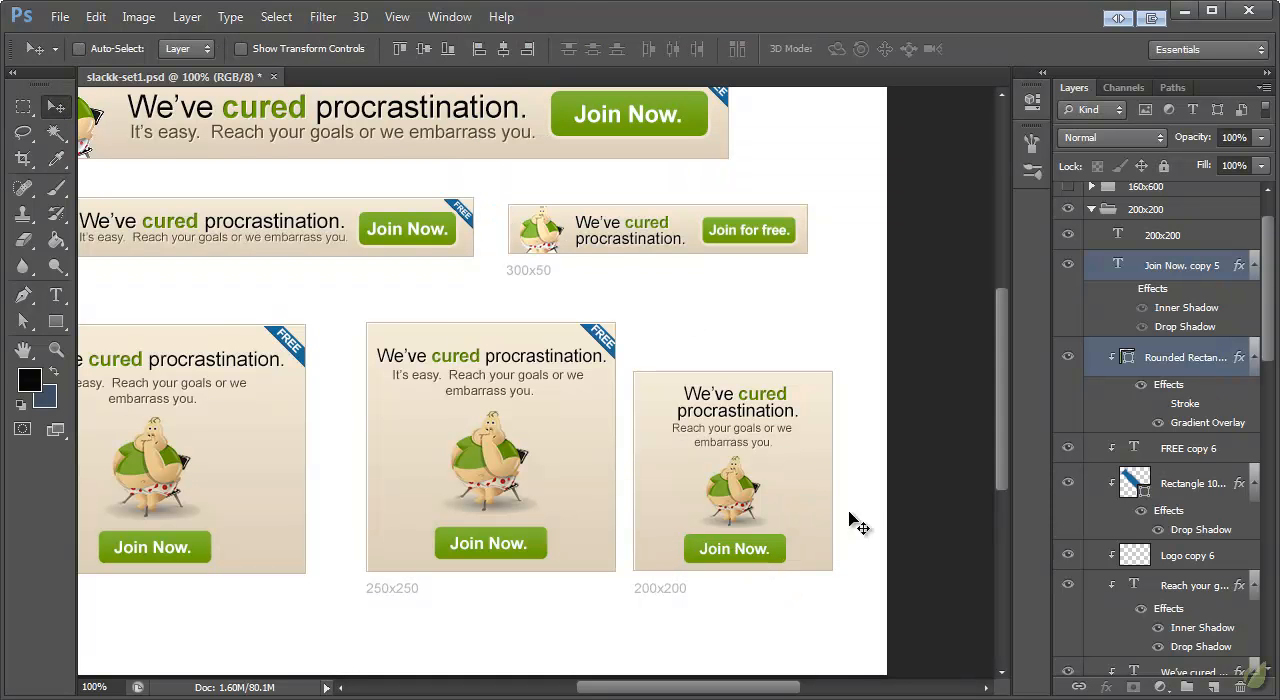
Step: Shorten the 200x200 banner's tagline to "Reach your goals now."
ctrl+click(740, 490)
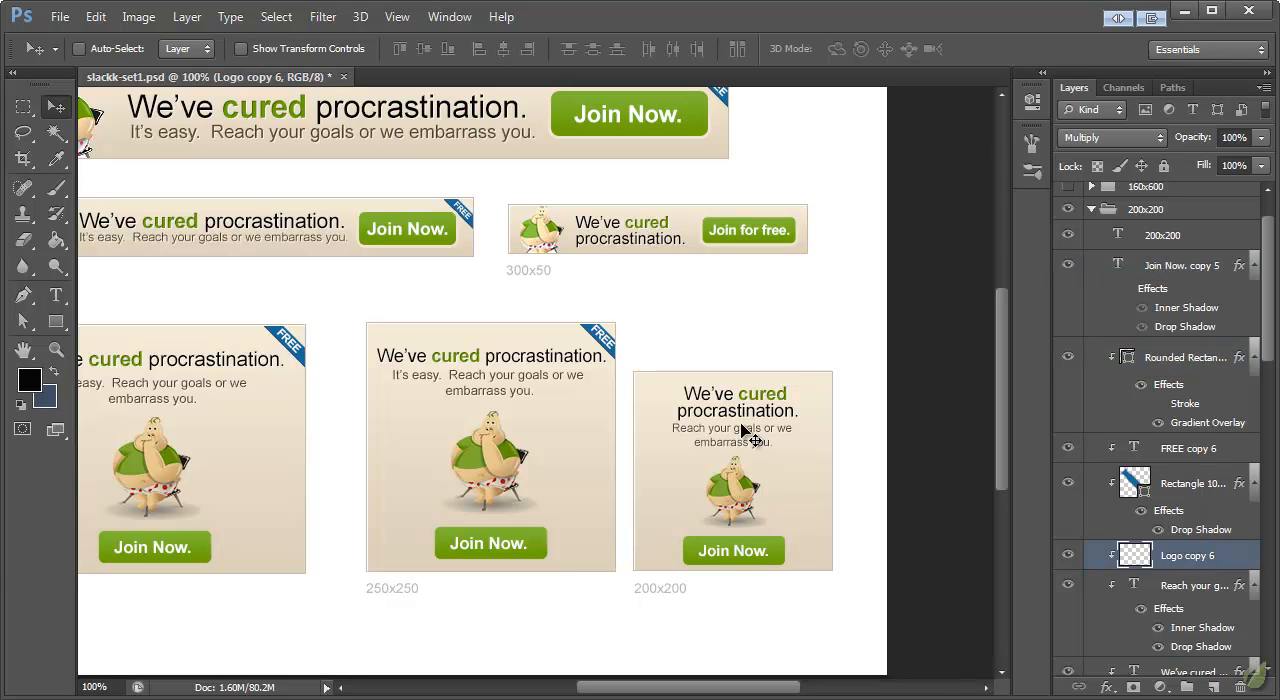
ctrl+click(745, 440)
click(56, 295)
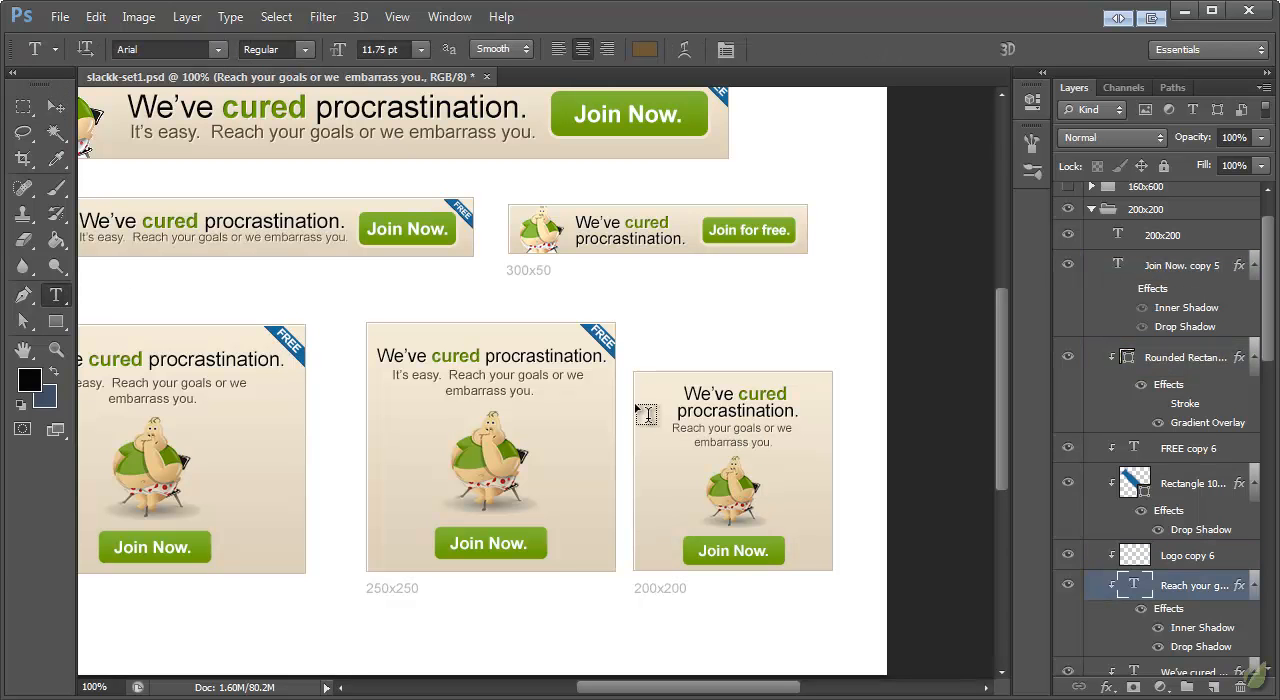
click(763, 433)
drag(763, 433, 805, 445)
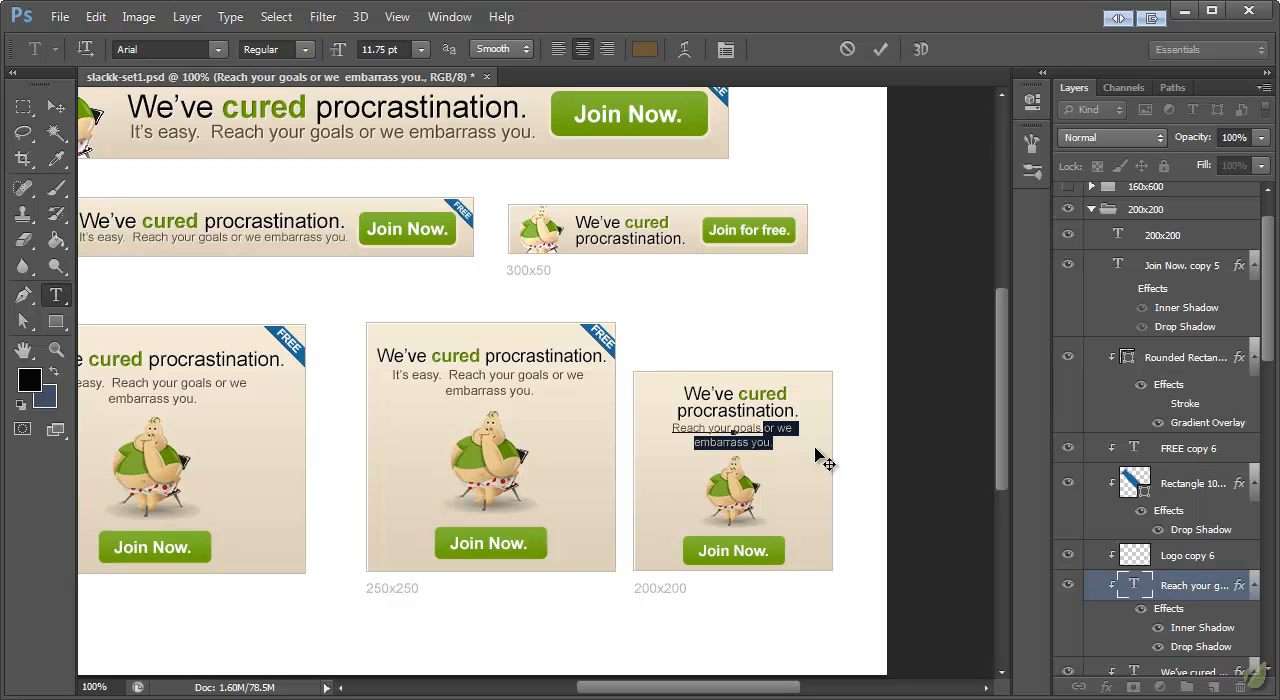
key(BackSpace)
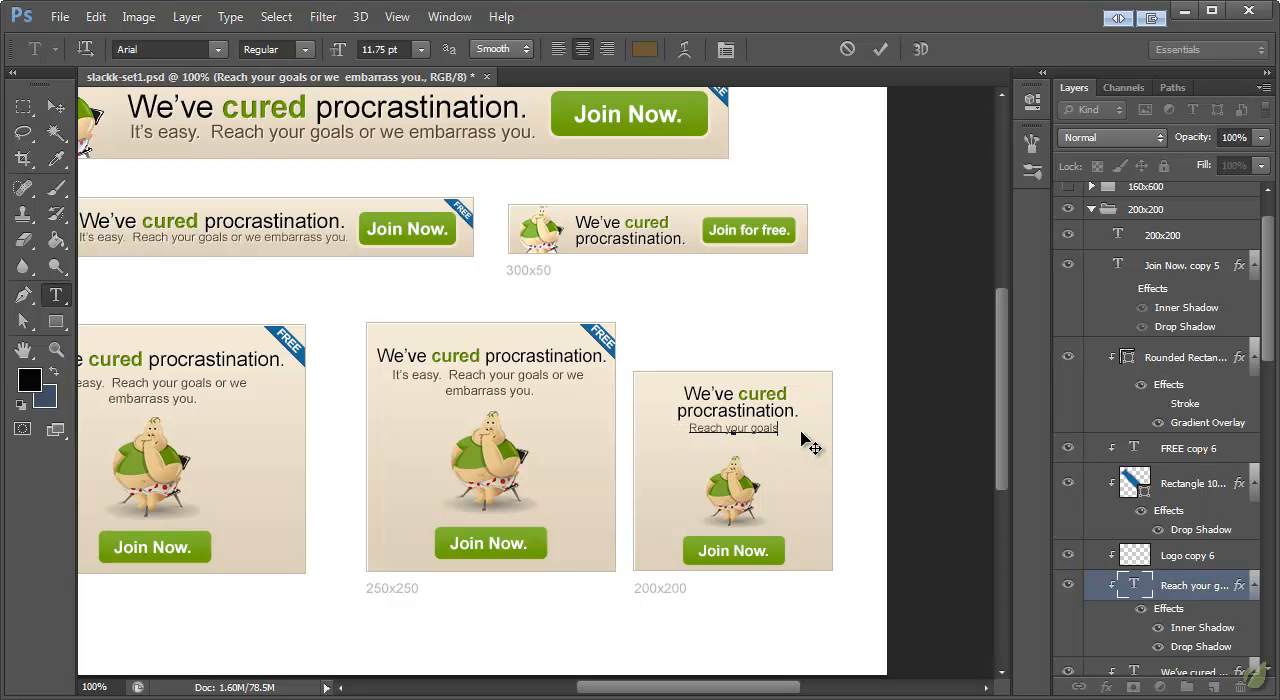
text(now.)
click(56, 107)
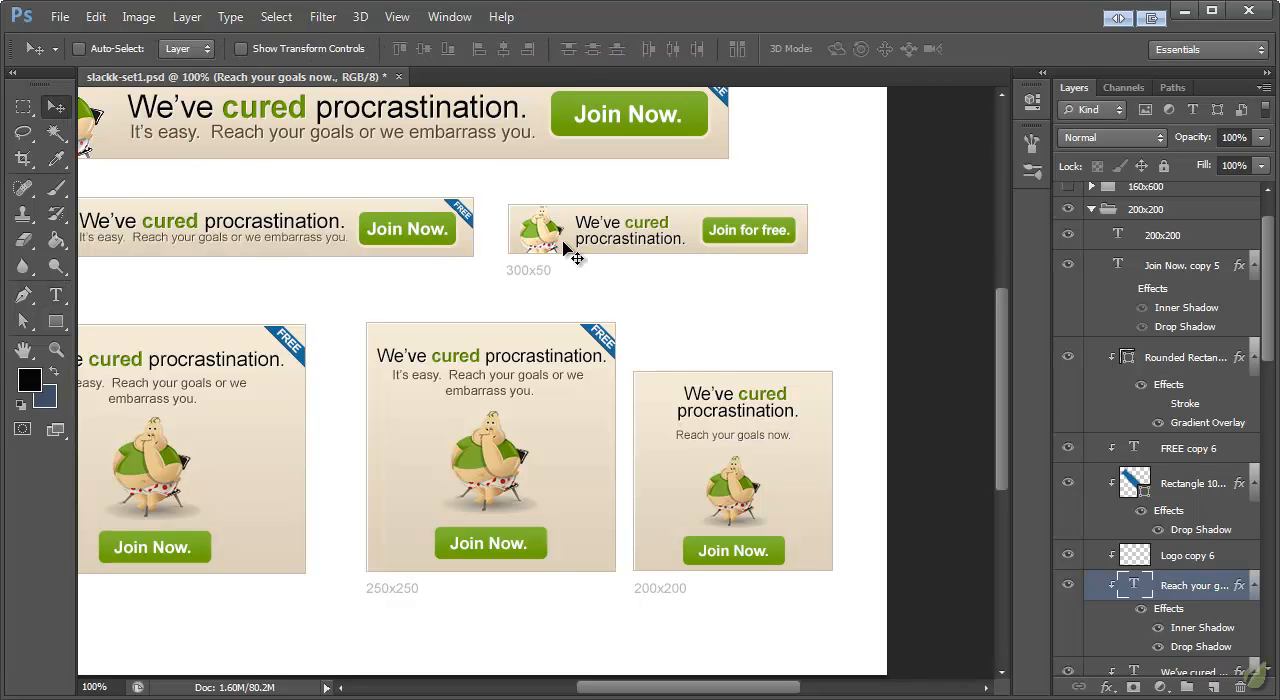
Step: Even out the 200x200 banner's spacing by nudging the headline and tagline slightly down and the button slightly up
ctrl+click(748, 400)
drag(748, 400, 752, 404)
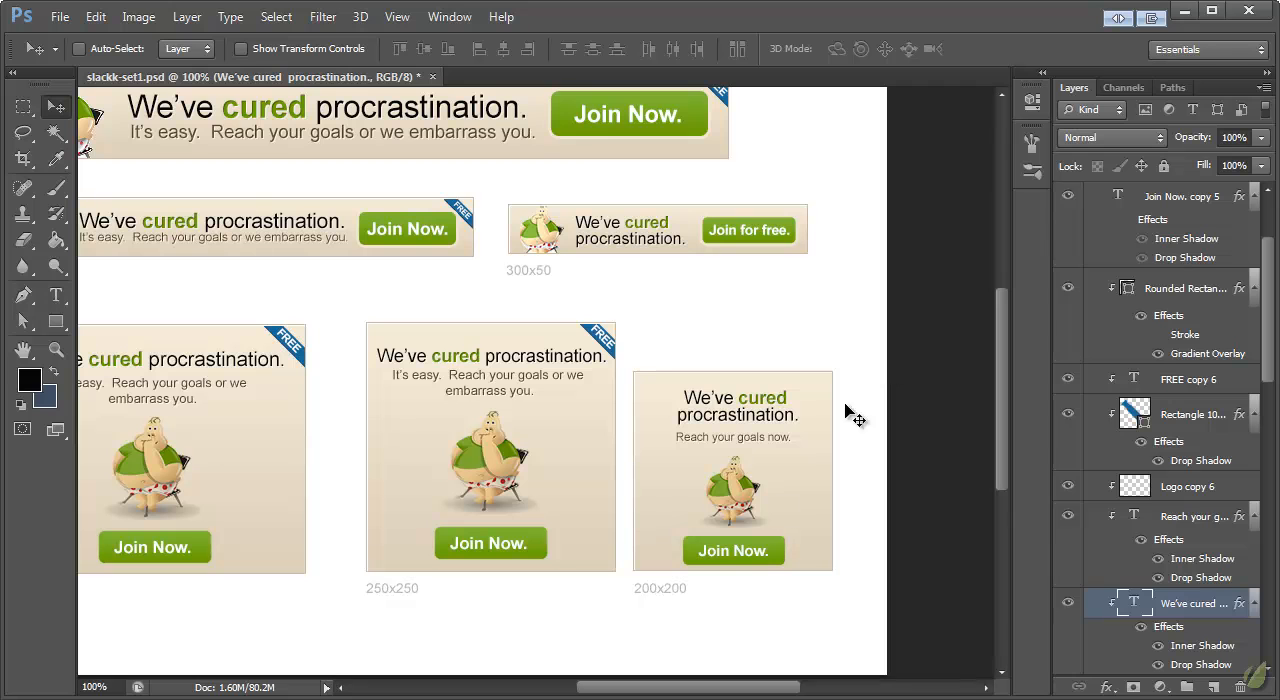
ctrl+click(742, 551)
ctrl+shift+click(773, 550)
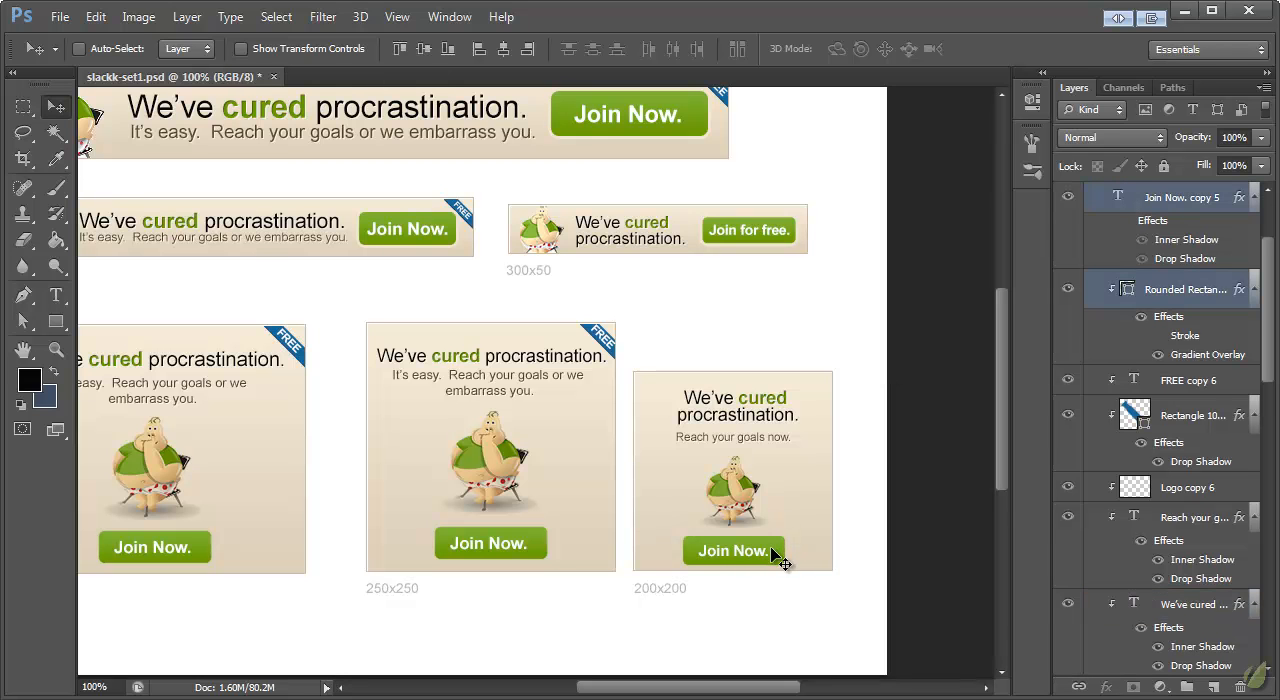
drag(771, 546, 770, 542)
ctrl+click(735, 485)
drag(735, 485, 735, 486)
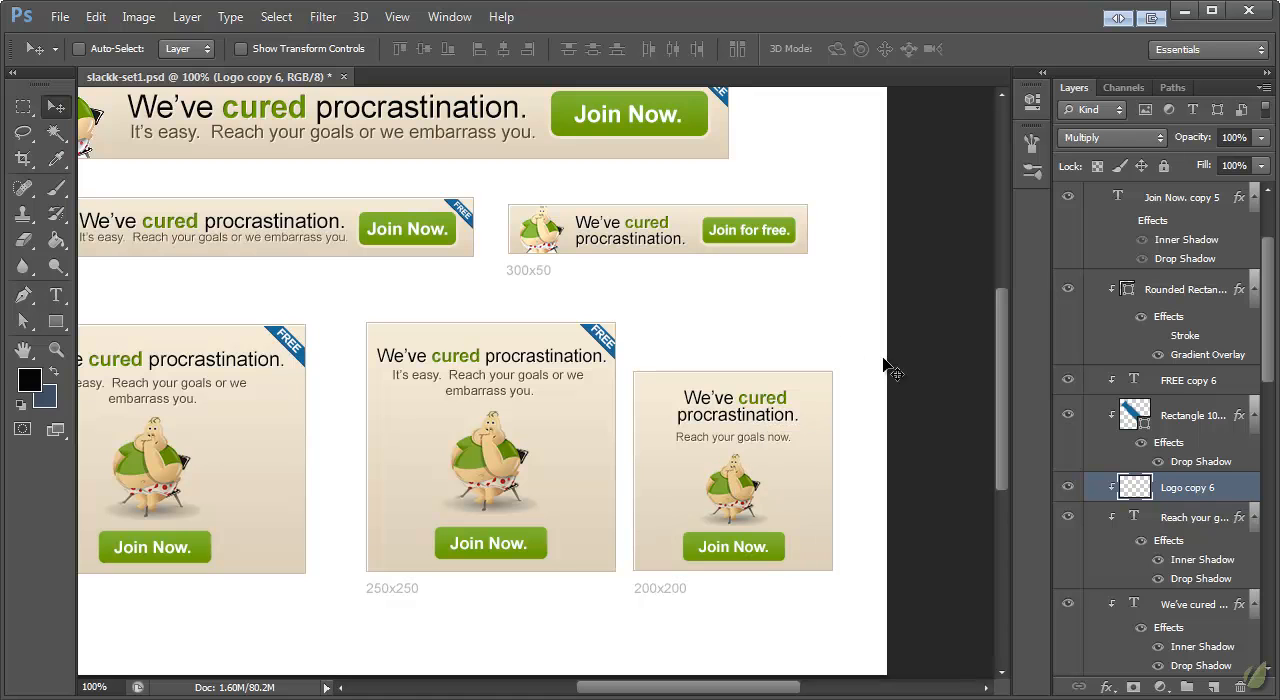
Step: Move the blue ribbon and its FREE text together into the 200x200 banner's upper-right corner
click(1205, 412)
ctrl+click(1188, 385)
drag(617, 356, 651, 372)
scroll(842, 376, down, 3)
scroll(888, 440, up, 4)
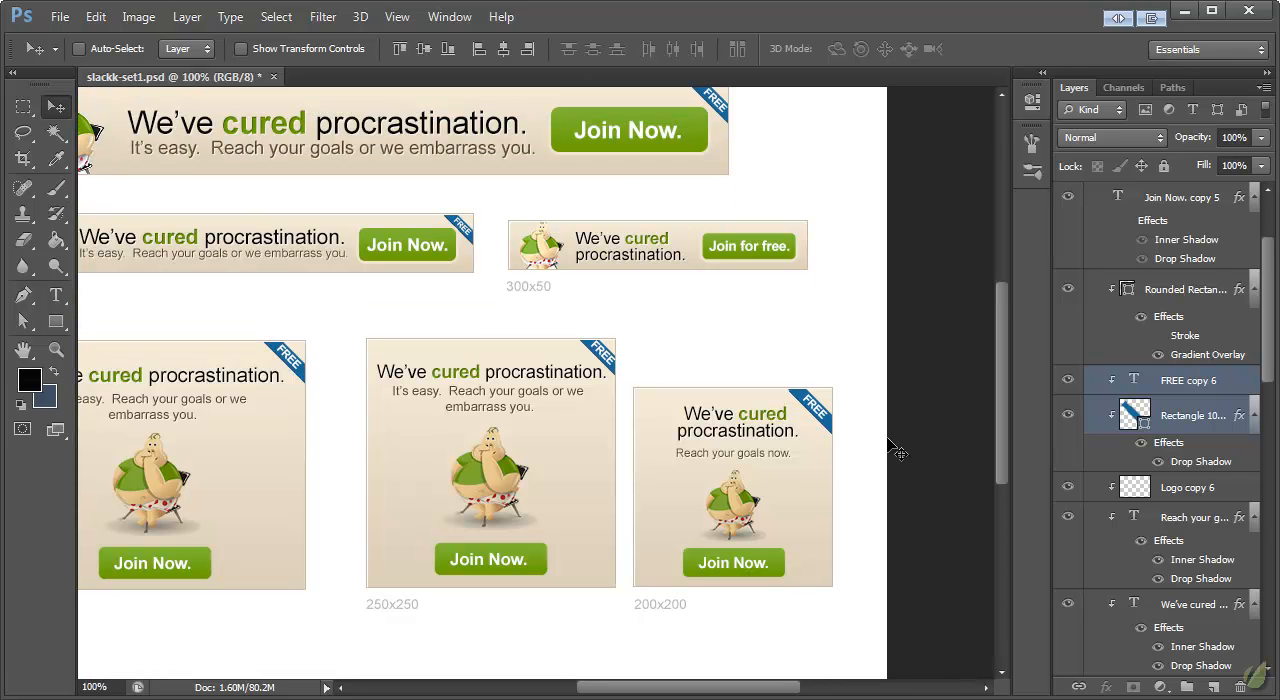
drag(776, 690, 766, 691)
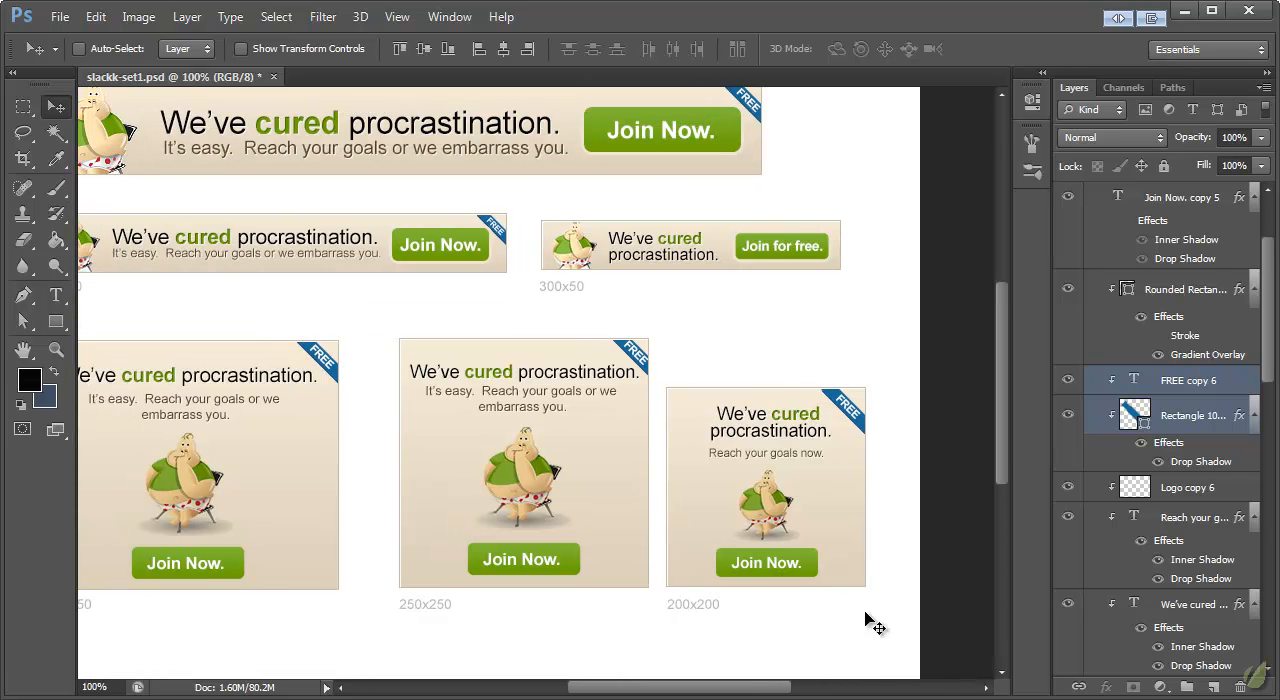
Step: Collapse the 200x200 layer group and save the document
scroll(1196, 374, up, 3)
click(1156, 270)
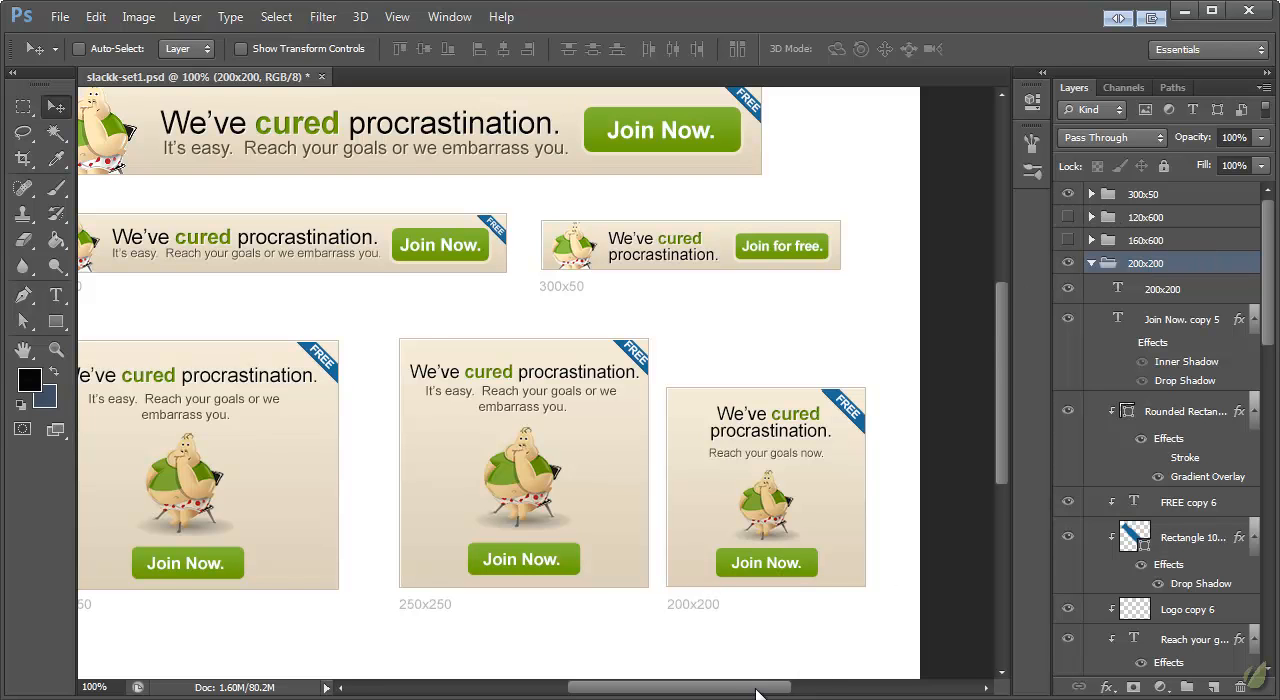
scroll(980, 462, left, 2)
click(1091, 263)
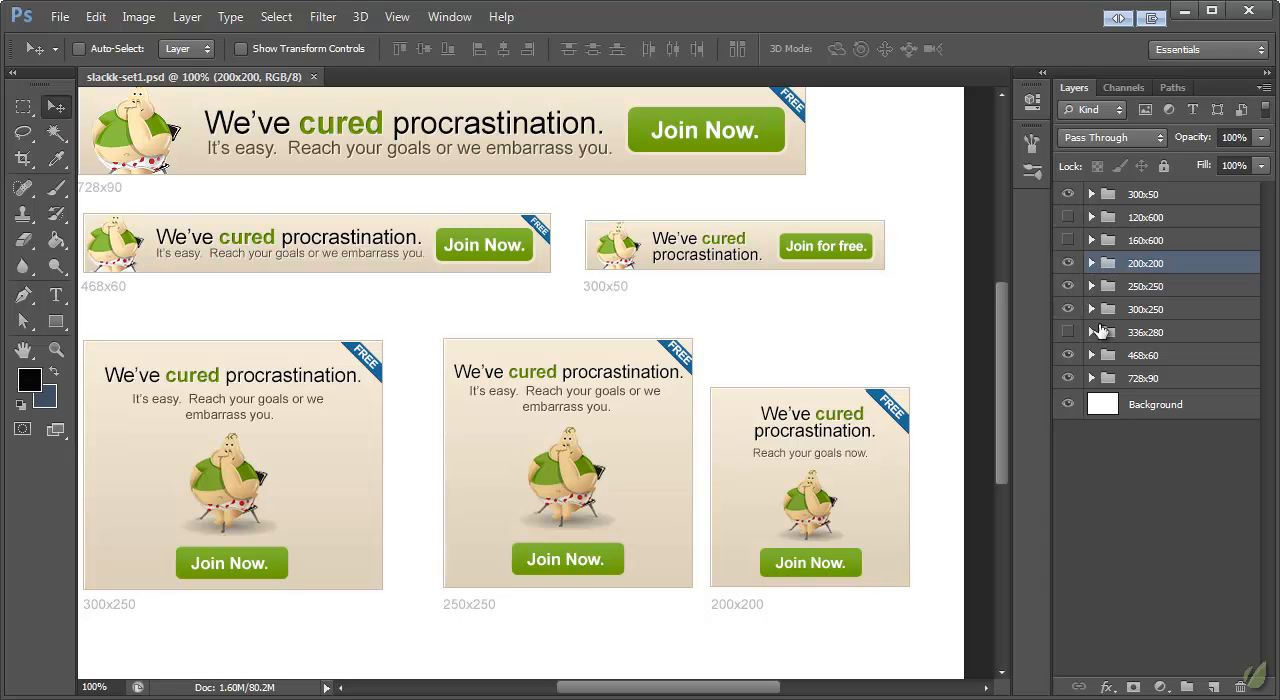
Step: Show the 160x600 layer group and hide the 200x200, 300x50 and 728x90 groups
click(1068, 240)
click(1145, 240)
scroll(983, 283, up, 2)
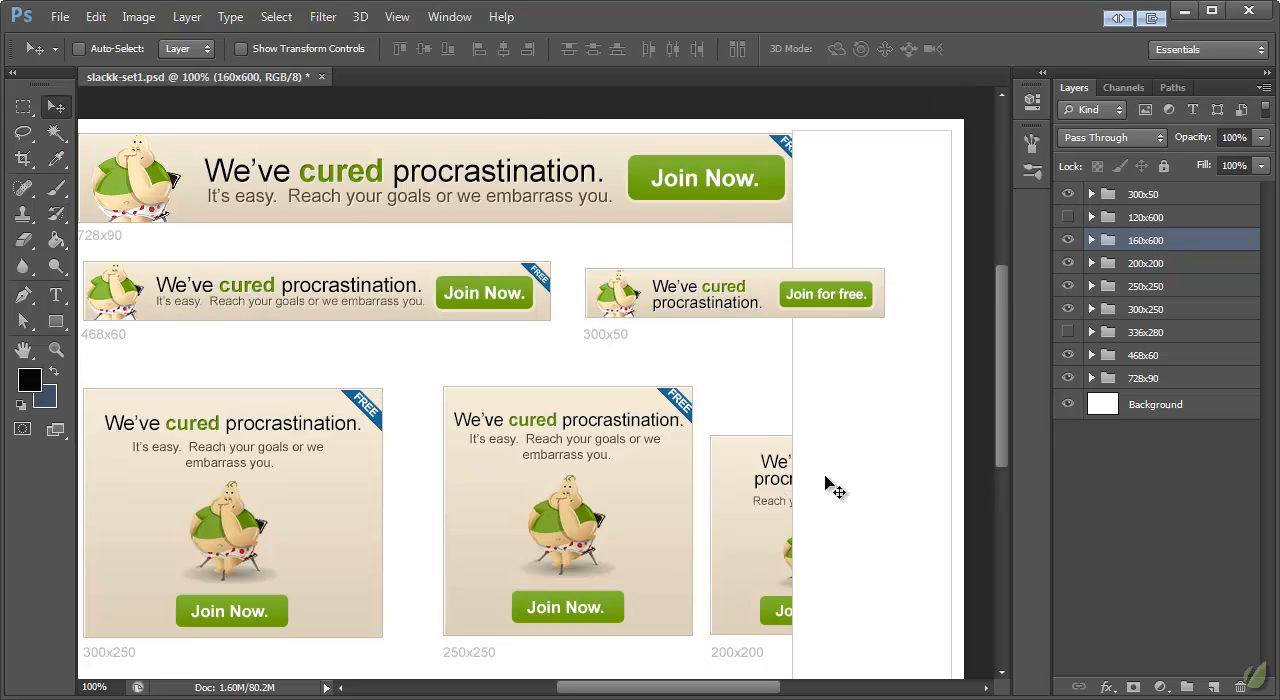
click(1080, 263)
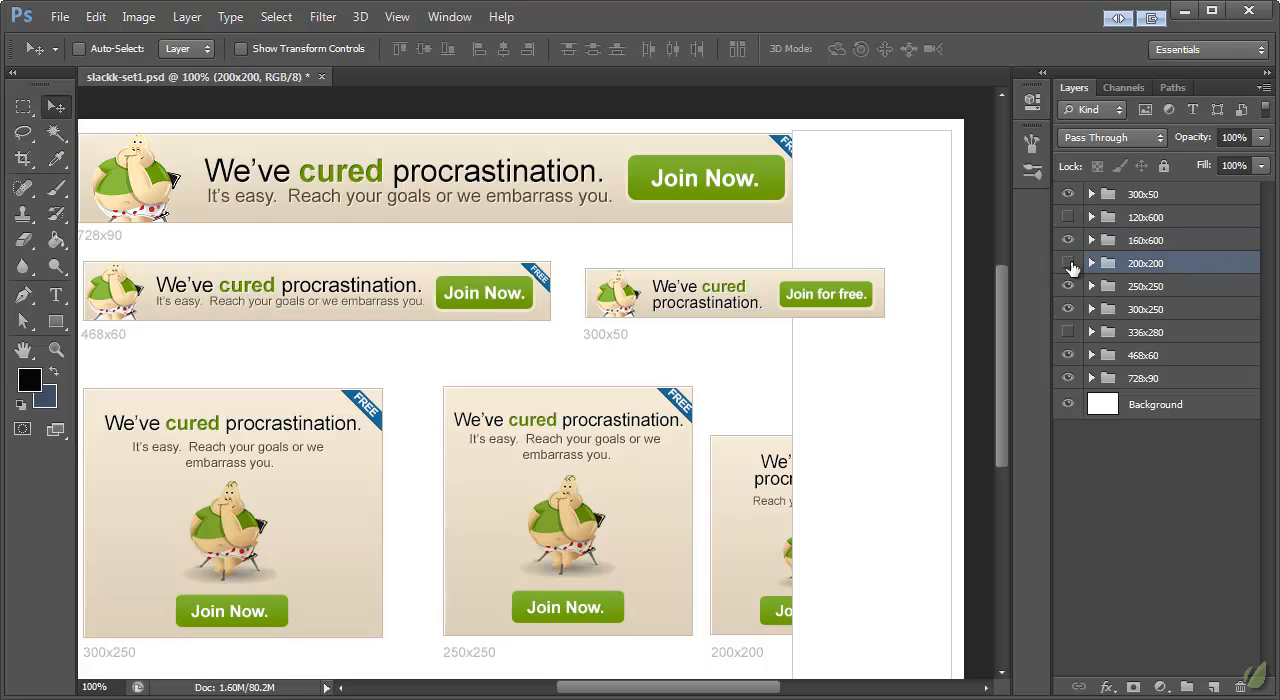
click(1068, 263)
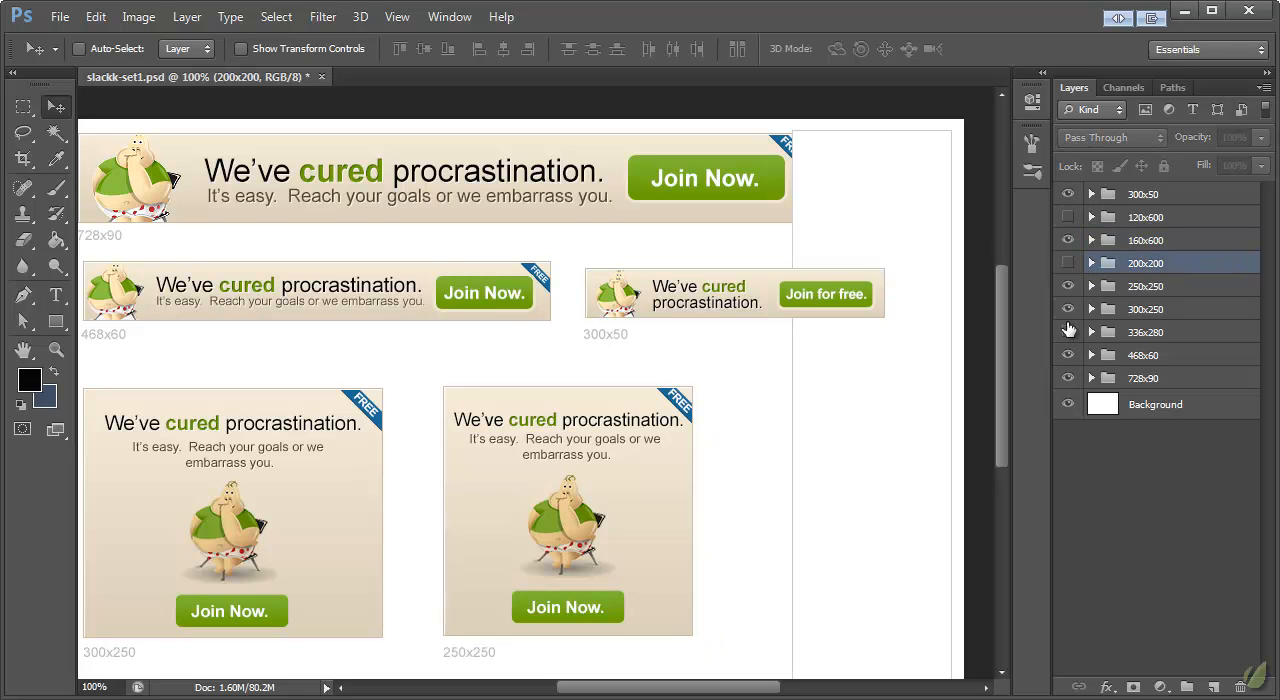
click(1068, 194)
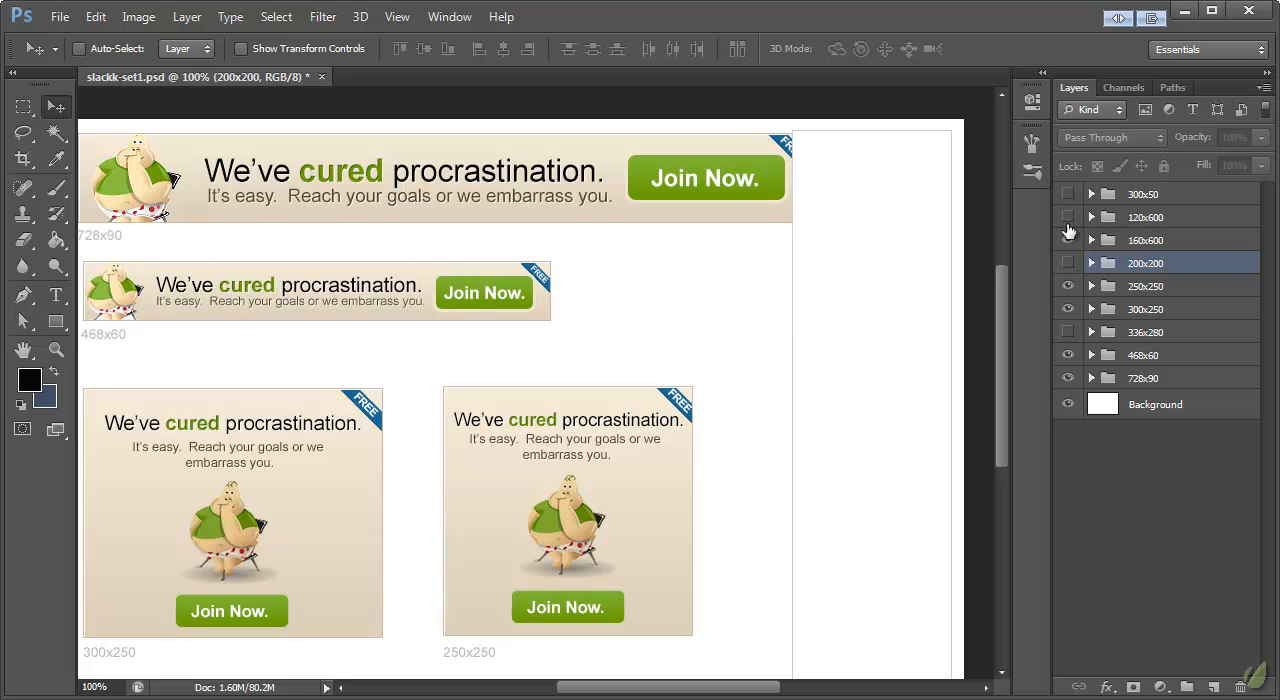
click(1068, 378)
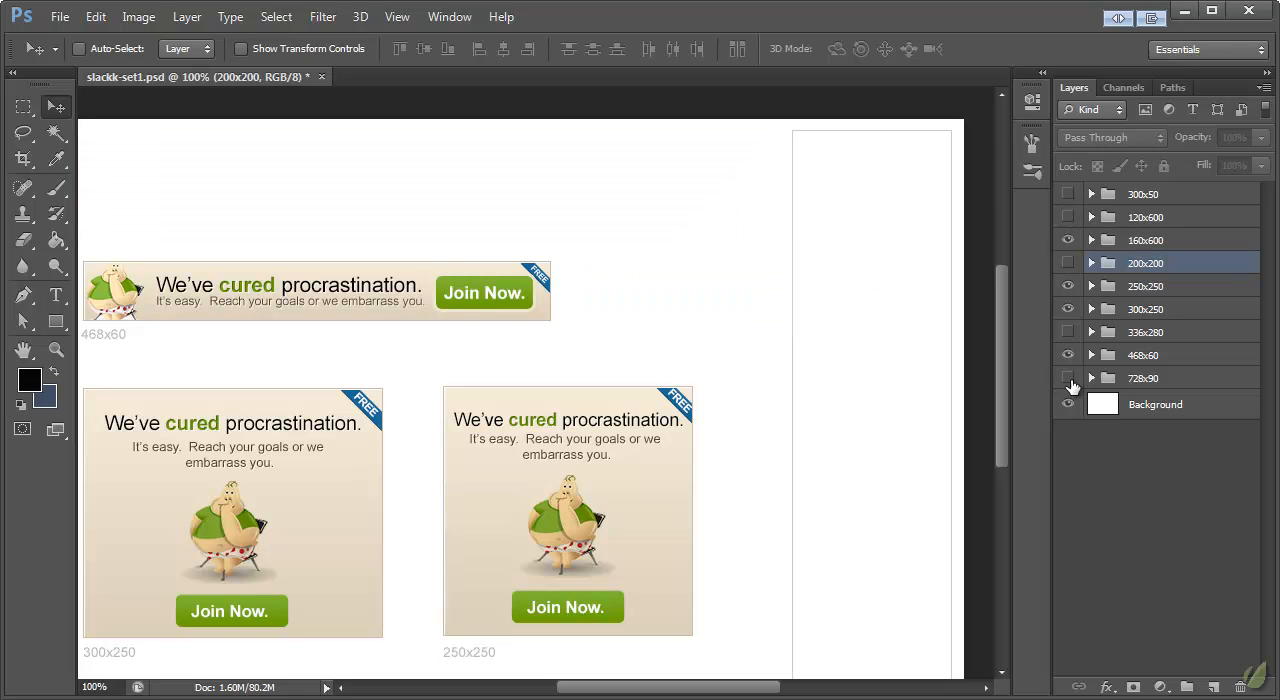
mouse_move(1005, 370)
mouse_down()
mouse_move(1000, 420)
mouse_move(990, 362)
mouse_move(991, 374)
mouse_up()
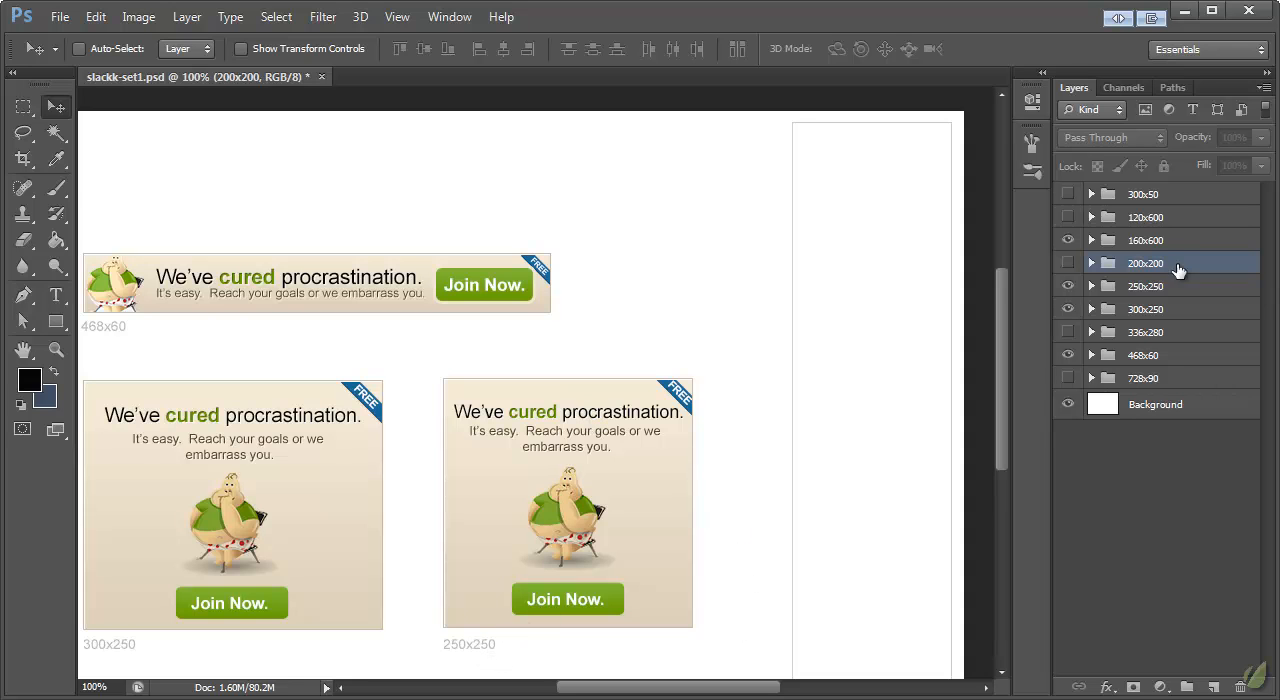
Step: Expand the 160x600 and 250x250 groups and paste the copied banner background layer style onto the 160x600 rectangle
click(1145, 242)
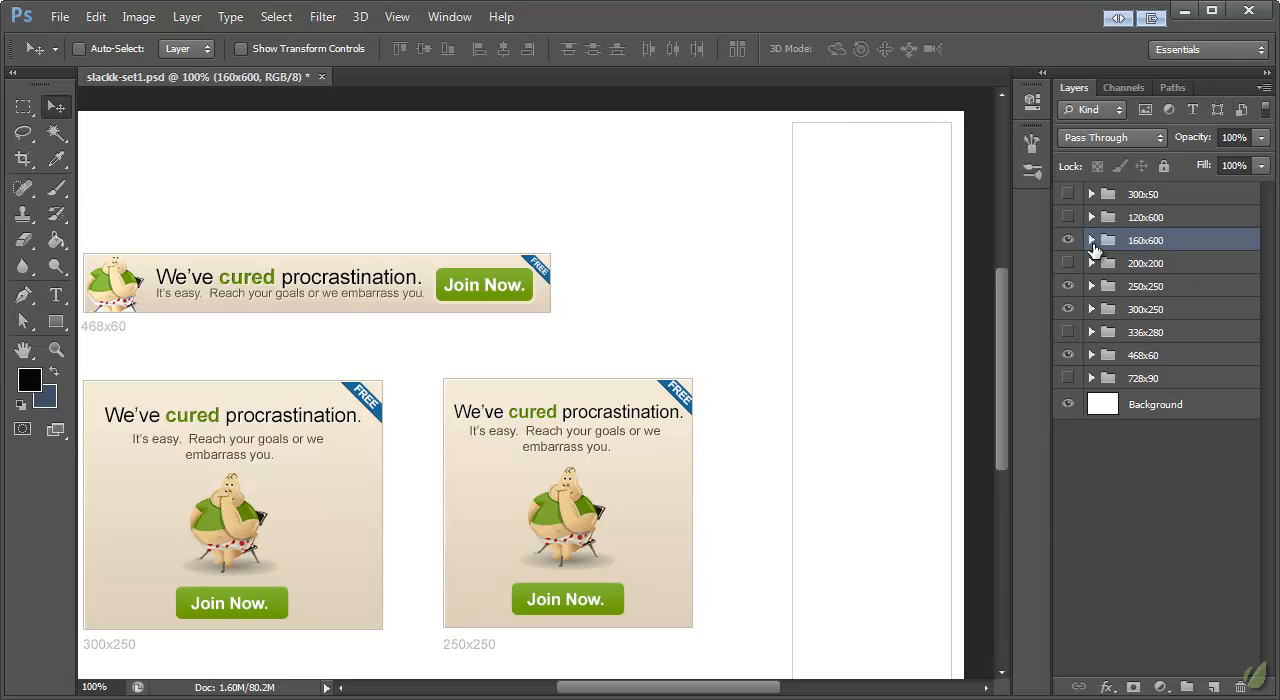
click(1091, 241)
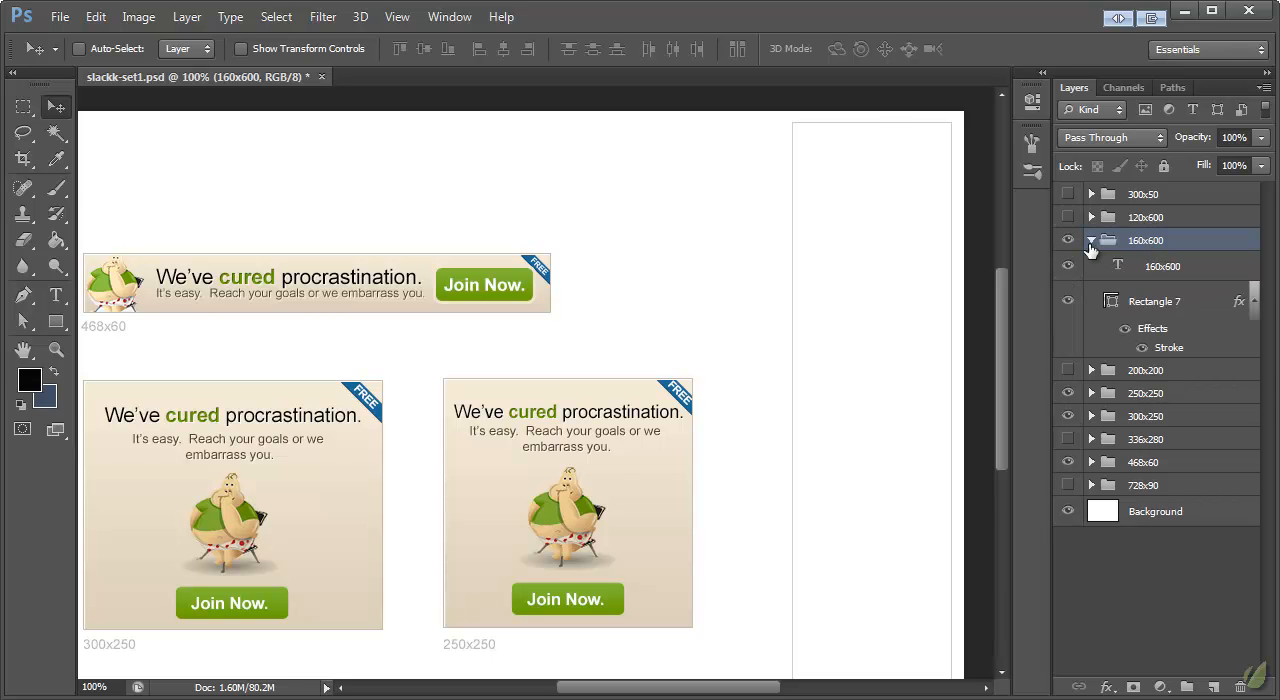
click(1092, 393)
scroll(1165, 417, down, 1)
scroll(1158, 390, up, 1)
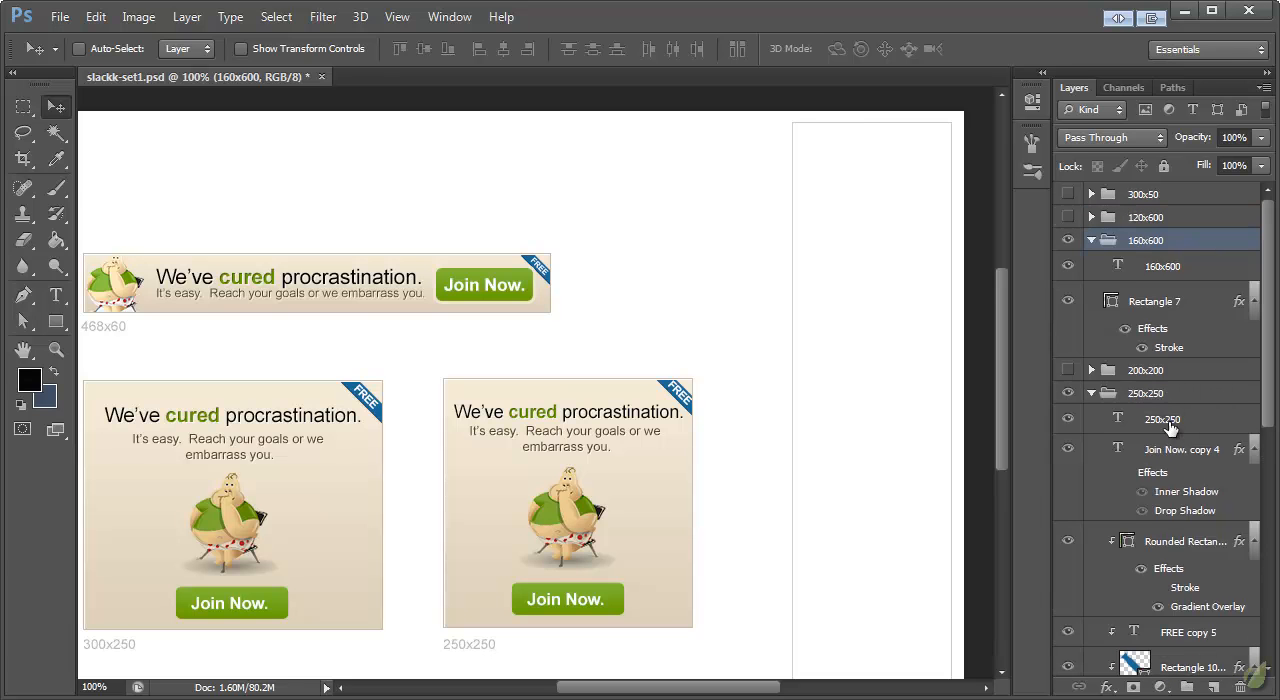
click(1180, 452)
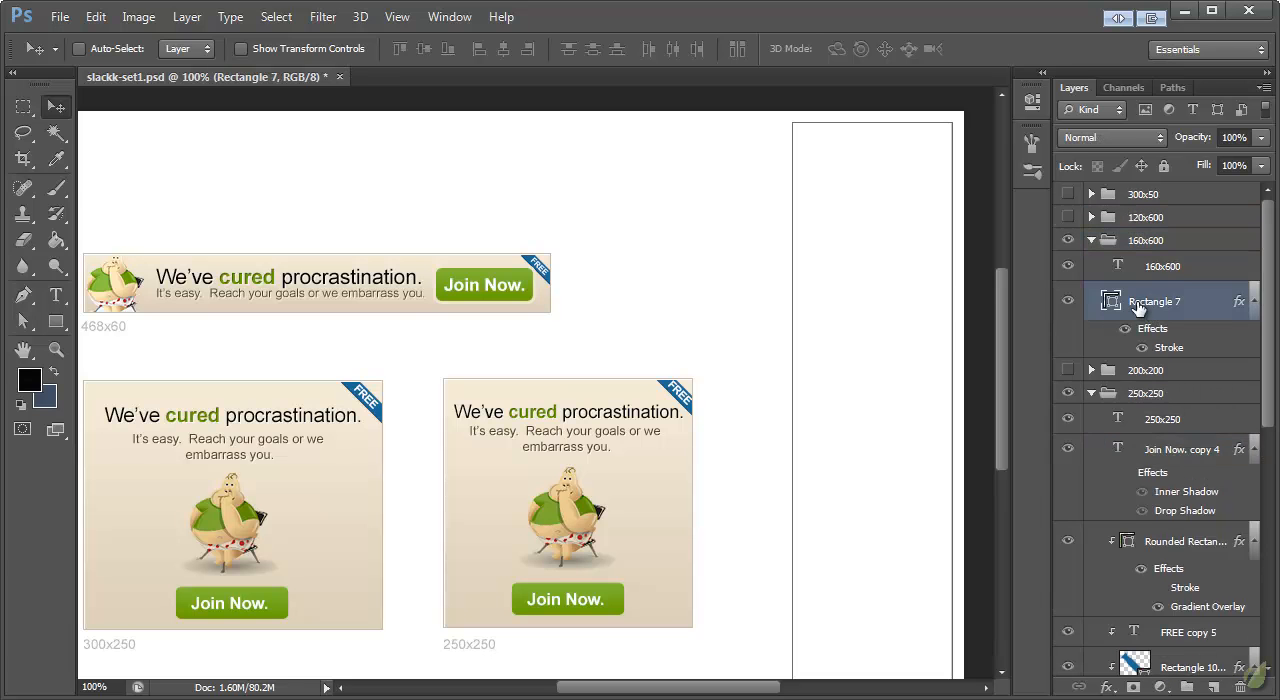
right_click(1150, 302)
click(1215, 527)
Step: Duplicate the 250x250 banner's content layers, from Join Now down to the headline, and move the copies into the 160x600 group over its banner
scroll(1195, 425, down, 3)
click(1183, 440)
scroll(1185, 445, down, 5)
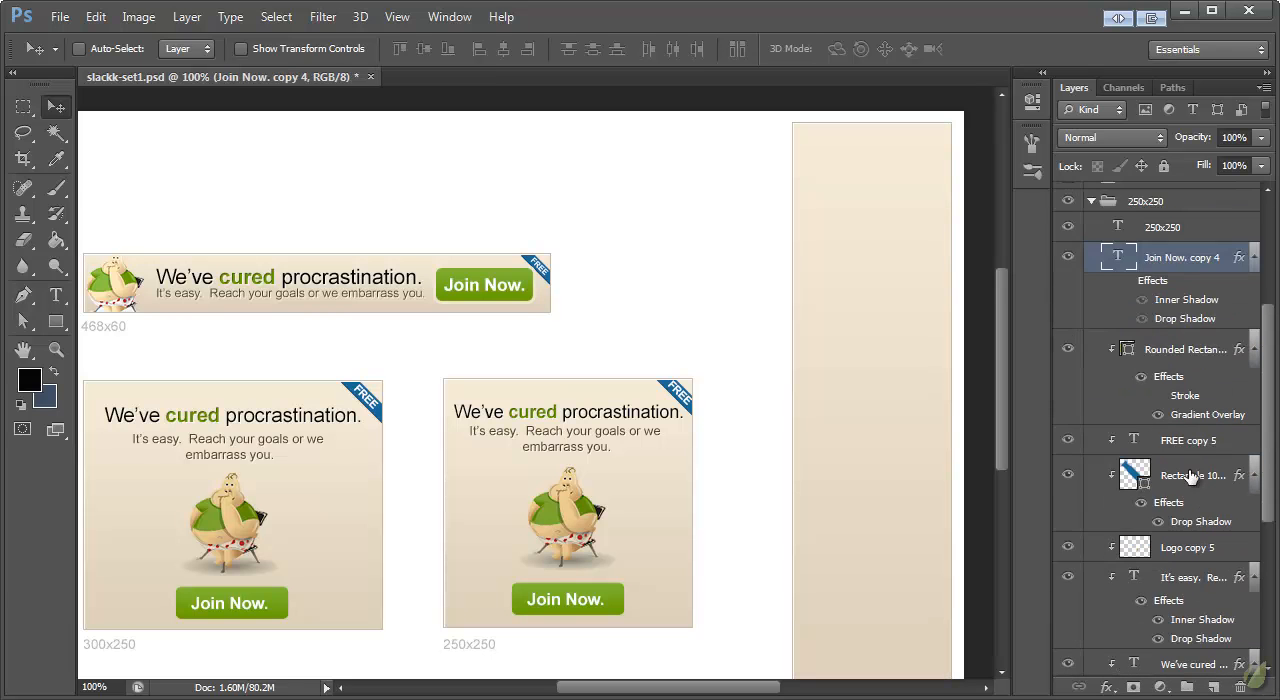
shift+click(1188, 508)
scroll(1188, 505, up, 5)
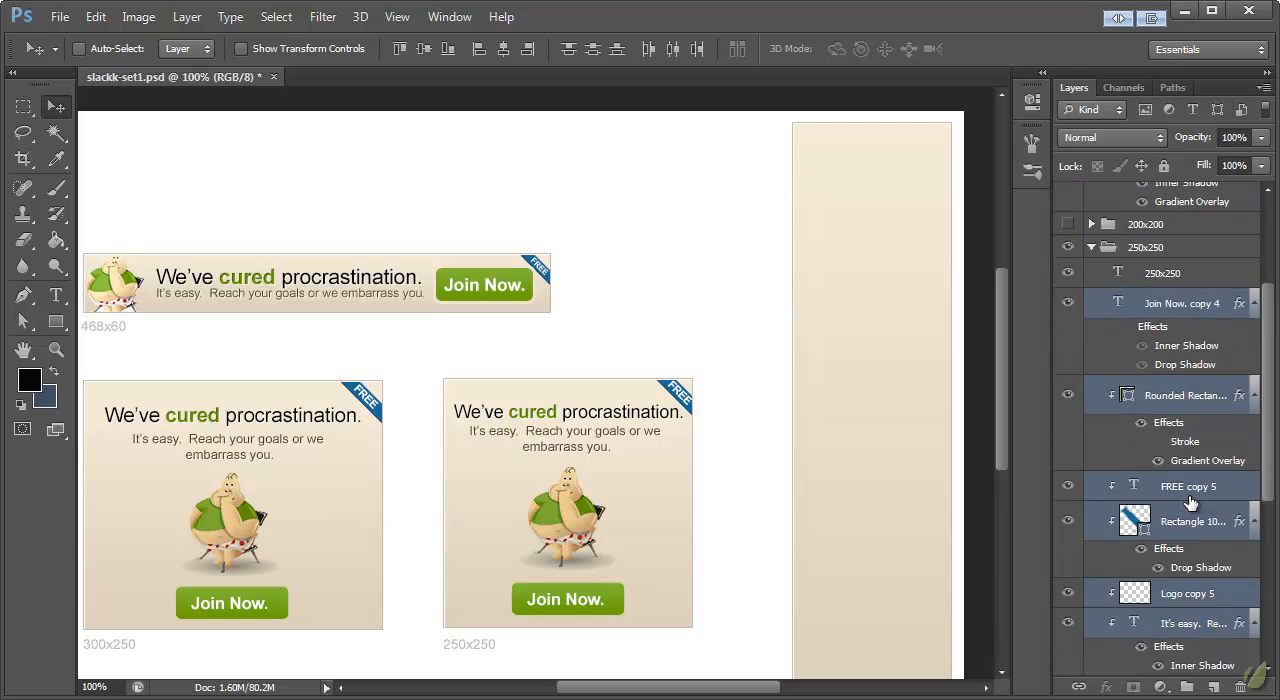
right_click(1160, 453)
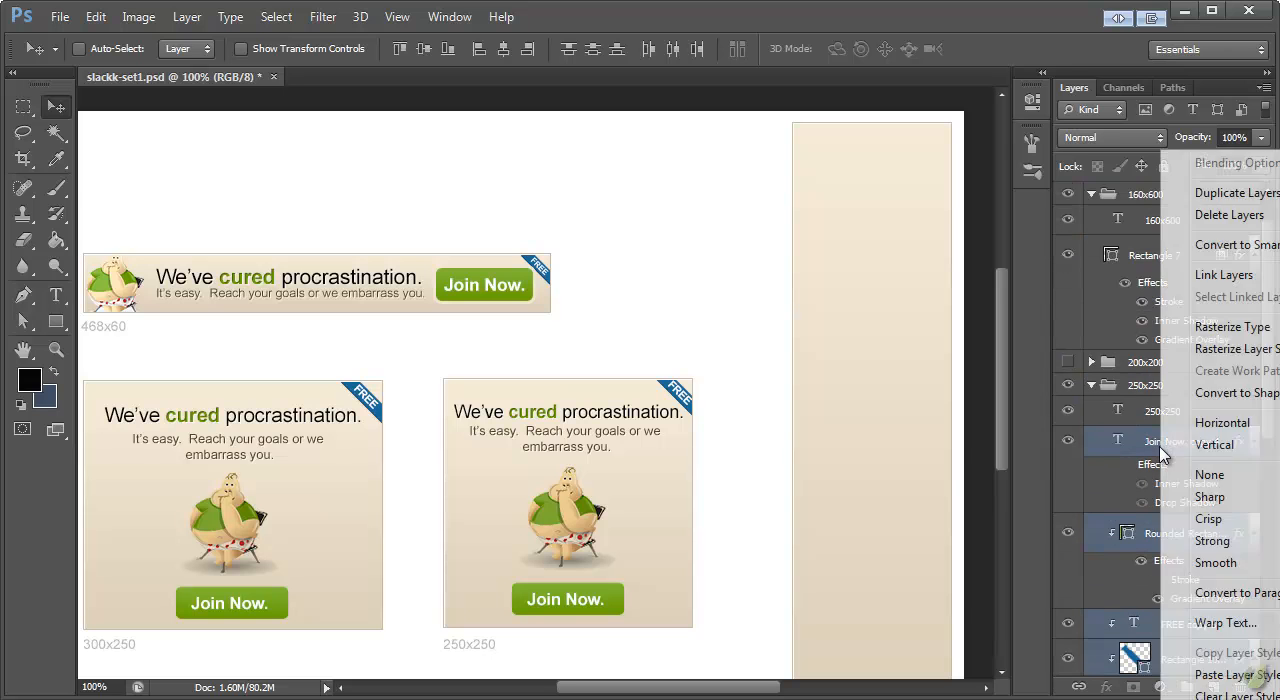
click(1185, 216)
click(919, 470)
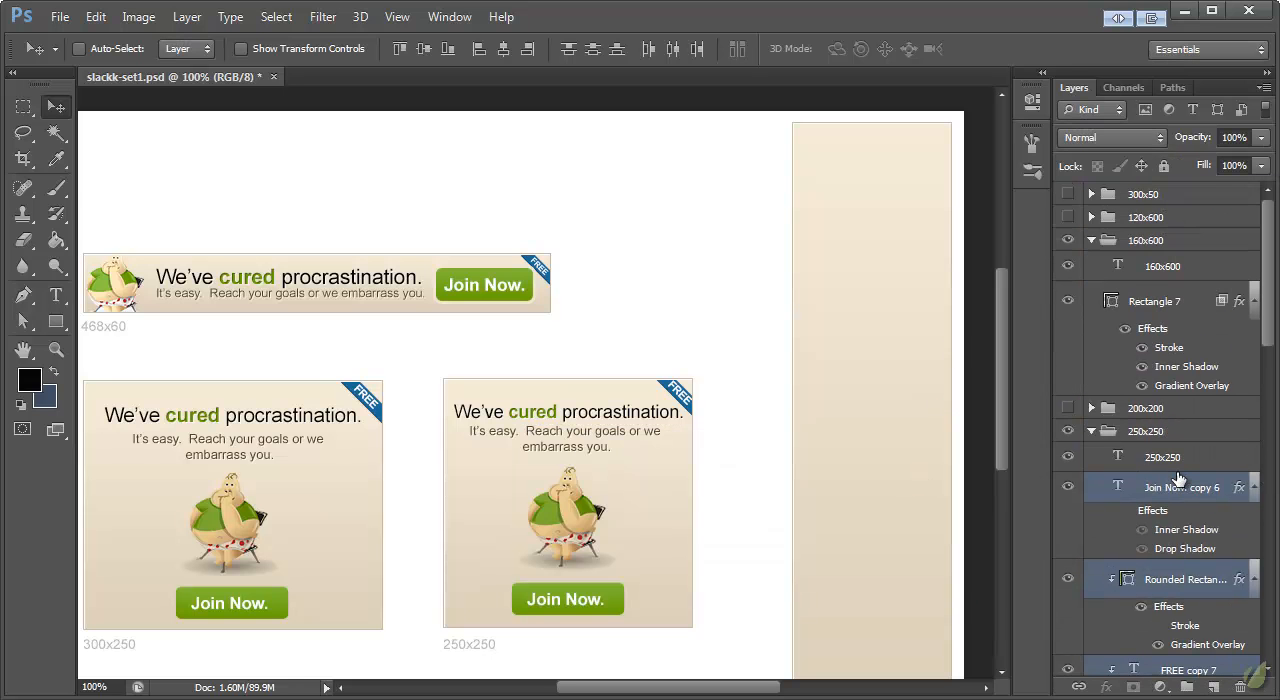
drag(1178, 480, 1175, 298)
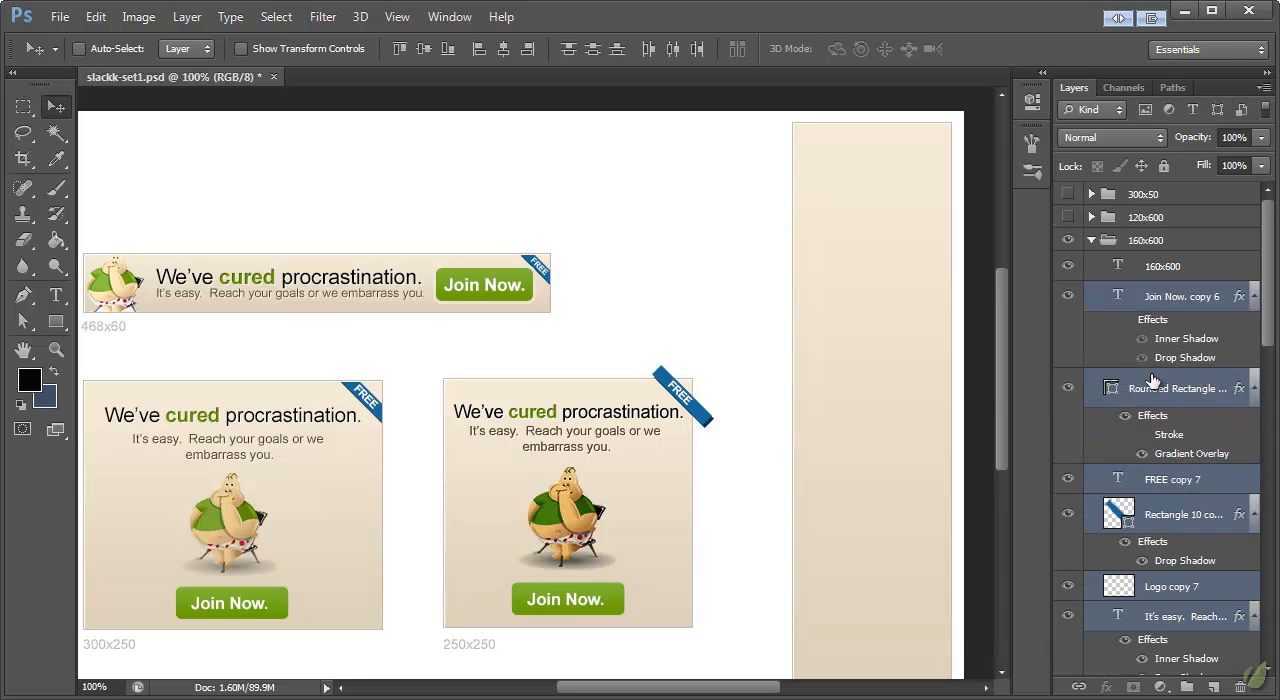
drag(624, 388, 854, 212)
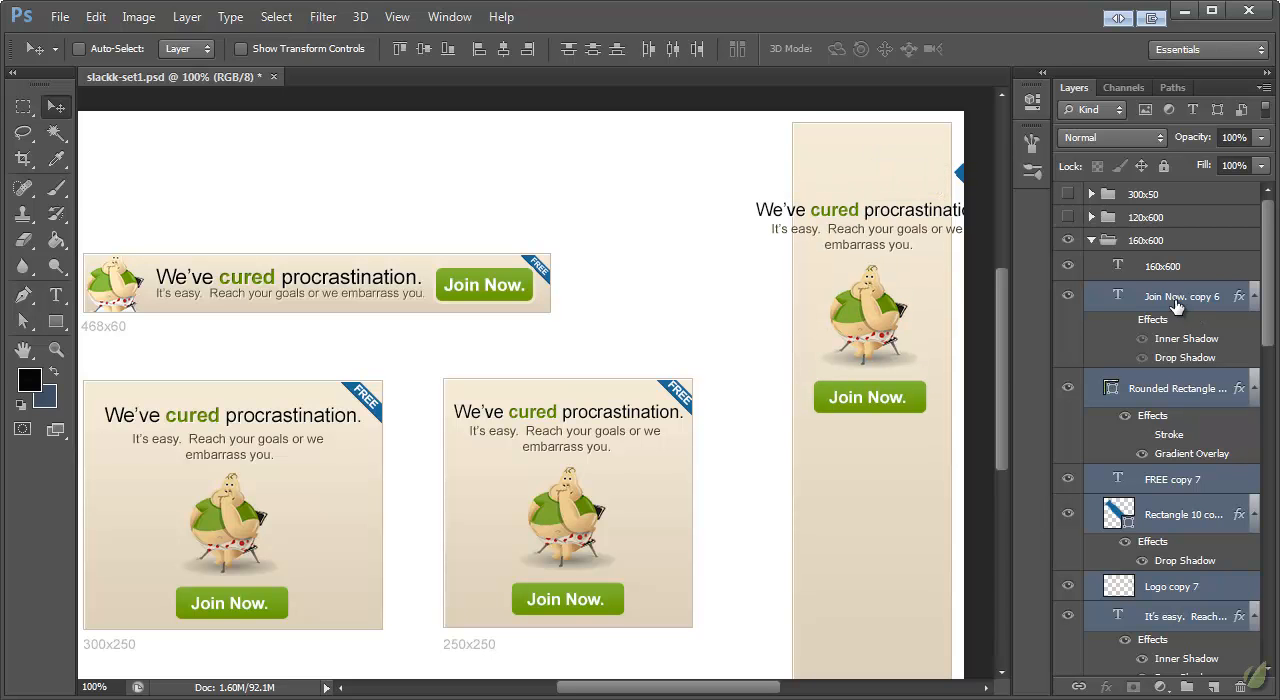
Step: Clip the copied layers, from the button's rounded rectangle down to the headline text, to the 160x600 background rectangle with a clipping mask
scroll(1173, 303, down, 5)
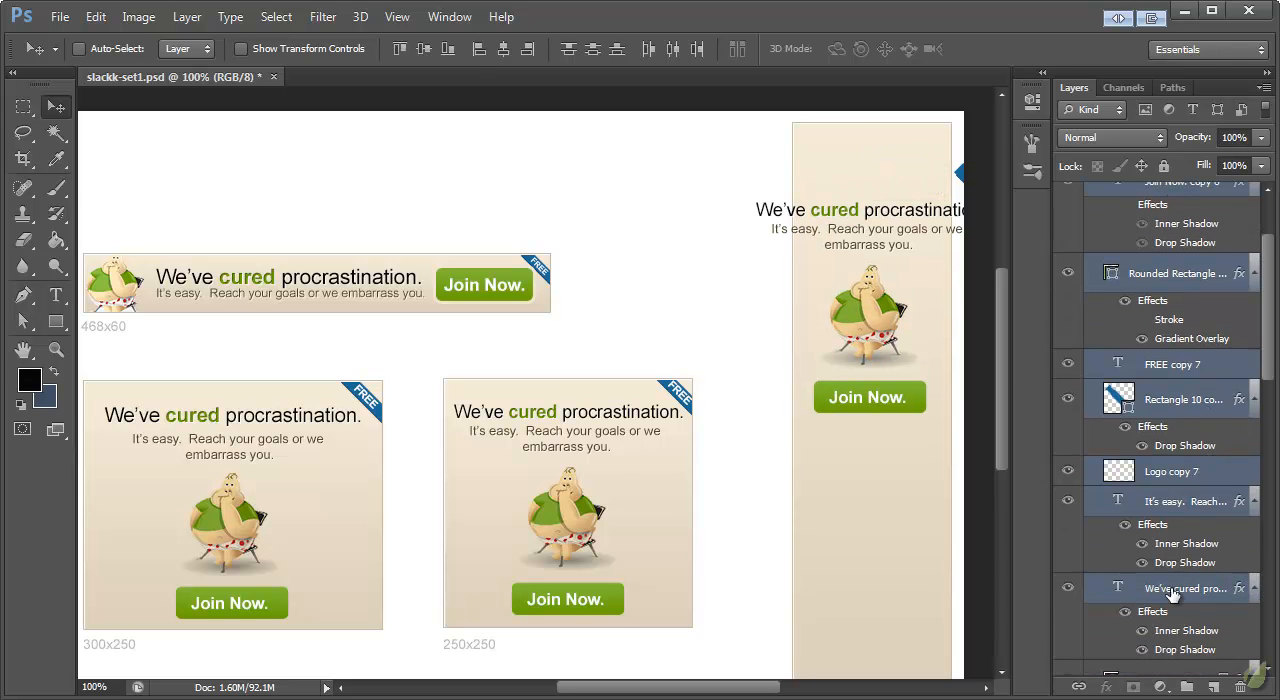
click(1173, 592)
scroll(1180, 570, up, 5)
shift+click(1158, 383)
right_click(1158, 383)
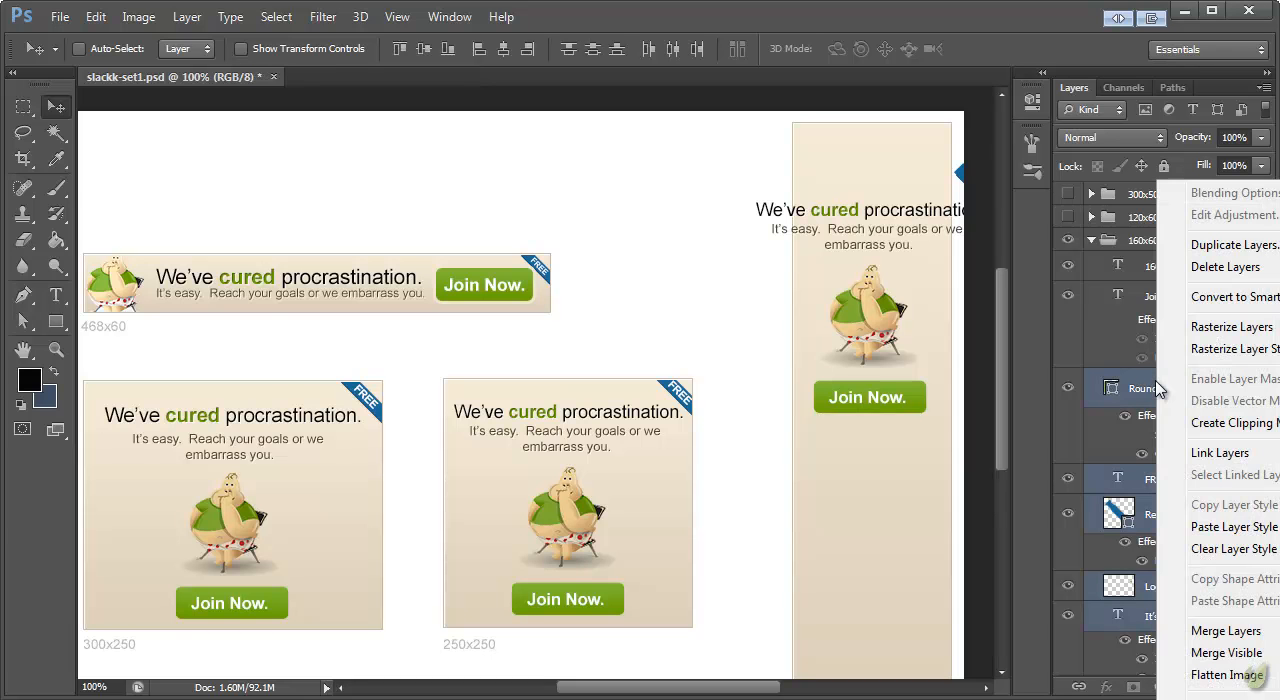
click(1182, 421)
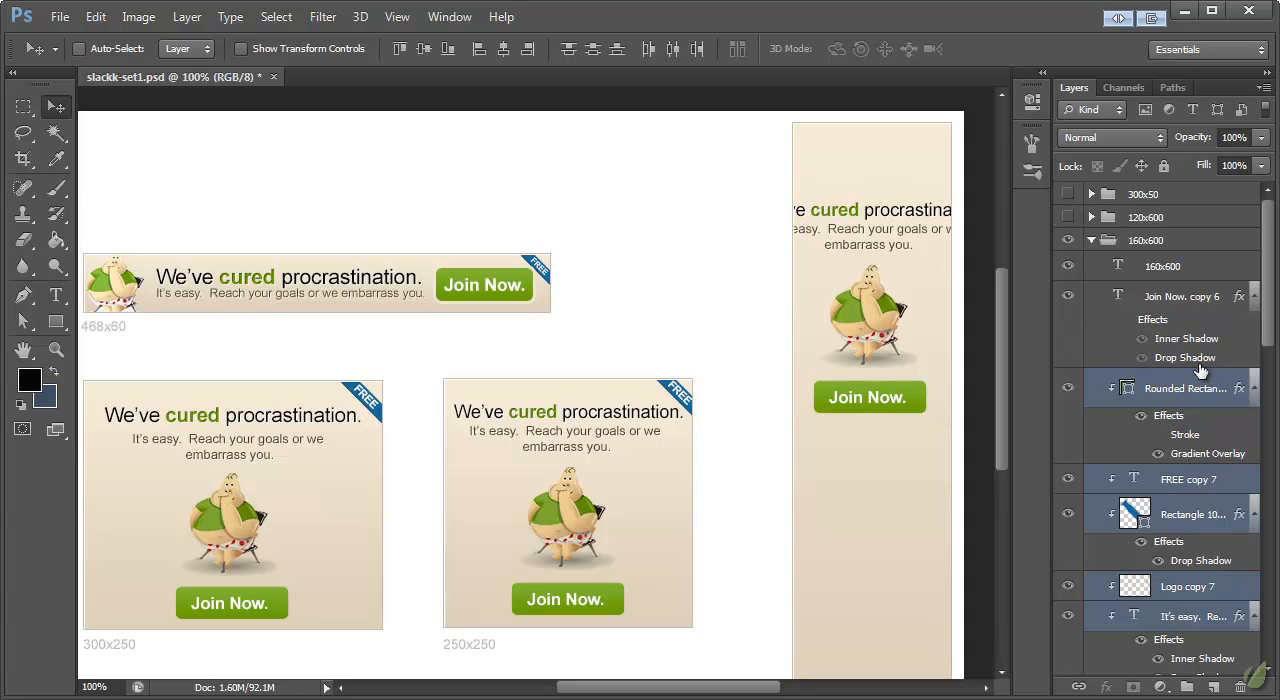
scroll(909, 452, down, 2)
scroll(909, 452, up, 3)
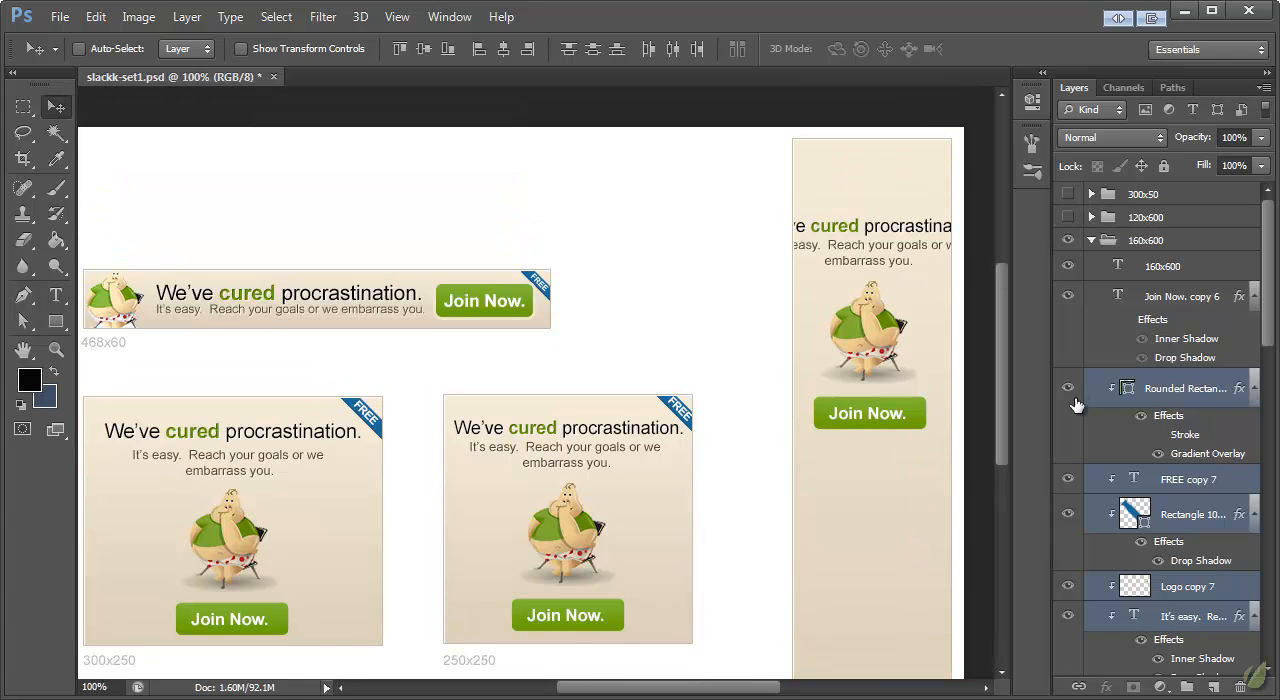
Step: Move the Join Now text and its green button together to the lower end of the 160x600 banner
click(1187, 411)
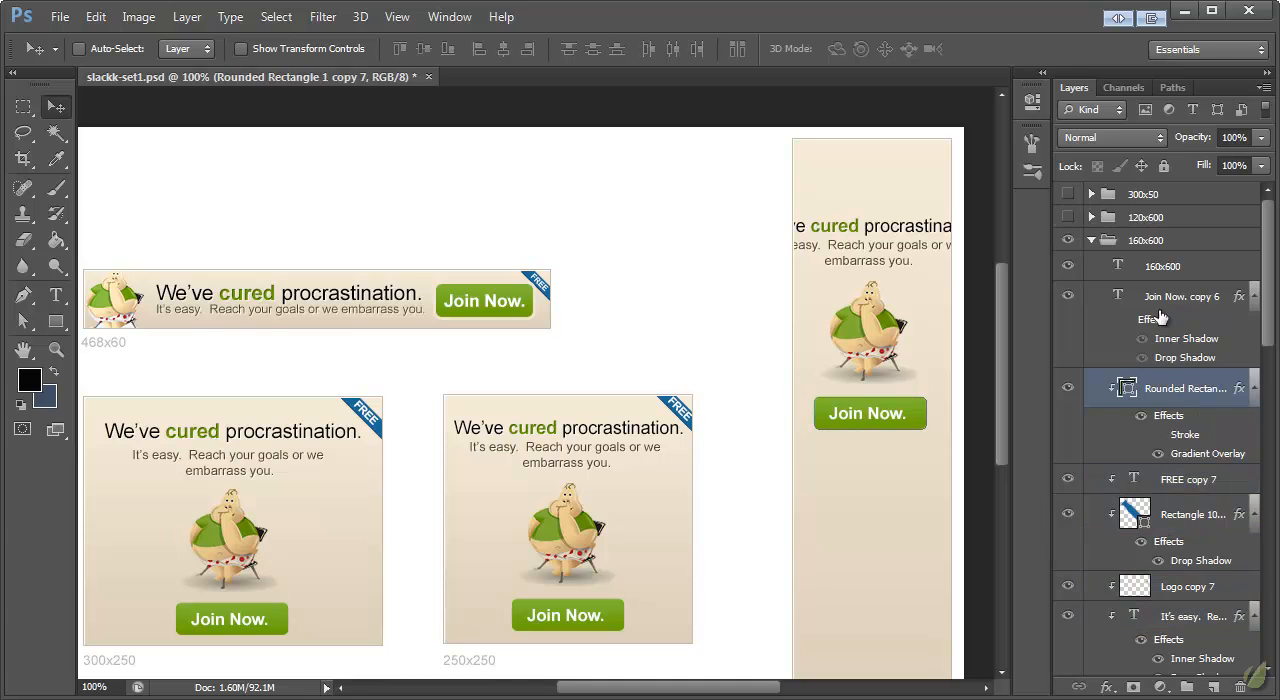
shift+click(1182, 304)
scroll(880, 410, down, 3)
drag(858, 298, 860, 548)
Step: Enlarge the 160x600 banner's Join Now button and text to about 109%
key(ctrl+t)
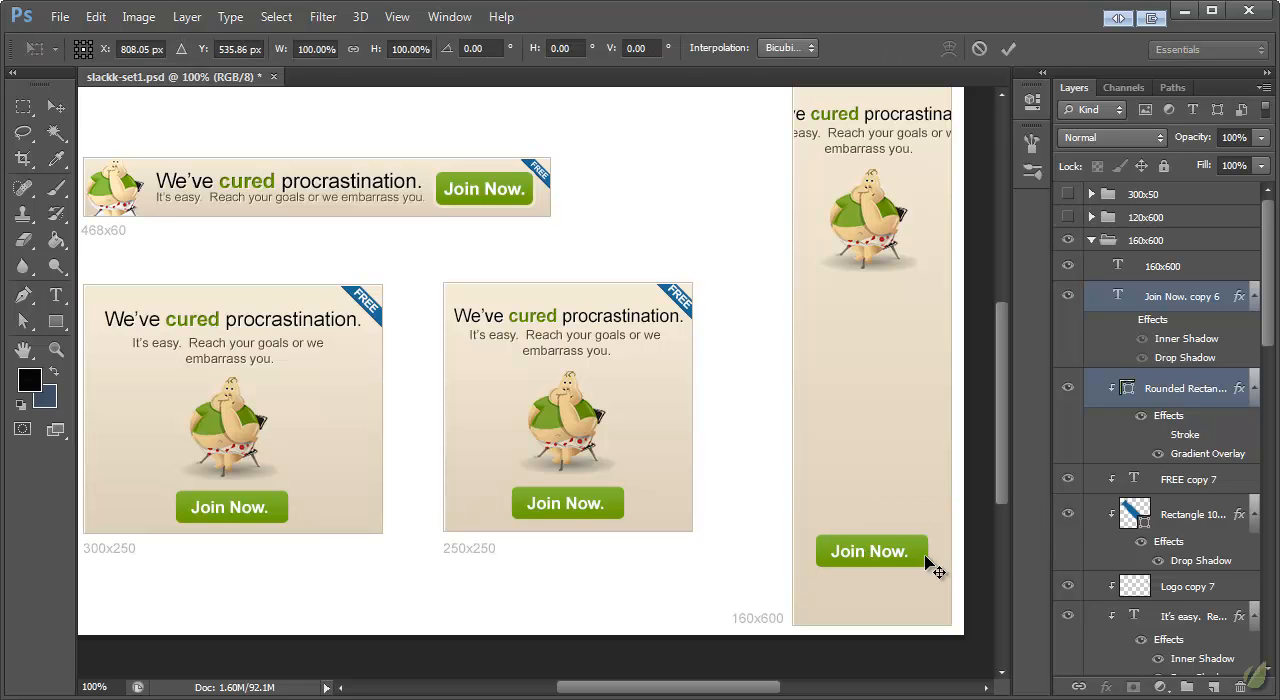
drag(934, 569, 940, 574)
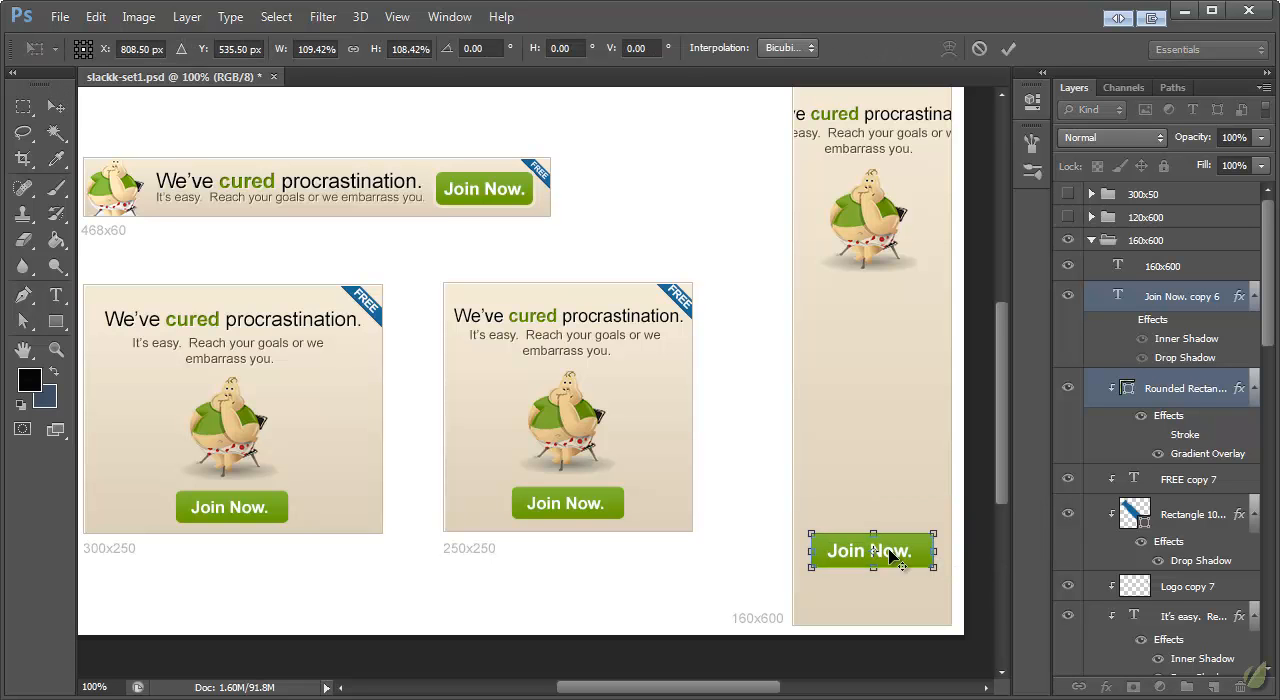
click(54, 110)
click(608, 225)
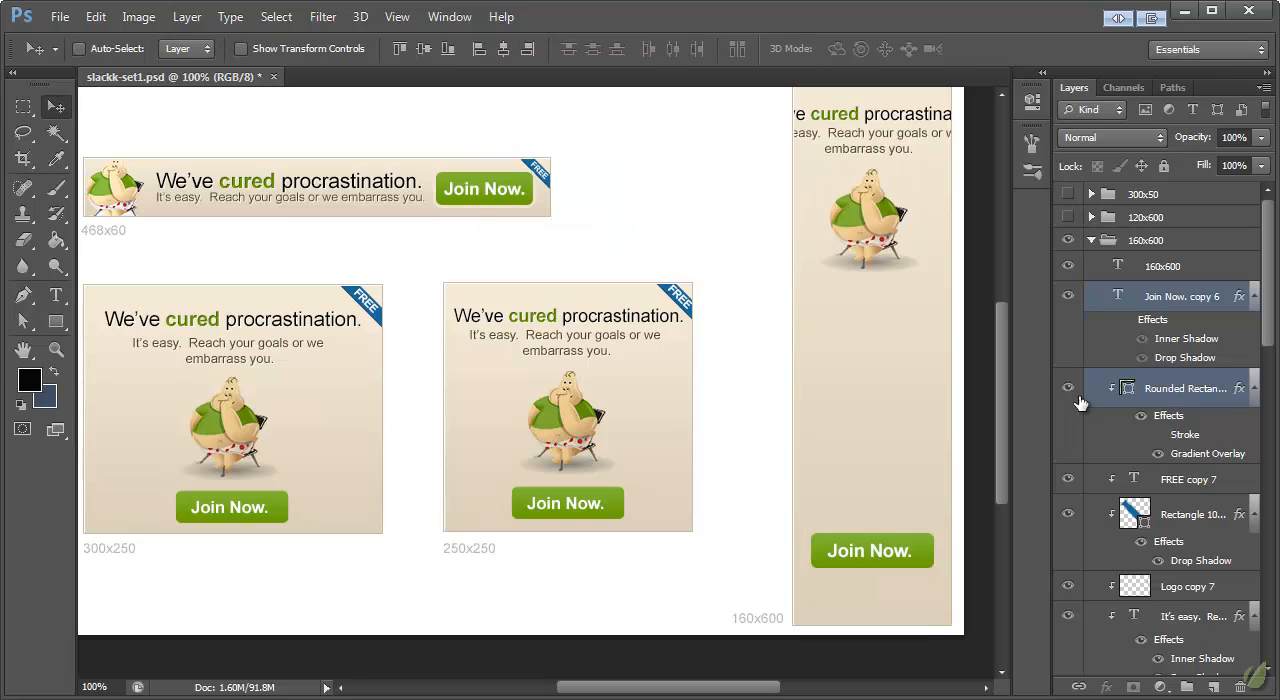
Step: Move the 160x600 banner's mascot down so it sits a short distance above the Join Now button
ctrl+click(870, 225)
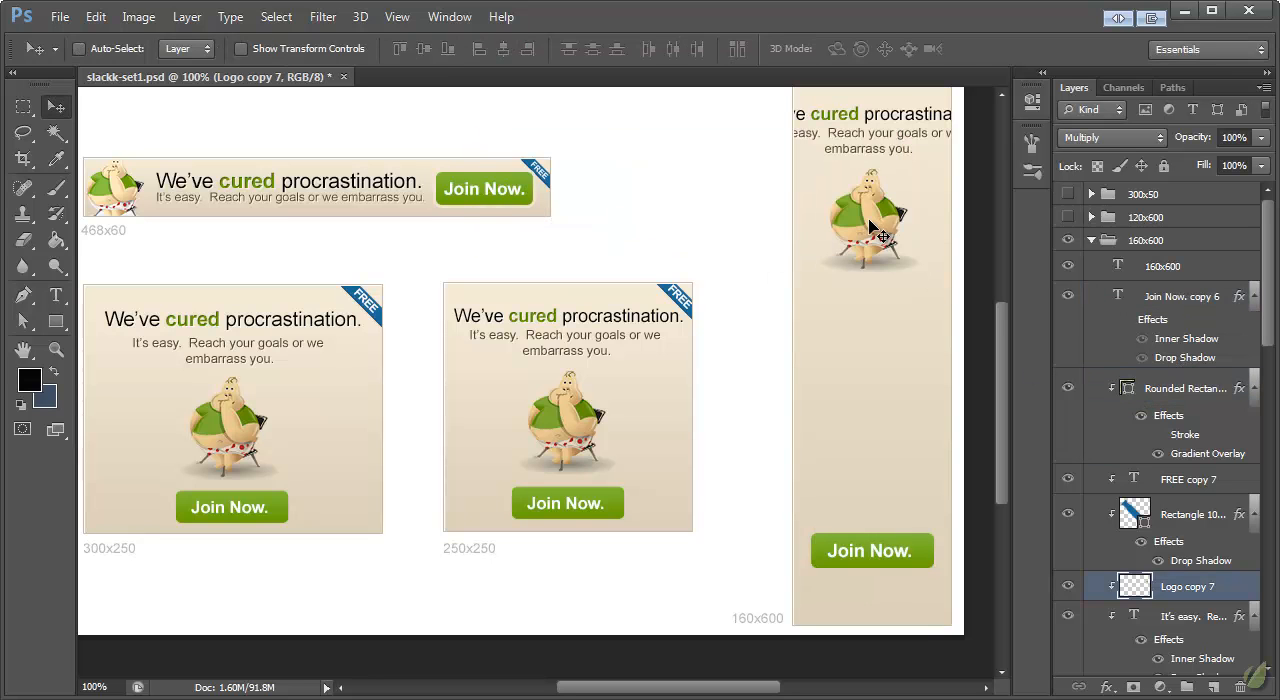
drag(876, 222, 895, 432)
scroll(940, 318, up, 3)
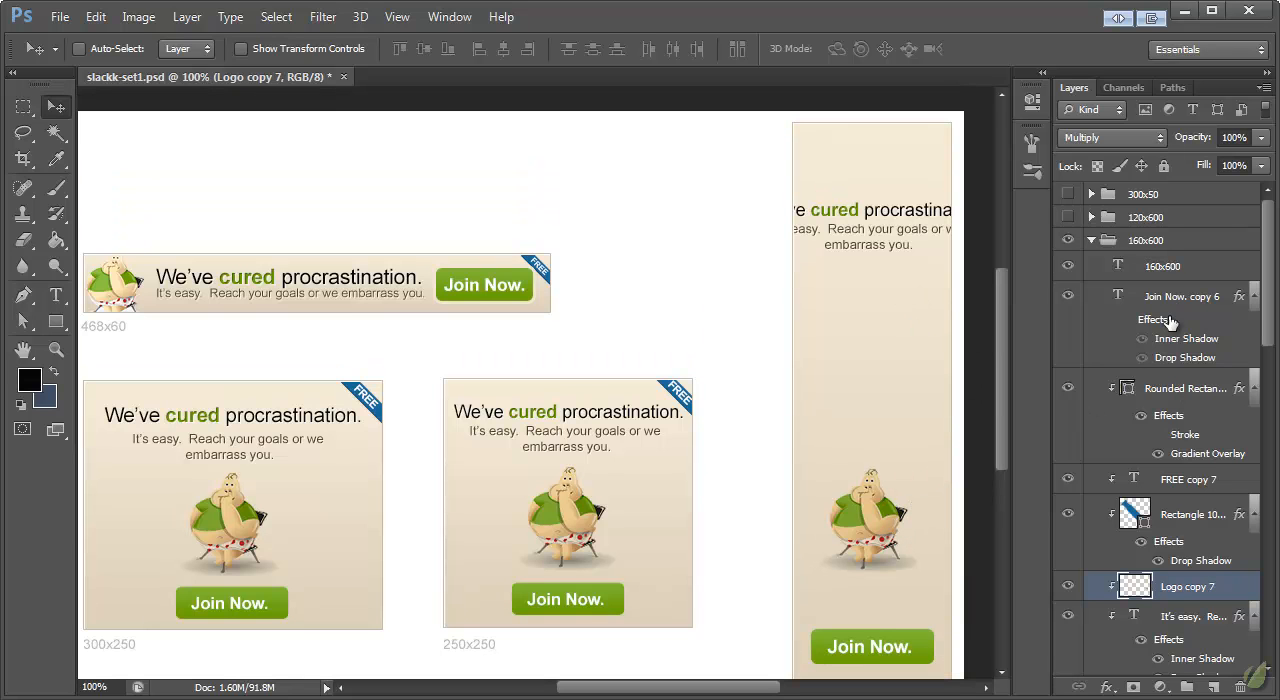
Step: Move the "It's easy" tagline down to the middle of the space between the 160x600 banner's headline and mascot
scroll(1190, 430, down, 4)
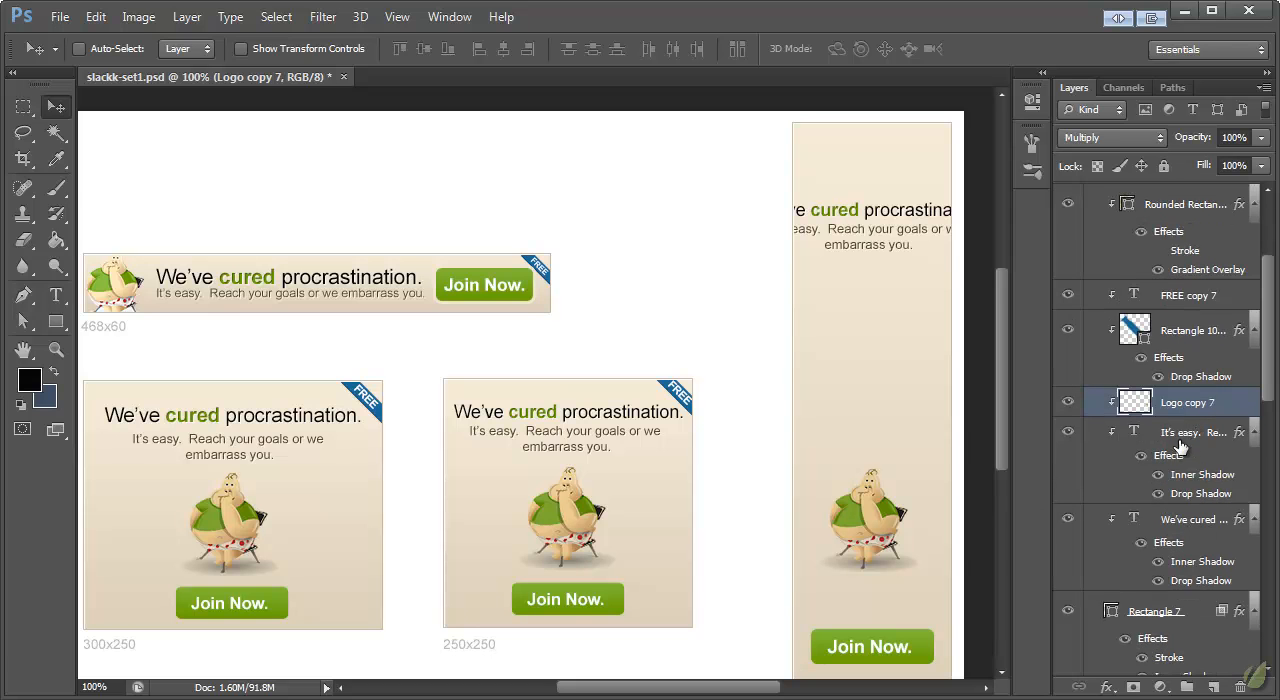
click(1181, 446)
drag(878, 250, 866, 342)
Step: Split the 160x600 tagline into "It's easy.", a blank line, "Reach your goals" and "or we embarrass you."
double_click(1135, 437)
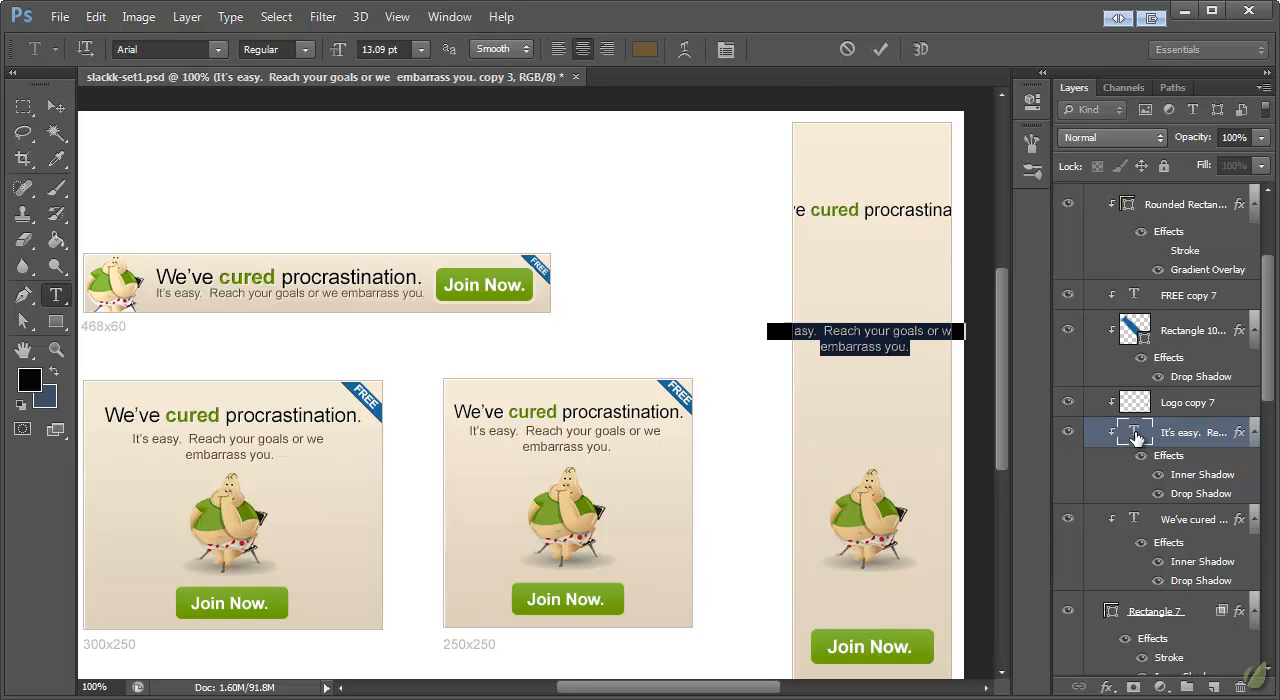
click(1178, 438)
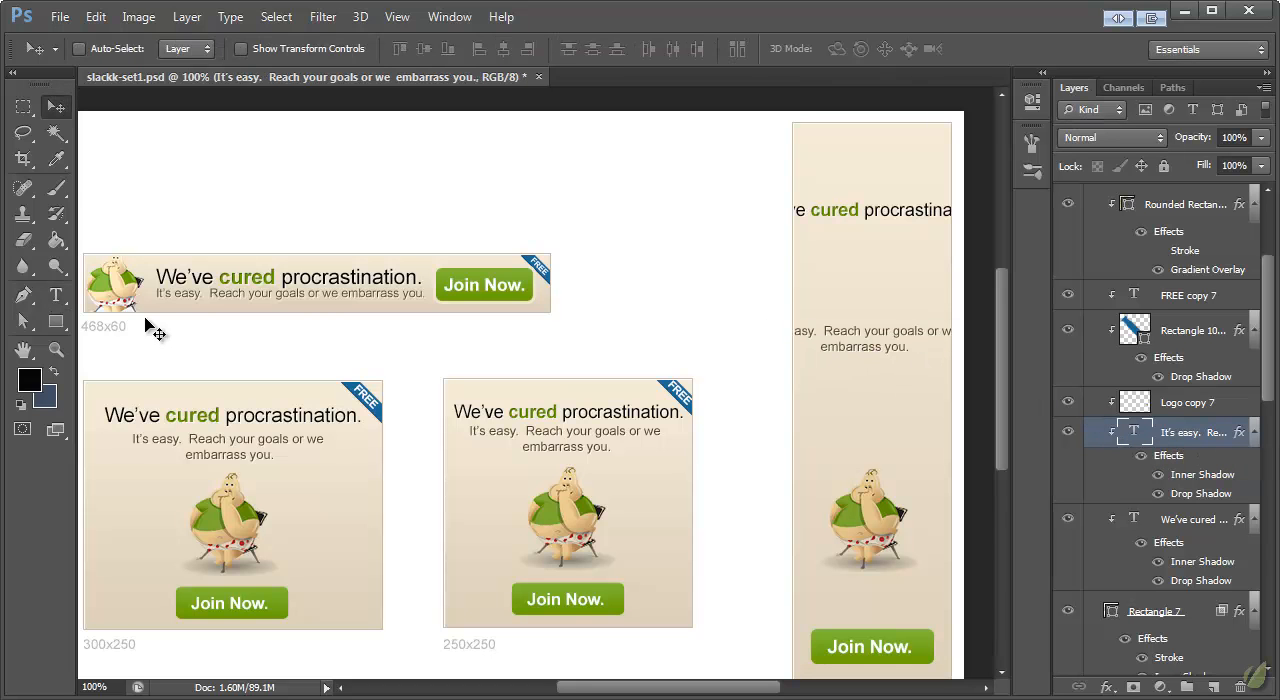
click(56, 294)
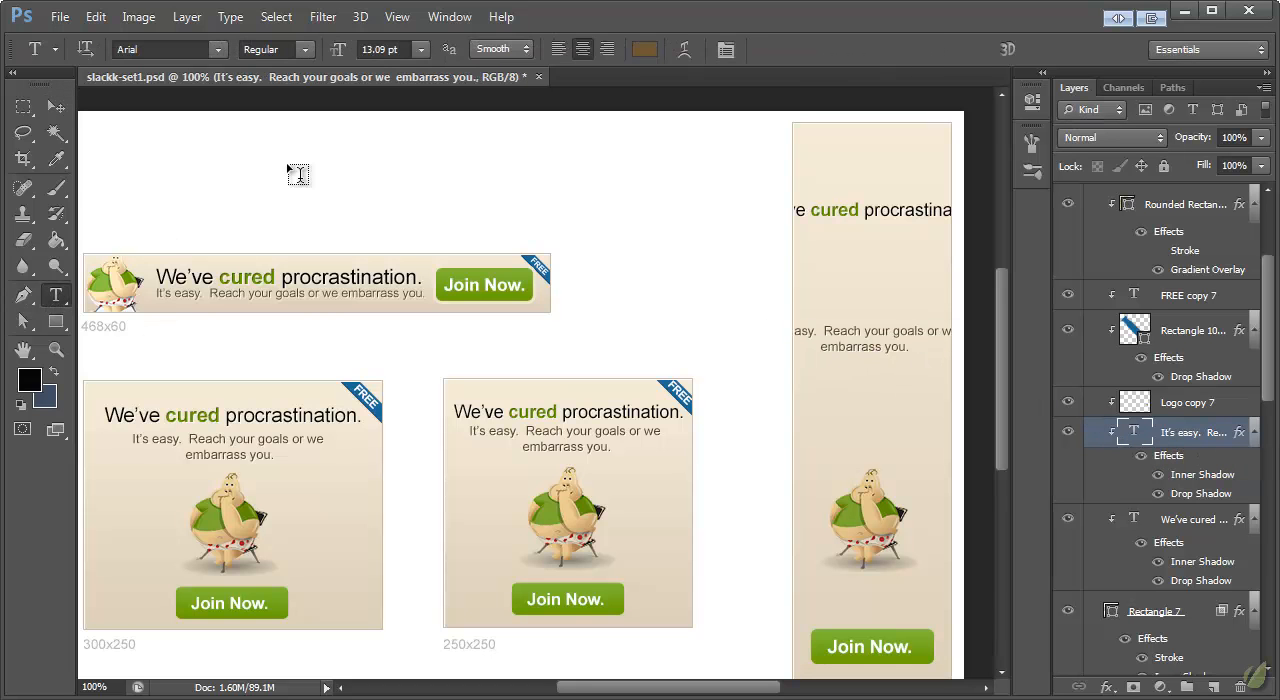
click(826, 331)
key(Return)
key(Return)
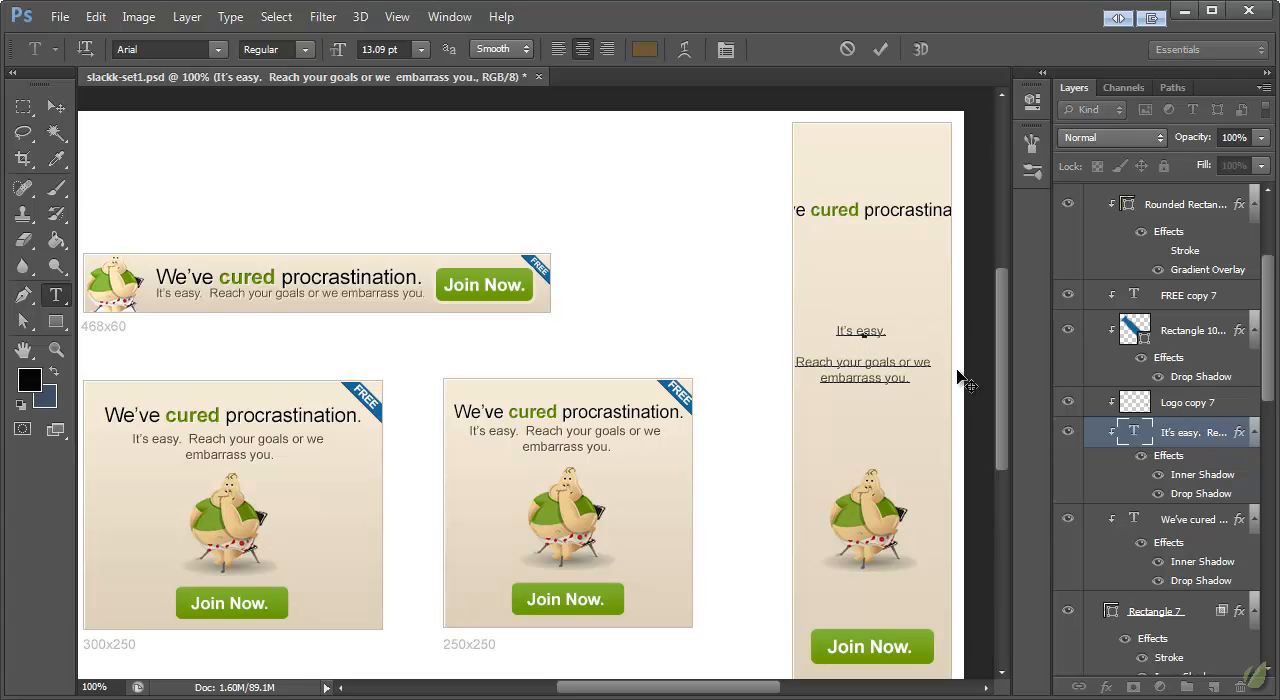
click(898, 363)
key(Return)
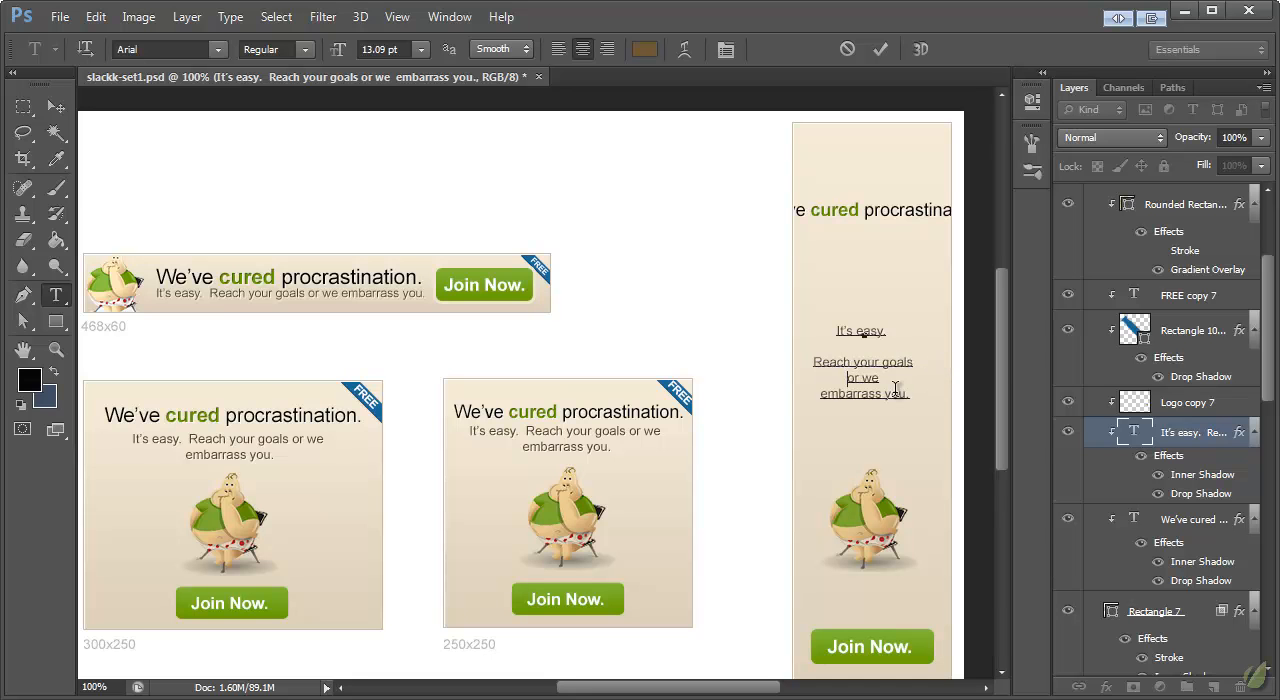
key(BackSpace)
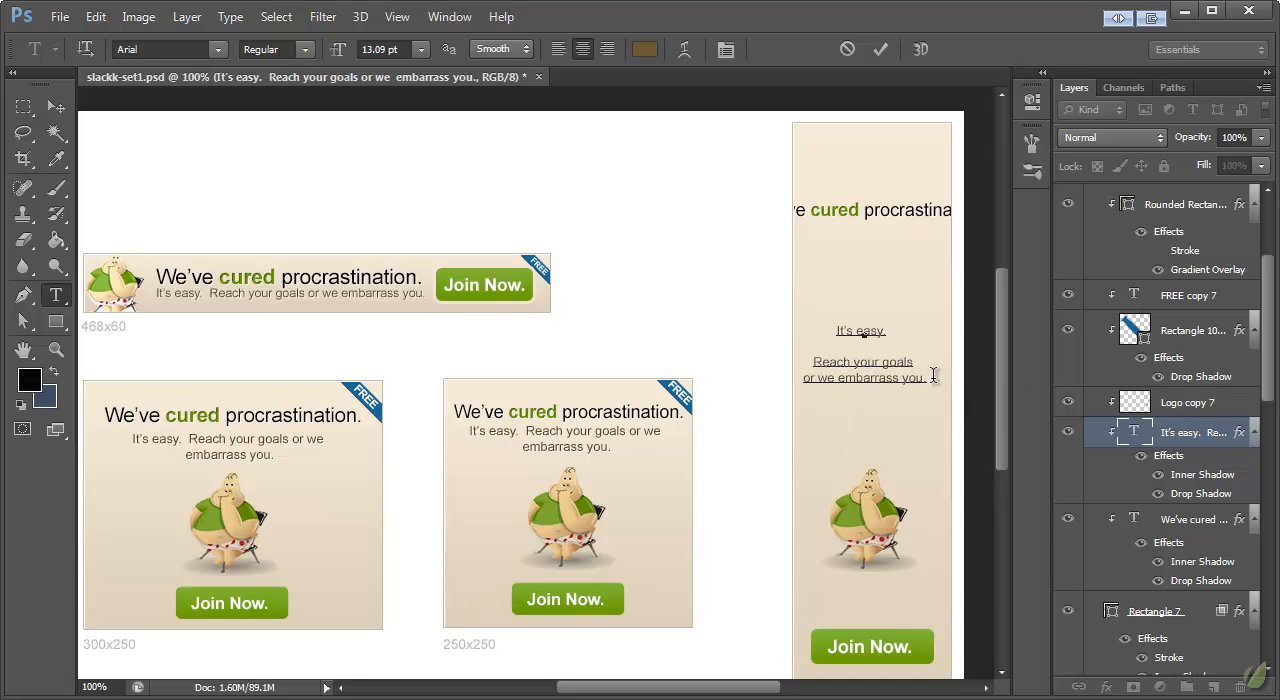
click(56, 106)
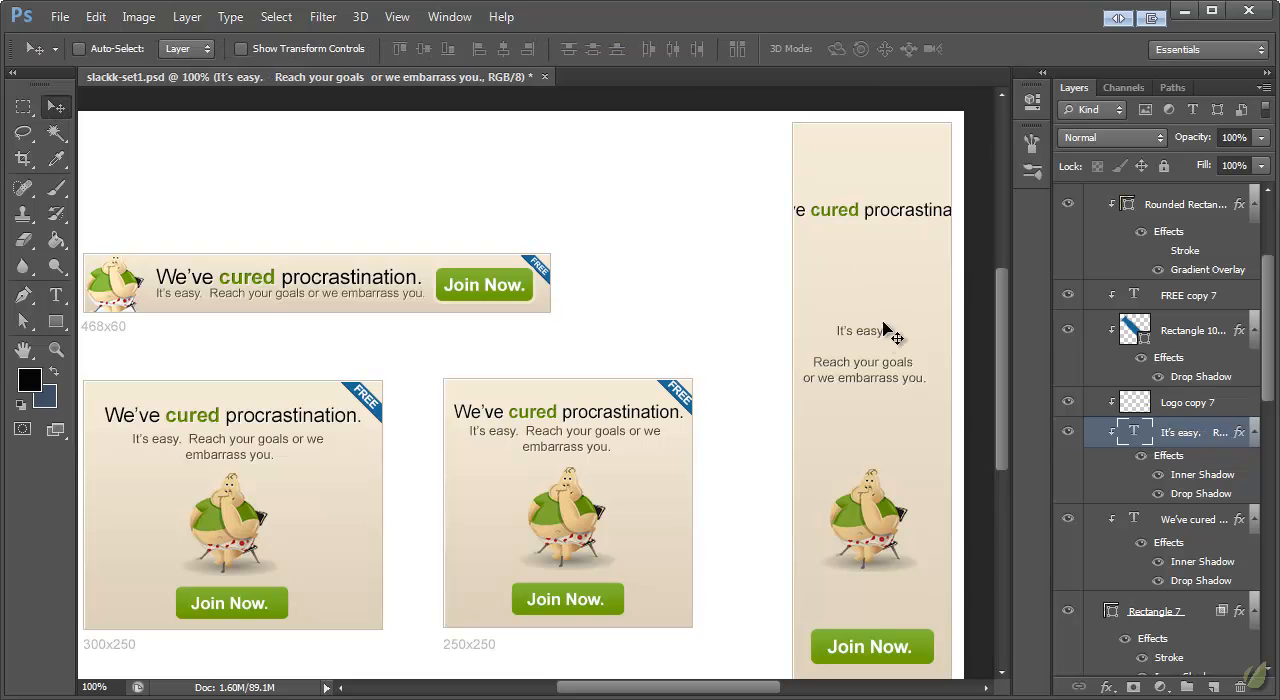
Step: Shift the tagline slightly up and scale it to 16.1 pt so it nearly fills the 160x600 banner's width
drag(868, 336, 876, 312)
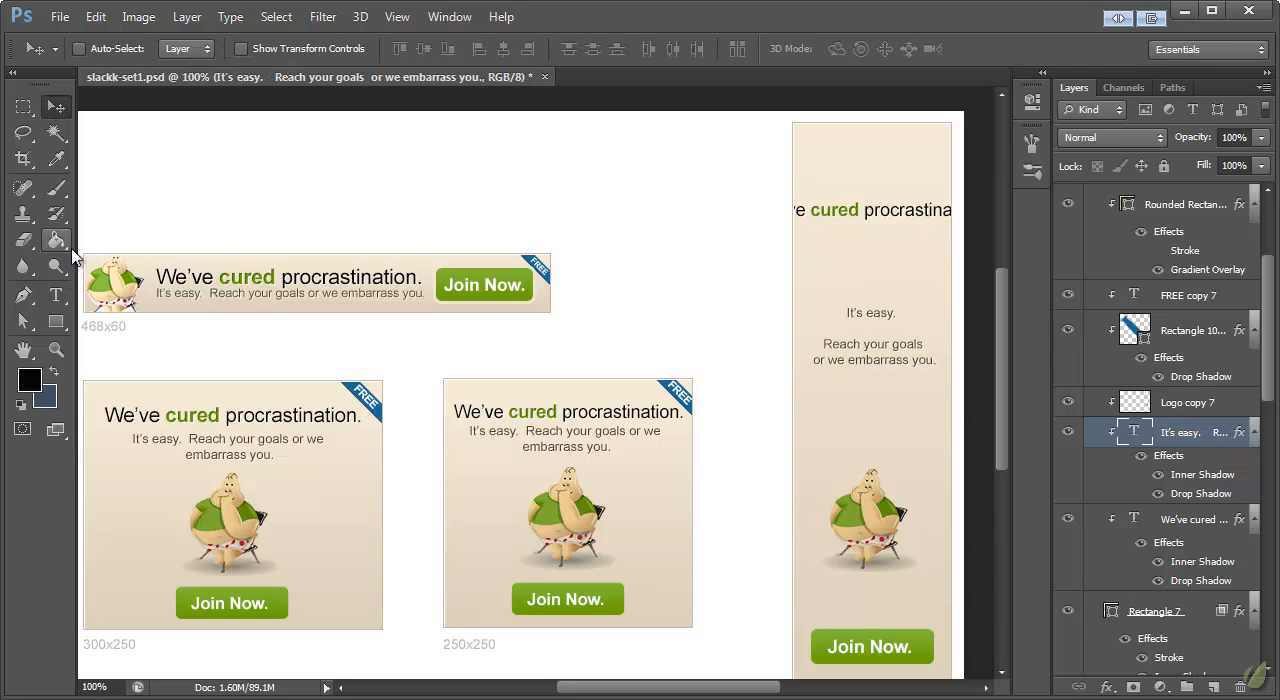
click(56, 294)
click(56, 106)
key(ctrl+t)
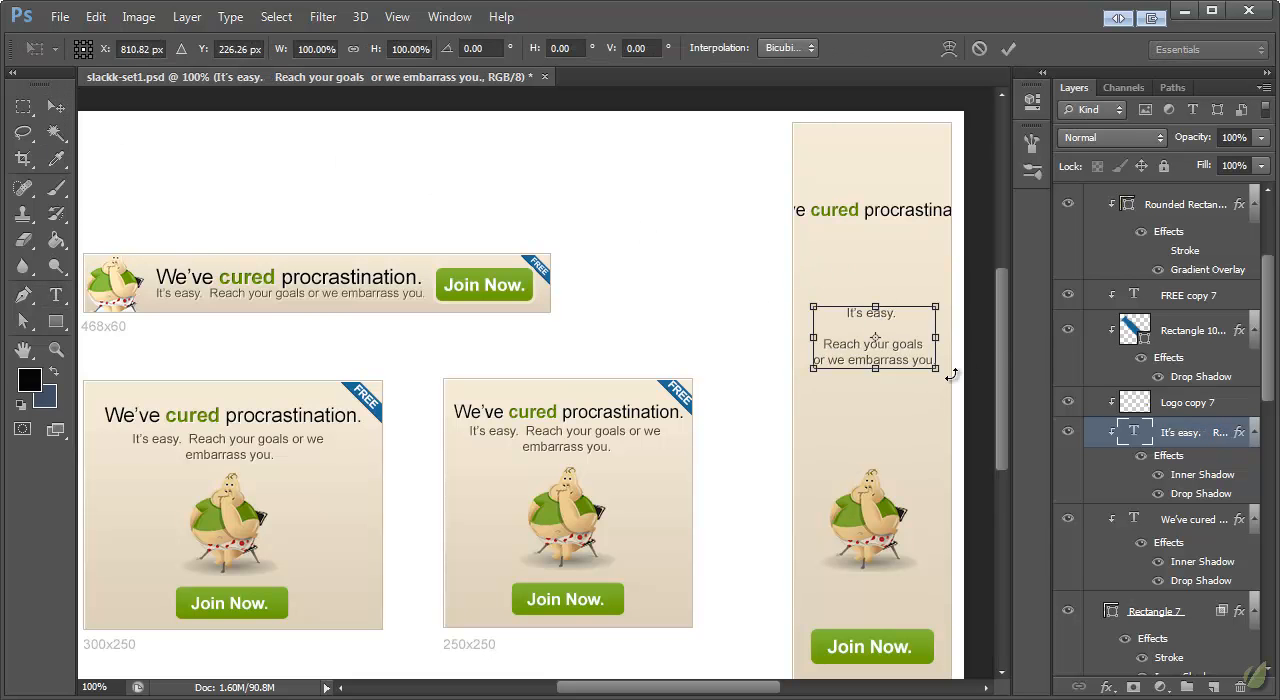
drag(940, 373, 954, 396)
click(56, 106)
key(Return)
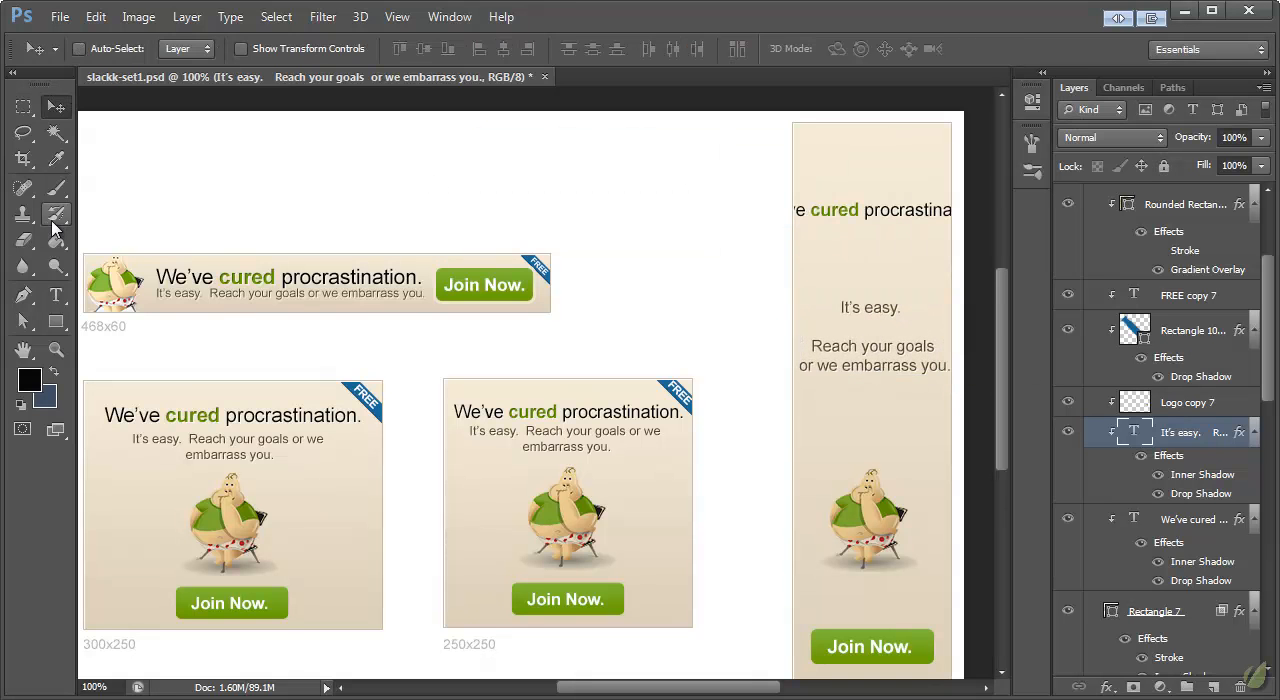
Step: Set the words "It's easy." to Bold and move the tagline a little down toward the mascot
click(56, 294)
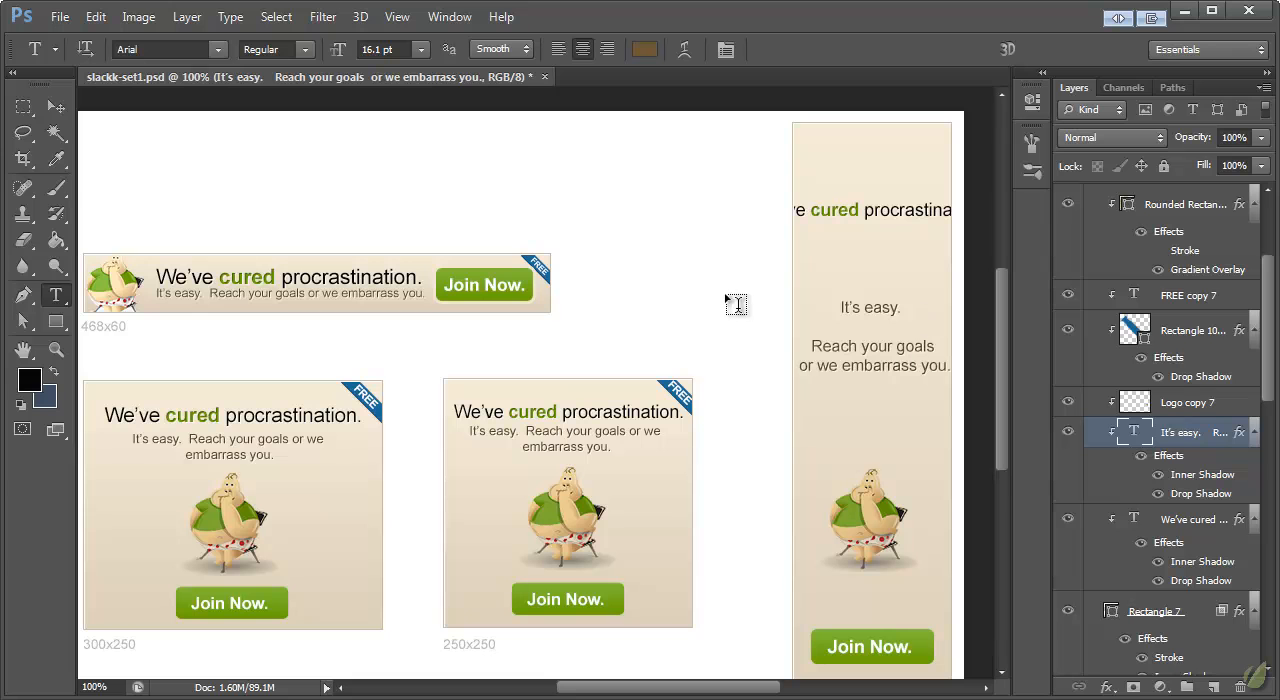
click(873, 307)
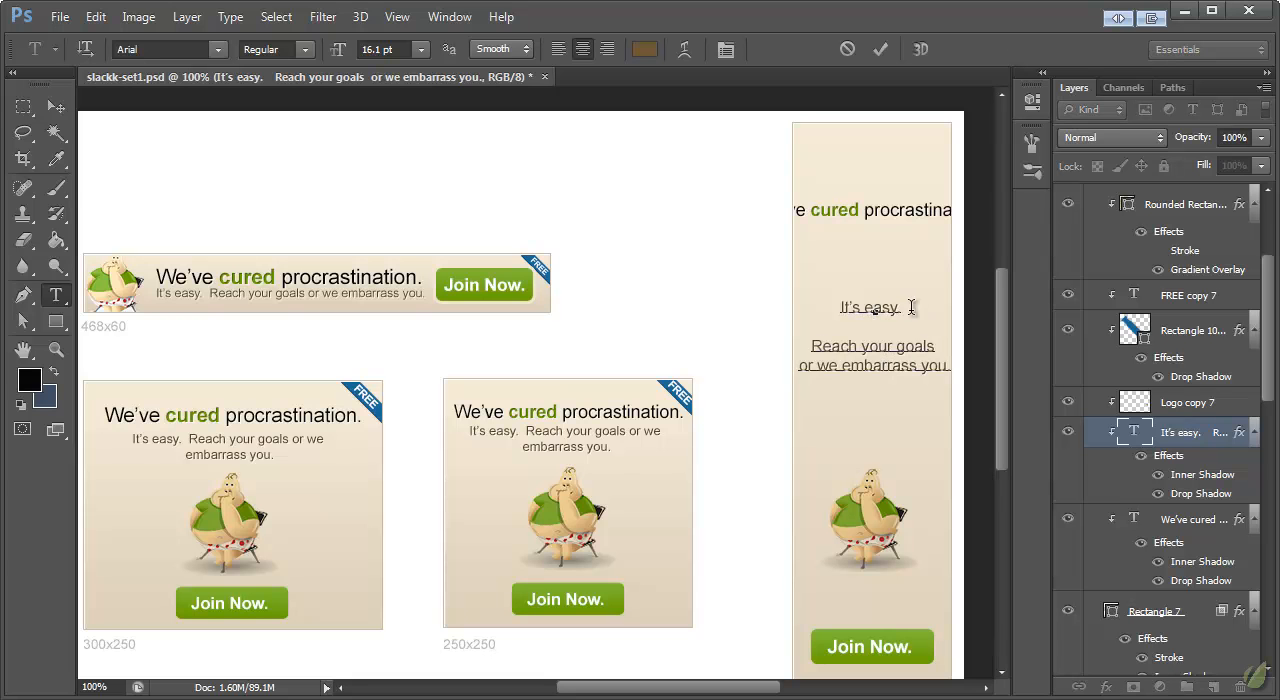
drag(908, 307, 840, 307)
click(306, 50)
click(278, 168)
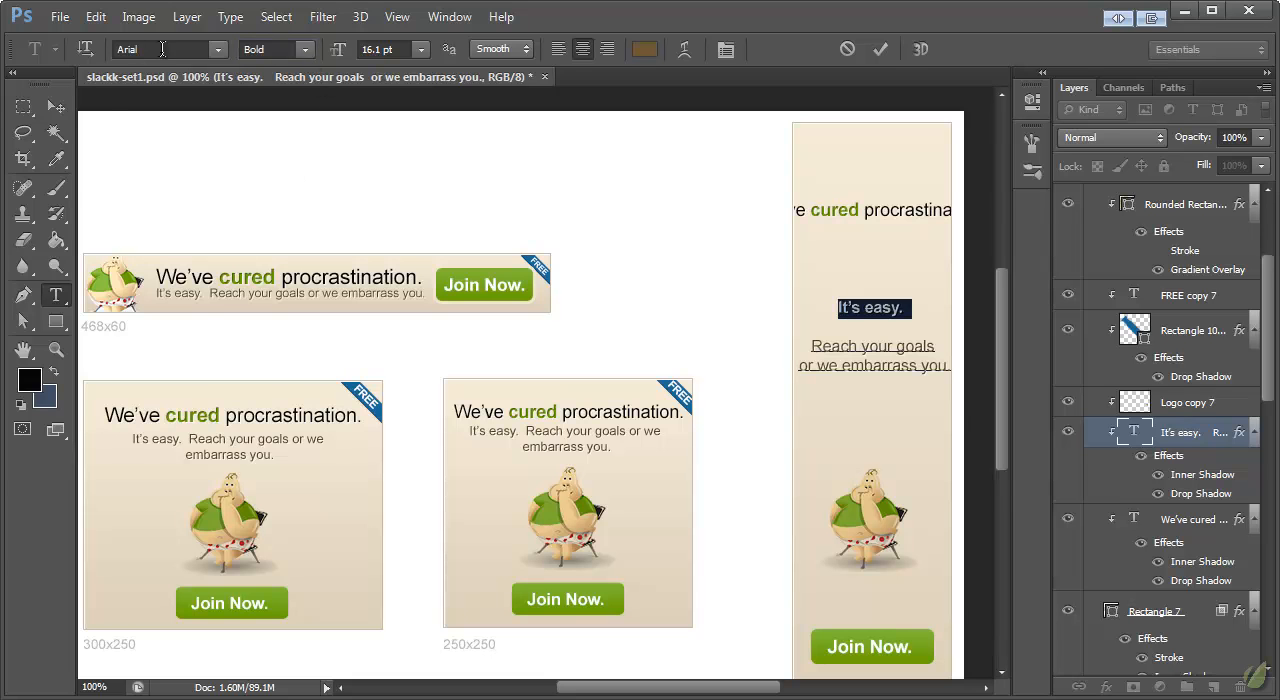
click(56, 106)
drag(869, 355, 871, 385)
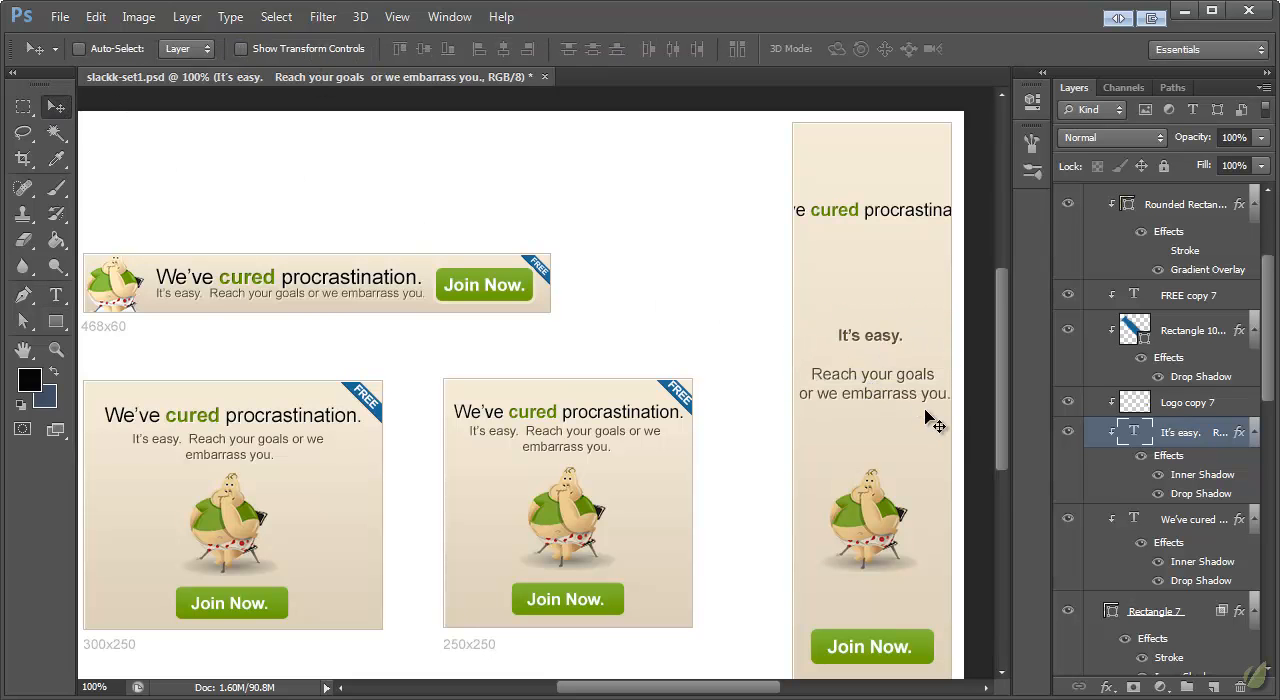
Step: Shift the 160x600 banner's headline until its start shows and break it into three lines: "We've", "cured" and "procrastination."
ctrl+click(905, 215)
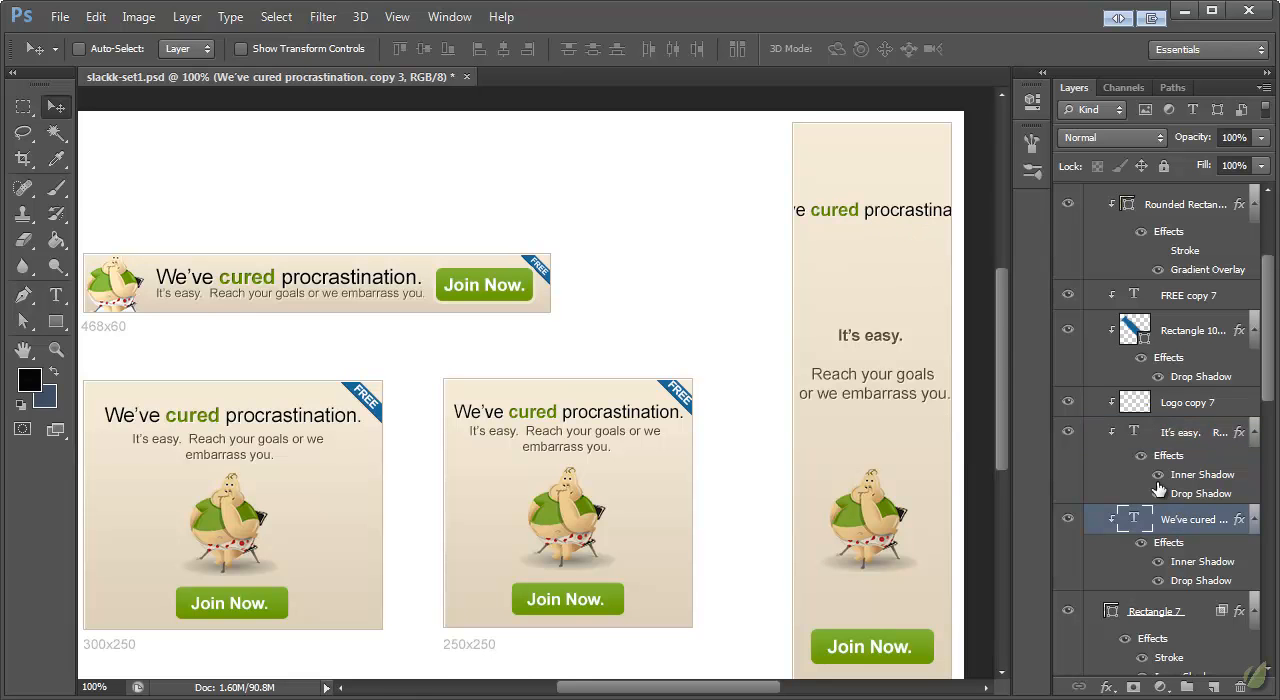
drag(834, 210, 876, 222)
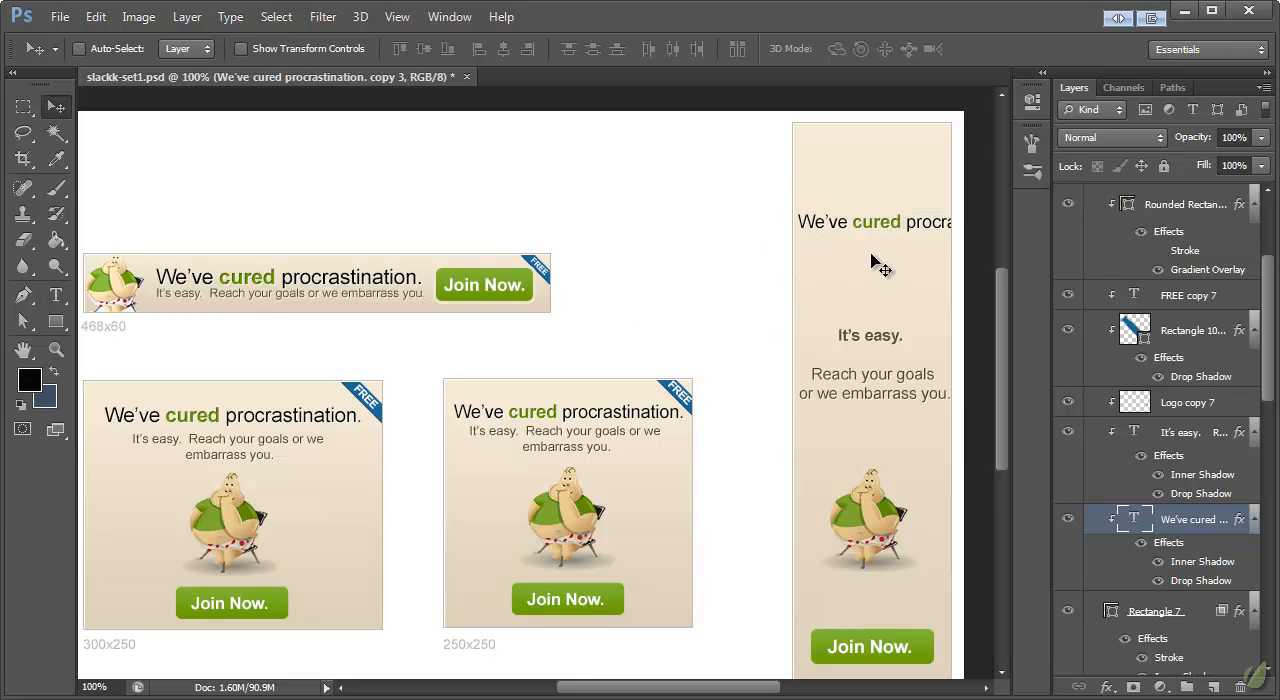
click(56, 296)
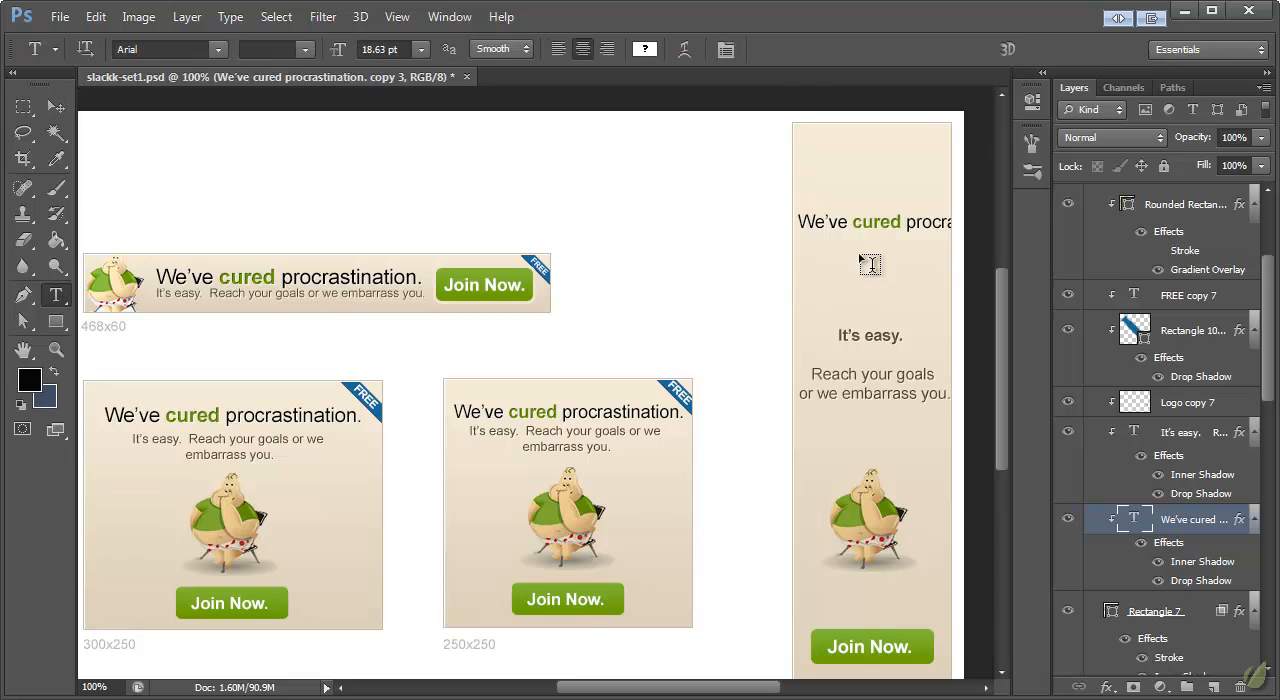
click(853, 222)
key(Return)
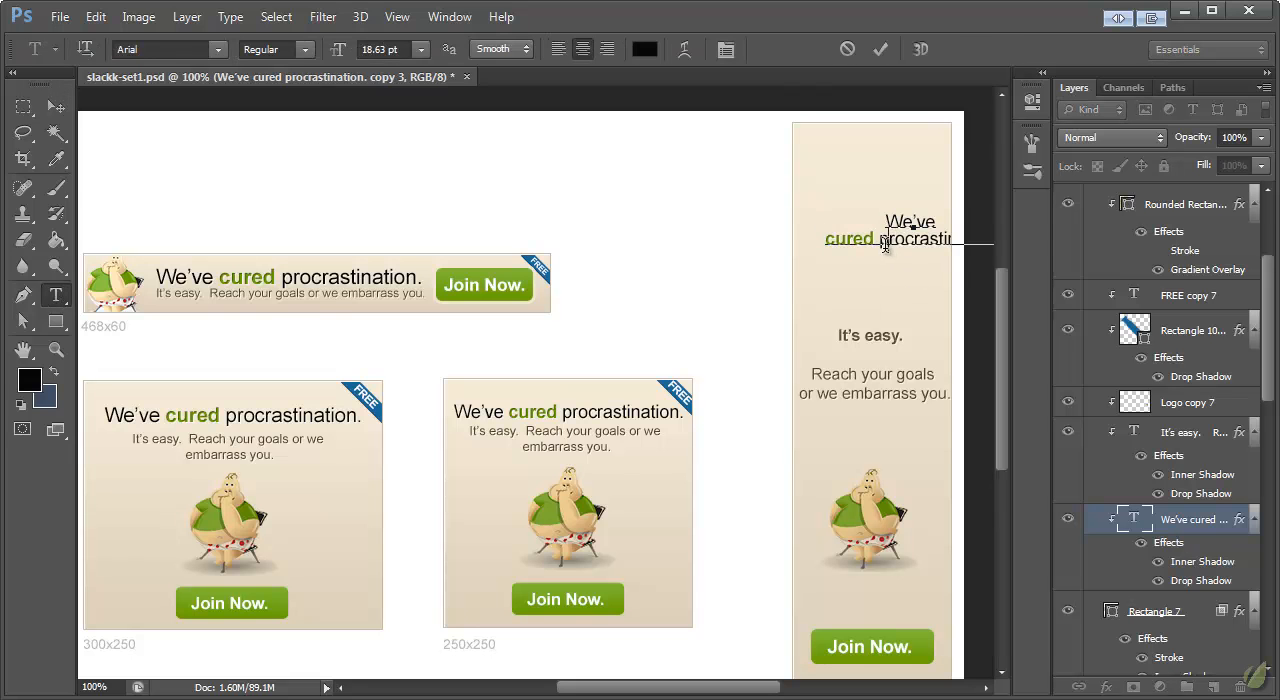
key(Return)
click(56, 106)
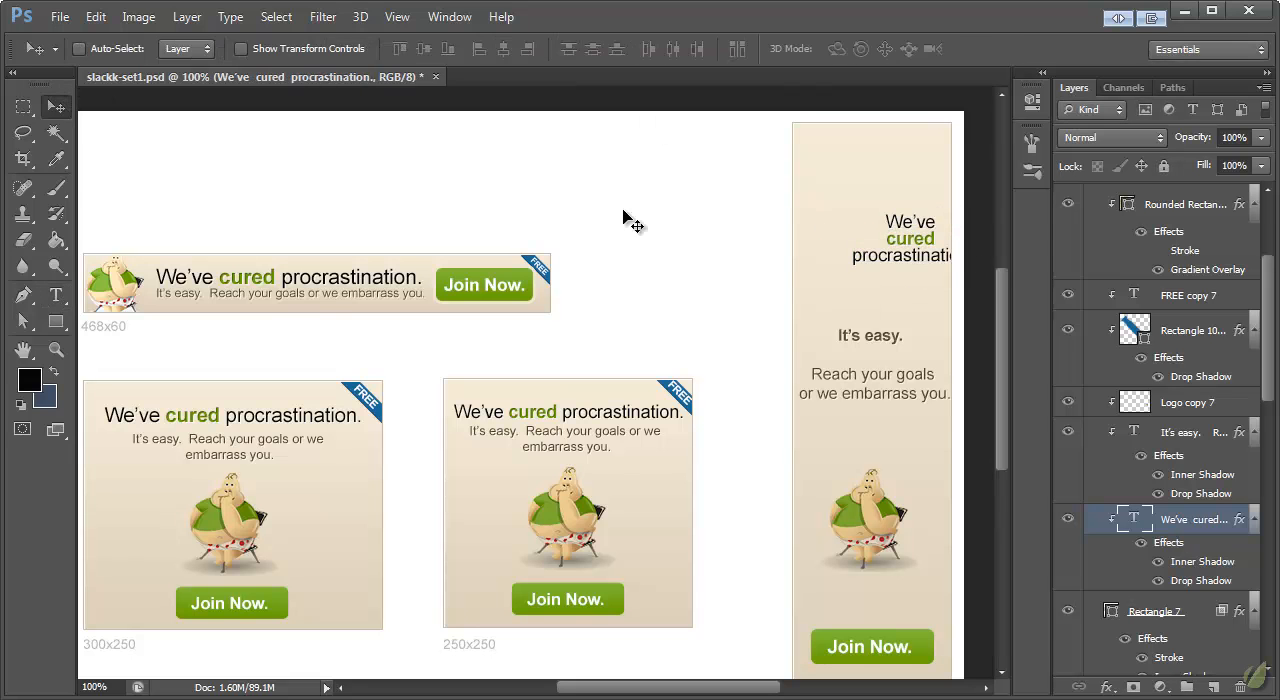
Step: Center the three-line headline in the 160x600 banner and scale it to 21.86 pt so it nearly fills the width
drag(912, 258, 893, 230)
key(ctrl+t)
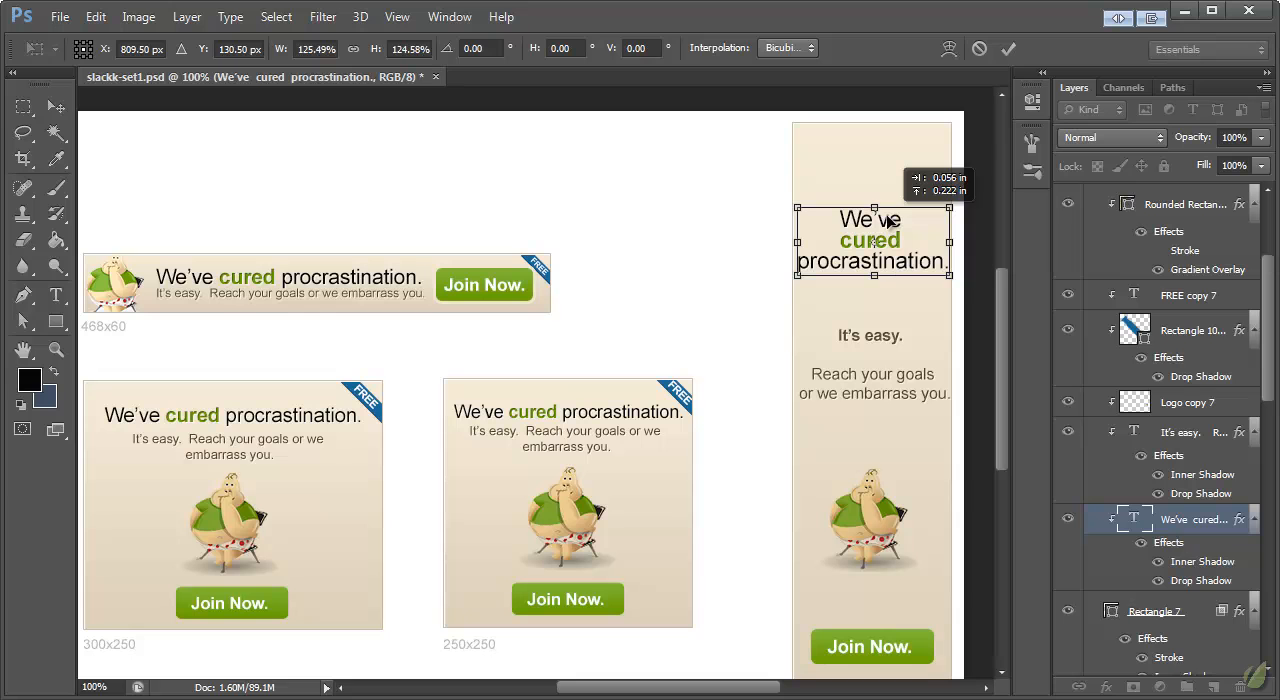
click(57, 107)
click(584, 224)
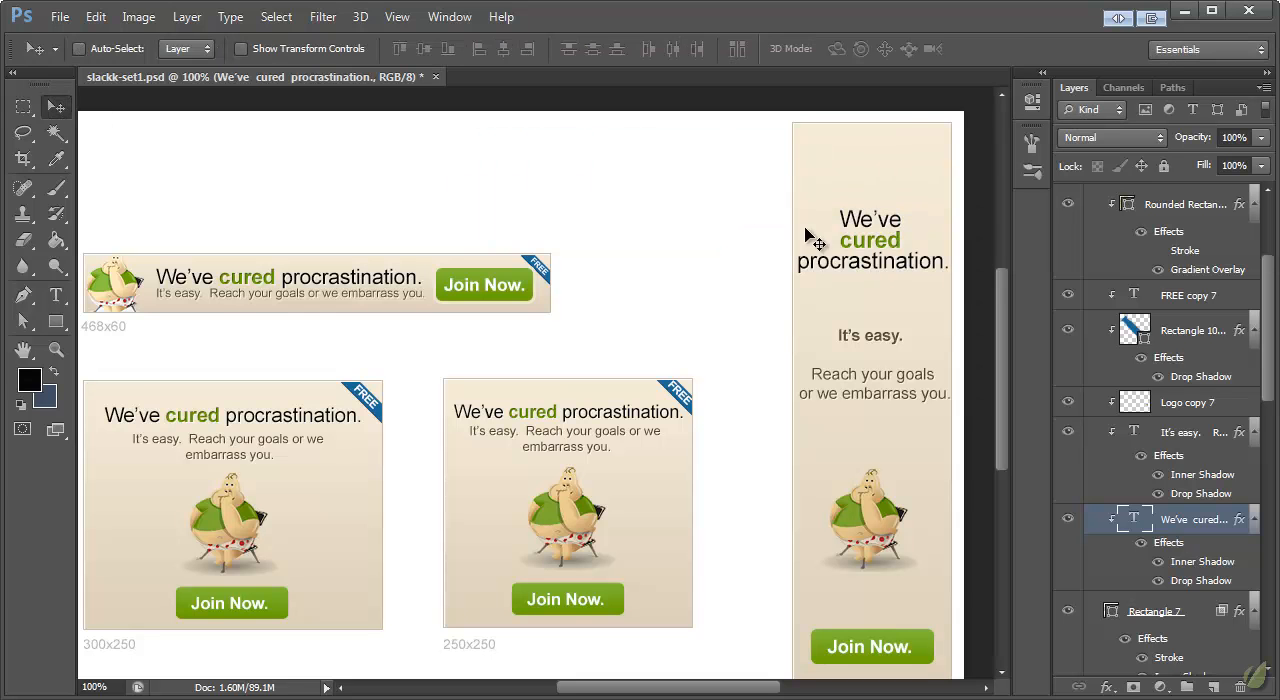
key(ctrl+t)
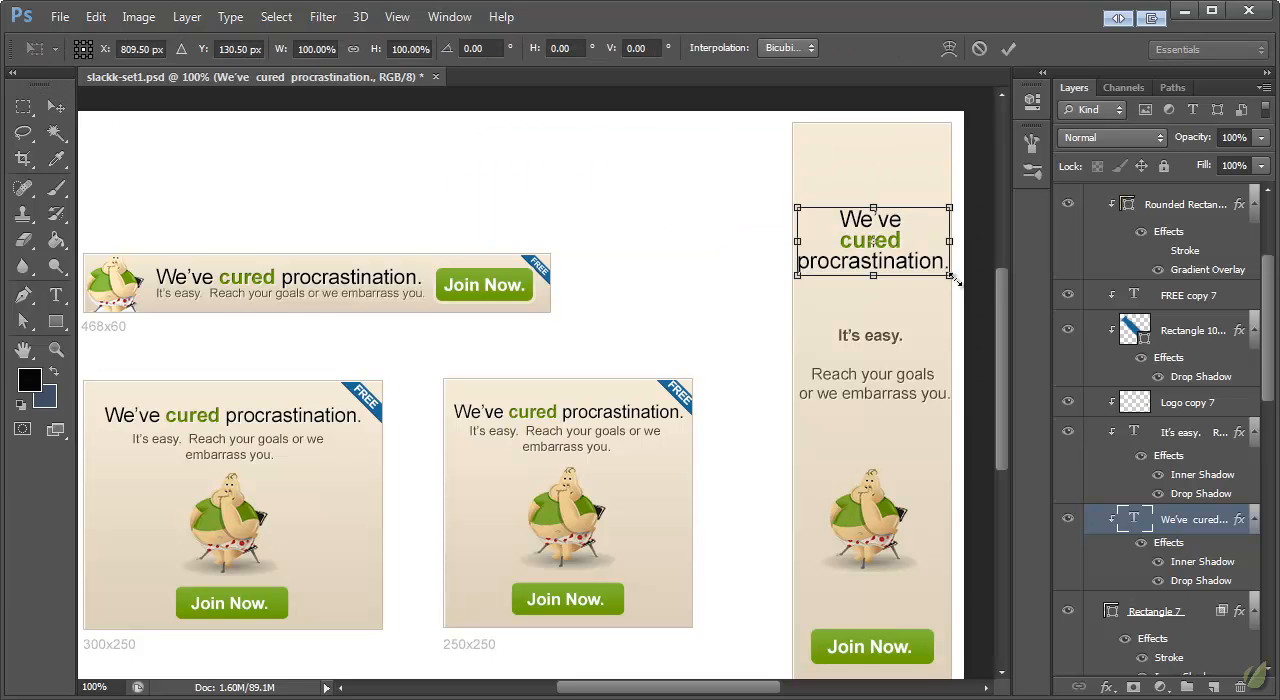
drag(950, 277, 945, 273)
click(57, 107)
click(580, 224)
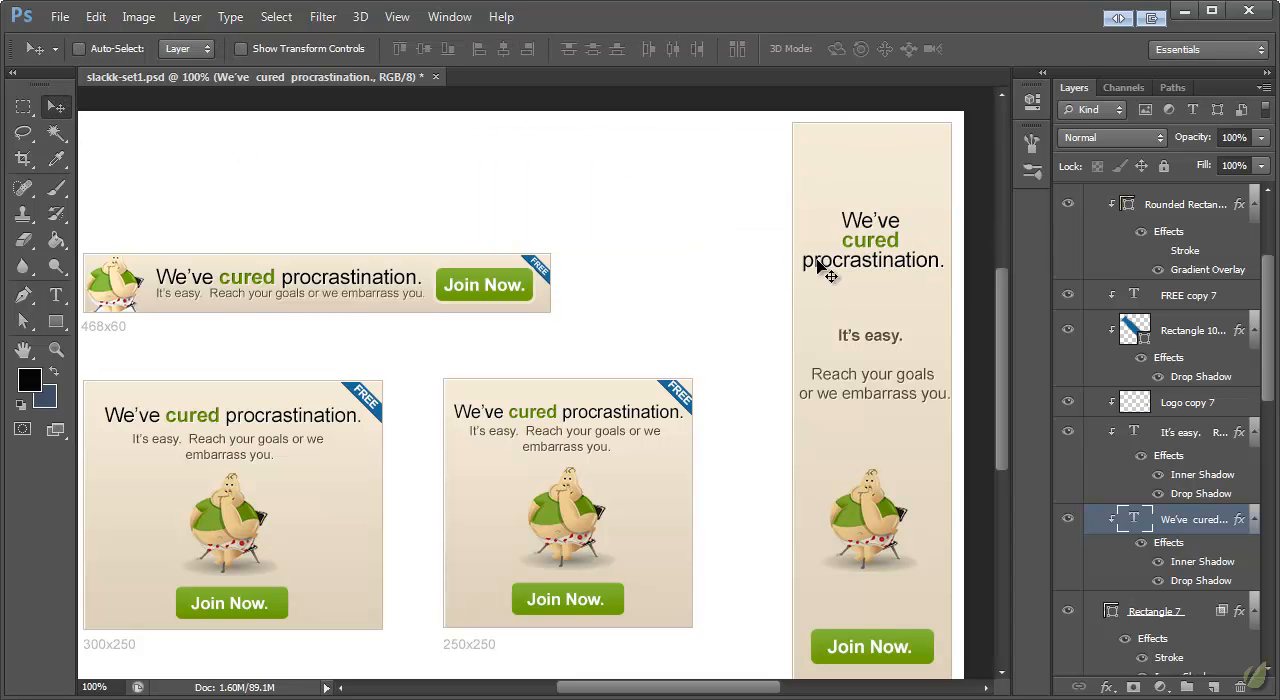
Step: Set the 160x600 headline's leading to 28 pt and move the headline slightly up
click(56, 295)
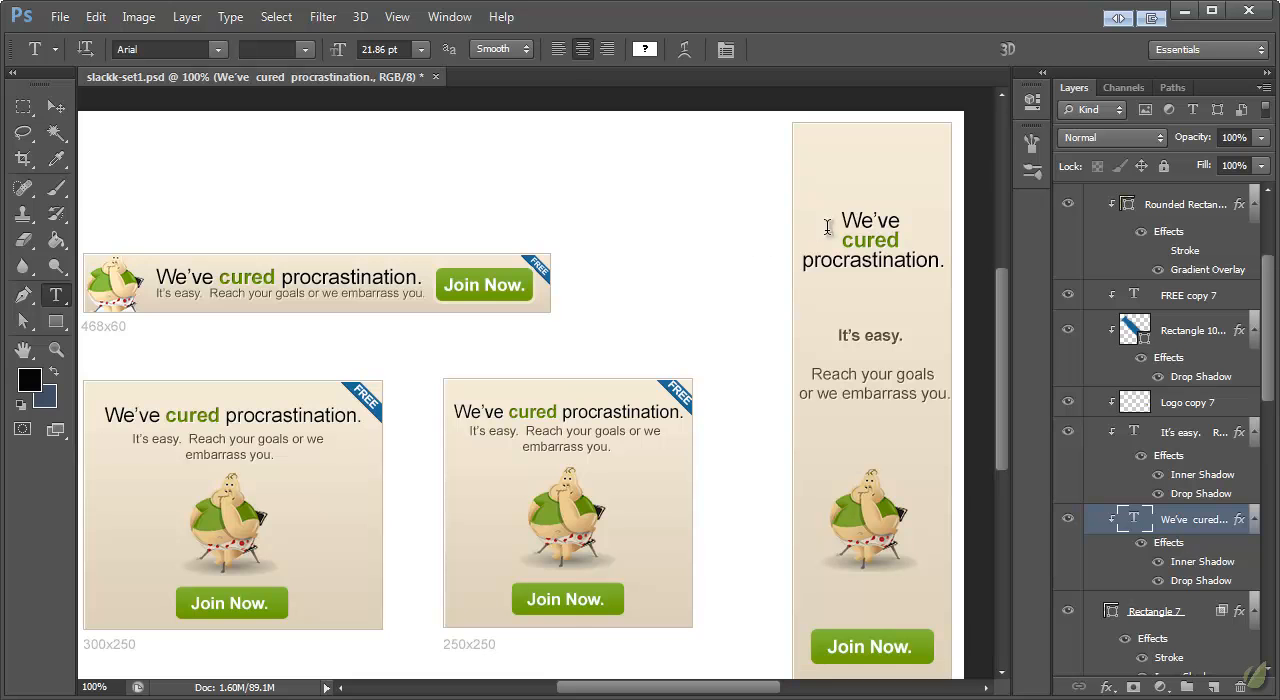
click(449, 17)
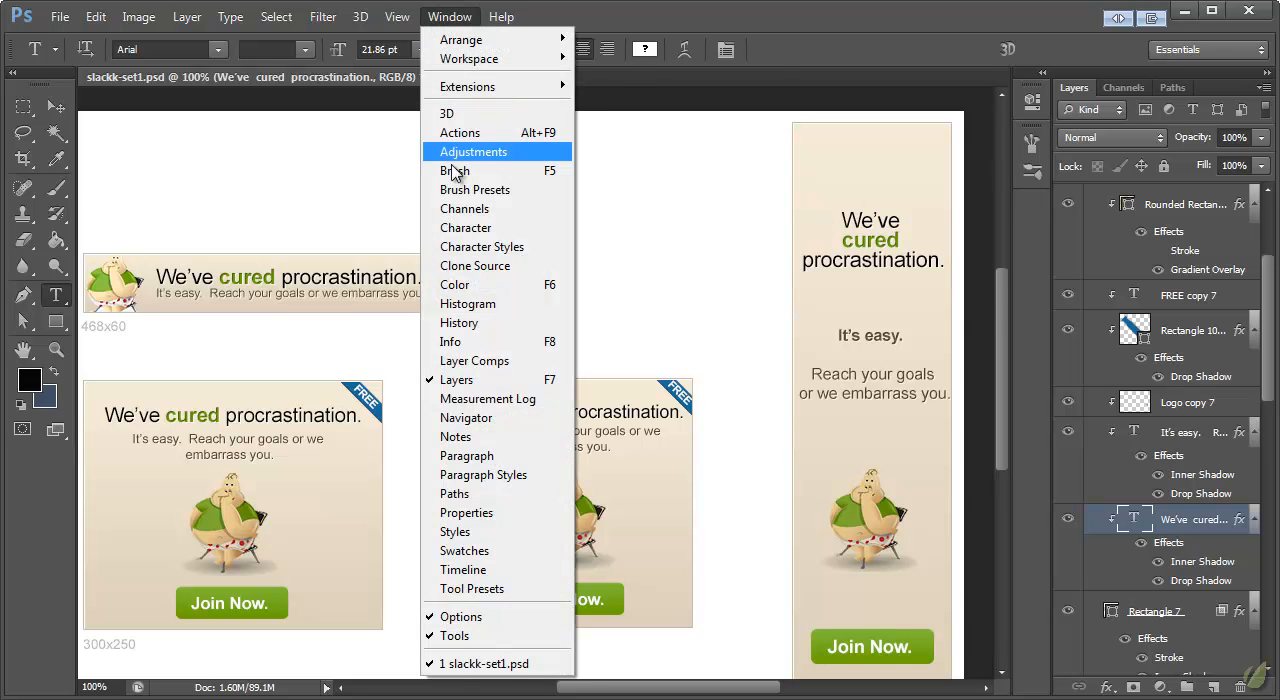
click(458, 228)
drag(900, 77, 610, 111)
click(691, 171)
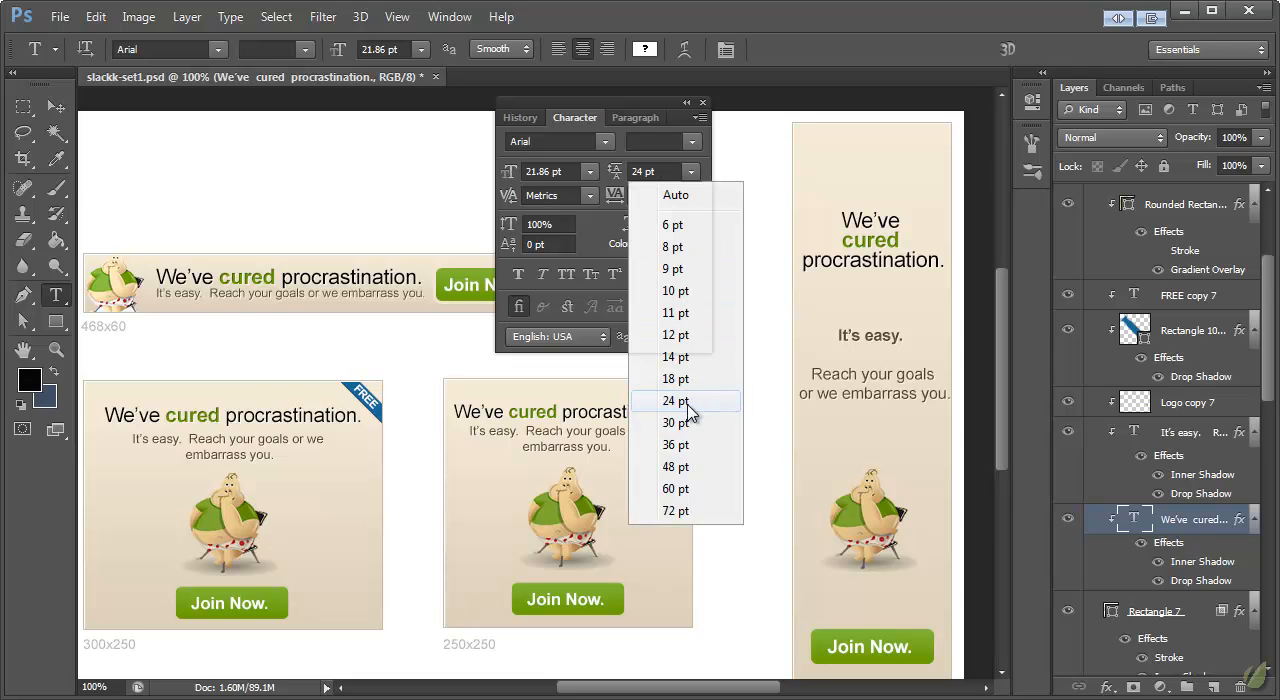
click(680, 400)
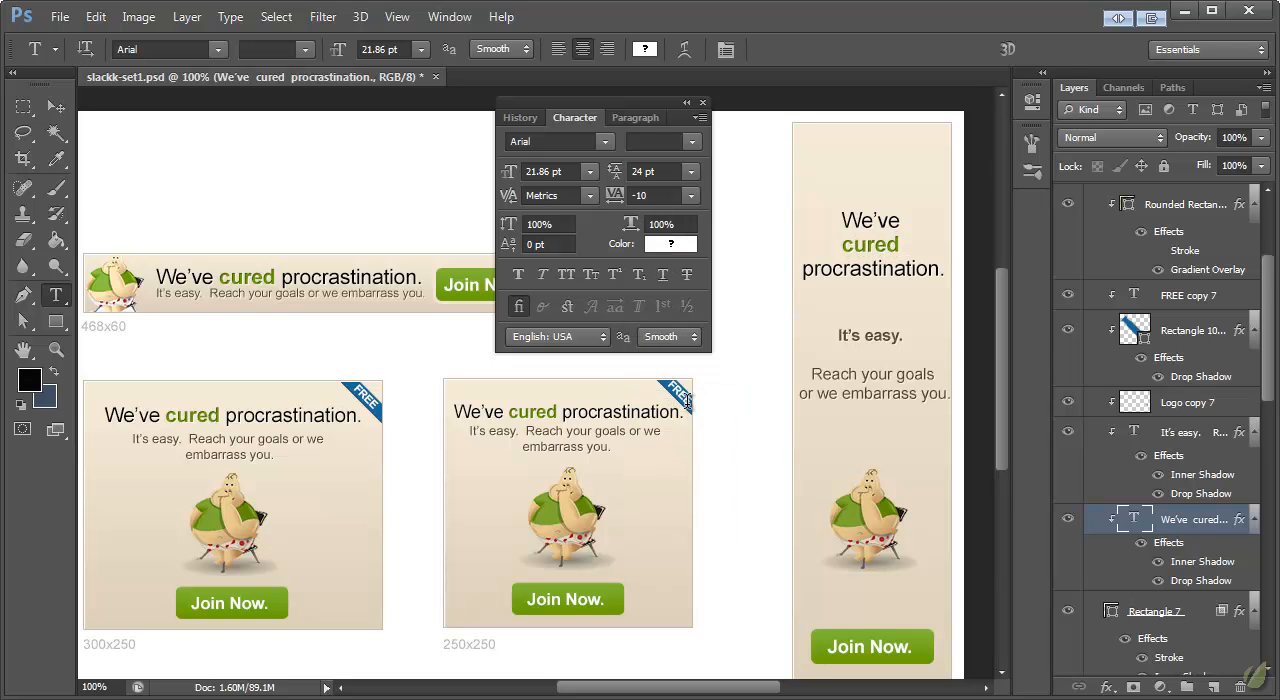
double_click(637, 171)
text(28)
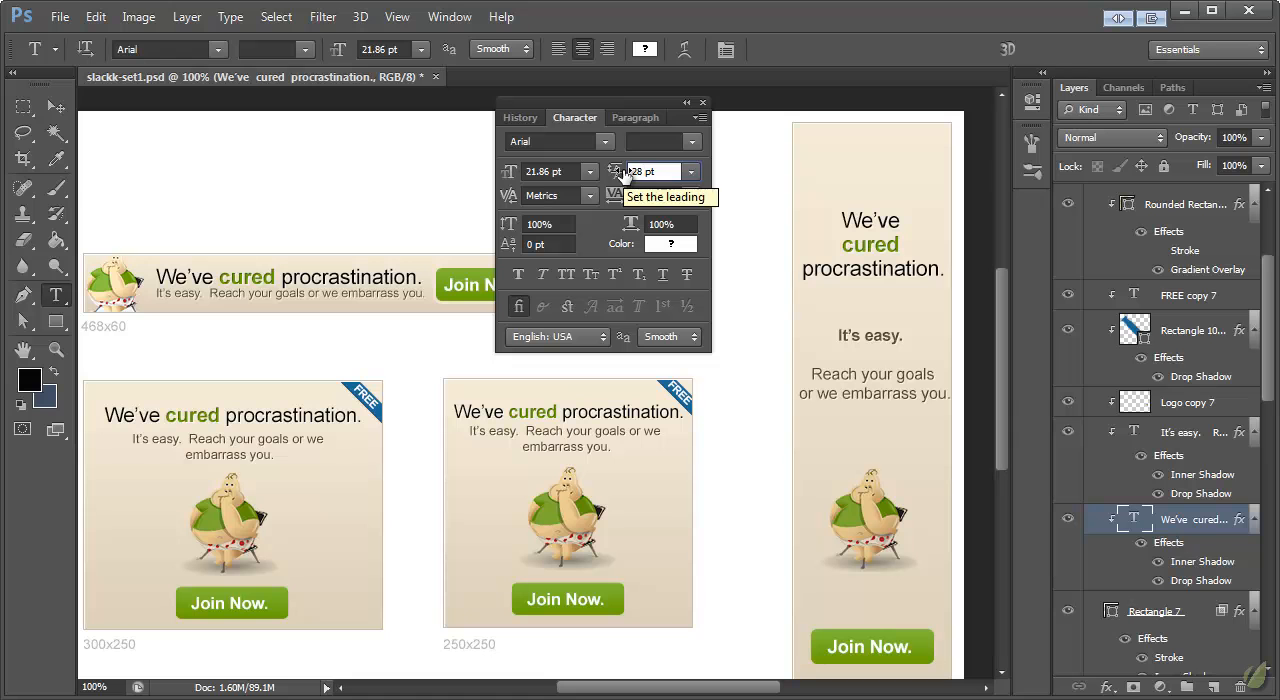
key(Return)
click(58, 106)
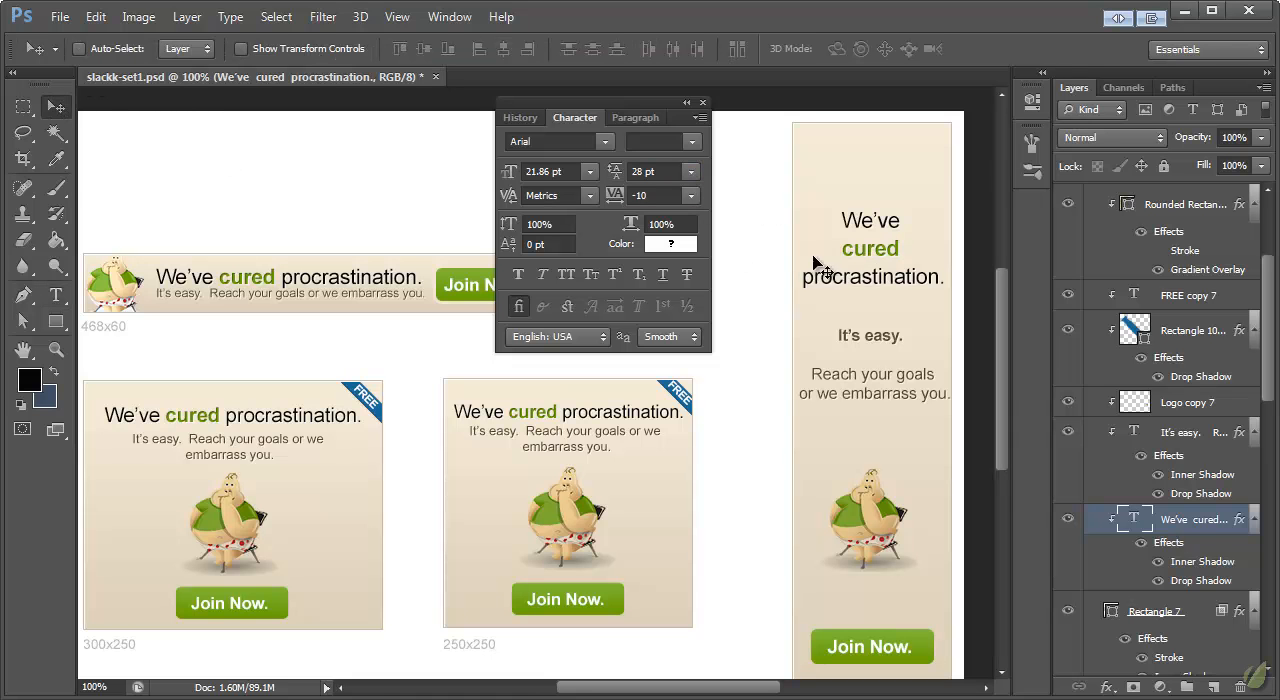
drag(868, 277, 873, 261)
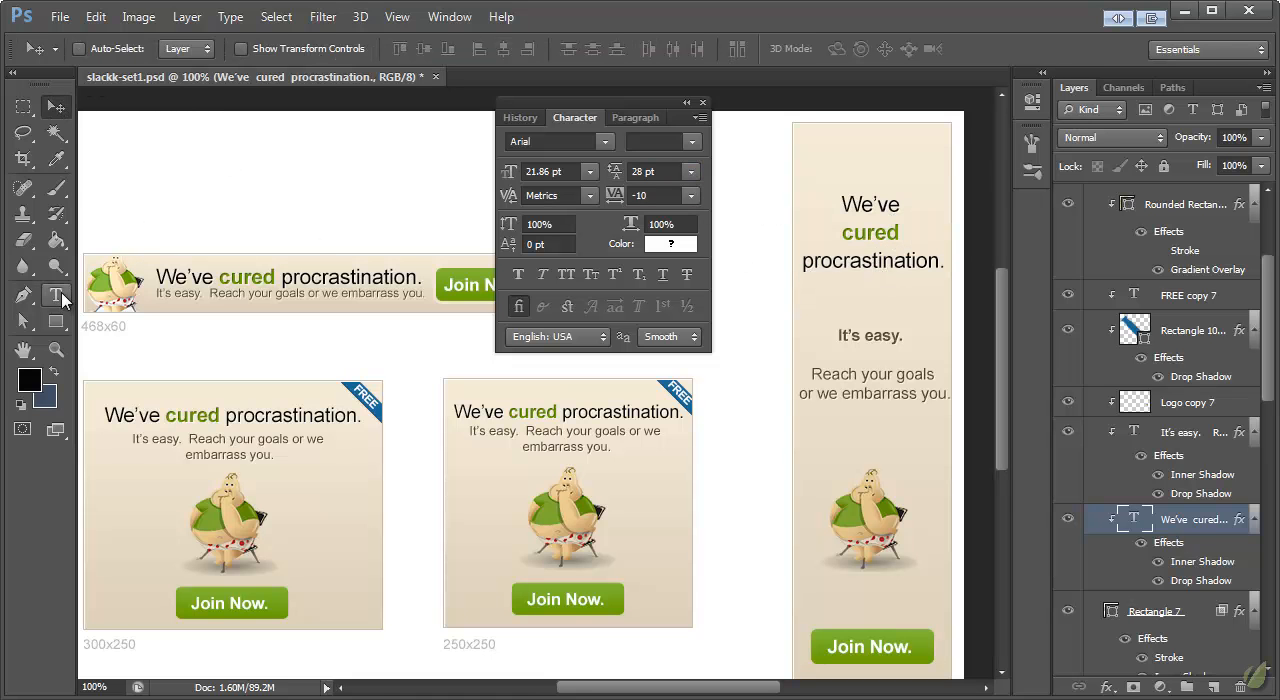
Step: Set the whole 160x600 headline to Bold and scale it down to about 90% so it fits inside the banner
click(57, 295)
click(307, 49)
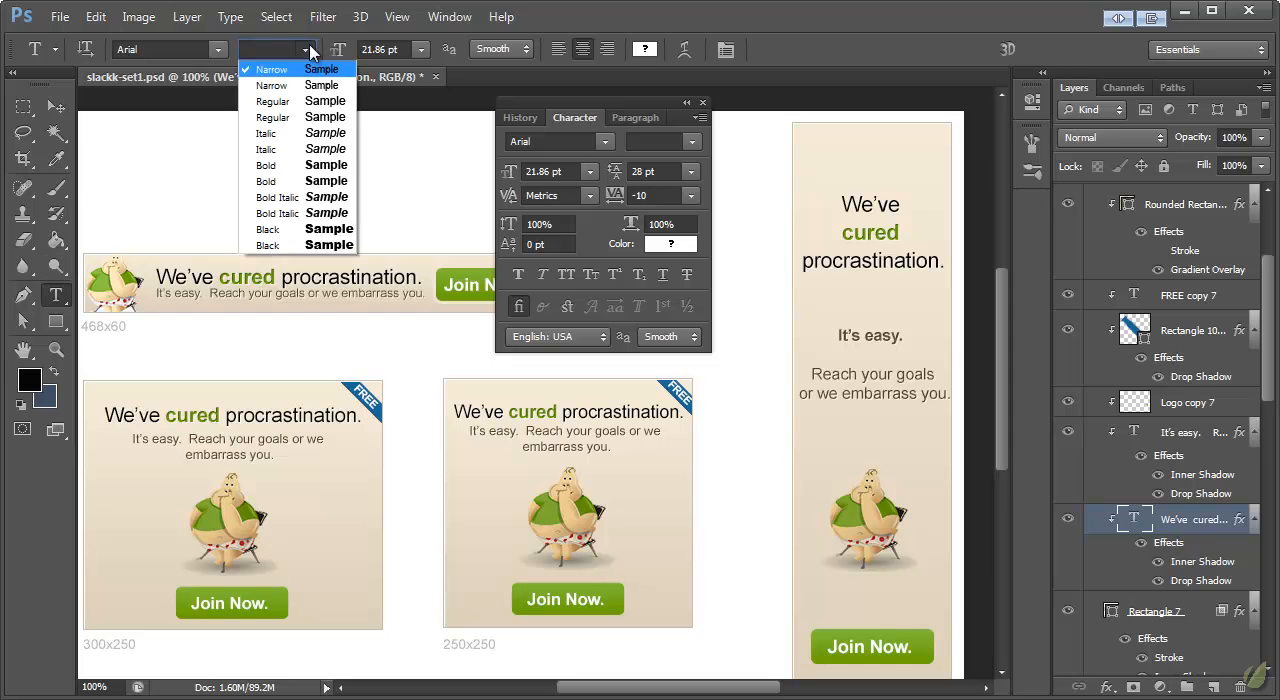
click(270, 165)
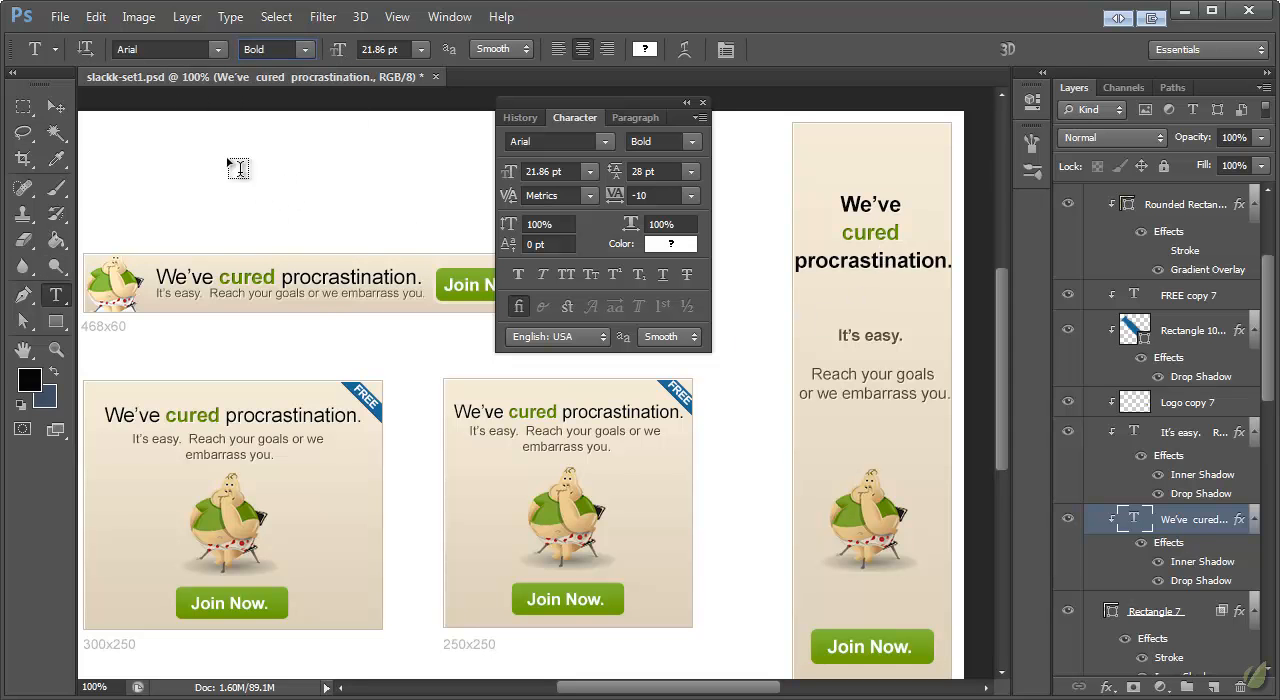
click(57, 106)
key(ctrl+t)
mouse_move(957, 286)
mouse_down()
mouse_move(940, 280)
mouse_move(947, 271)
mouse_up()
click(56, 106)
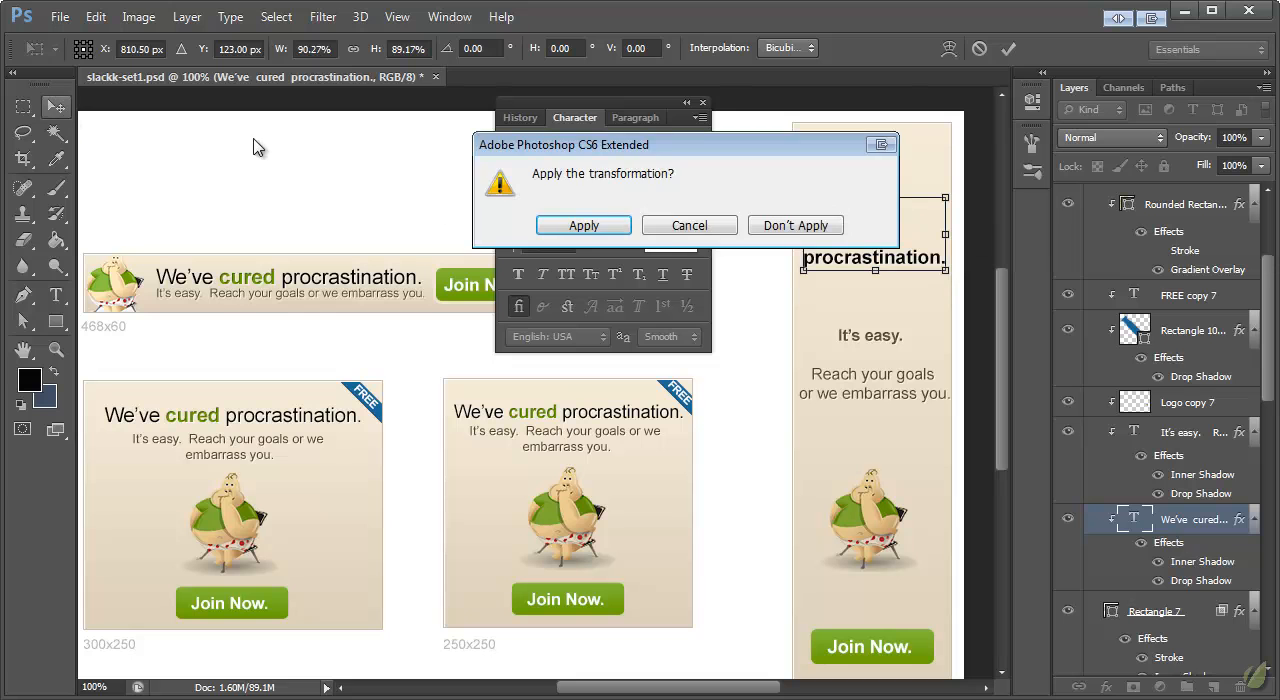
click(581, 224)
Step: Move the 160x600 tagline slightly down and remove the blank line below "It's easy."
mouse_move(872, 382)
mouse_down()
mouse_move(888, 380)
mouse_move(887, 396)
mouse_up()
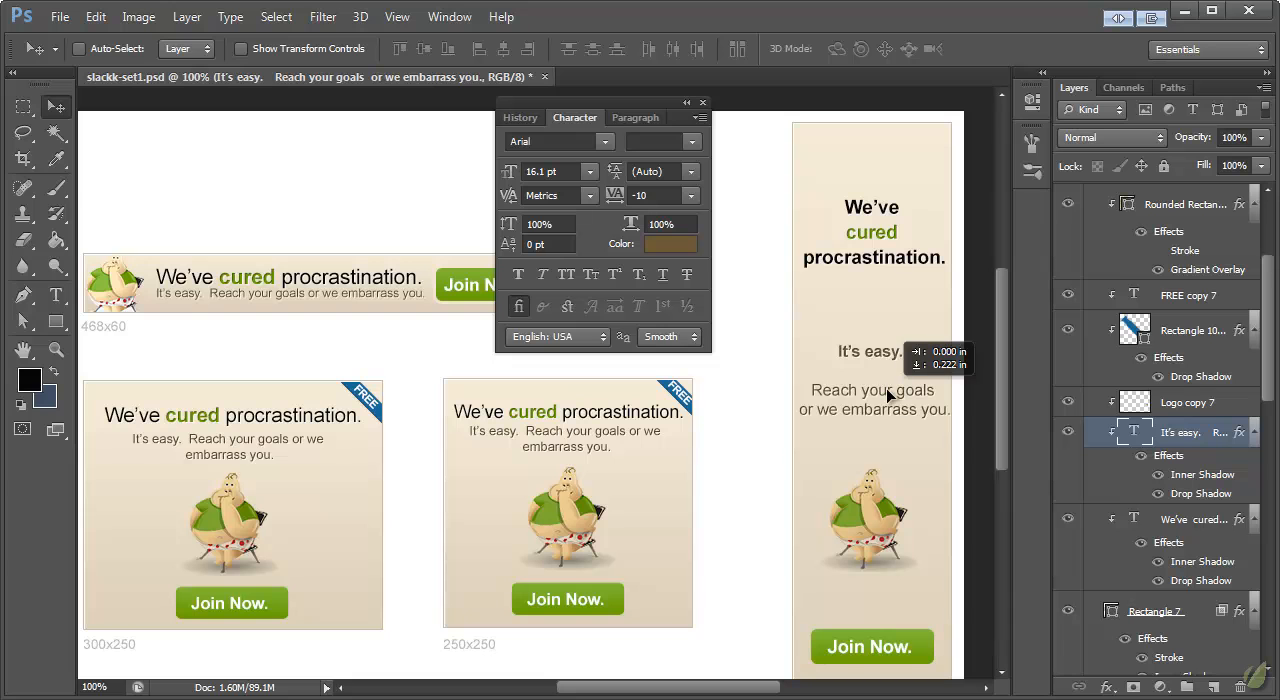
click(56, 294)
click(806, 400)
key(BackSpace)
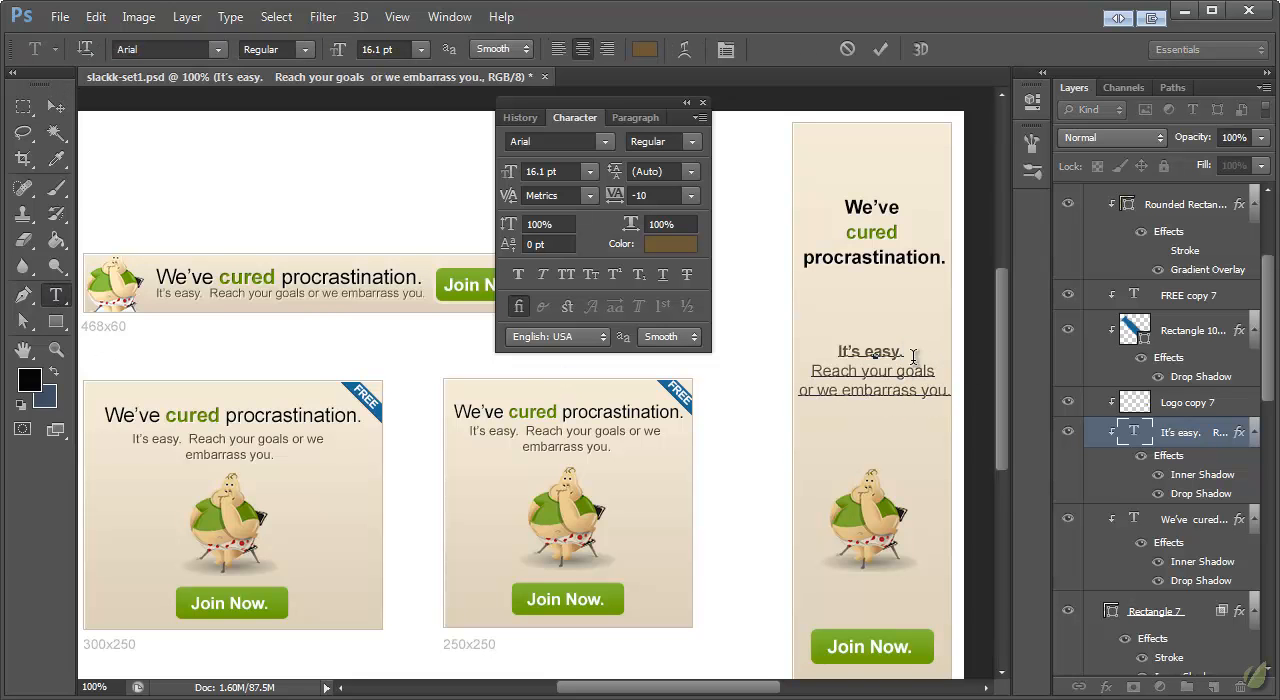
click(913, 346)
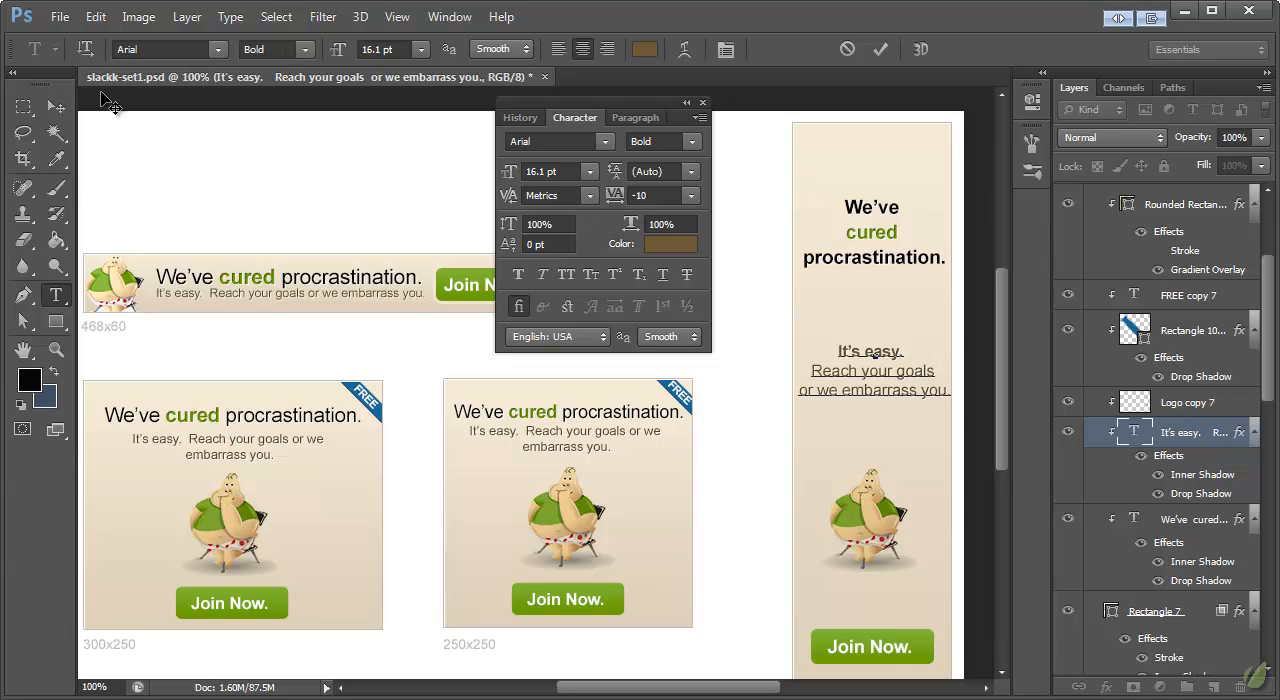
Step: Scale the 160x600 tagline down to 15.07 pt and adjust its vertical position between the headline and the mascot
click(56, 107)
click(946, 398)
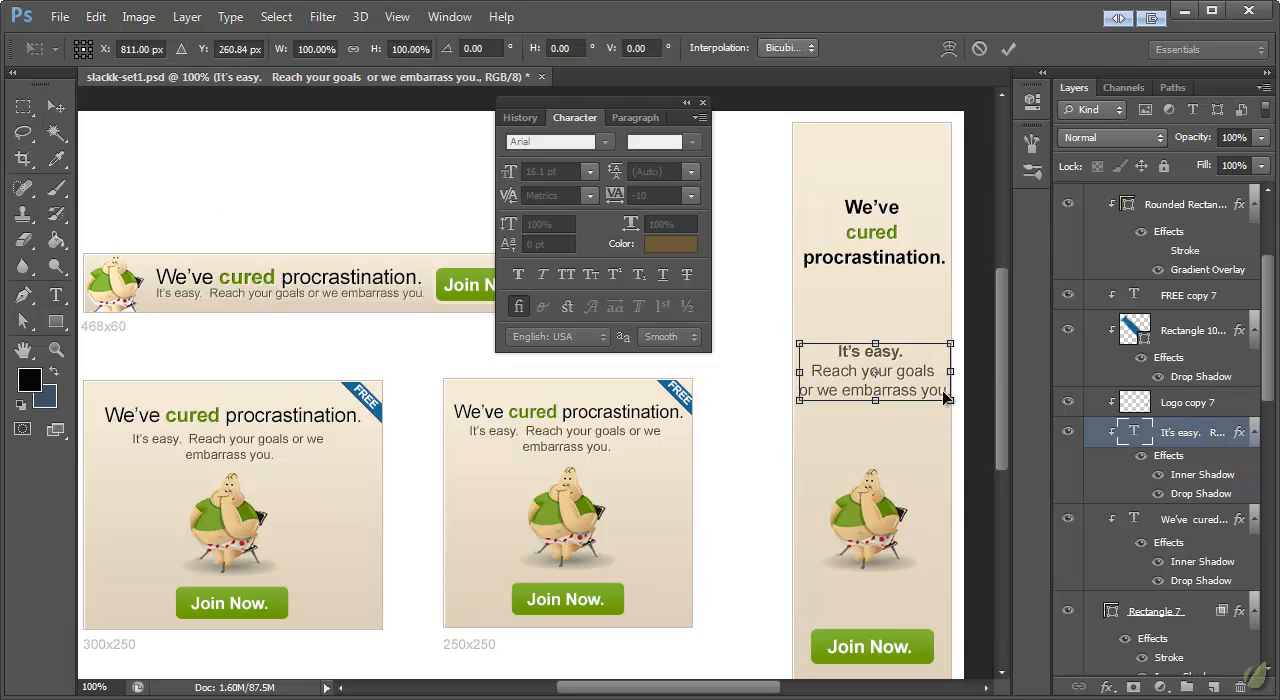
key(v)
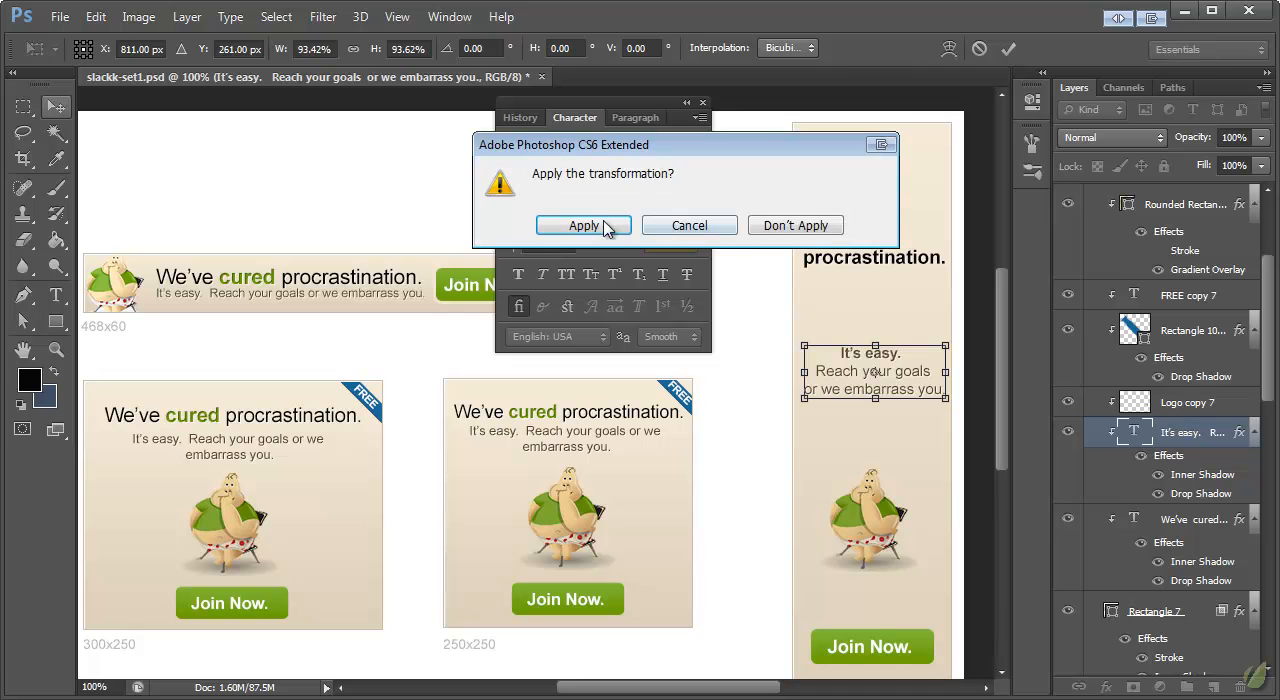
click(618, 223)
drag(890, 376, 890, 390)
scroll(912, 477, down, 2)
scroll(913, 477, up, 1)
scroll(918, 485, up, 2)
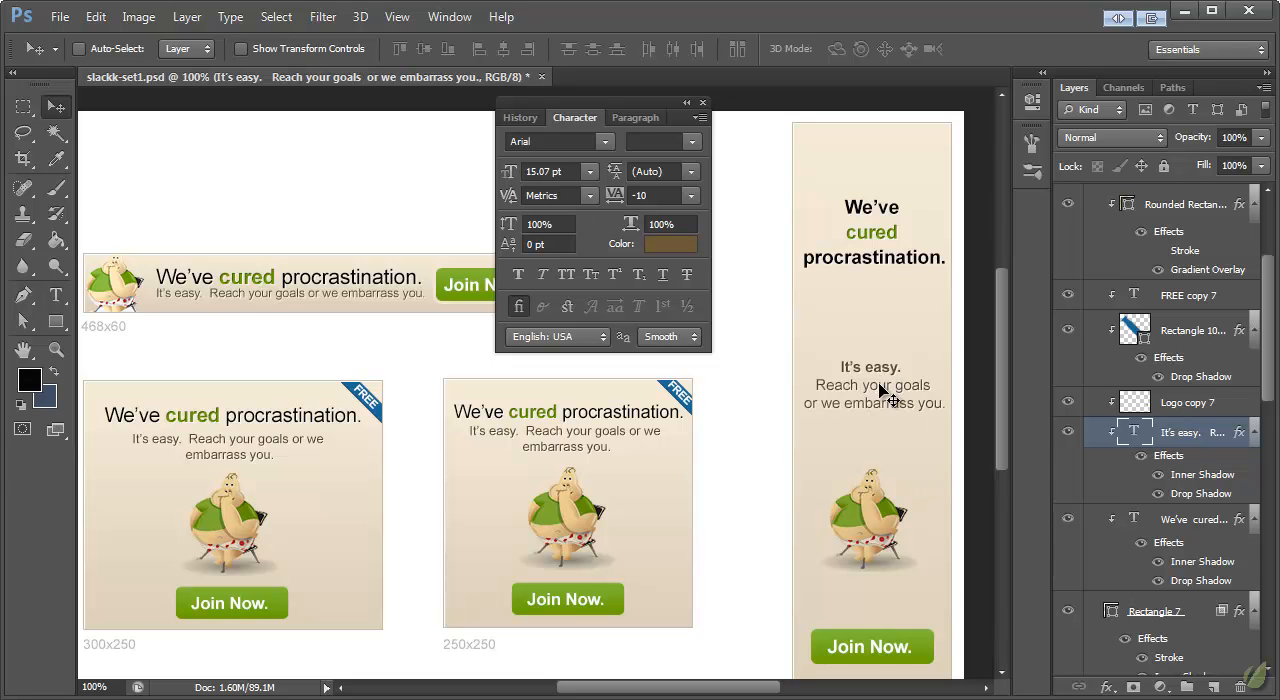
drag(880, 388, 879, 377)
Step: Move the blue ribbon and its FREE text into the 160x600 banner's upper-right corner and resize them to fit
scroll(900, 491, down, 2)
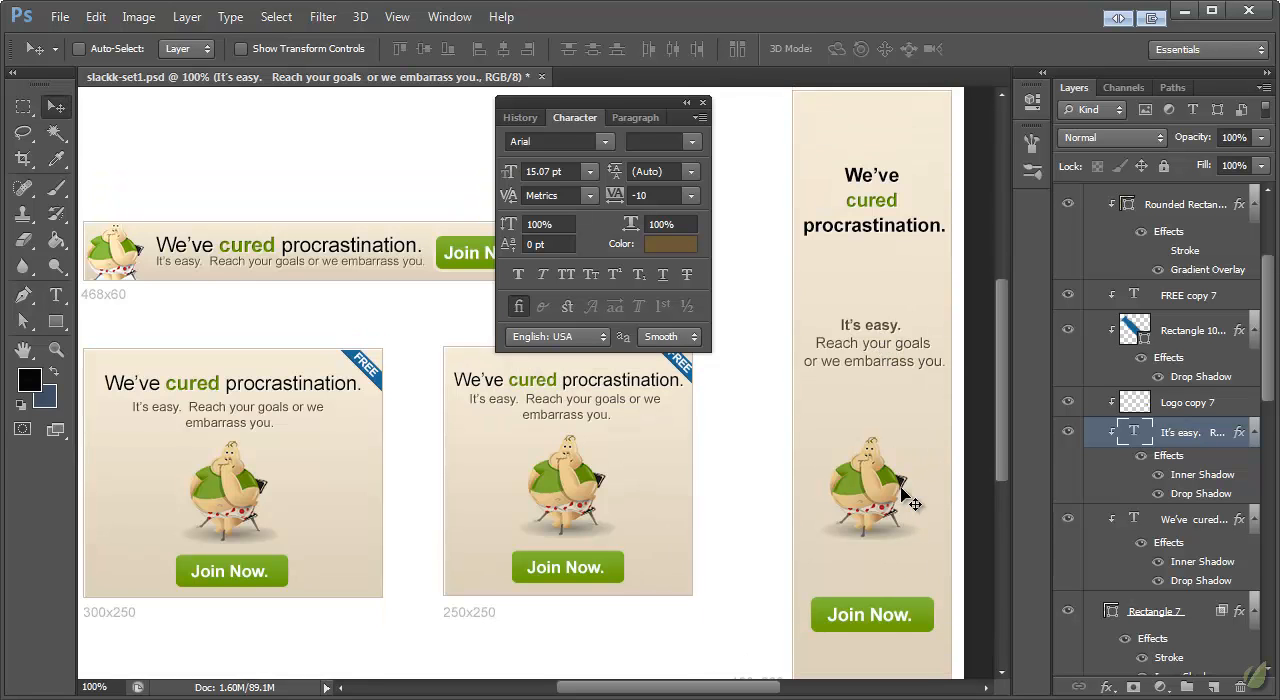
scroll(910, 495, up, 3)
click(1196, 346)
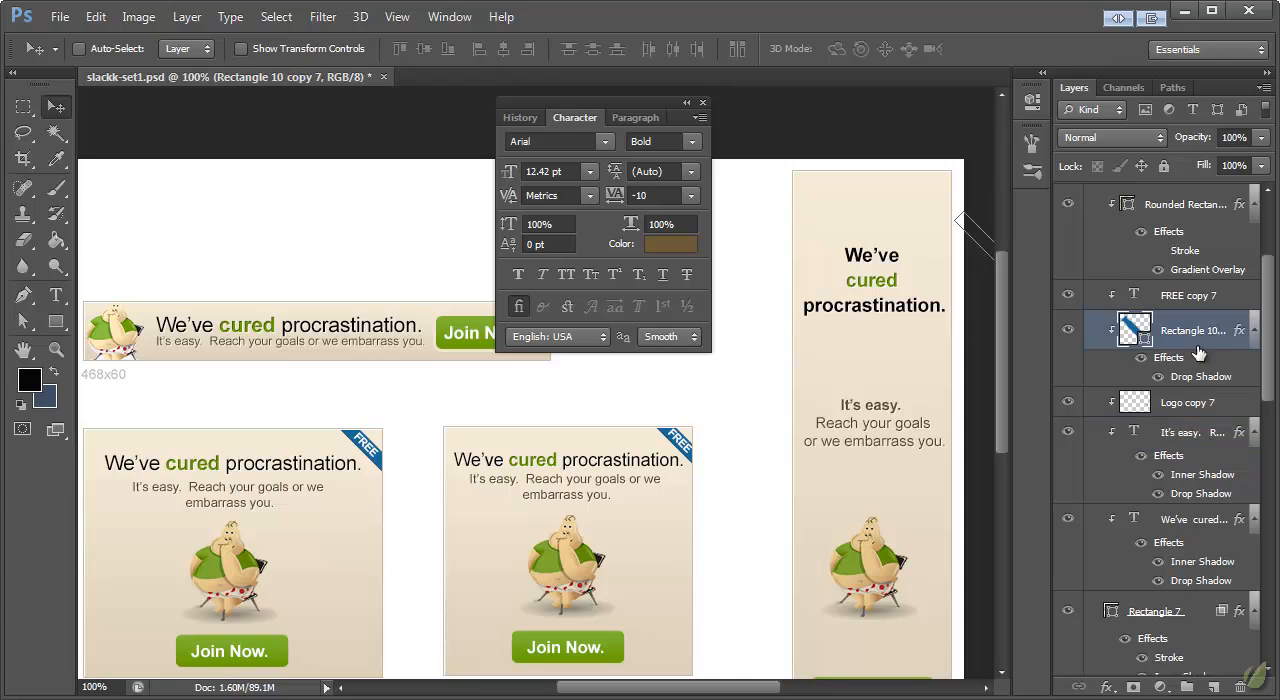
shift+click(1175, 297)
drag(962, 218, 885, 149)
key(ctrl+t)
mouse_move(935, 187)
mouse_down()
mouse_move(942, 203)
mouse_move(928, 187)
mouse_up()
click(59, 108)
key(Return)
drag(929, 200, 931, 197)
scroll(900, 375, down, 3)
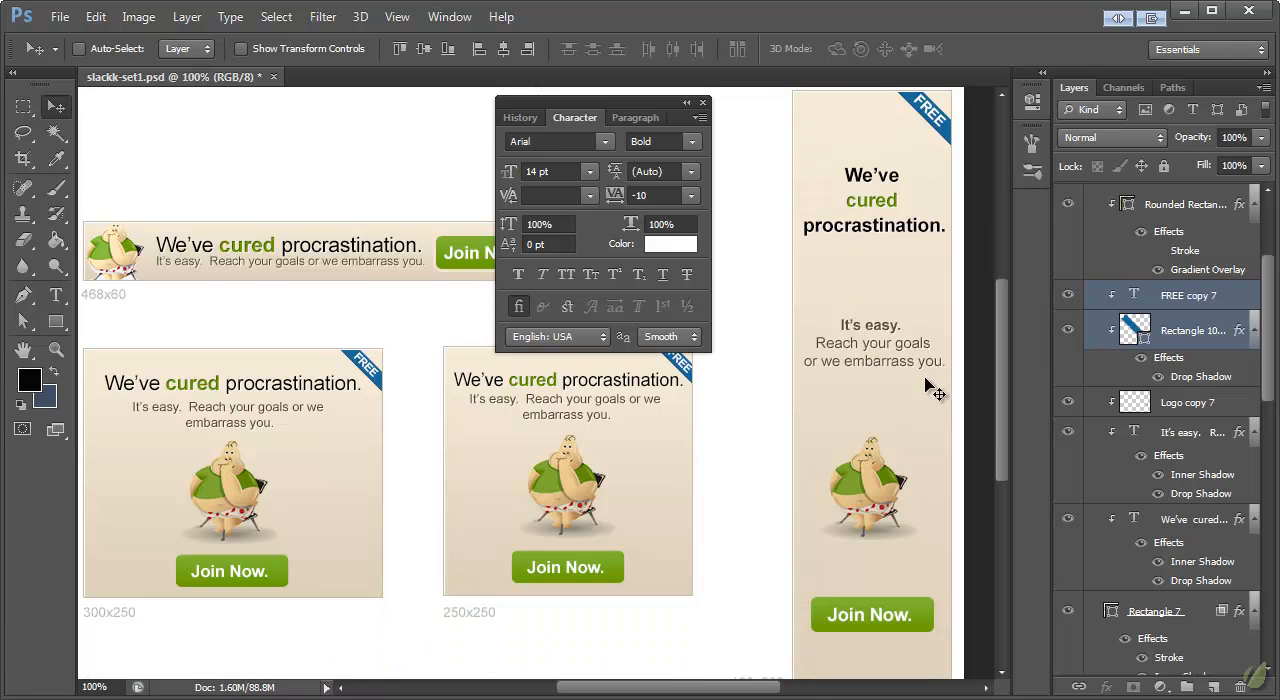
scroll(914, 391, up, 3)
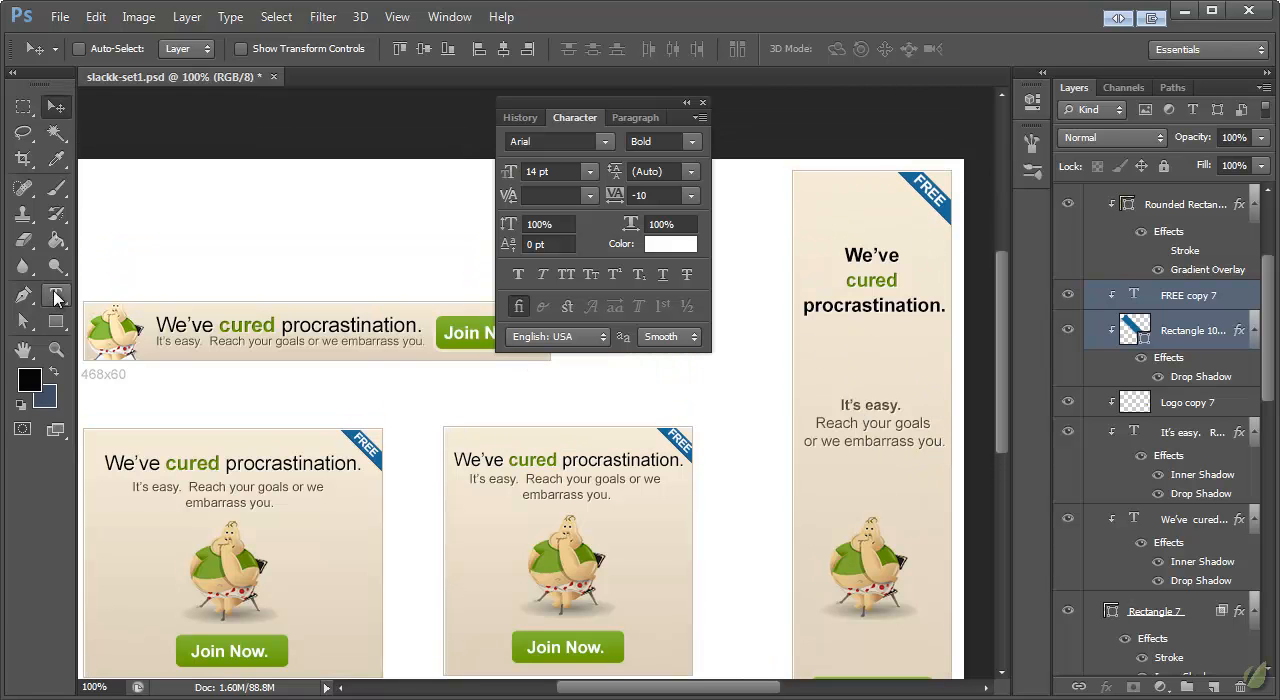
scroll(850, 378, down, 3)
scroll(866, 383, down, 1)
scroll(866, 378, up, 5)
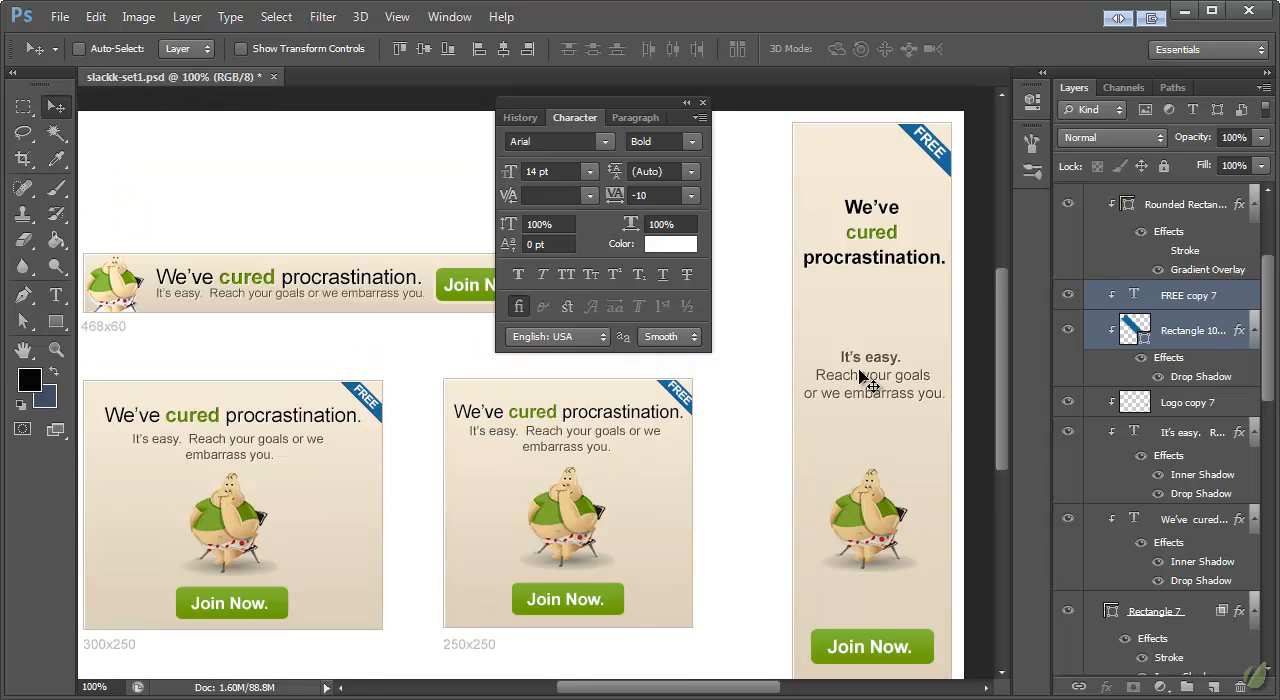
Step: Close the Character settings and collapse the 160x600 and 250x250 layer groups
click(703, 102)
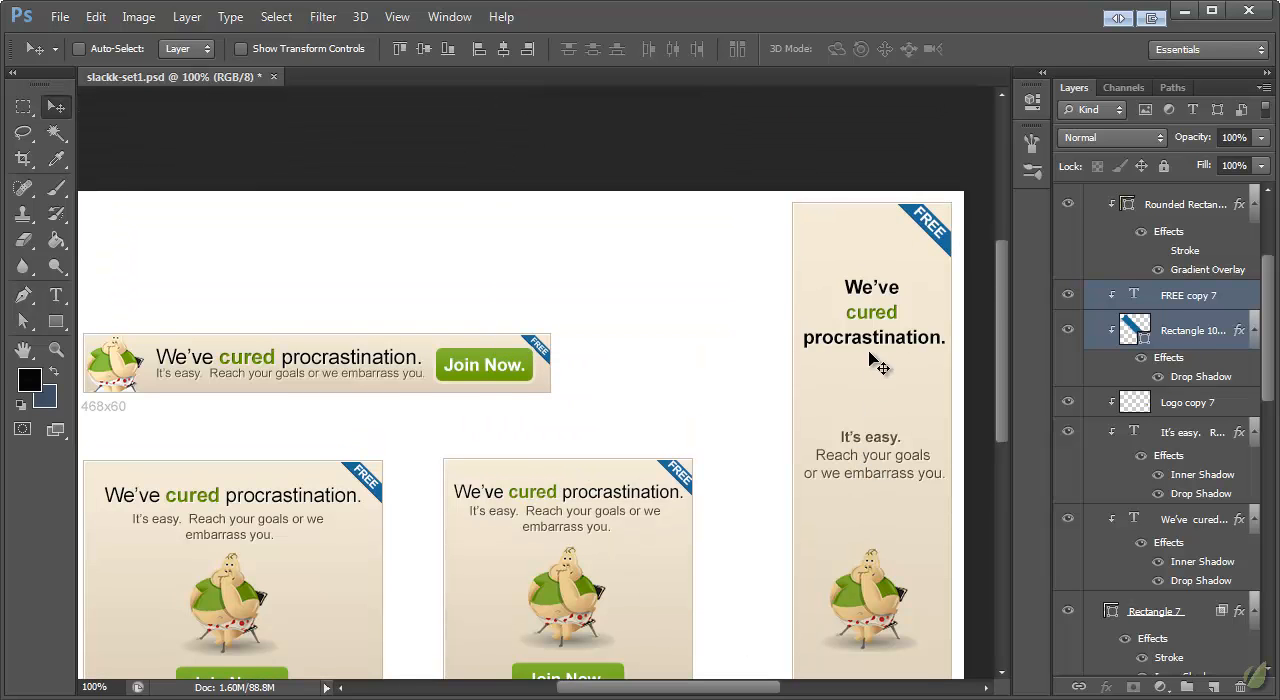
scroll(880, 363, down, 2)
scroll(1165, 325, up, 5)
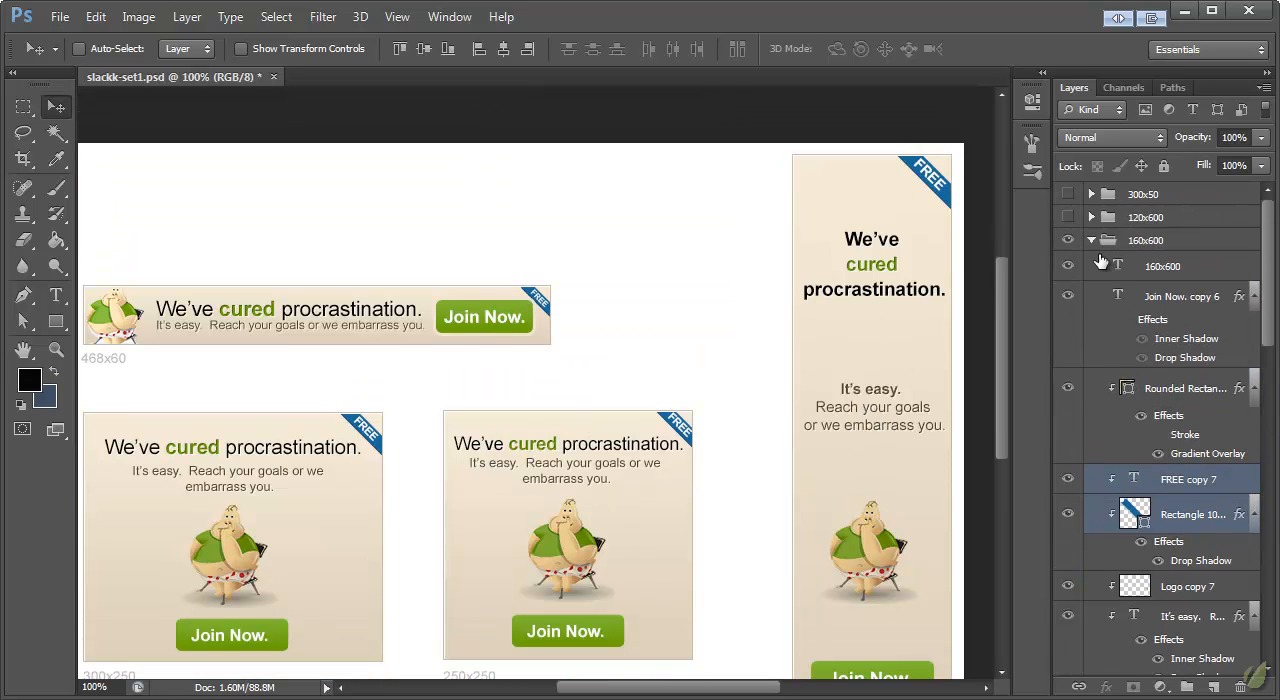
click(1137, 242)
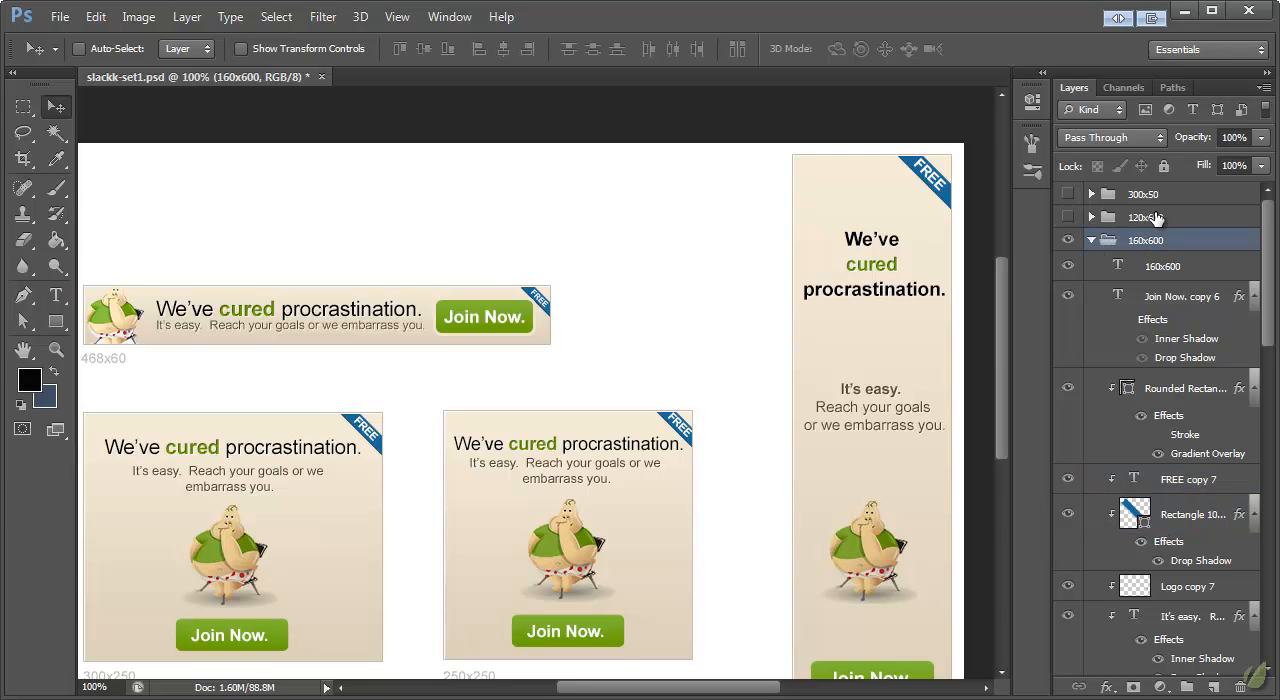
click(1092, 241)
click(1091, 286)
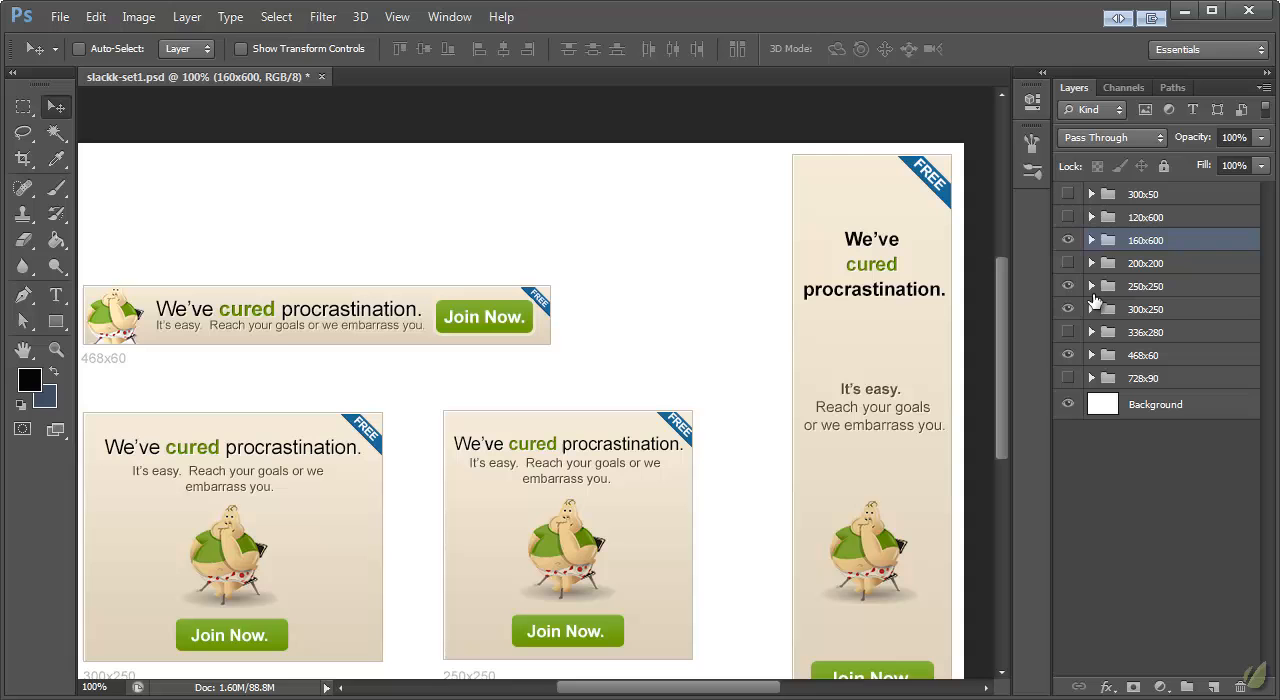
Step: Show the 120x600 layer group and check its empty frame beside the 160x600 banner
click(1068, 217)
scroll(786, 295, down, 2)
scroll(845, 313, down, 1)
scroll(845, 313, up, 2)
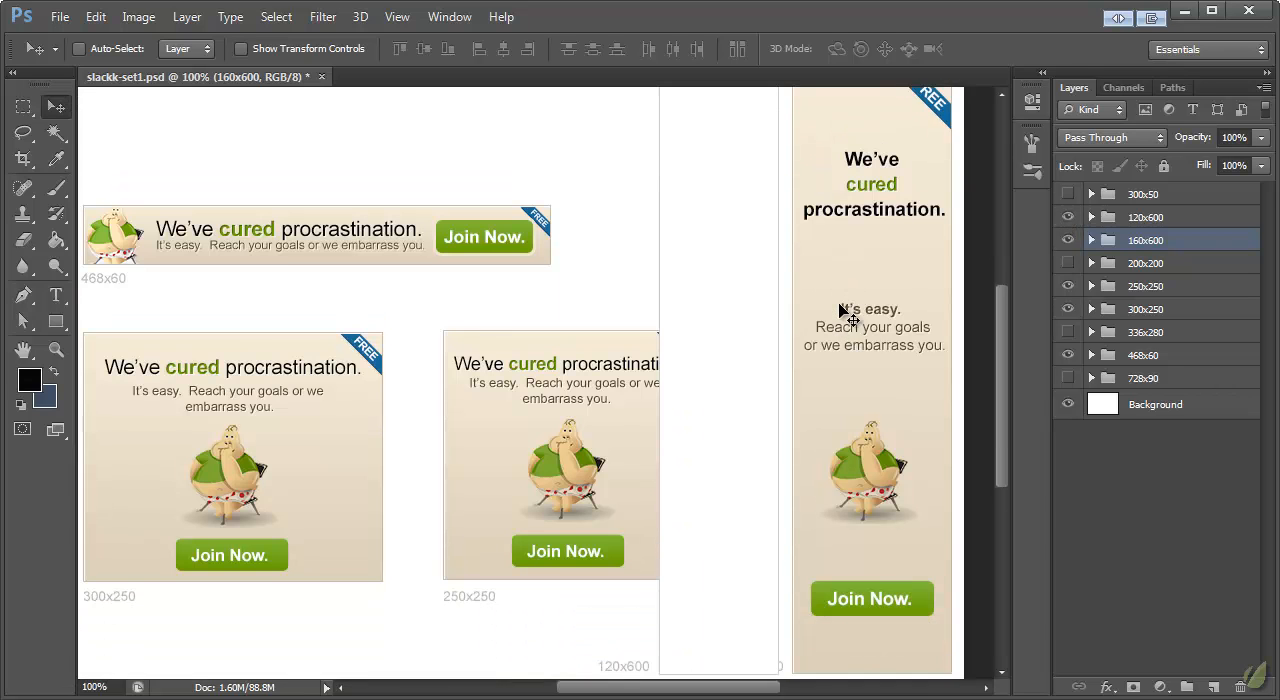
Step: Hide the 250x250 layer group and paste the copied banner background layer style onto the 120x600 rectangle
click(1068, 288)
scroll(1143, 290, down, 1)
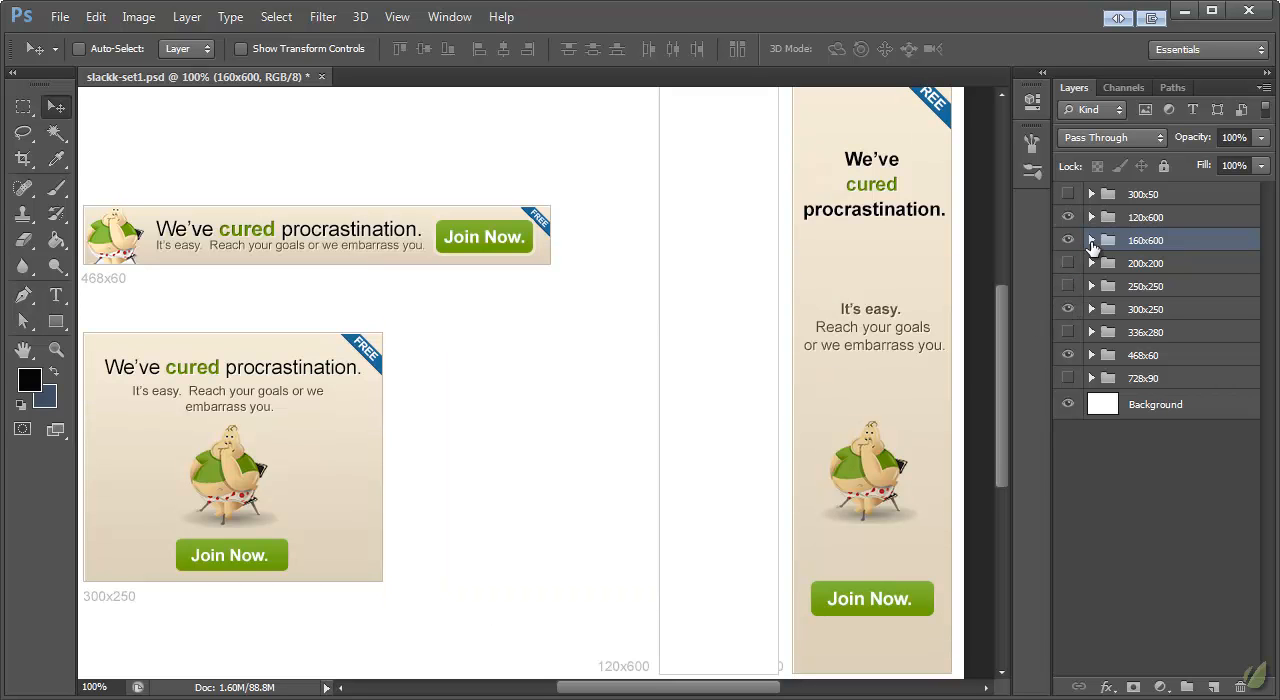
click(1092, 240)
click(1092, 217)
right_click(1152, 276)
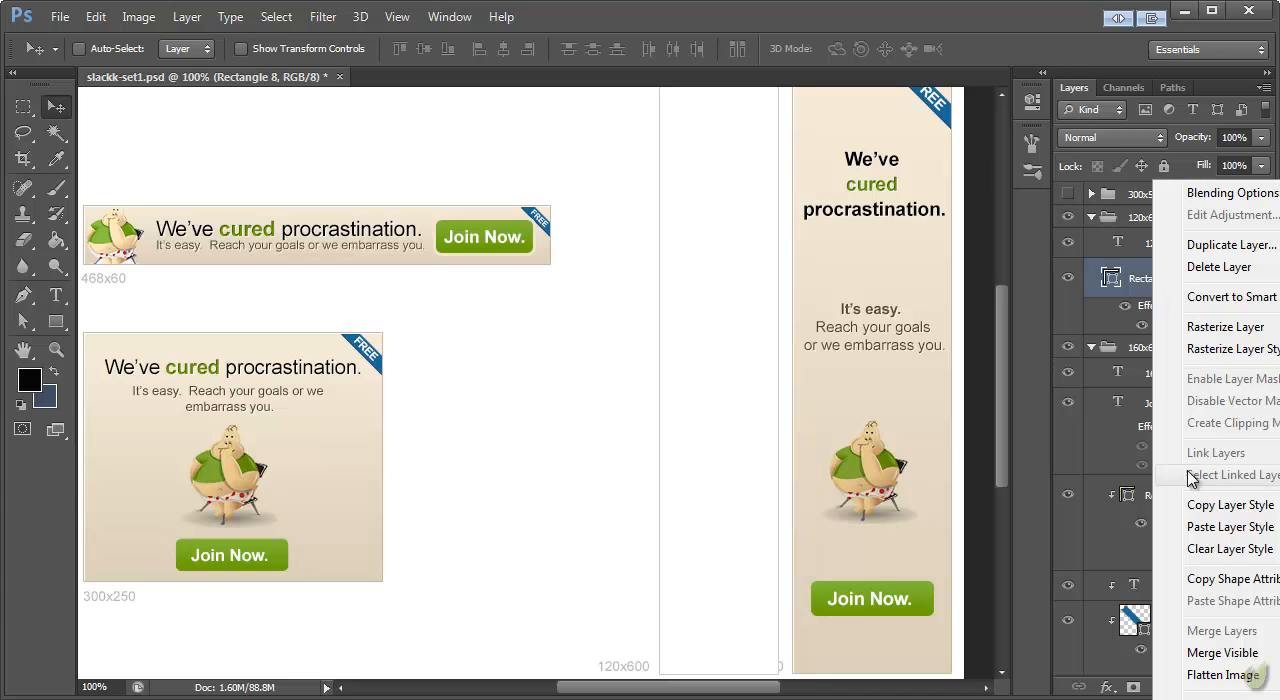
click(1162, 527)
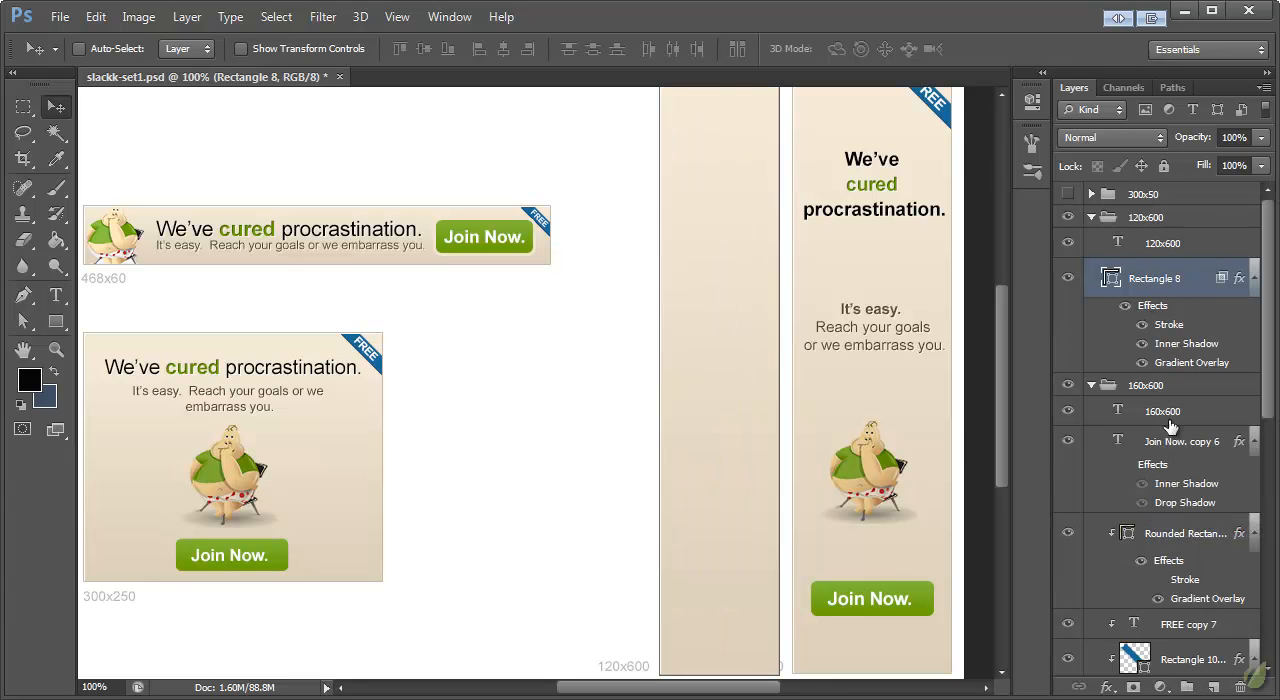
Step: Duplicate the 160x600 banner's layers from the Join Now text to the headline and move the copies into the 120x600 group
click(1172, 452)
scroll(1185, 480, down, 5)
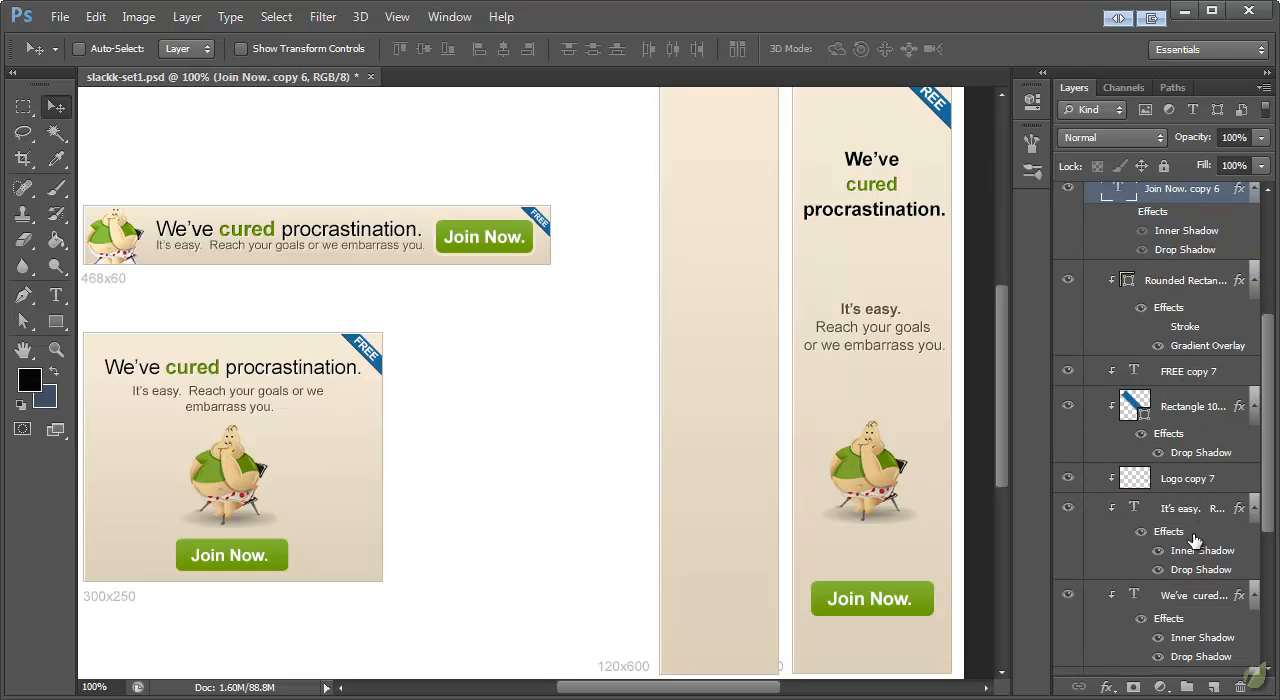
scroll(1193, 541, down, 1)
shift+click(1178, 527)
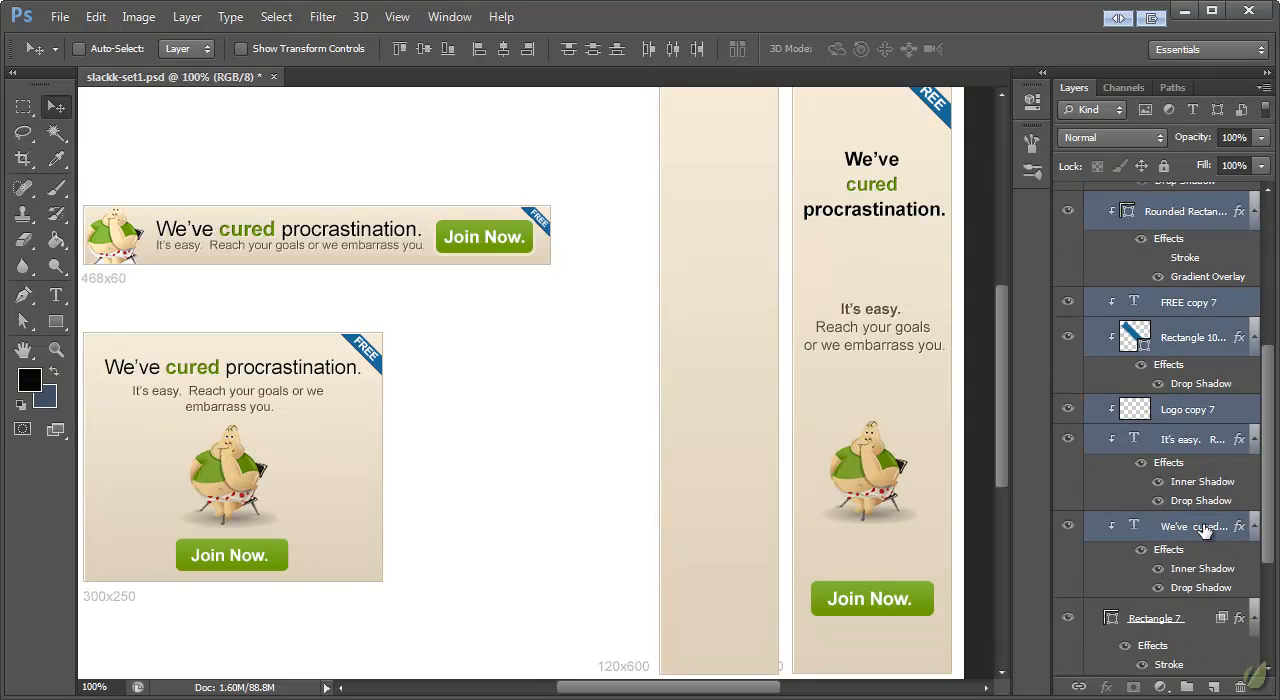
scroll(1204, 531, up, 5)
right_click(1150, 378)
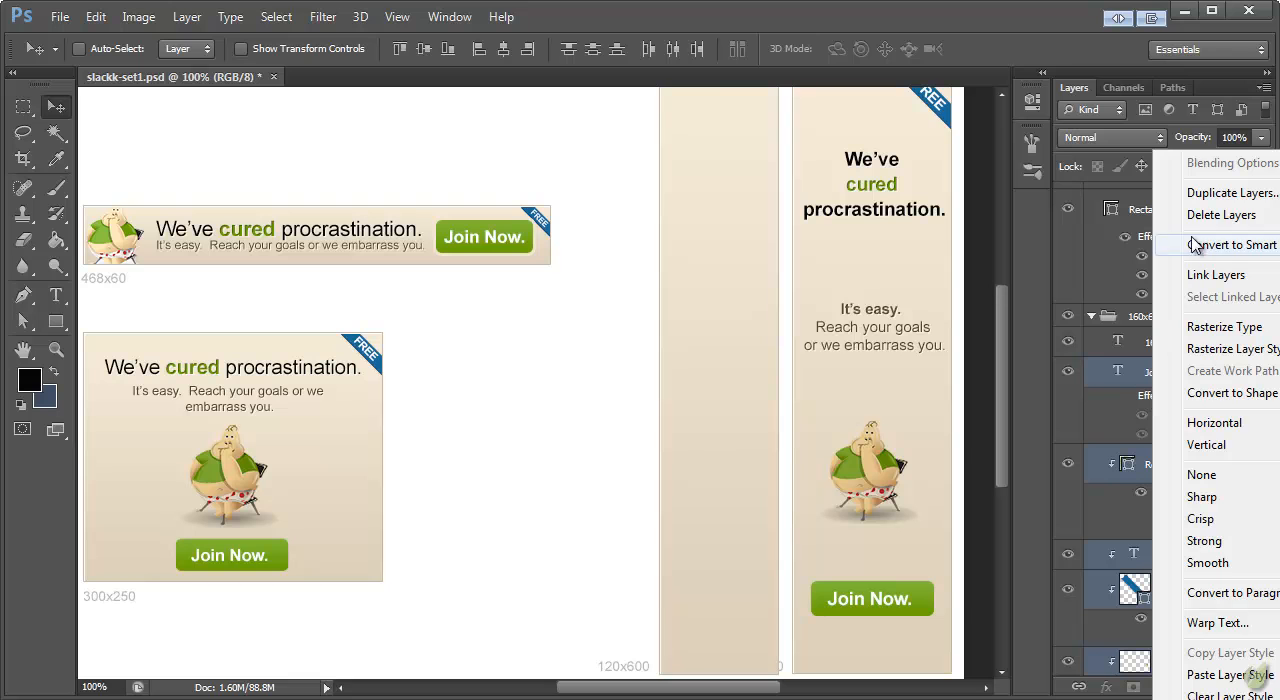
click(1200, 194)
click(913, 466)
drag(1172, 456, 1180, 282)
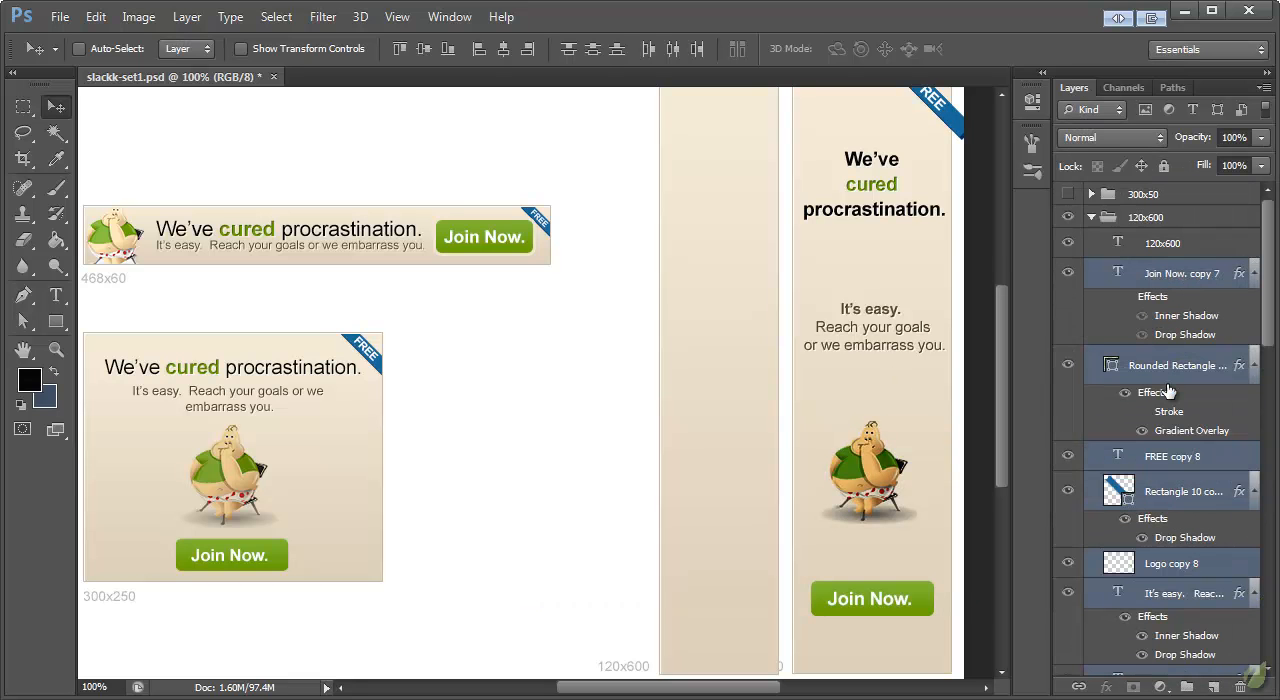
Step: Move the duplicated banner elements onto the 120x600 frame and nudge them to centre them horizontally
drag(879, 195, 711, 200)
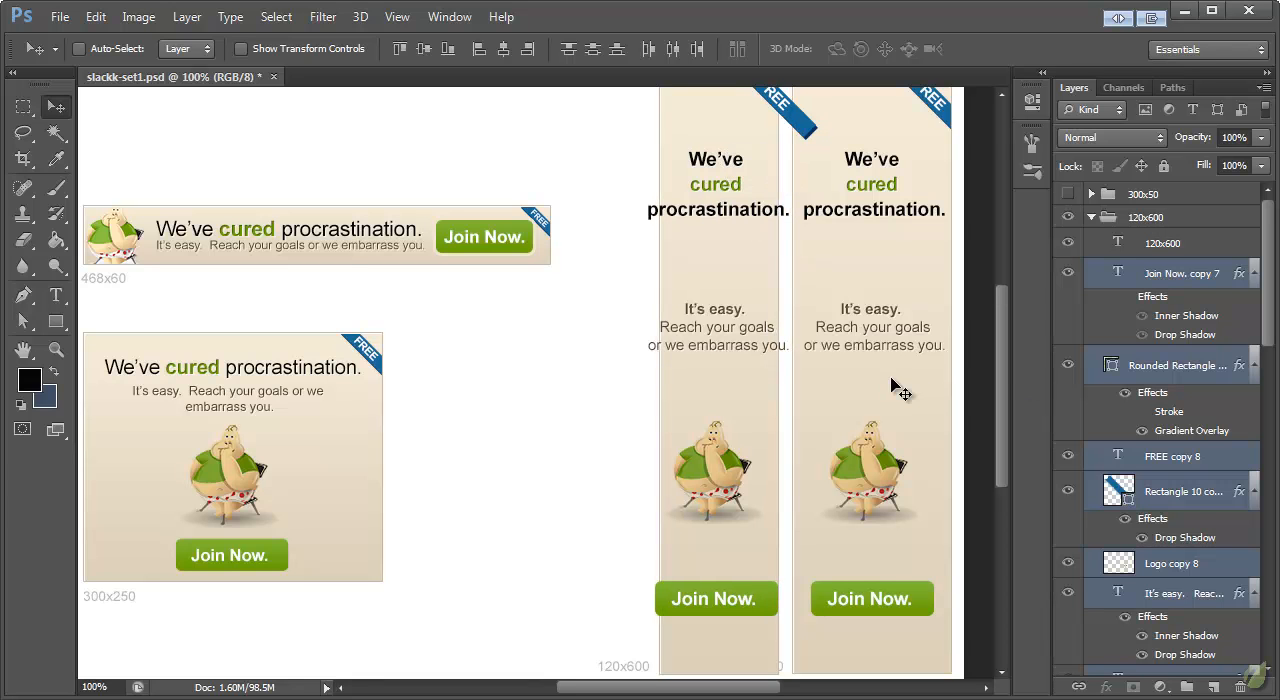
key(Right)
key(Right)
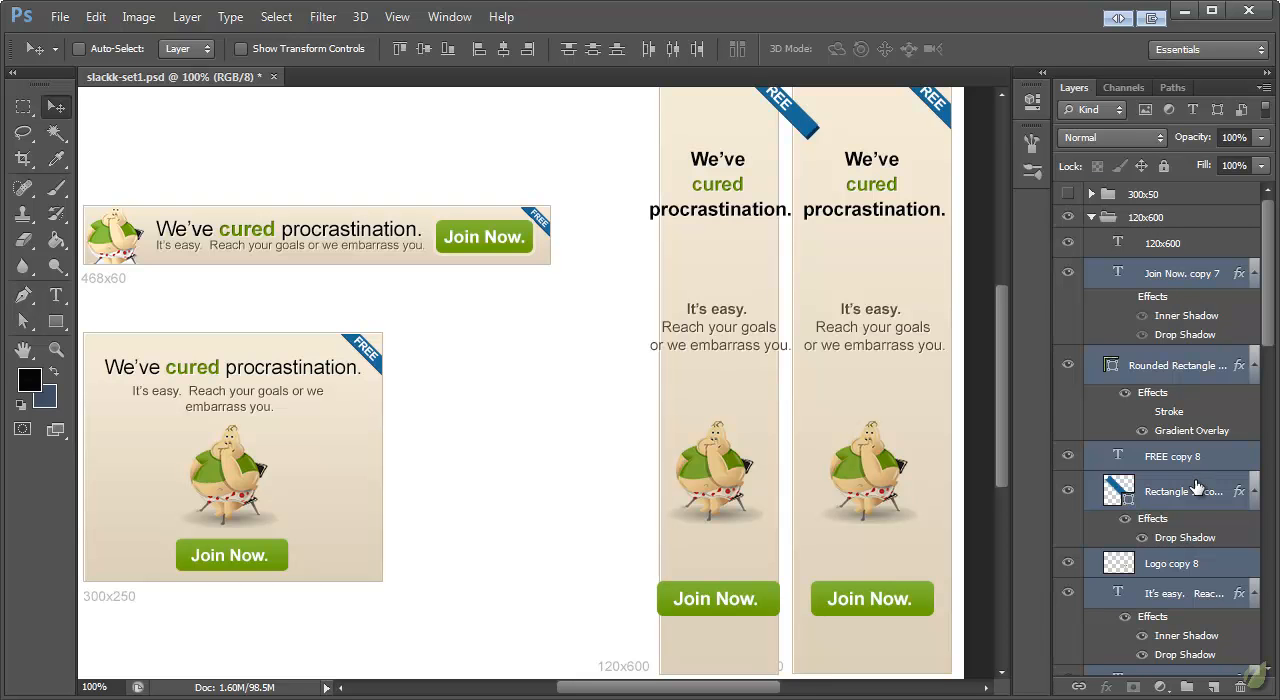
Step: Leave the Join Now text out of the selection and clip the other duplicated layers to the 120x600 rectangle
scroll(1197, 481, down, 5)
scroll(1186, 450, up, 4)
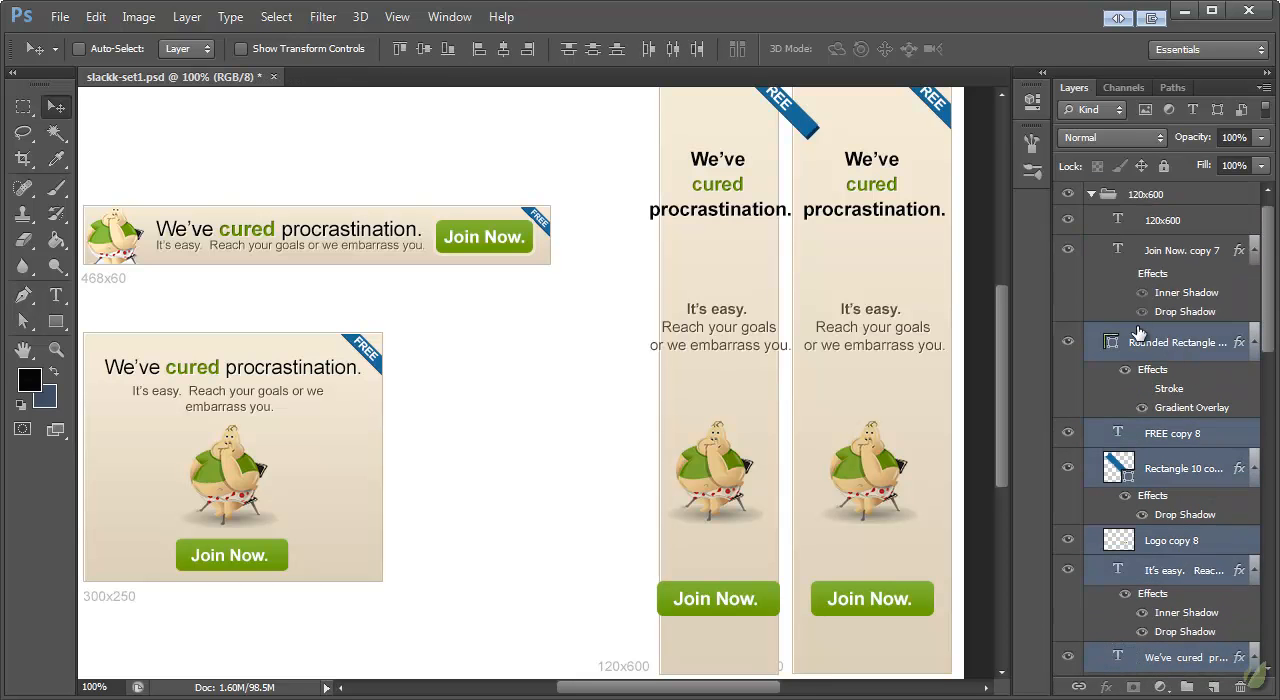
right_click(1151, 341)
click(1213, 425)
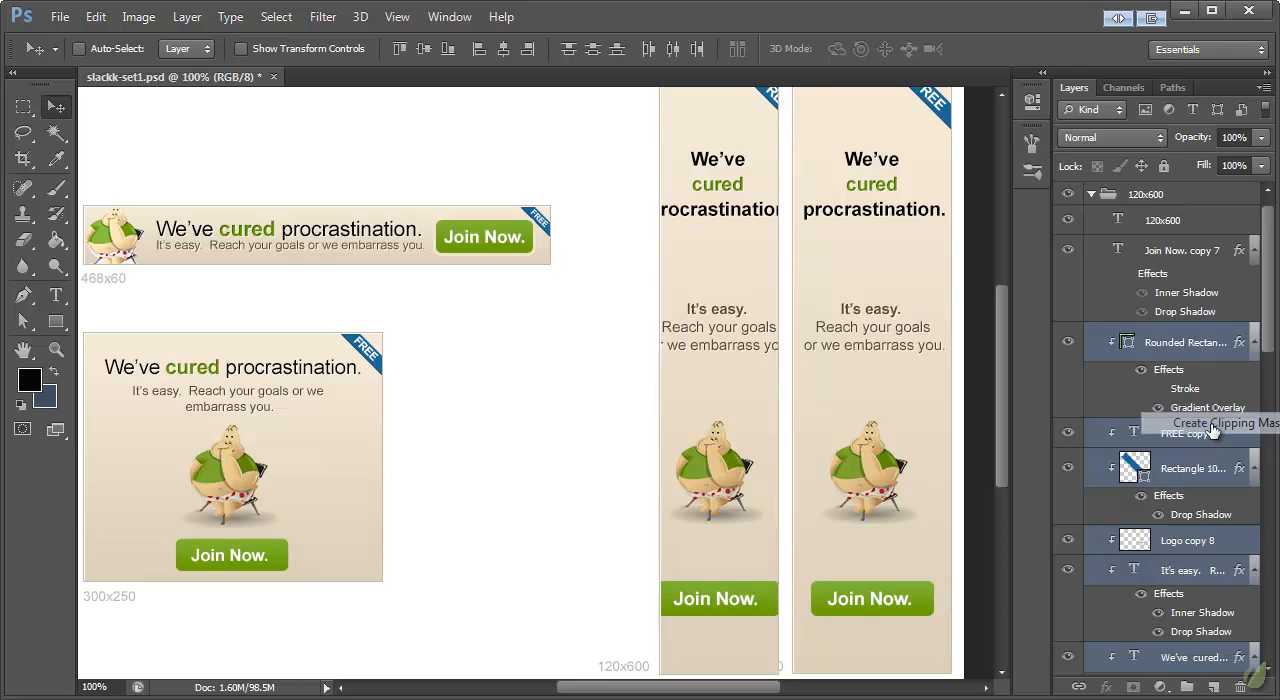
scroll(829, 378, up, 3)
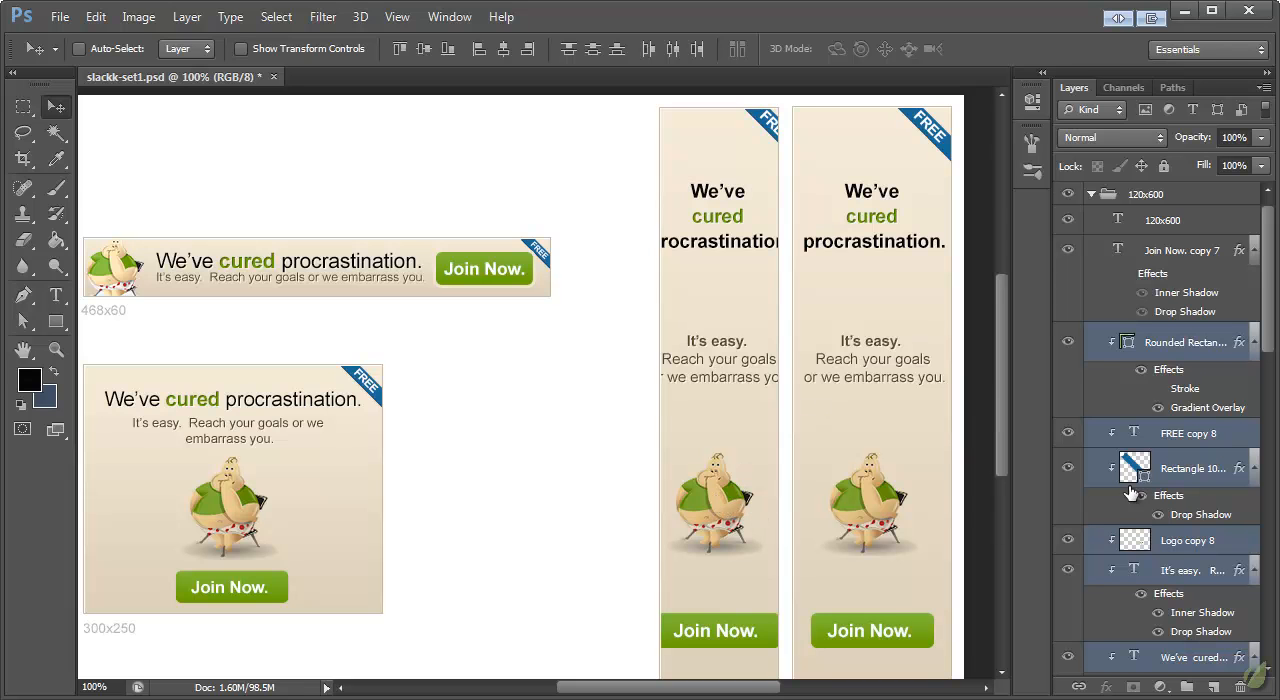
Step: Remove the mascot's Logo copy 8 layer from the selected 120x600 layers
scroll(1203, 510, down, 5)
click(1068, 356)
click(1068, 356)
ctrl+click(1180, 357)
scroll(1180, 430, up, 2)
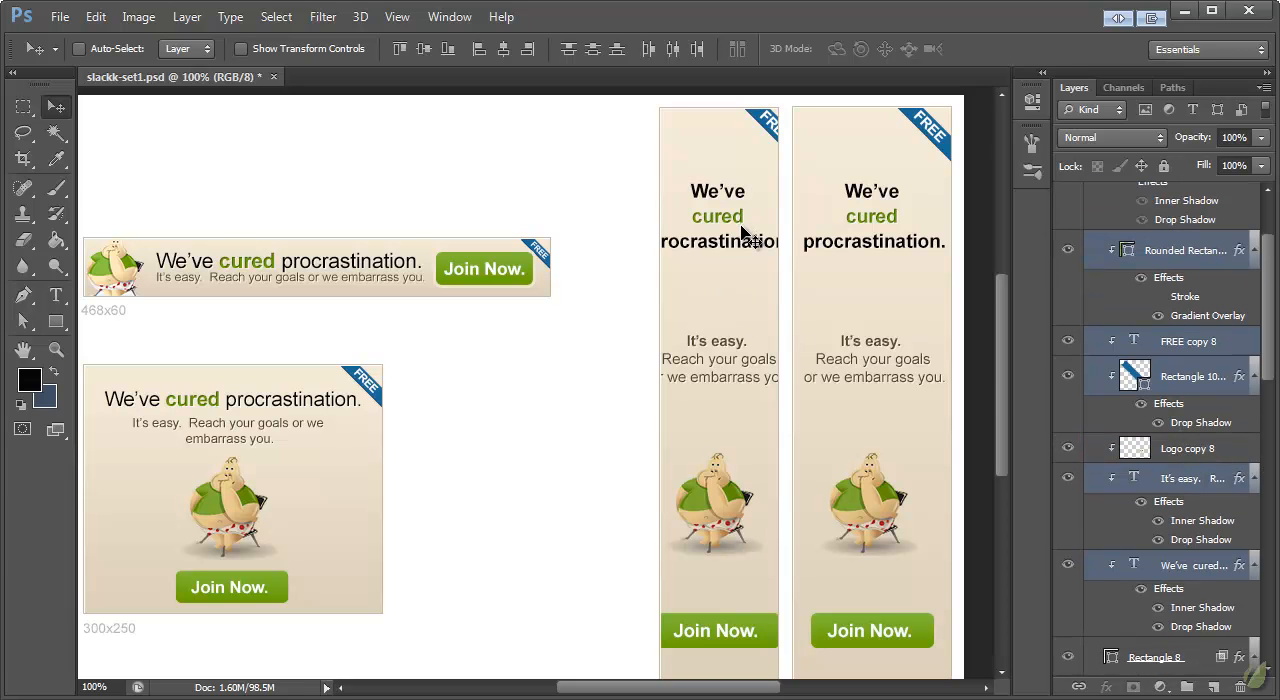
key(ctrl+t)
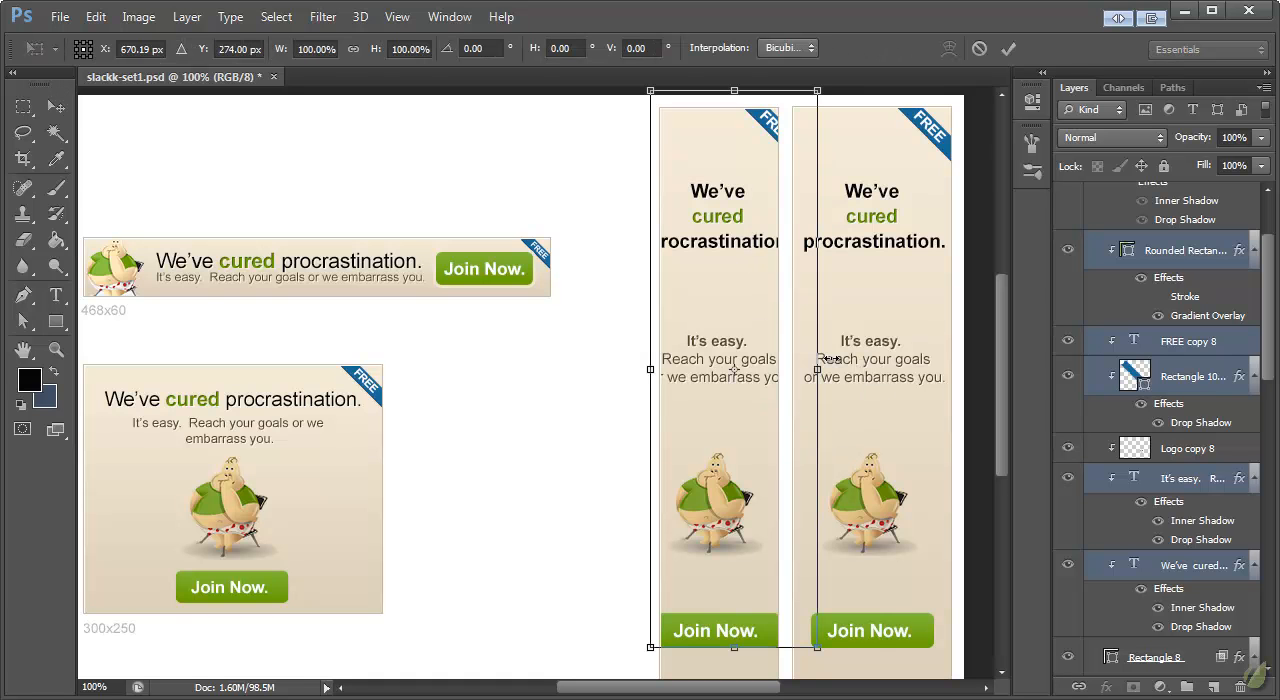
drag(816, 654, 737, 634)
click(56, 108)
click(786, 225)
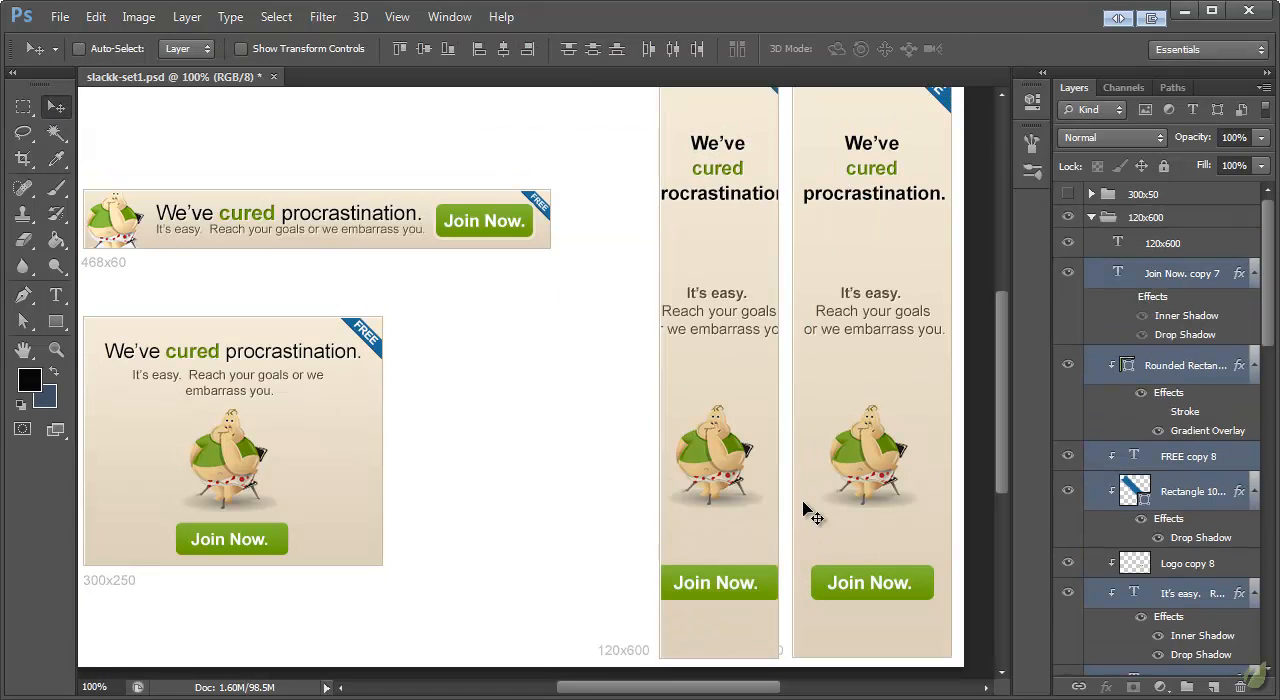
Step: Scale the 120x600 button, ribbon and text layers, without the mascot, to about 86% with Free Transform
key(ctrl+t)
drag(817, 645, 760, 622)
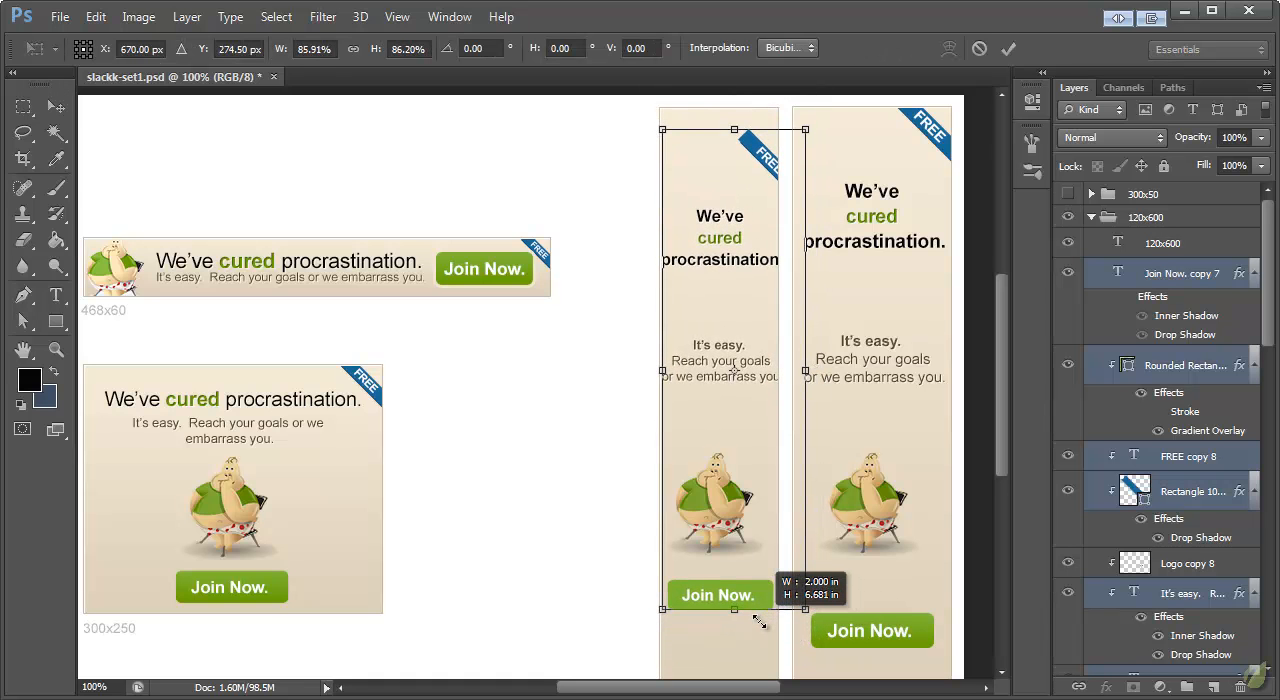
click(60, 109)
key(Return)
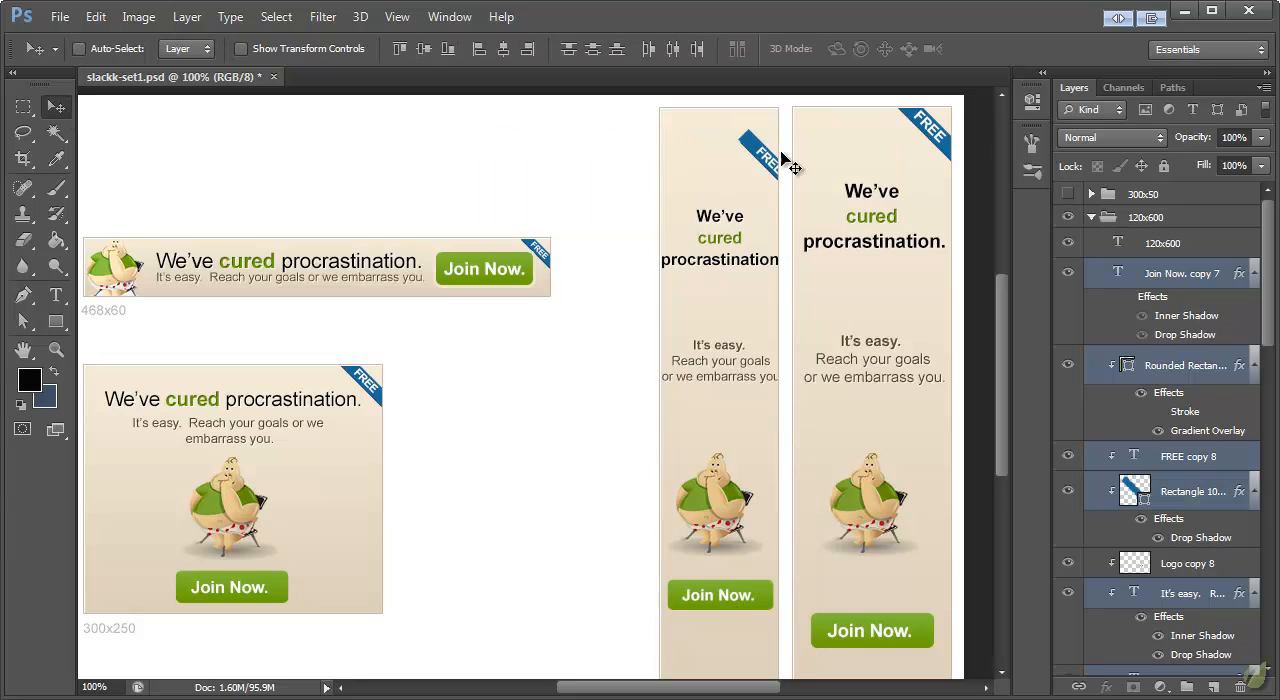
Step: Move the 120x600 banner's Join Now text and green button down together below the mascot
click(1188, 285)
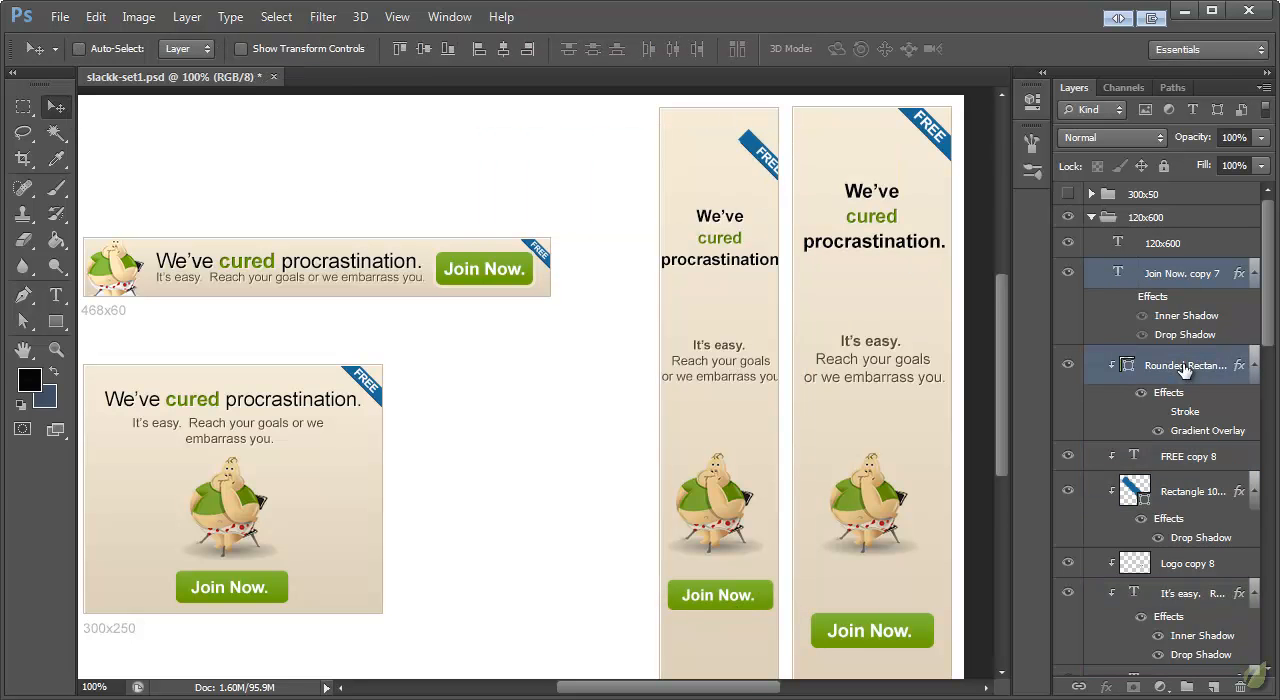
ctrl+click(1185, 366)
scroll(808, 414, down, 2)
drag(736, 506, 736, 544)
scroll(894, 434, up, 4)
scroll(898, 438, down, 3)
scroll(897, 440, up, 3)
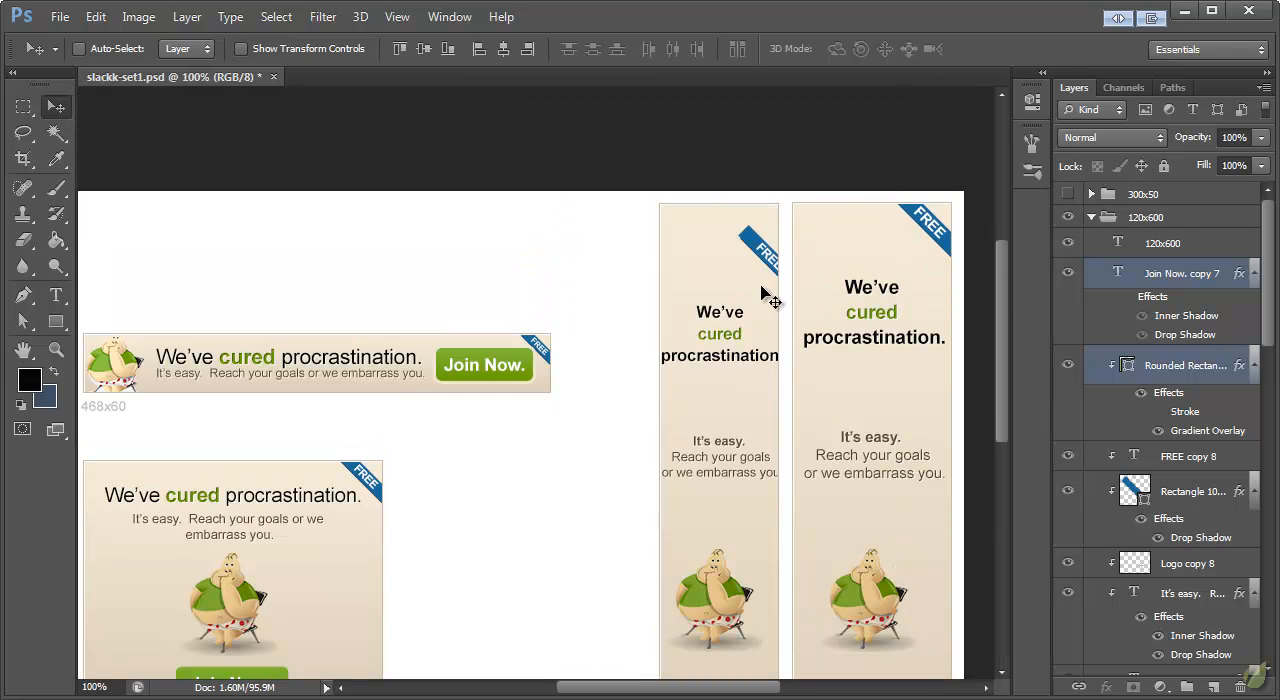
Step: Move the blue ribbon and its FREE text into the 120x600 banner's upper-right corner and raise the headline
click(1195, 466)
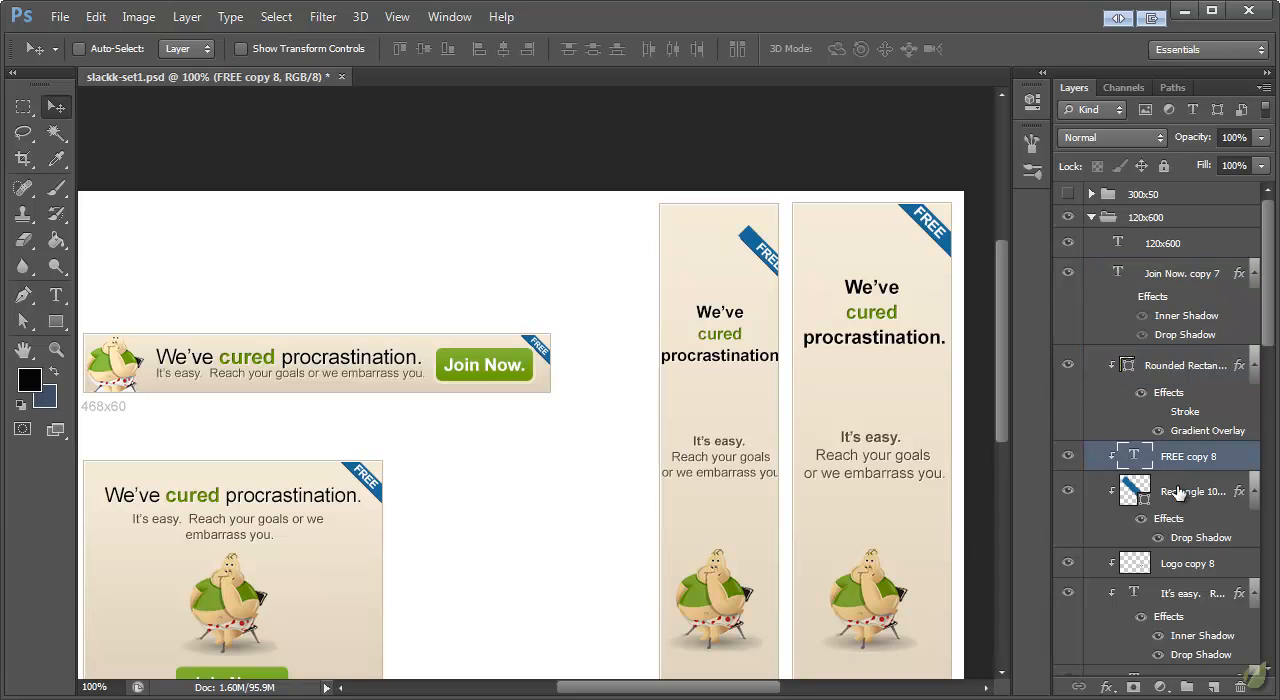
shift+click(1182, 490)
drag(764, 258, 748, 218)
ctrl+click(727, 318)
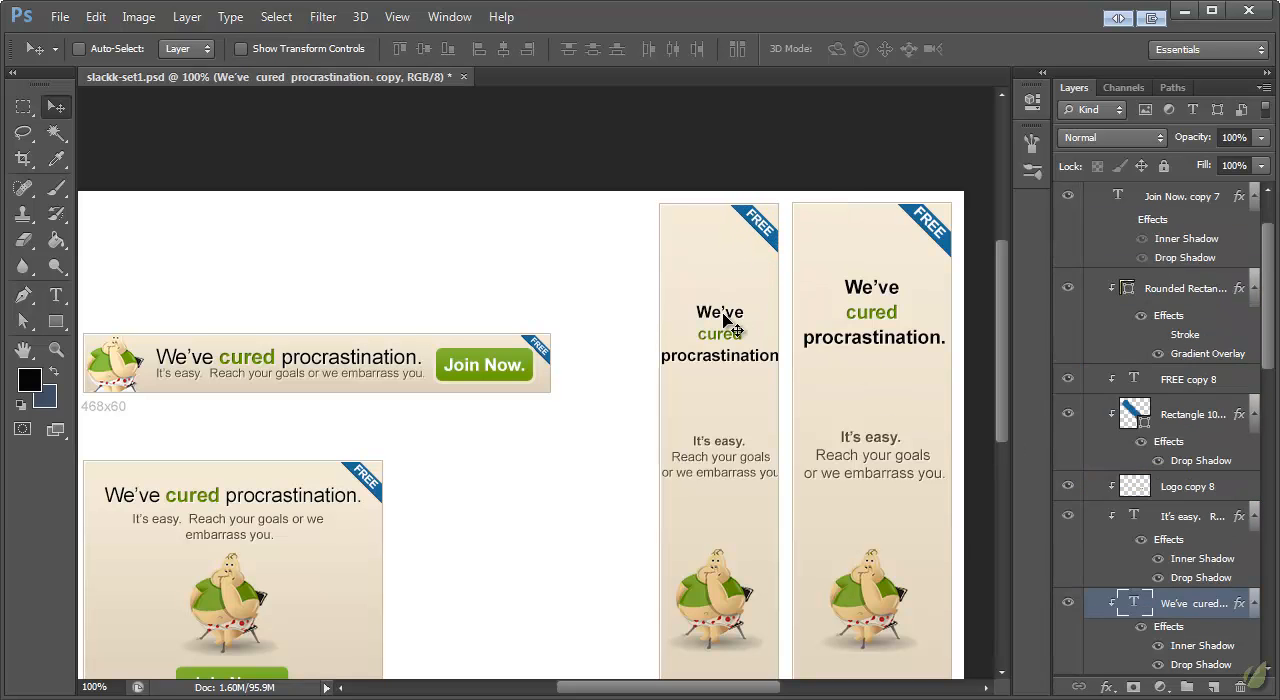
drag(727, 318, 725, 272)
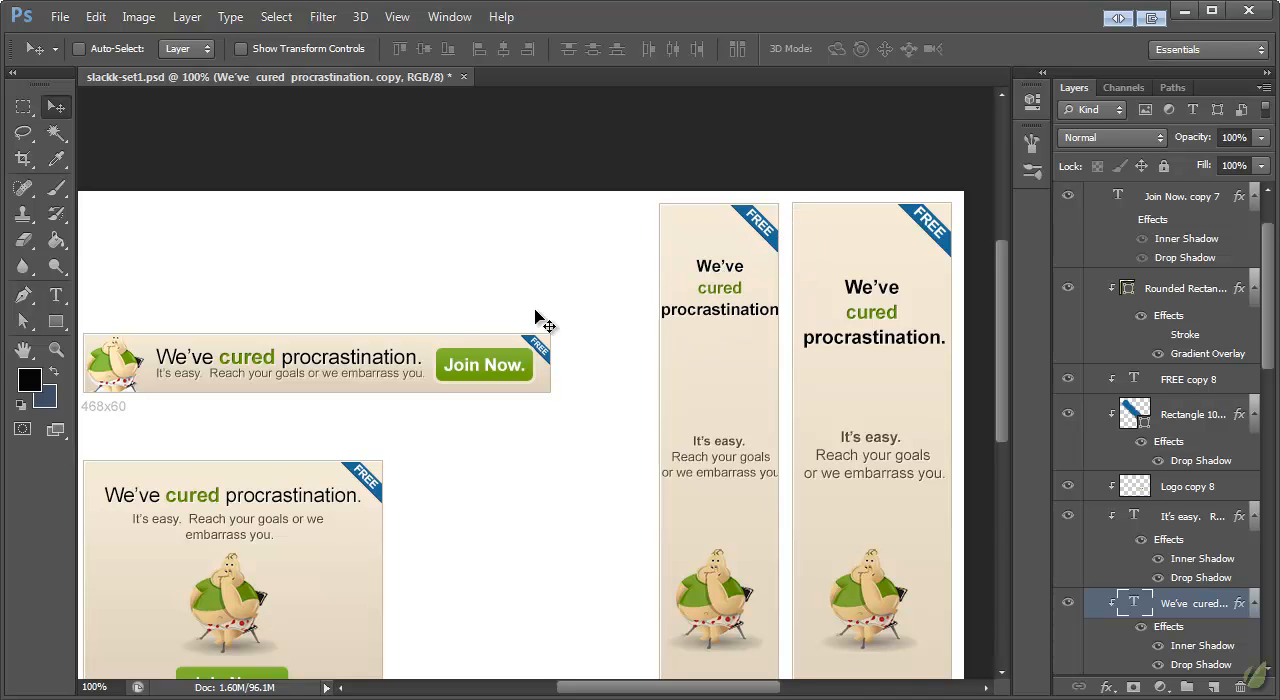
click(56, 295)
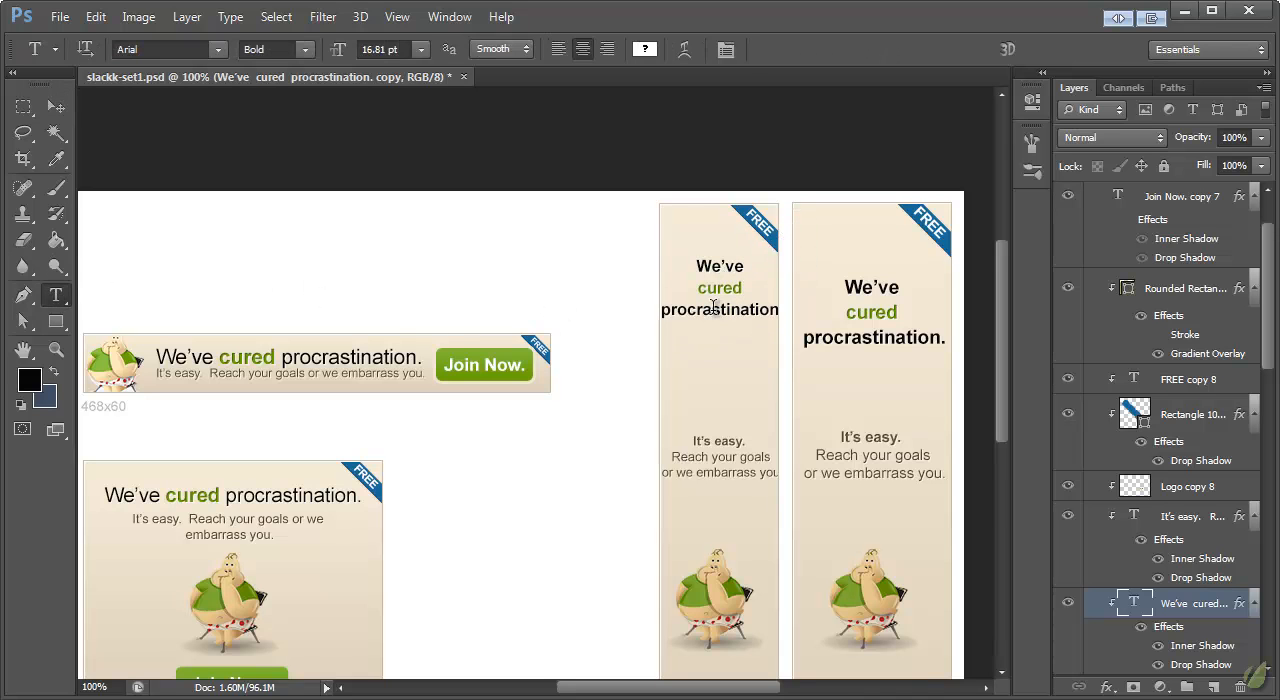
click(716, 311)
click(57, 117)
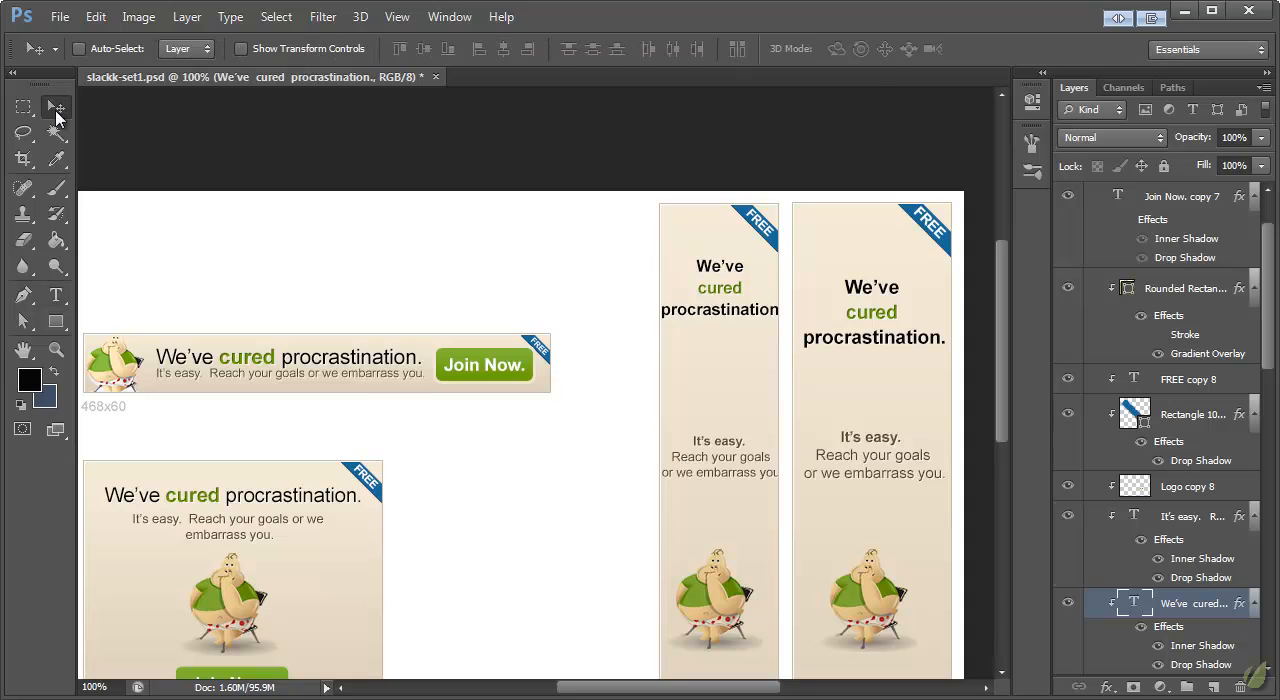
click(56, 295)
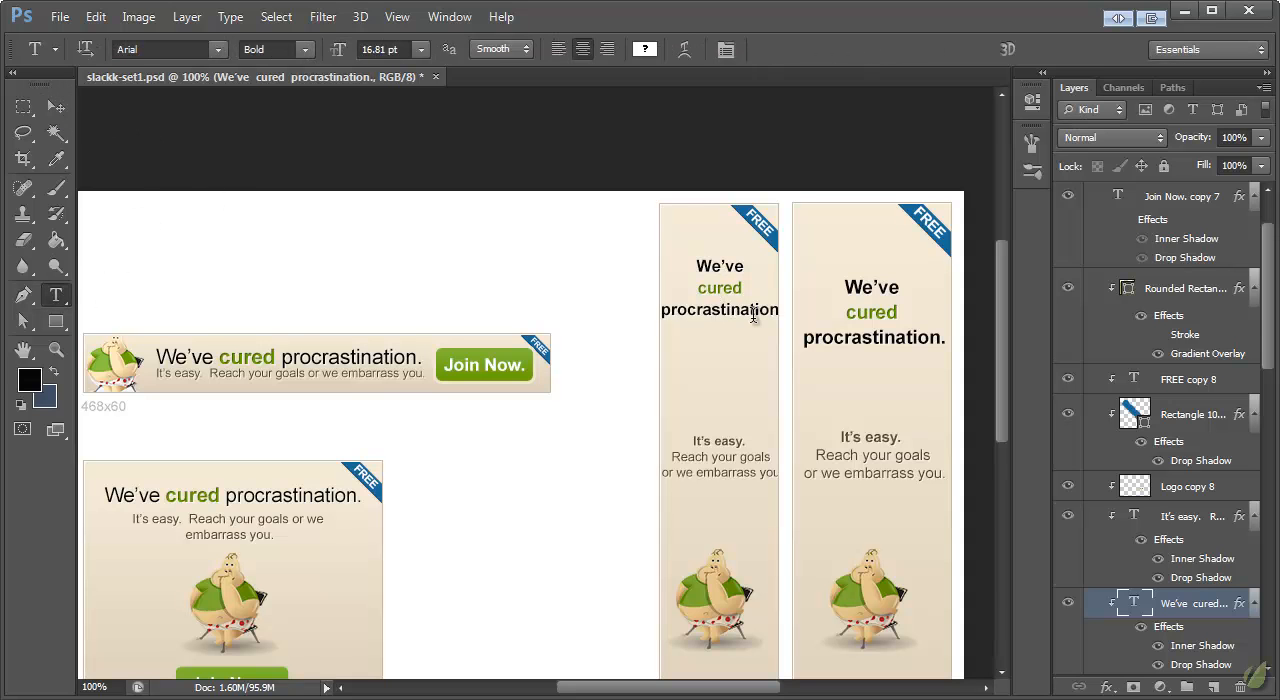
click(54, 113)
click(56, 295)
Step: Set the "We've cured" lines of the 120x600 headline to 24 pt and move the headline down
drag(744, 290, 687, 261)
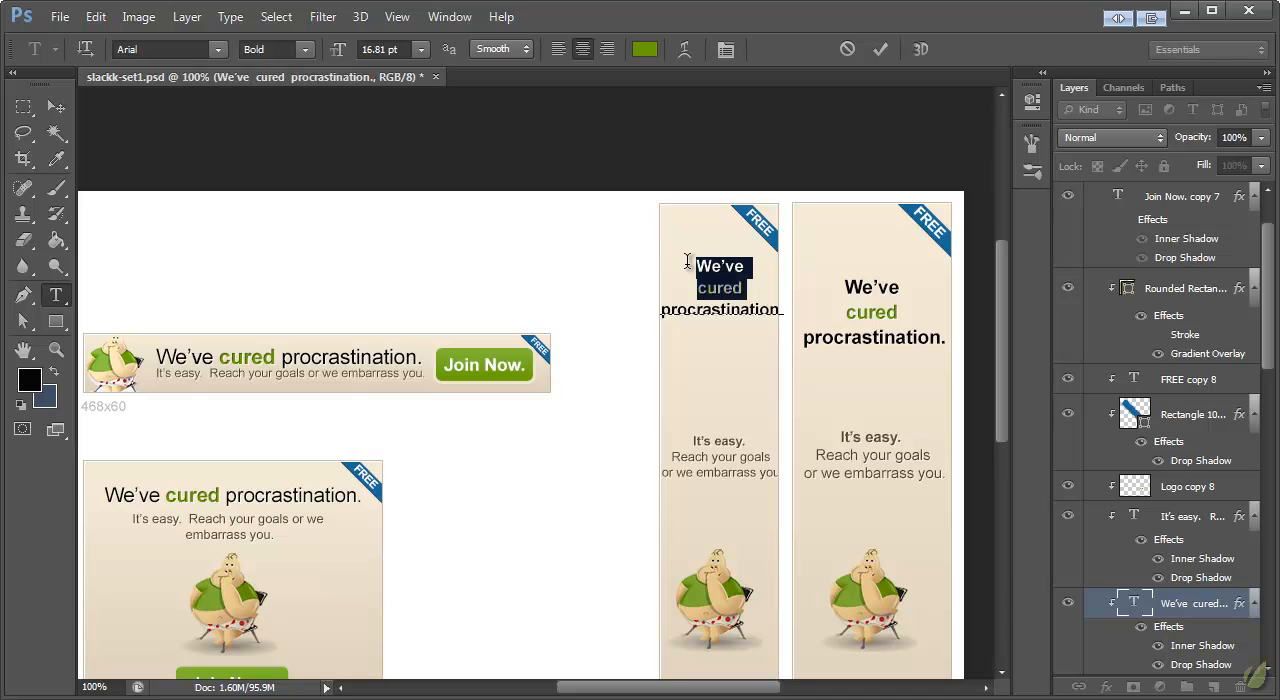
click(421, 50)
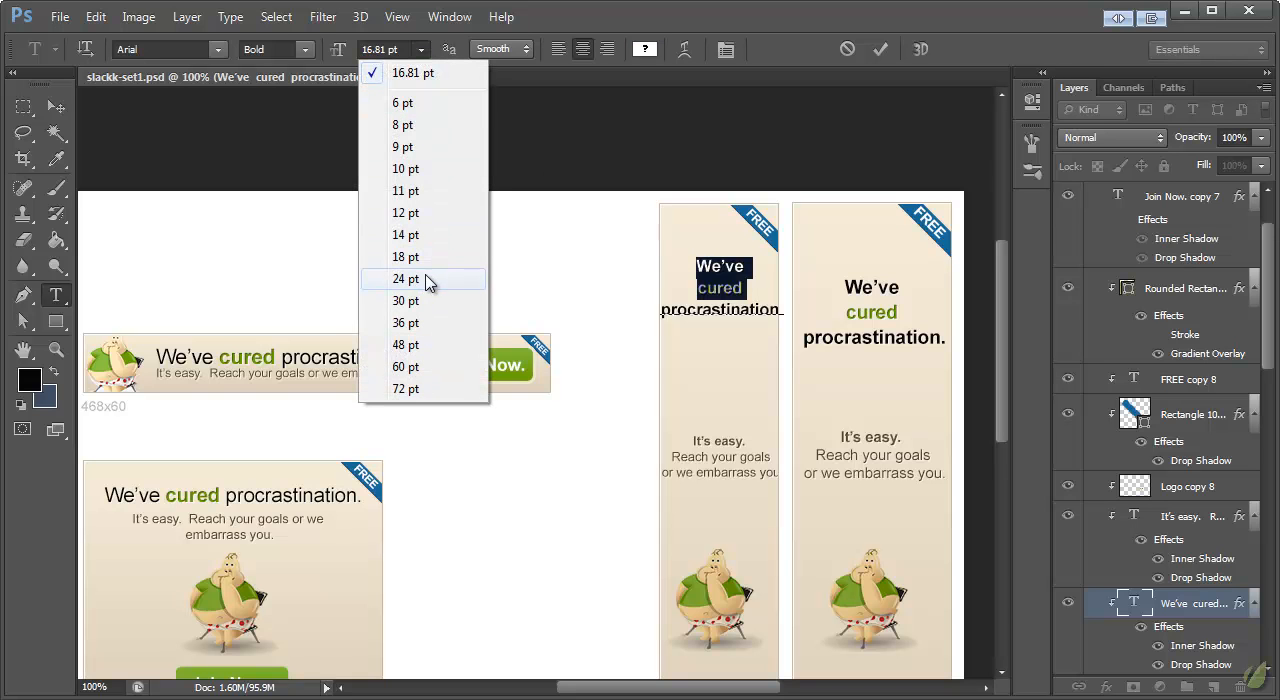
click(423, 283)
click(56, 107)
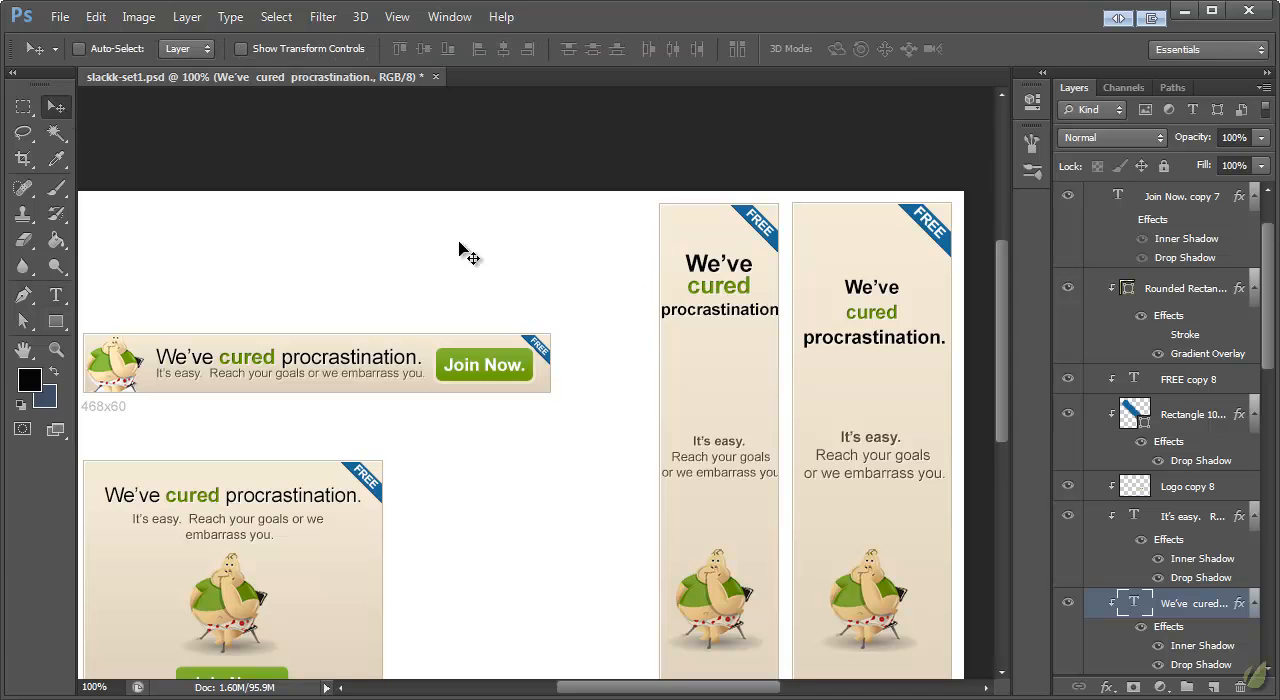
drag(713, 281, 740, 330)
Step: Set the "procrastination." line of the 120x600 headline to 14.6 pt and shift the headline slightly to centre it
key(t)
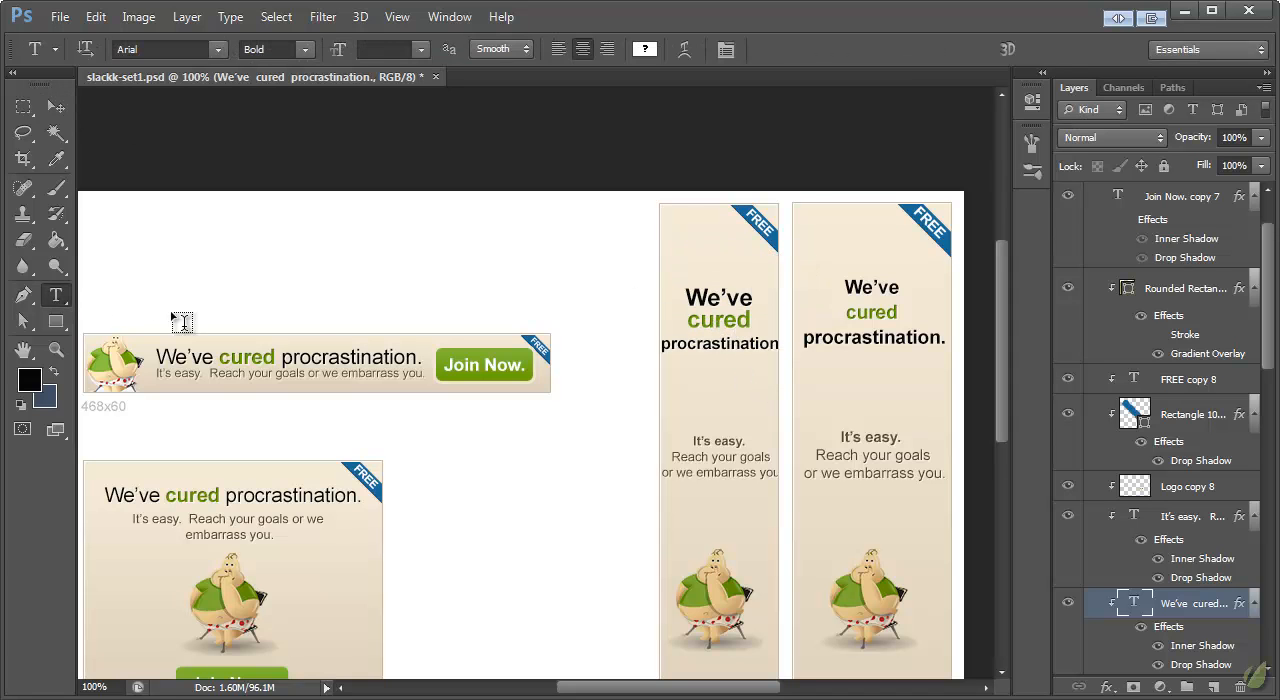
click(690, 345)
drag(662, 345, 874, 357)
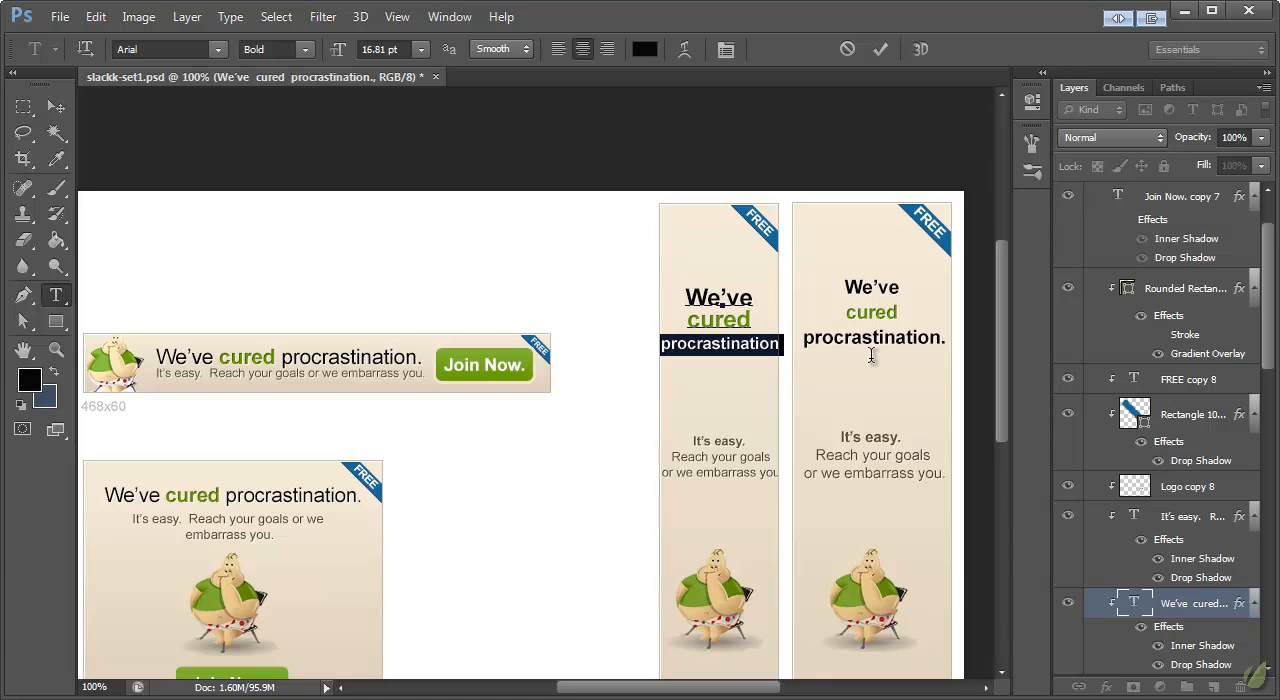
click(386, 48)
text(14.6)
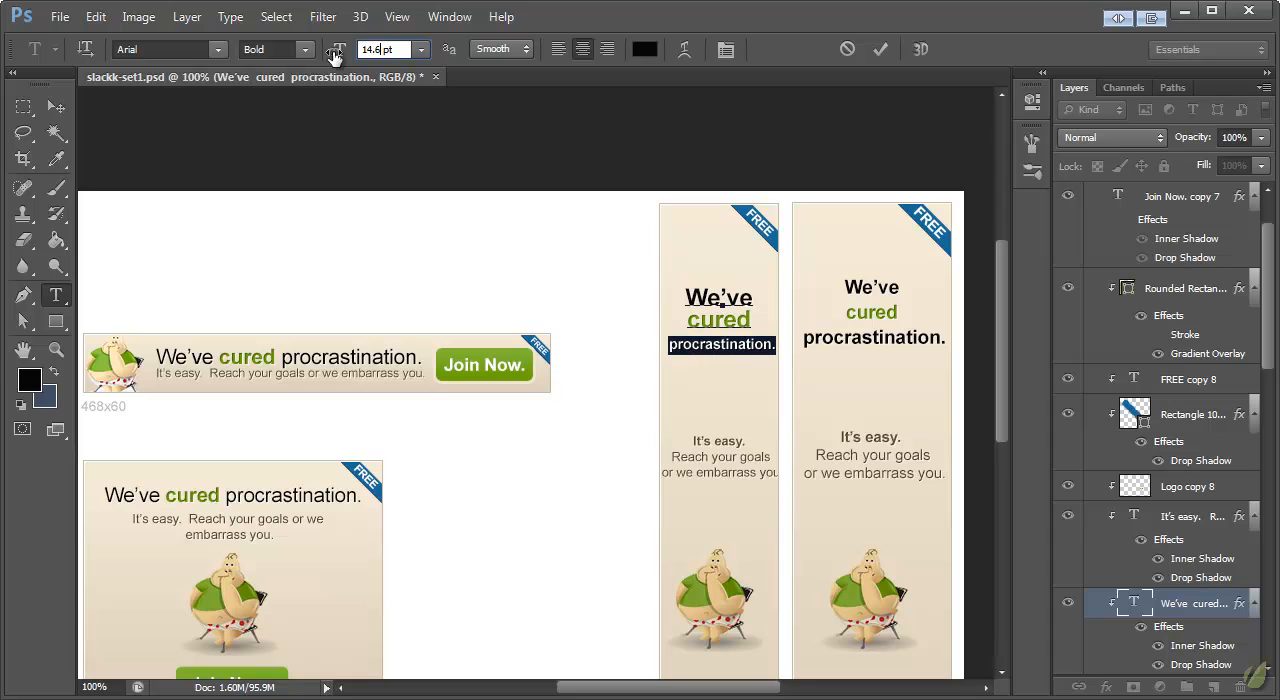
click(56, 106)
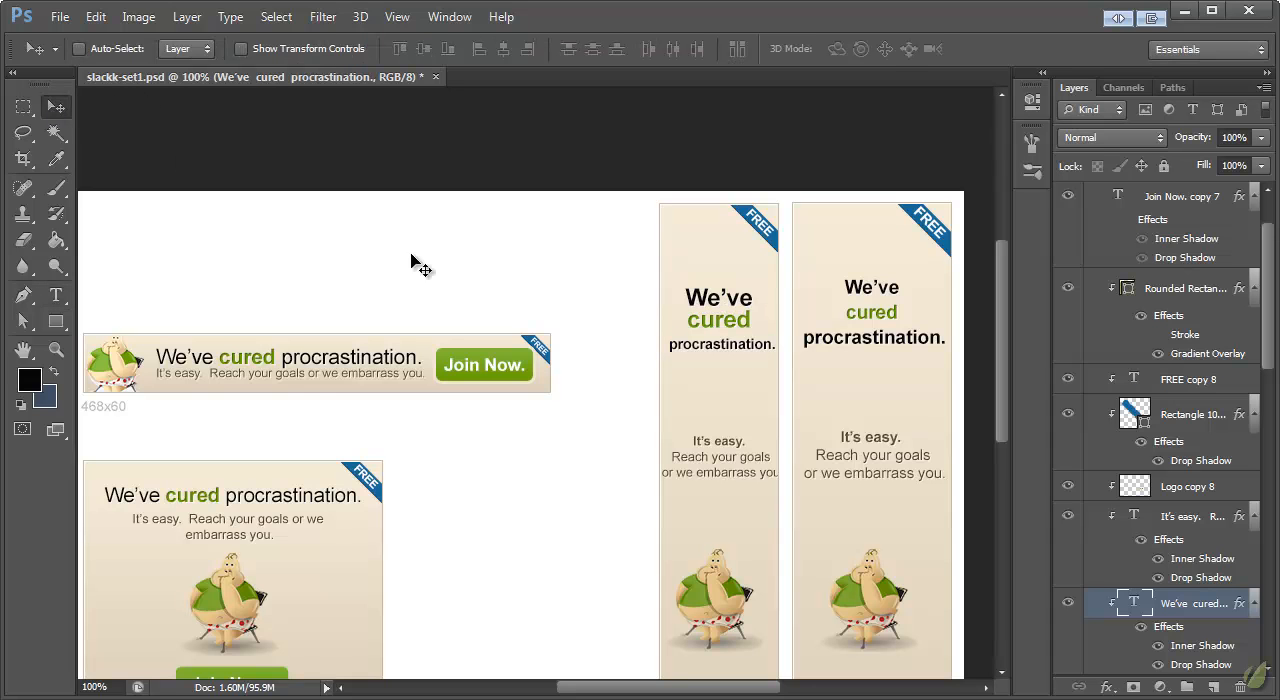
mouse_move(733, 325)
mouse_down()
mouse_move(724, 319)
mouse_move(743, 320)
mouse_up()
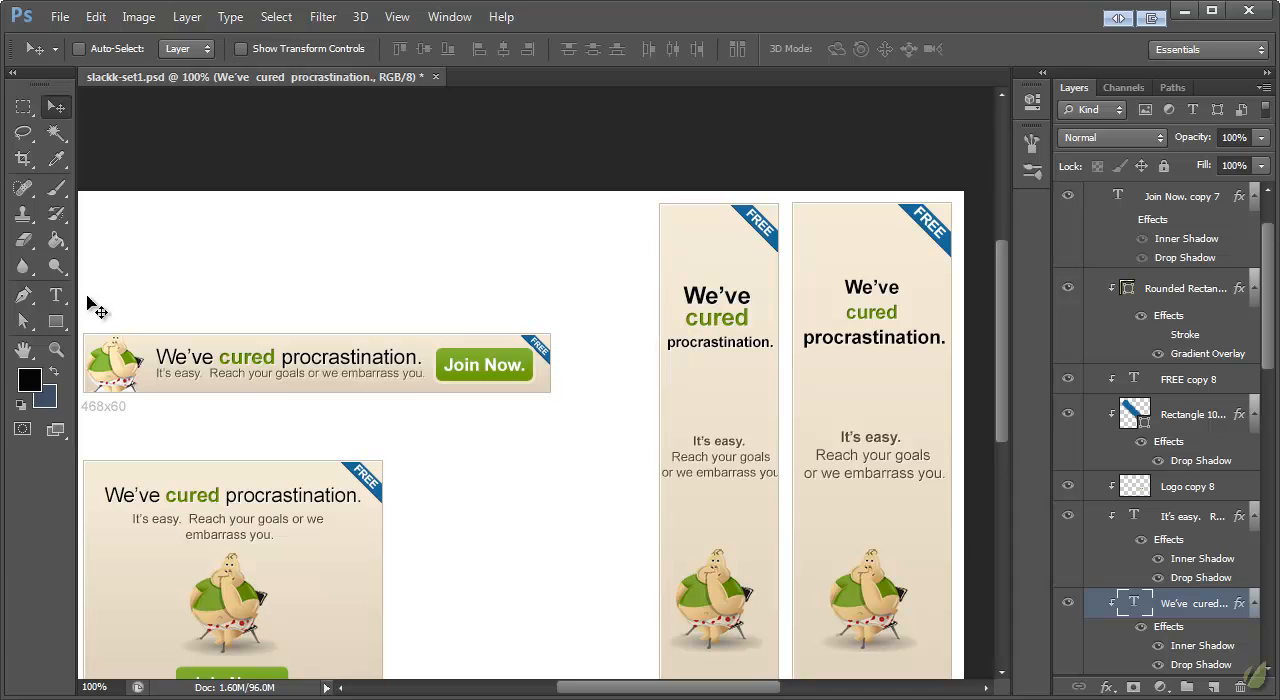
click(56, 295)
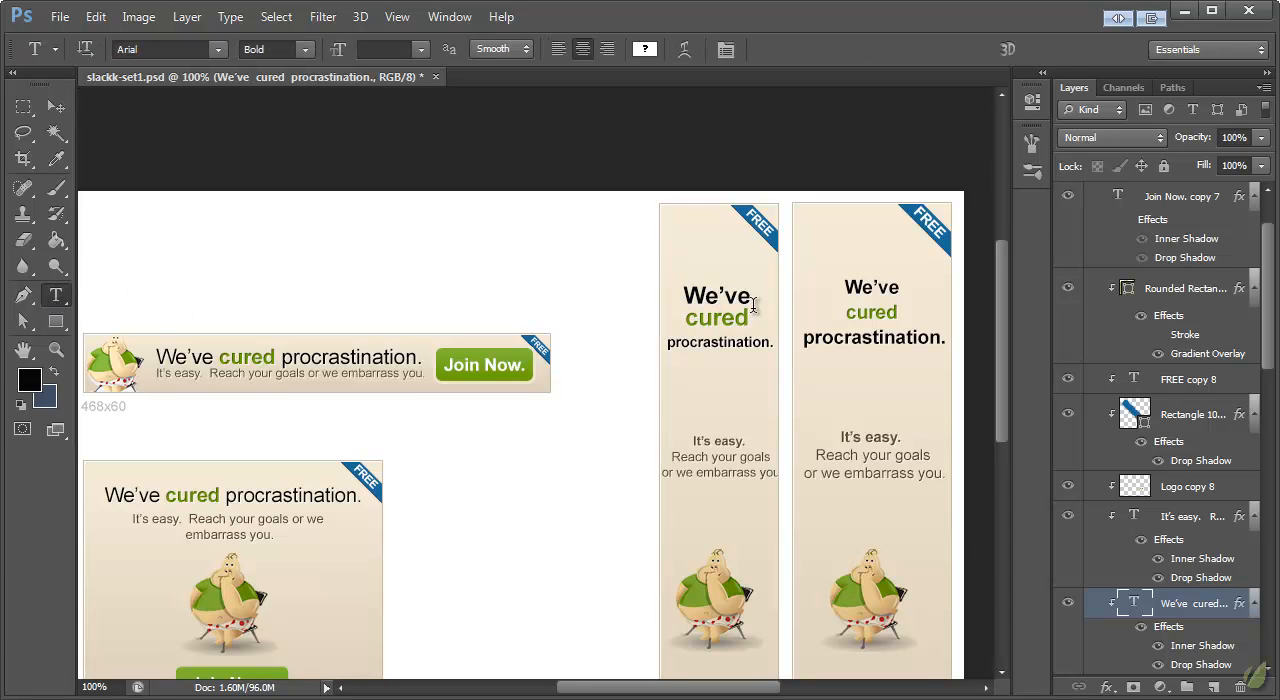
scroll(797, 334, down, 4)
scroll(811, 340, up, 2)
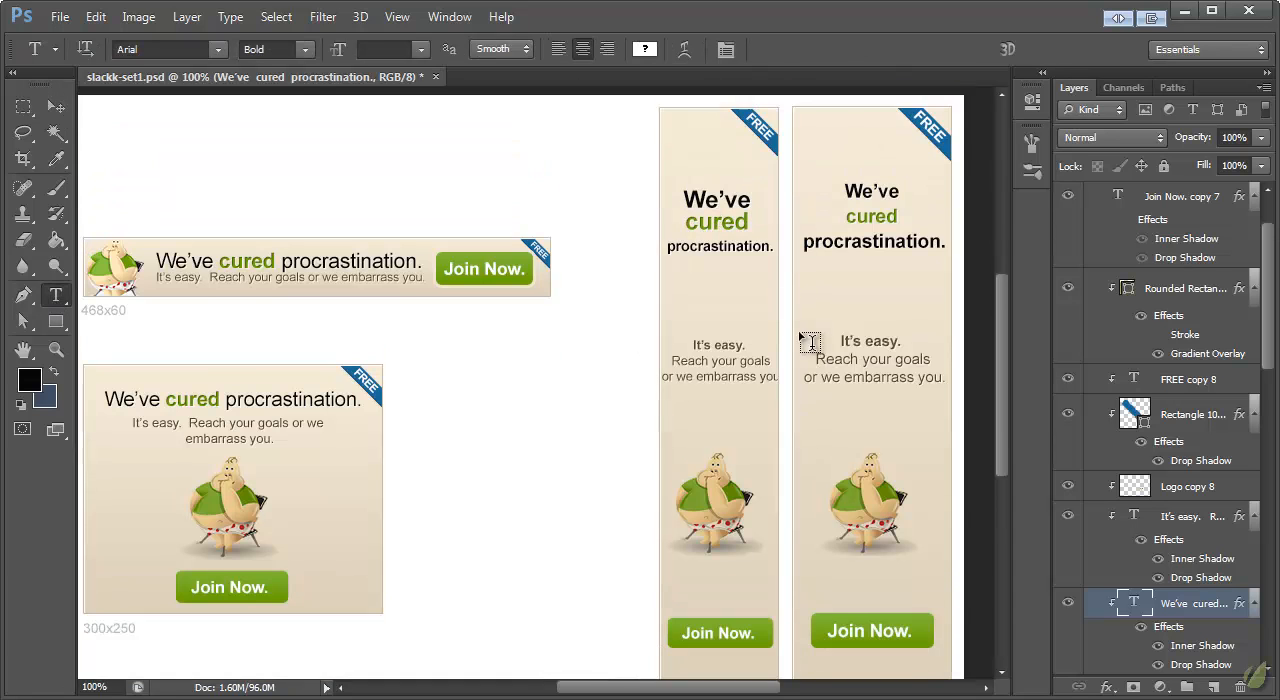
Step: Raise the 120x600 banner's headline slightly and move its "It's easy" tagline up closer to it
click(56, 107)
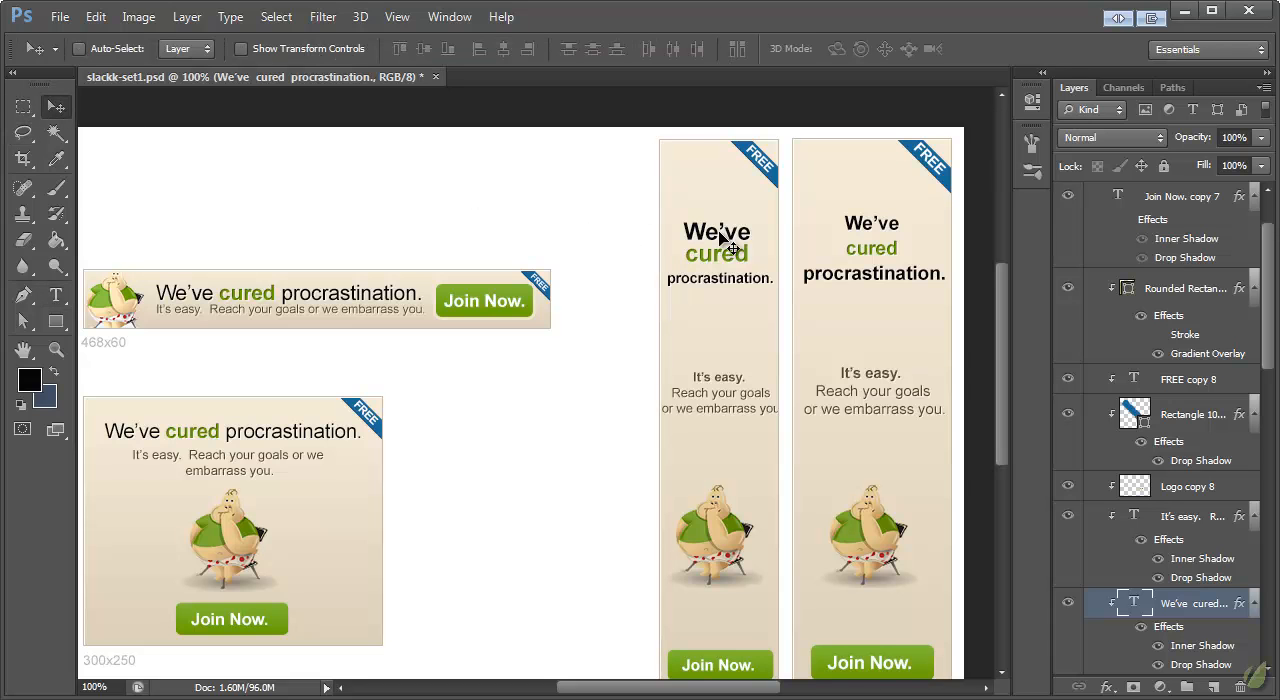
drag(745, 247, 745, 241)
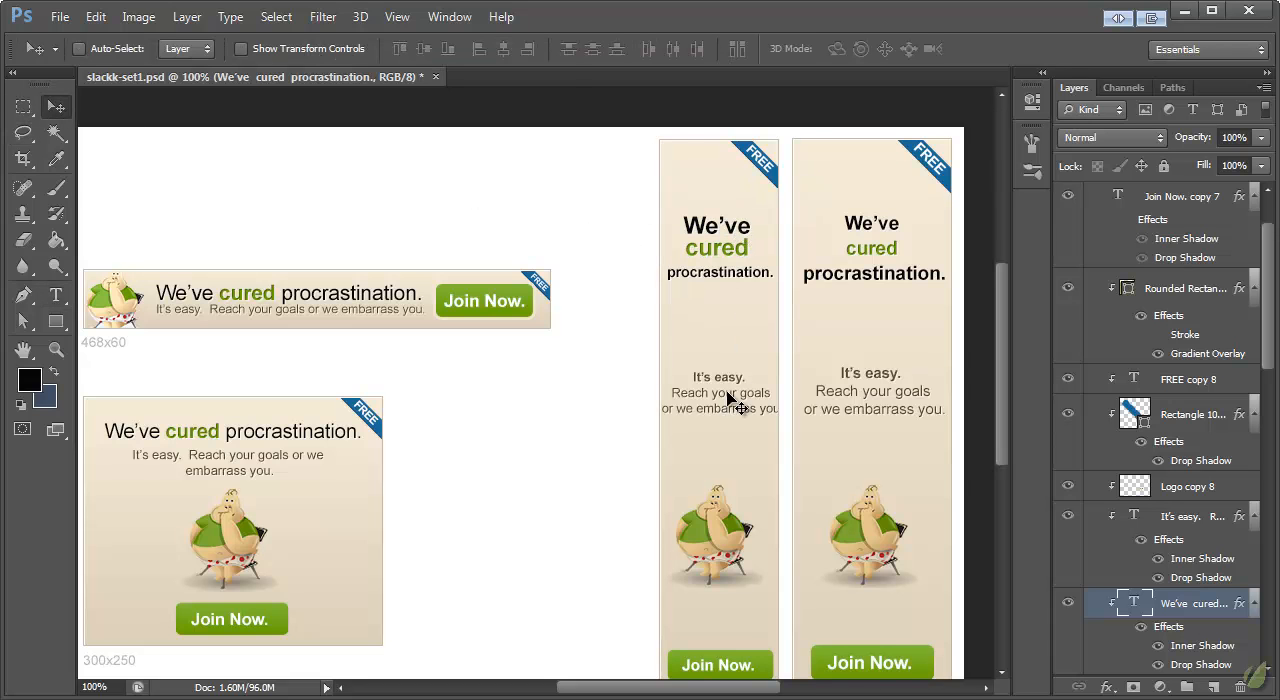
click(735, 392)
drag(737, 400, 732, 370)
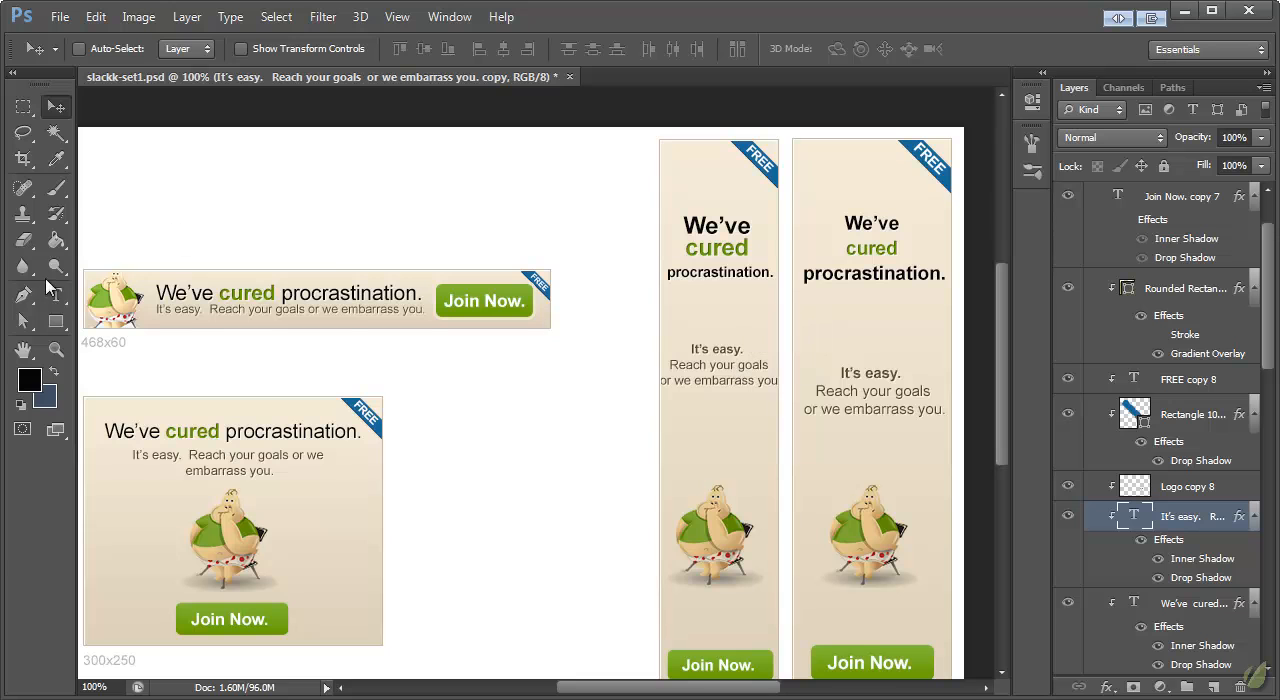
Step: Break the 120x600 tagline so "you." sits on its own line, and move the tagline down between headline and mascot
click(56, 295)
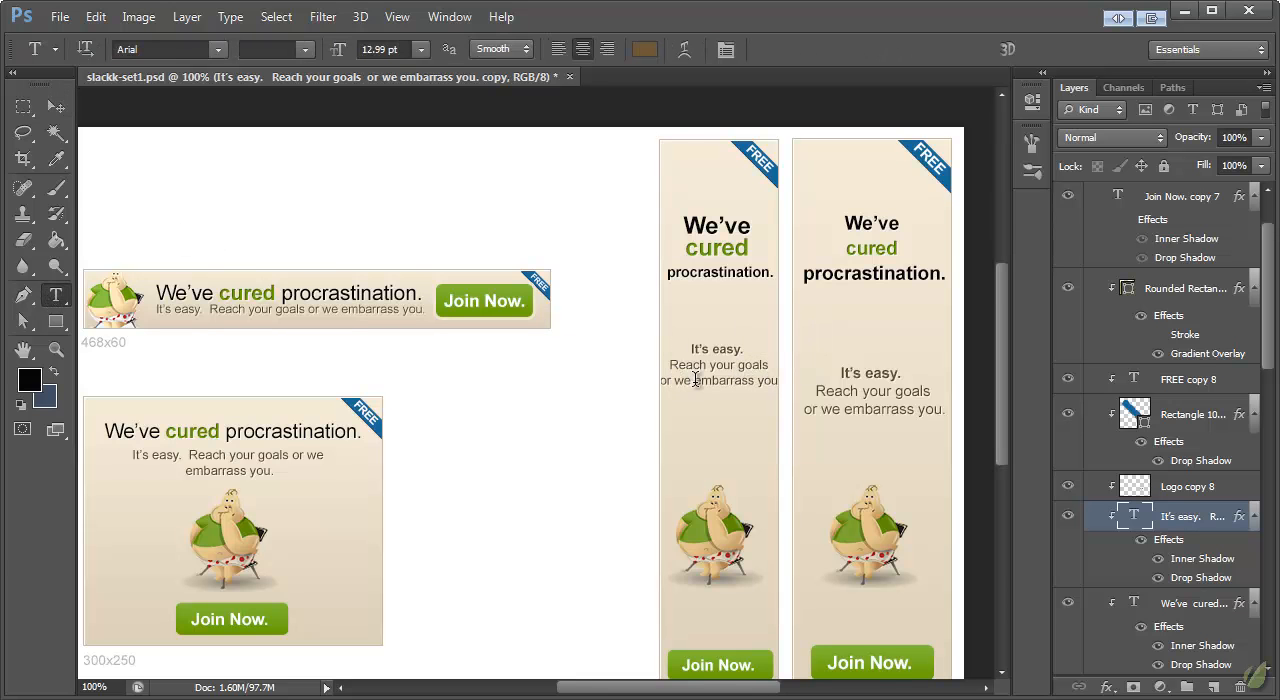
click(693, 383)
key(Return)
key(BackSpace)
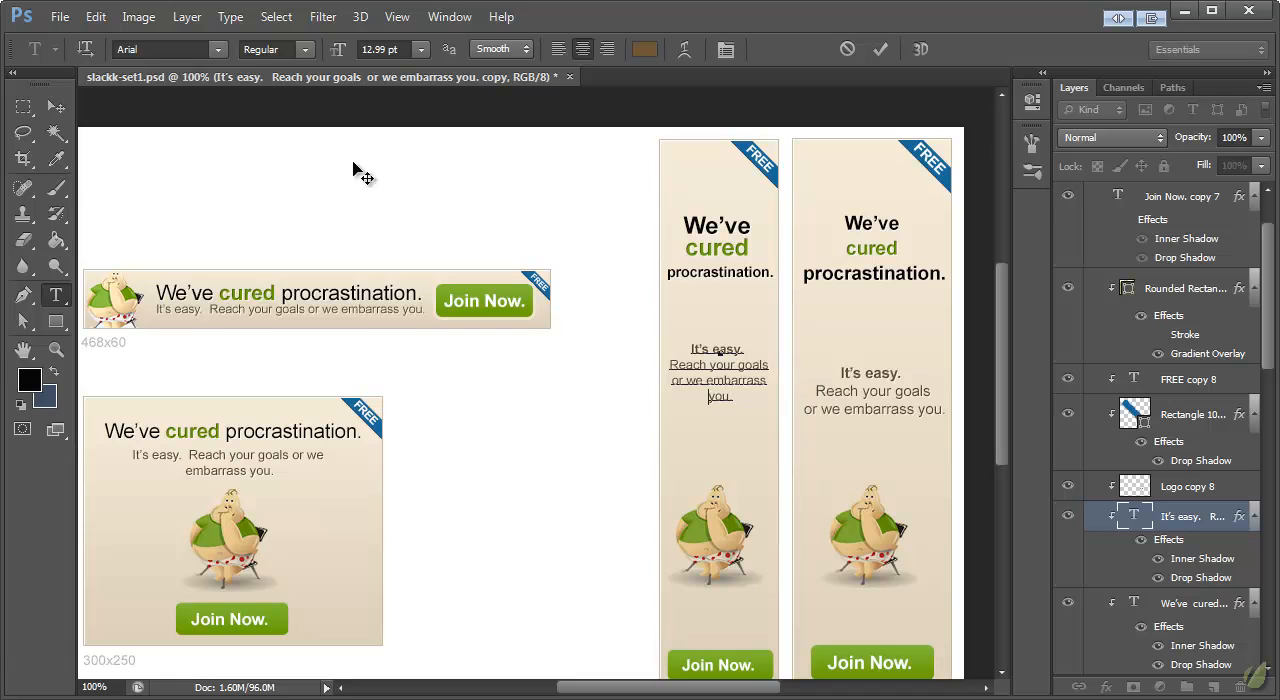
click(56, 107)
drag(735, 368, 731, 390)
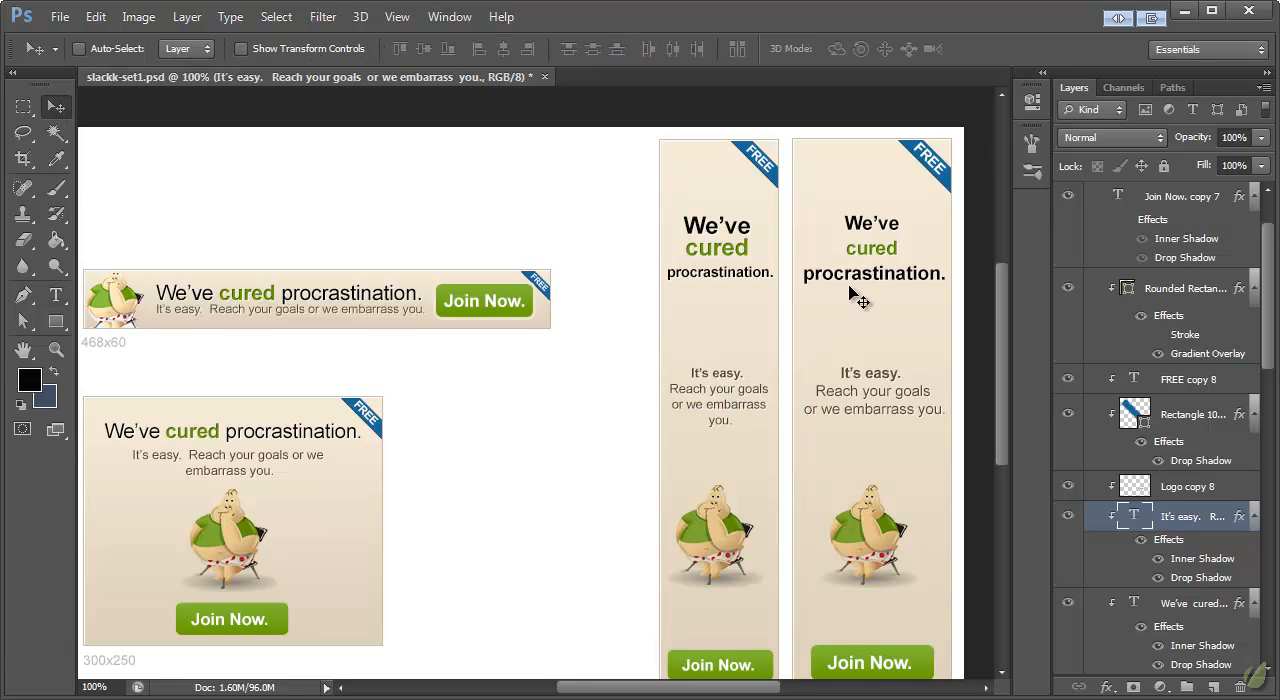
Step: Collapse the 120x600 and 160x600 layer groups, leaving the 120x600 group selected
scroll(845, 300, down, 3)
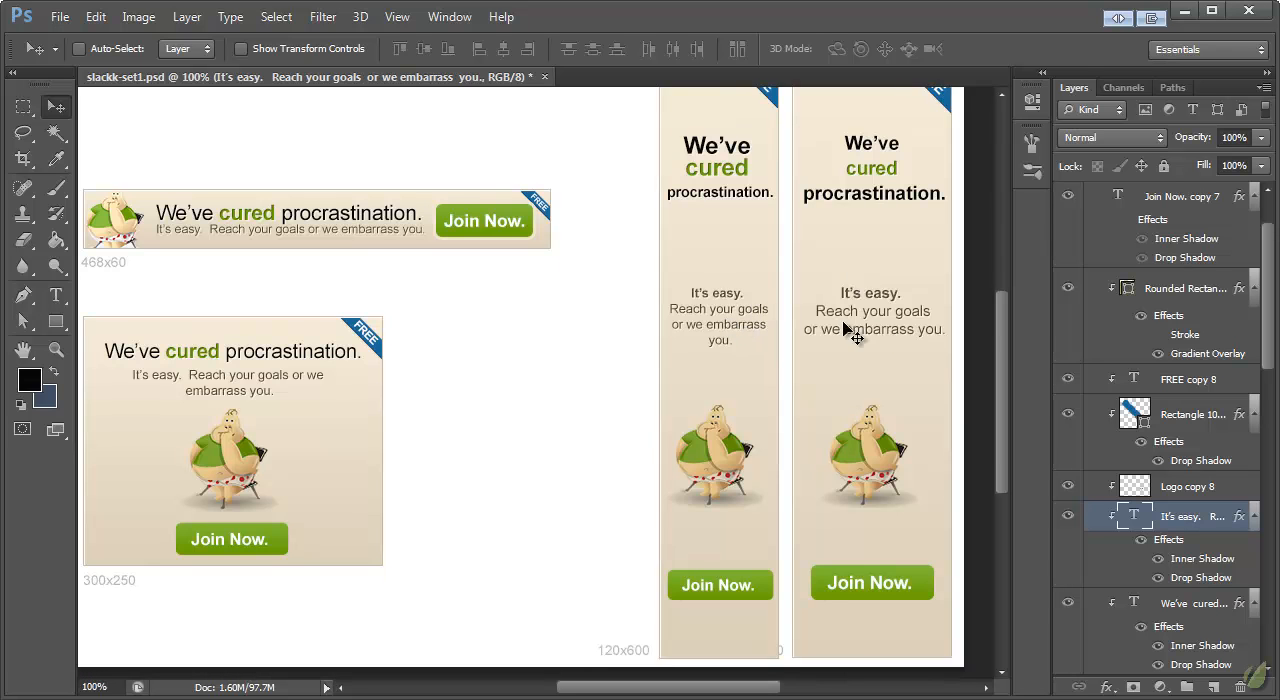
scroll(735, 325, down, 3)
scroll(914, 329, up, 7)
scroll(870, 330, down, 3)
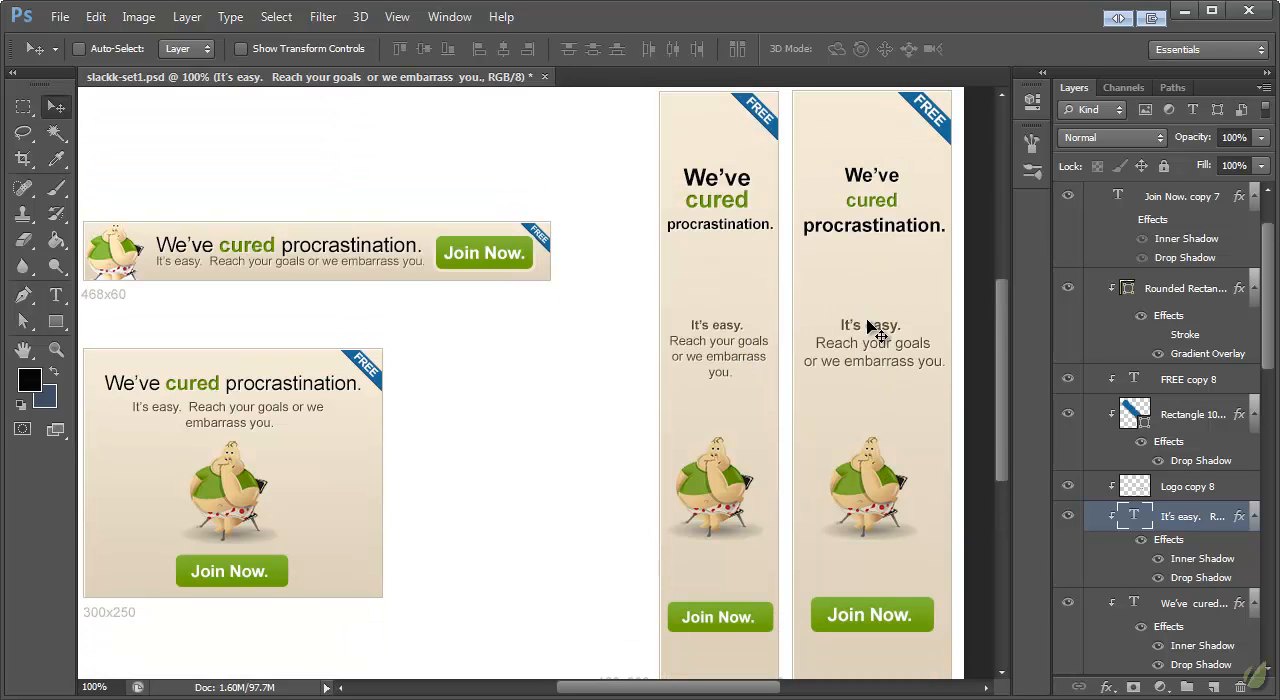
scroll(1137, 383, up, 2)
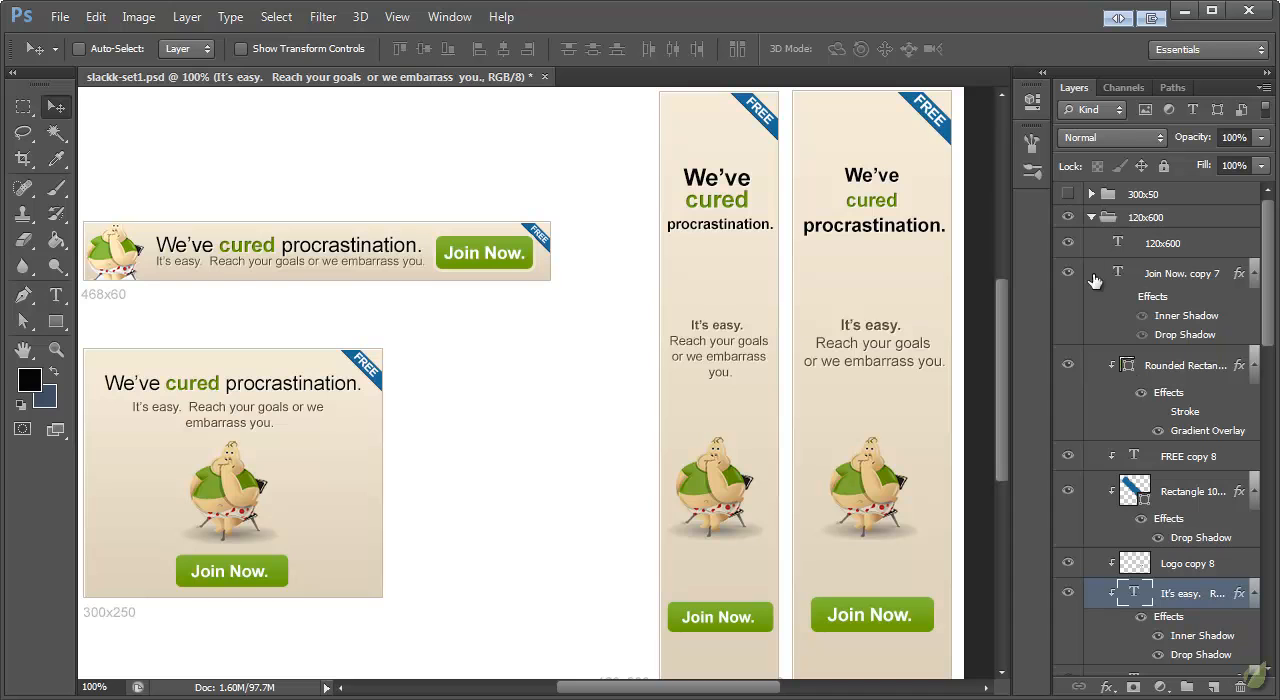
click(1092, 219)
click(1137, 220)
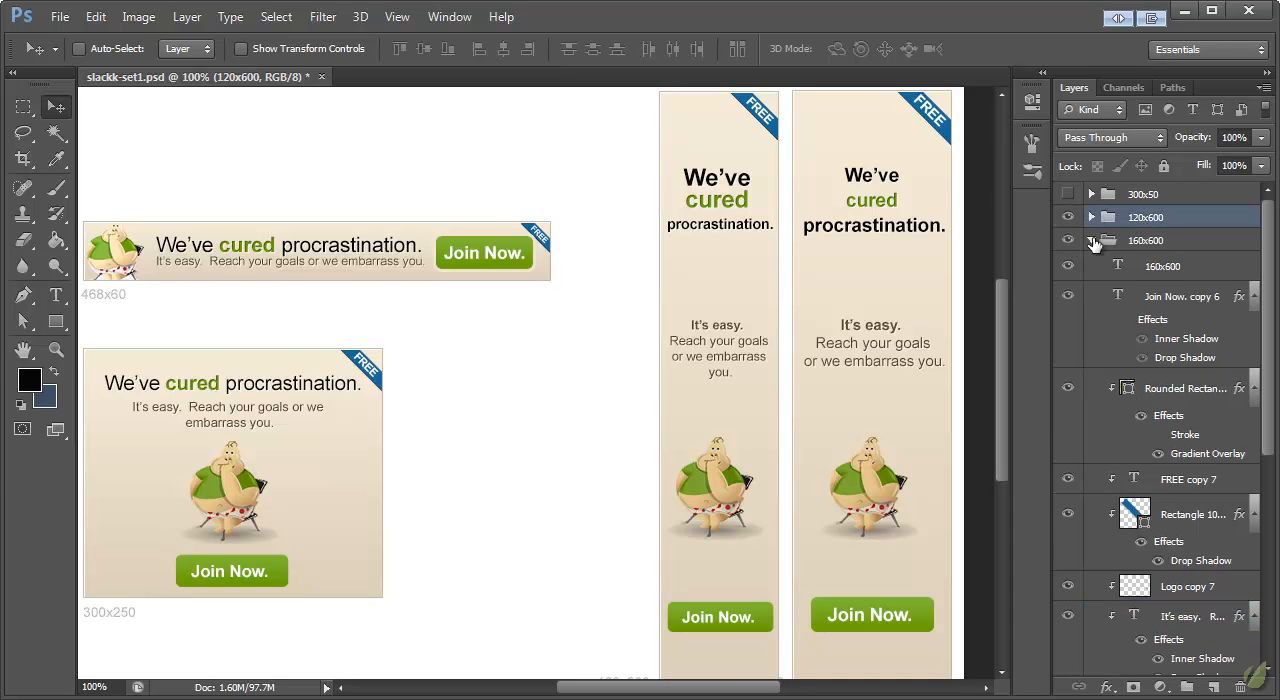
click(1092, 241)
Step: Examine the visible 468x60, 300x250, 120x600 and 160x600 banners together for consistent layout
mouse_move(720, 687)
mouse_down()
mouse_move(678, 690)
mouse_move(711, 689)
mouse_up()
drag(999, 375, 1005, 342)
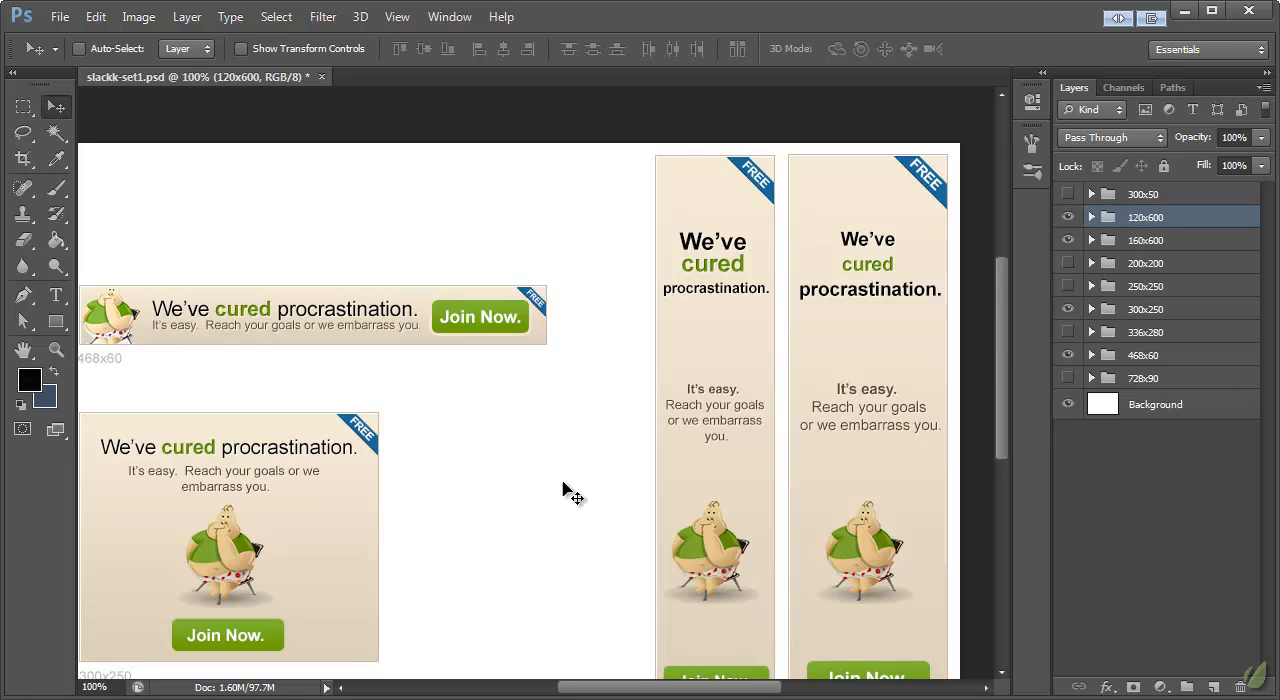
drag(652, 695, 637, 694)
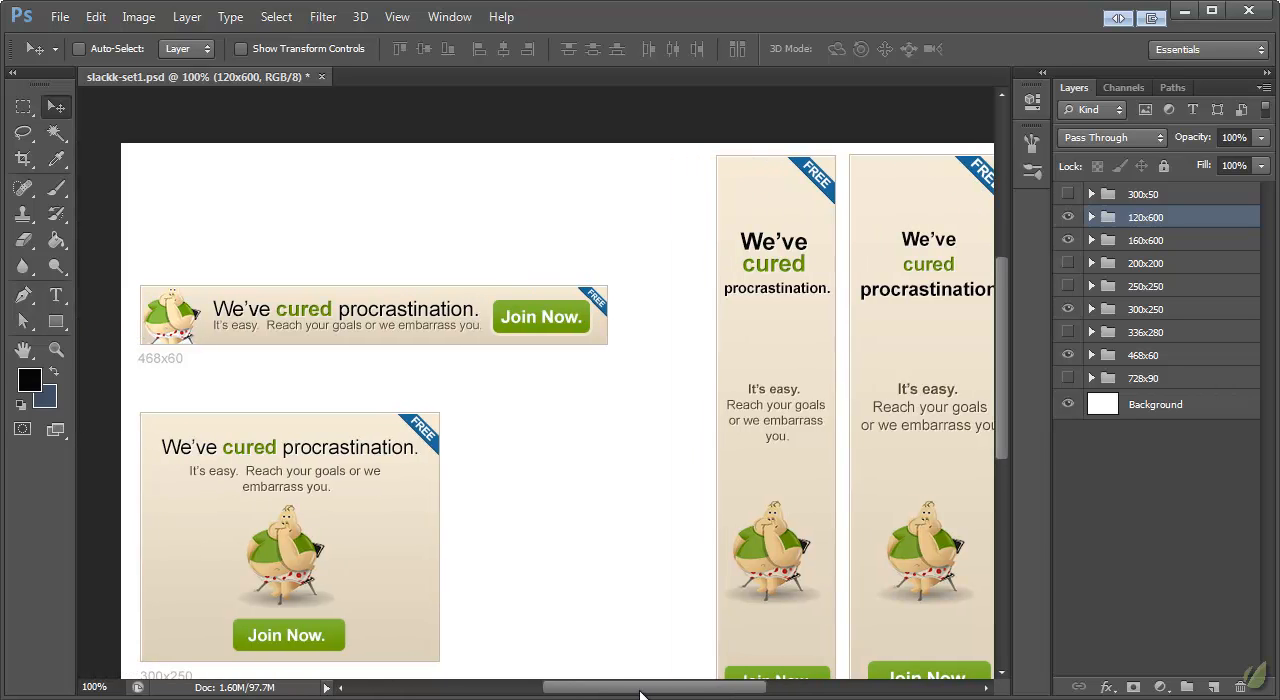
scroll(563, 434, down, 3)
scroll(563, 425, down, 2)
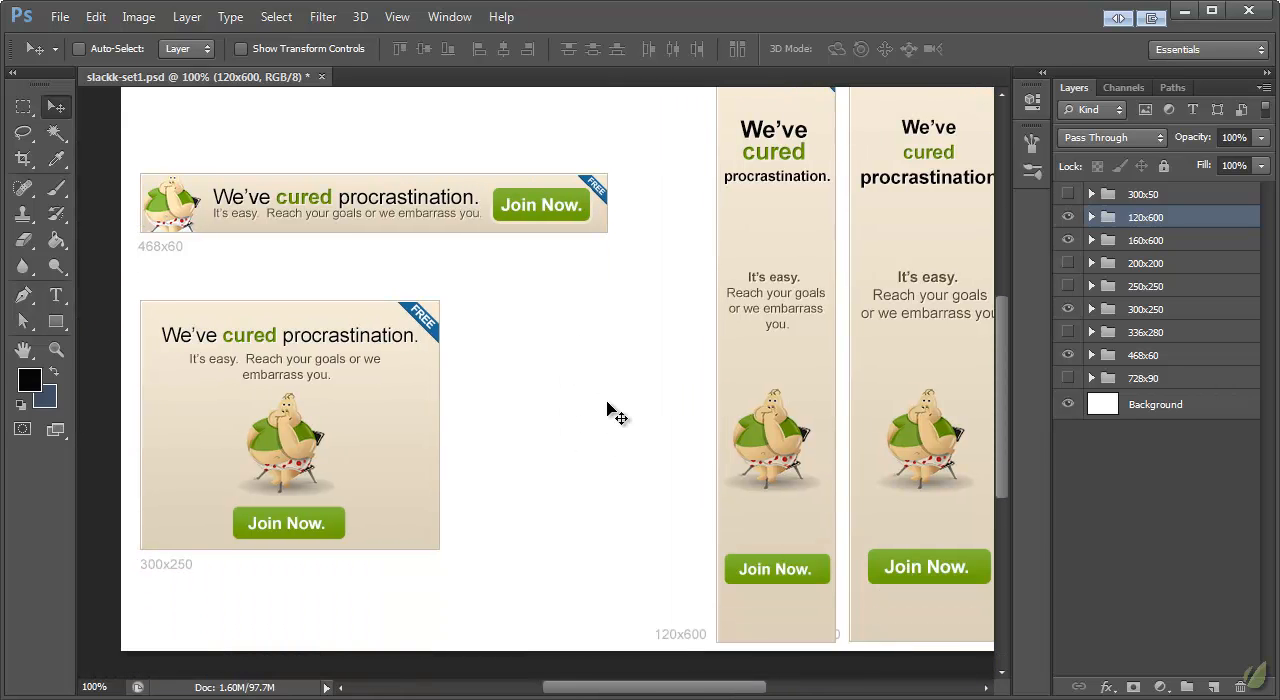
scroll(607, 401, up, 3)
scroll(607, 406, up, 3)
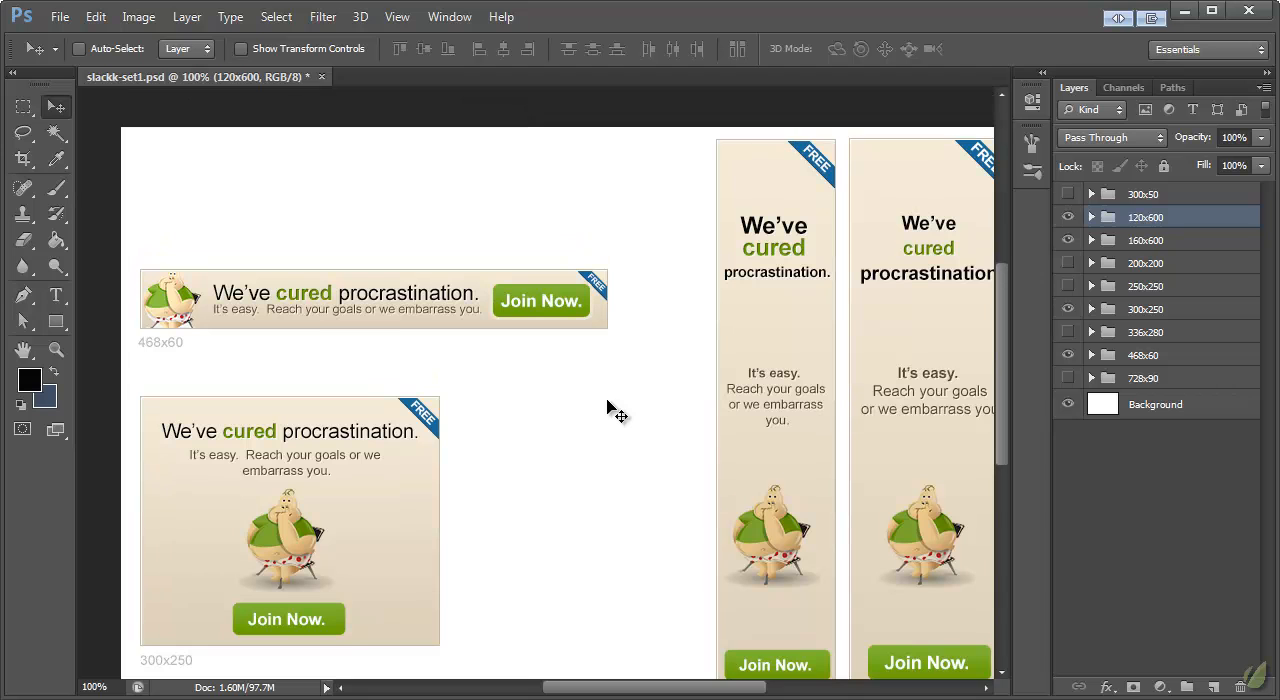
scroll(608, 408, down, 3)
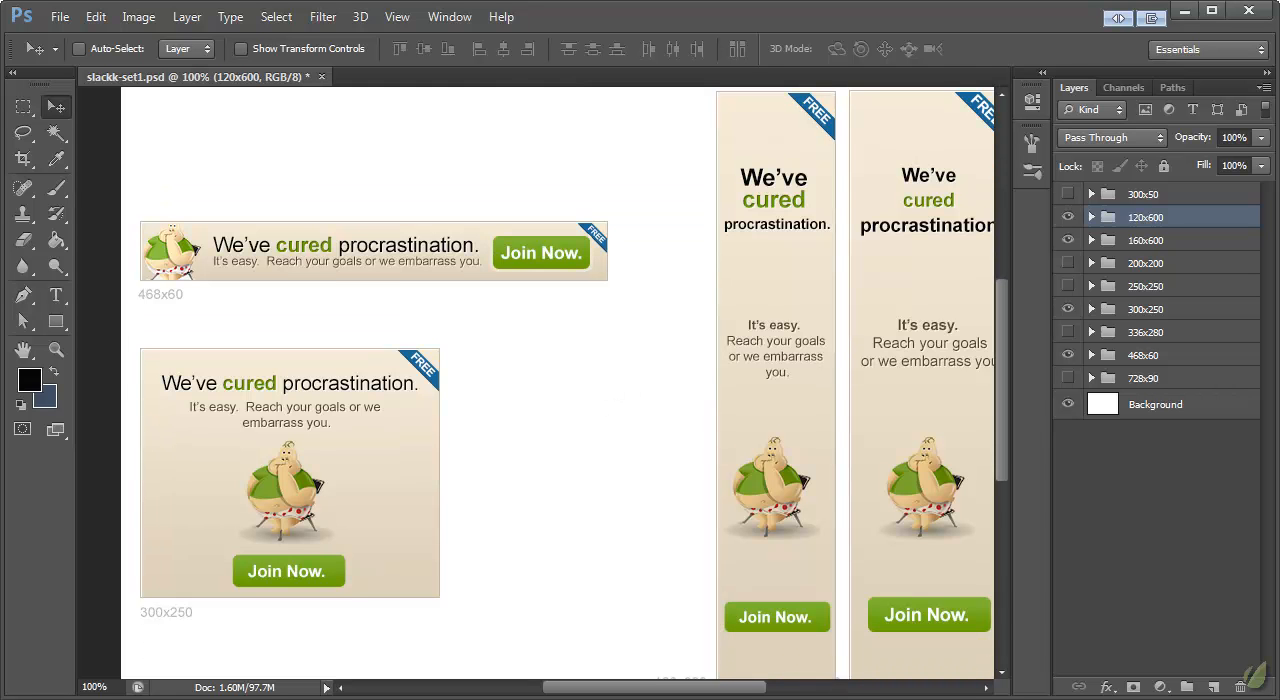